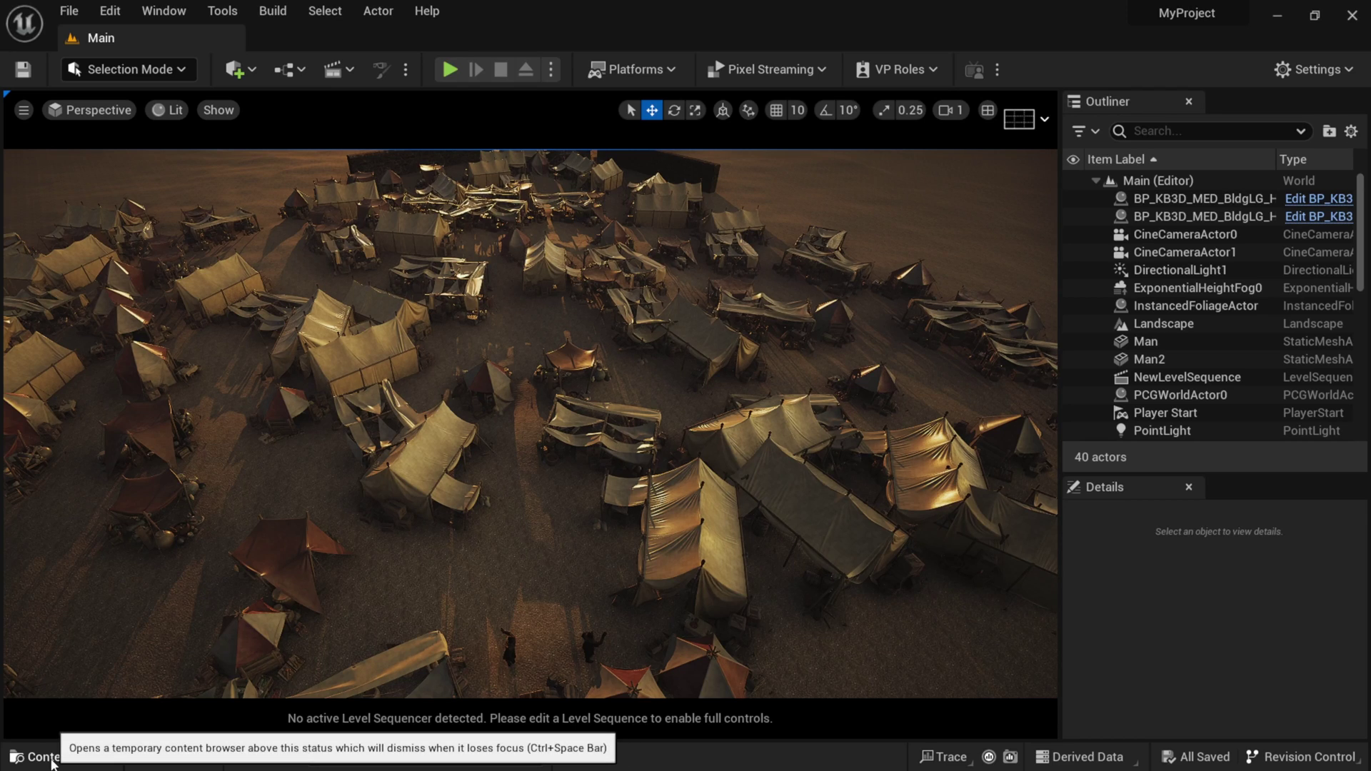
# Open the Town PCG graph from the project's Content folder and maximize its editor window
pyautogui.click(83, 748)
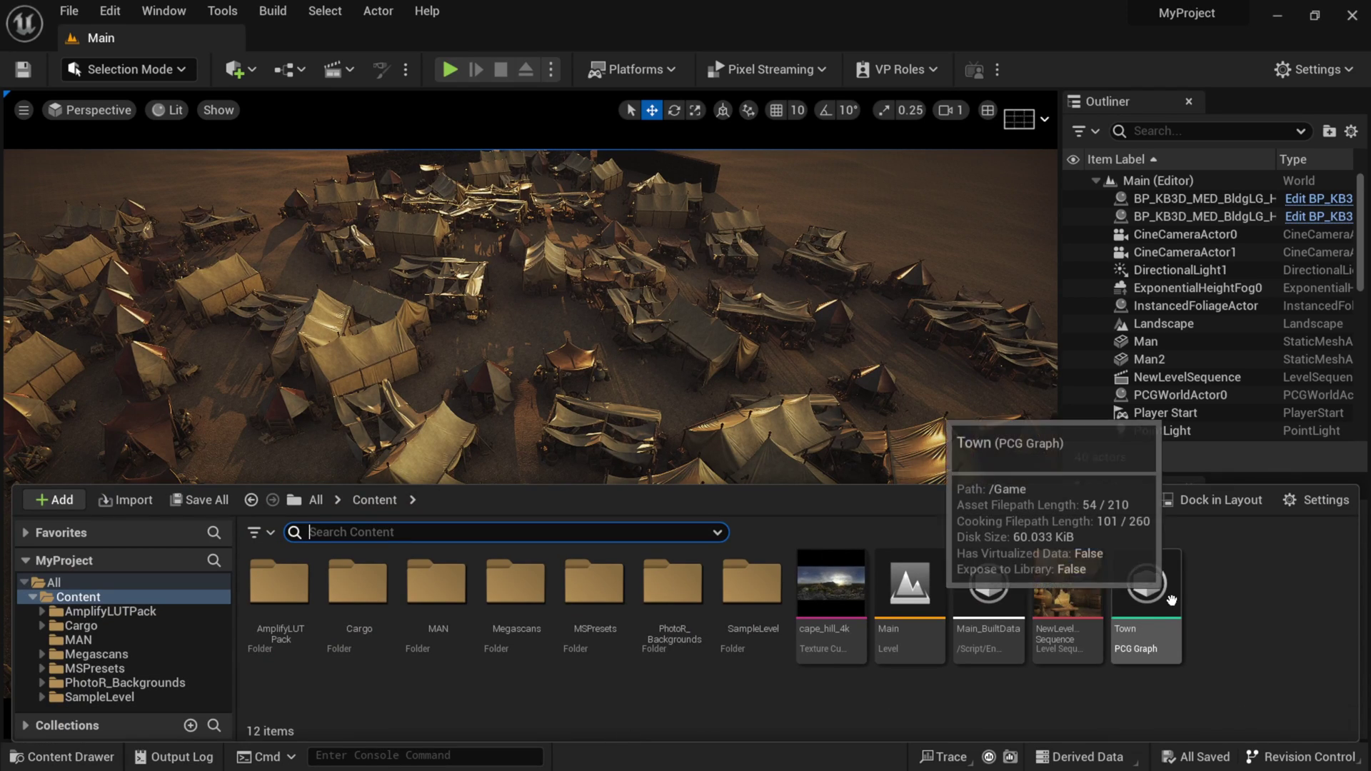
pyautogui.click(1149, 587)
pyautogui.doubleClick(1149, 587)
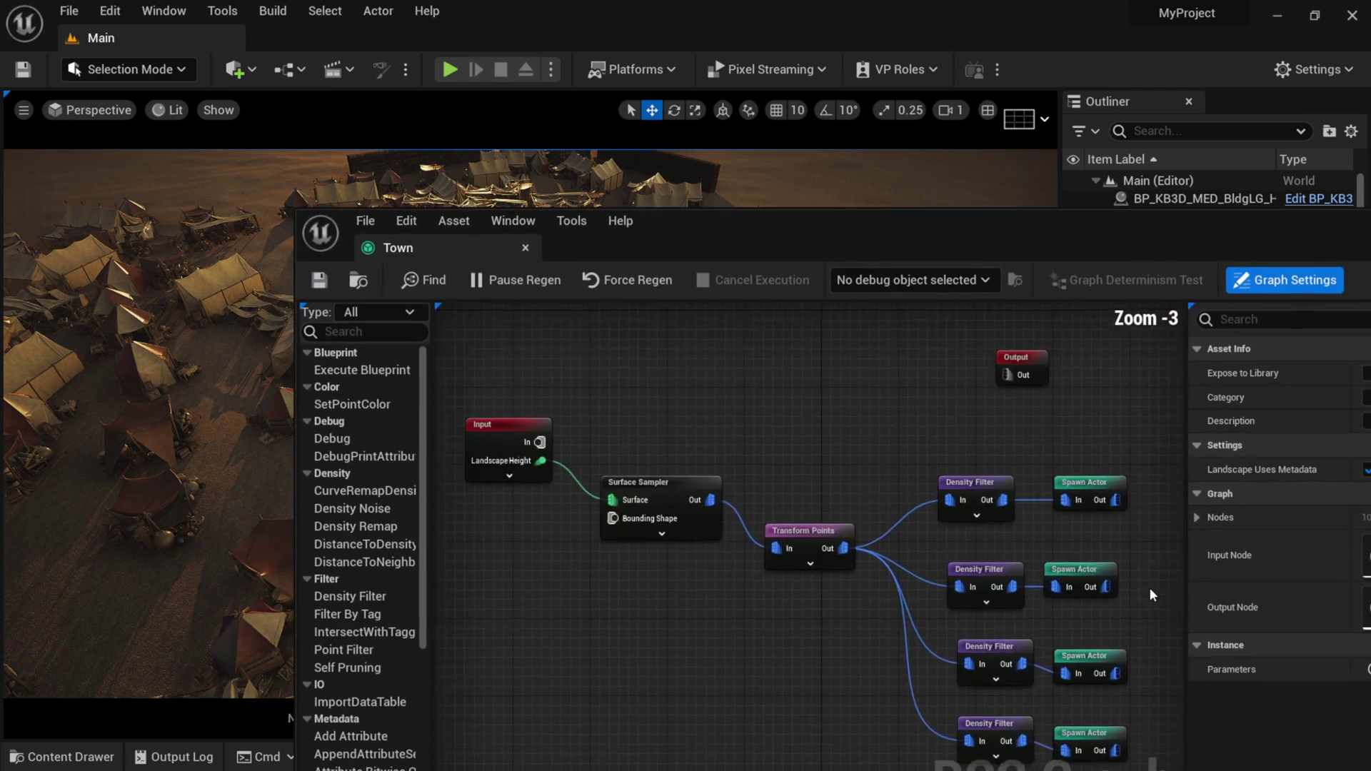
pyautogui.moveTo(1007, 215); pyautogui.dragTo(679, 1)
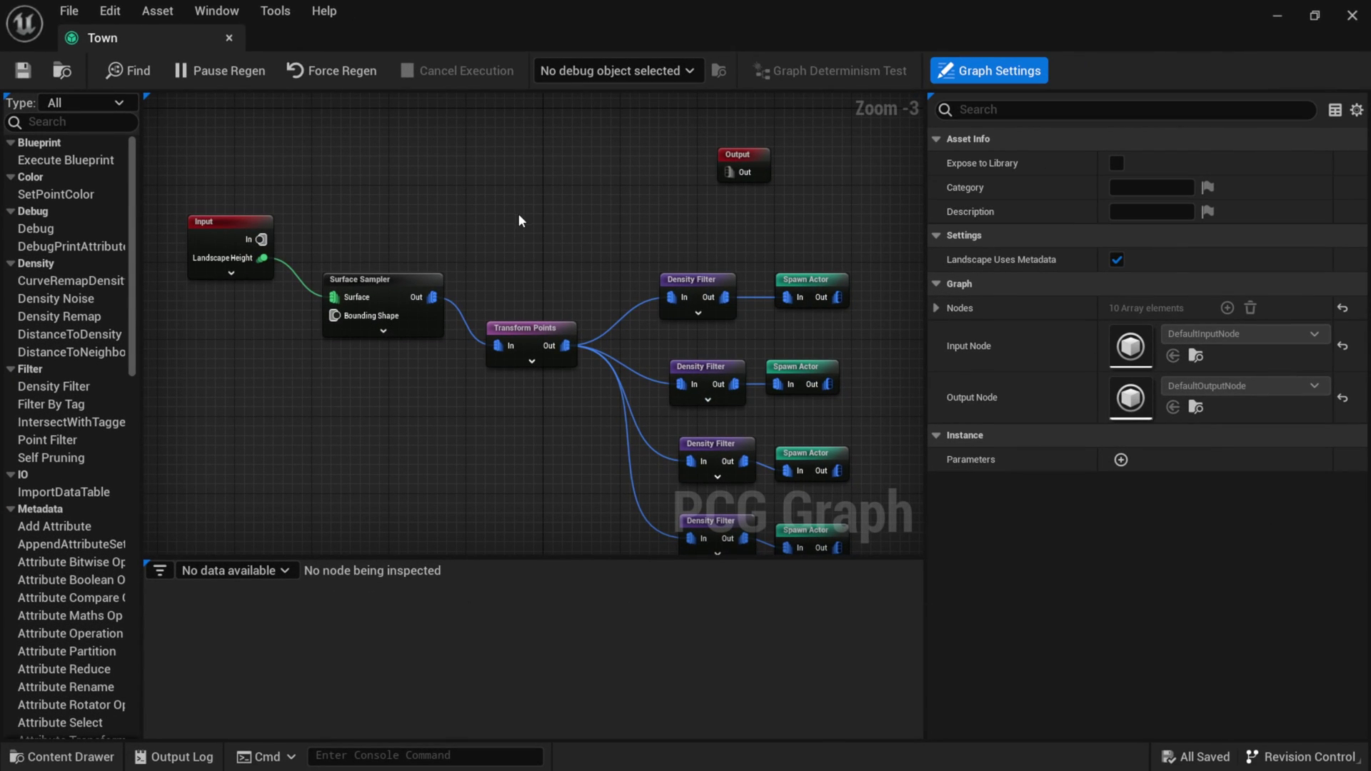
# Reposition the Input, Surface Sampler and Transform Points nodes so the start of the graph chain runs straighter
pyautogui.moveTo(517, 212); pyautogui.dragTo(511, 201, button='right')
pyautogui.moveTo(234, 207); pyautogui.dragTo(225, 216)
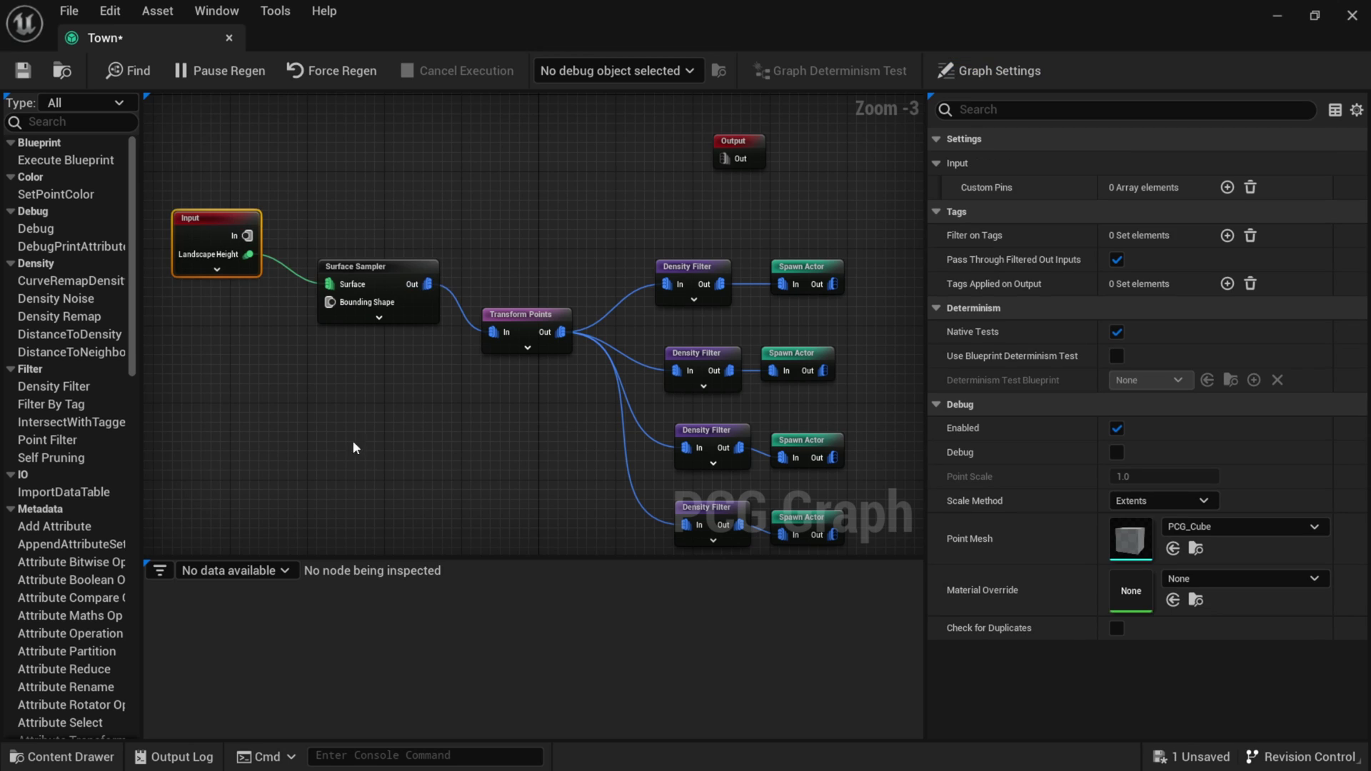
pyautogui.moveTo(398, 297); pyautogui.dragTo(398, 268)
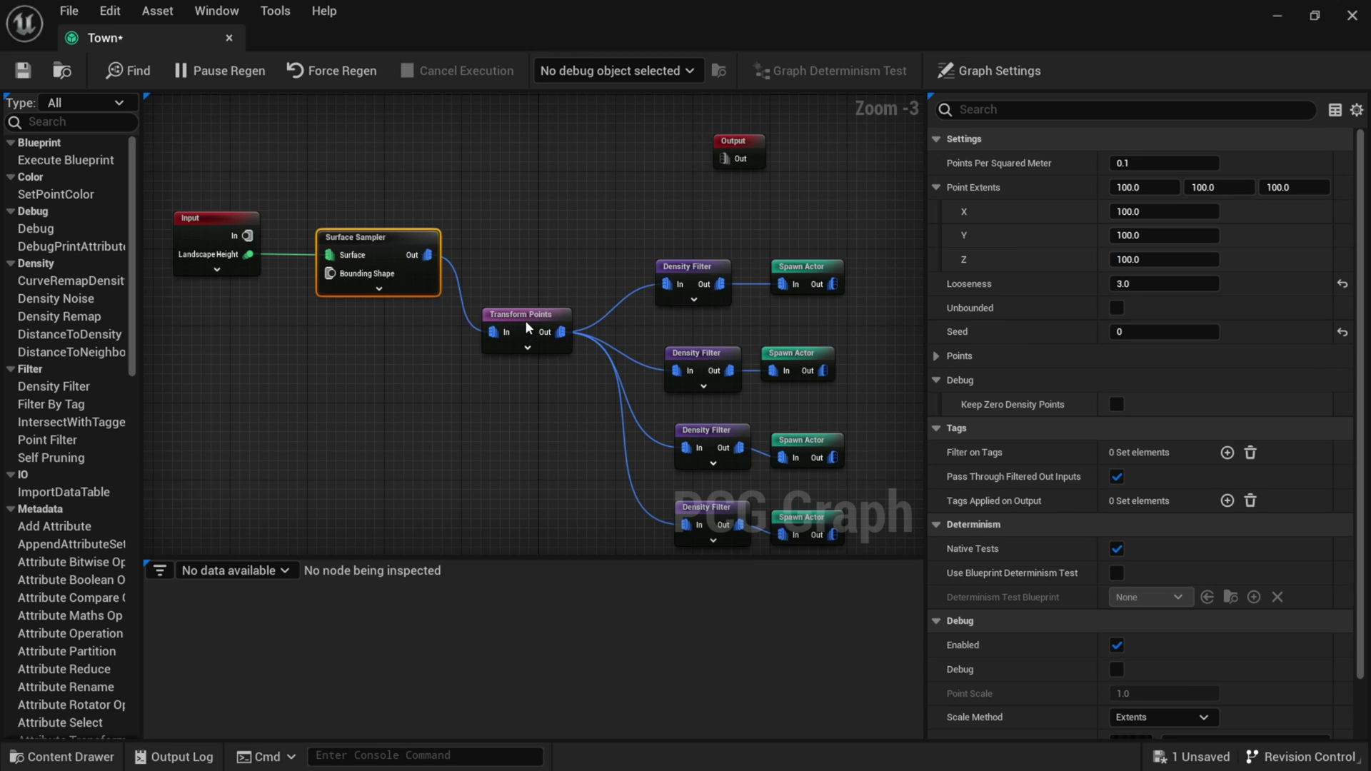
pyautogui.moveTo(528, 327); pyautogui.dragTo(535, 289)
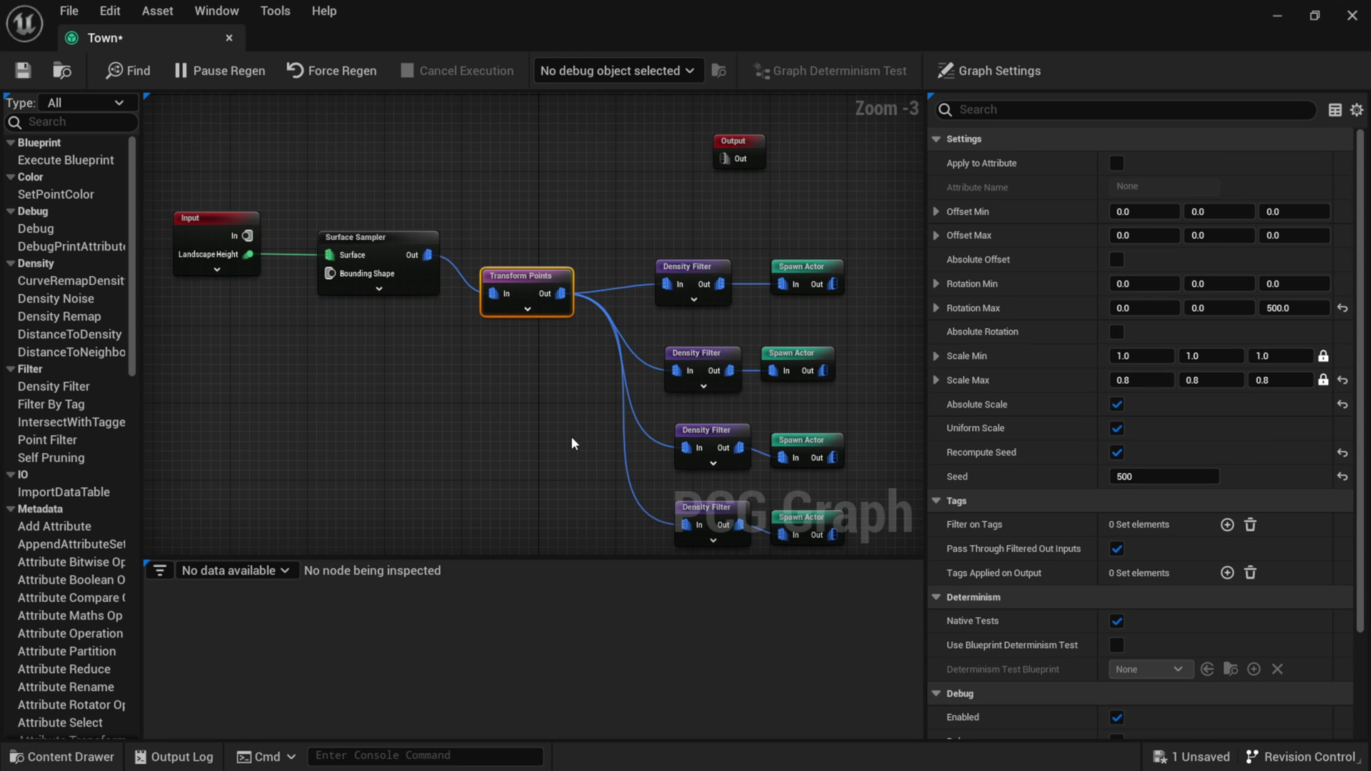
# Tidy the four Density Filter nodes by nudging them into a roughly aligned, evenly spaced column
pyautogui.scroll(-1, 571, 443)
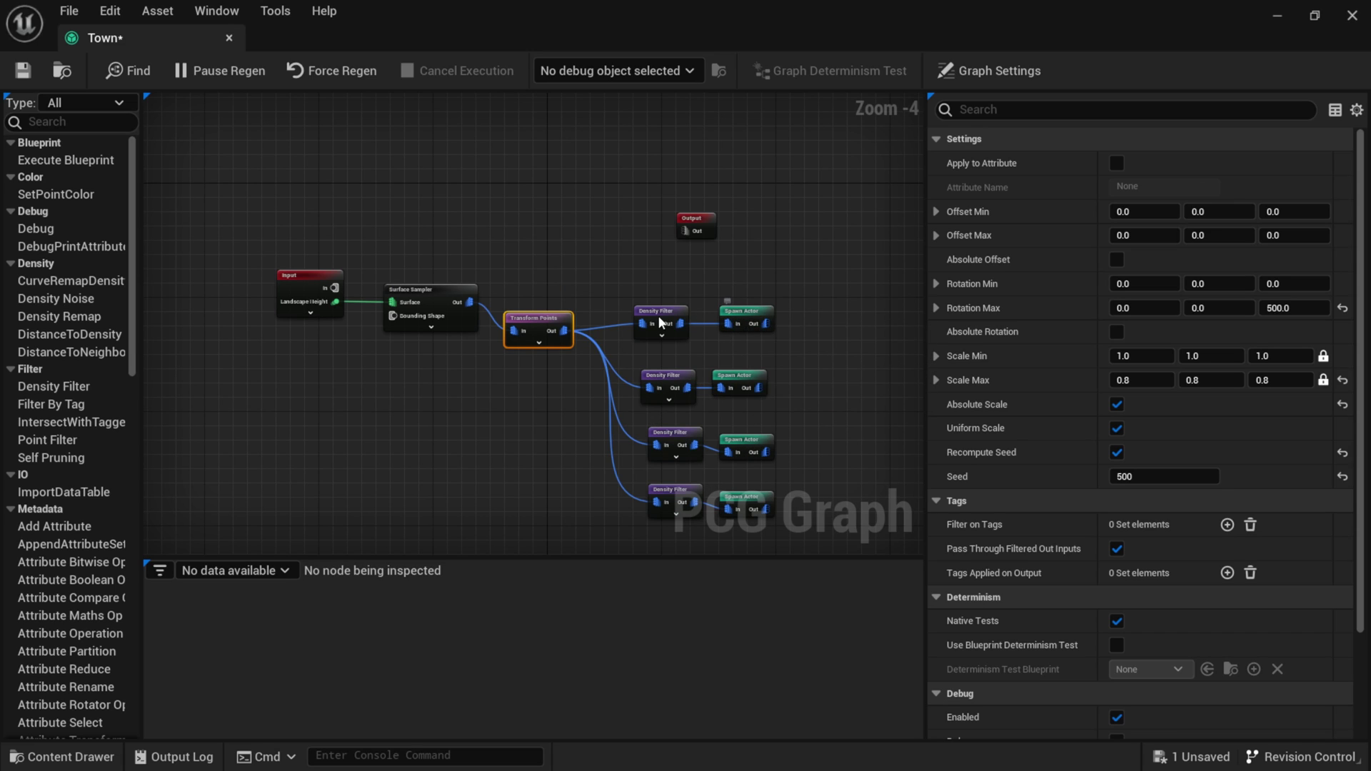
pyautogui.moveTo(659, 315); pyautogui.dragTo(666, 316)
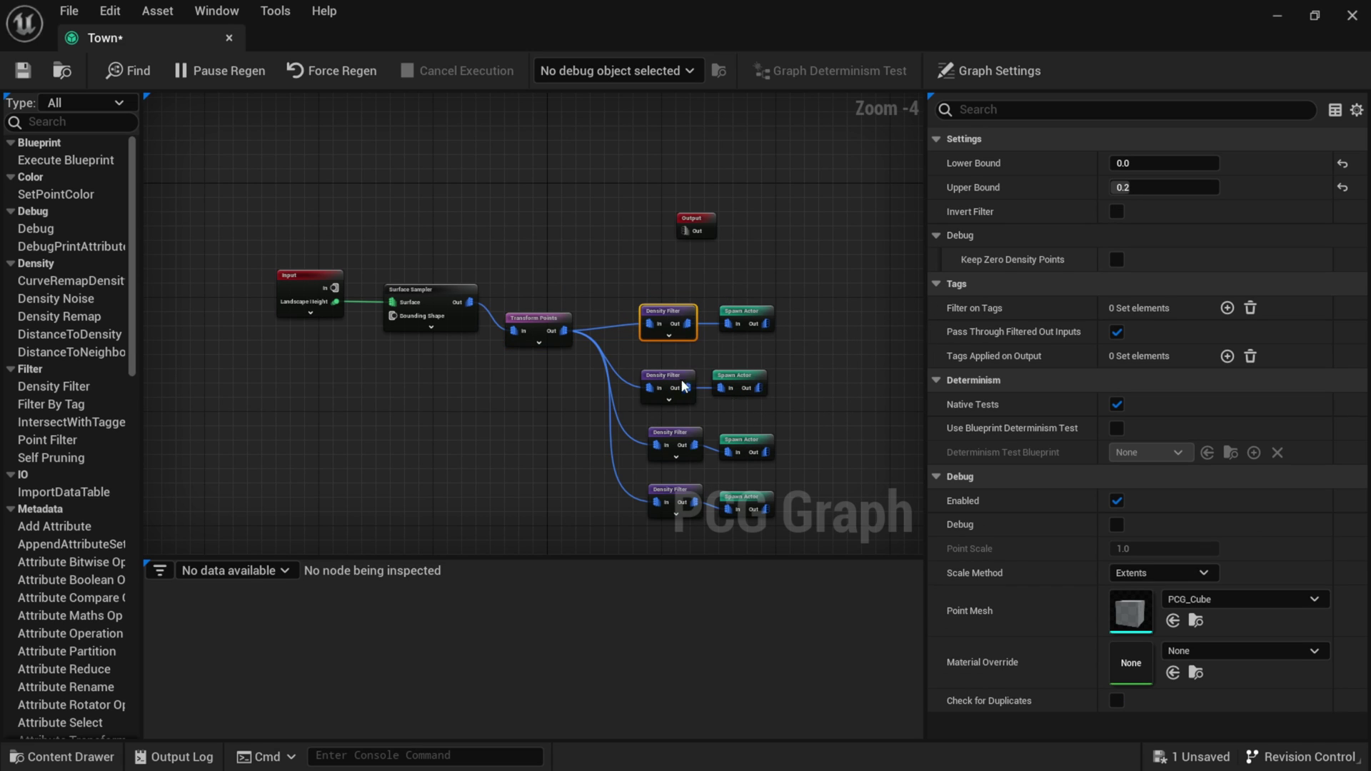
pyautogui.moveTo(672, 374); pyautogui.dragTo(671, 367)
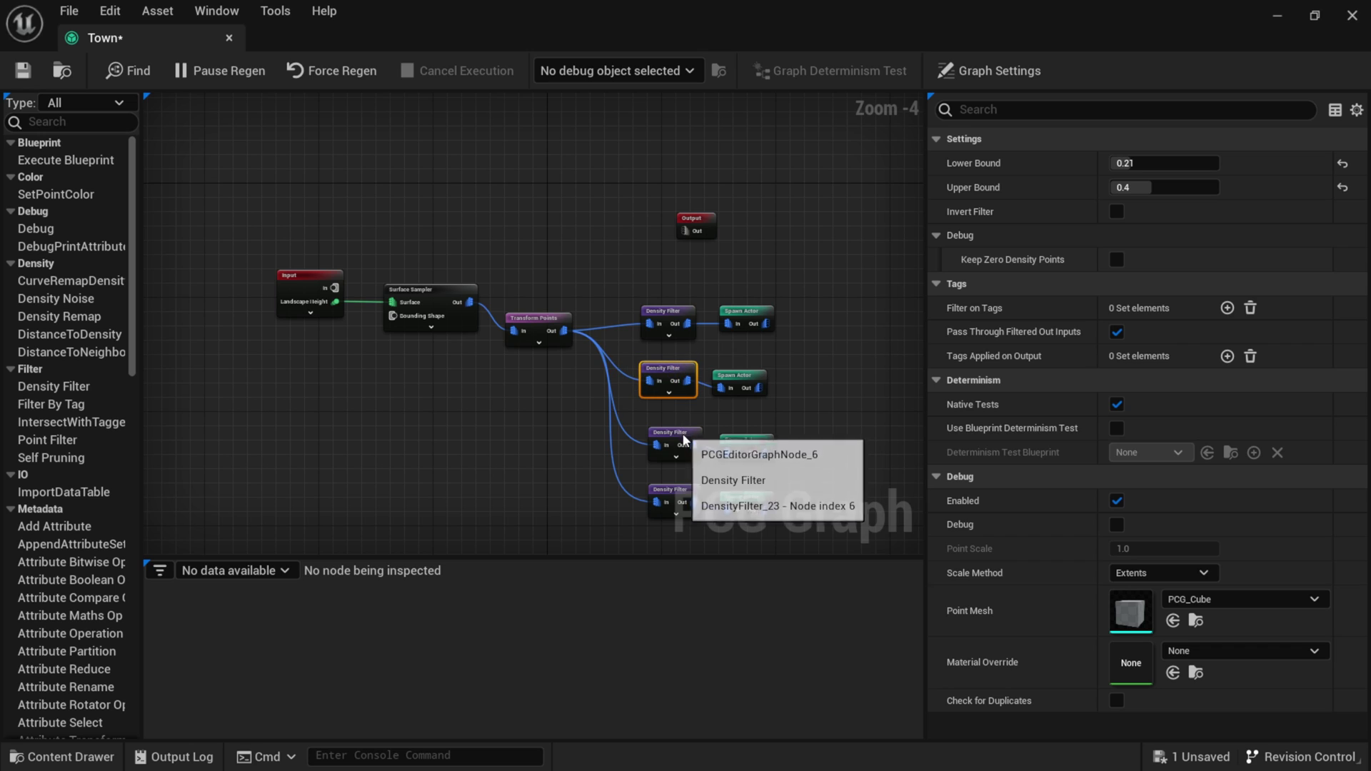
pyautogui.moveTo(671, 433); pyautogui.dragTo(671, 418)
pyautogui.moveTo(675, 491); pyautogui.dragTo(667, 483)
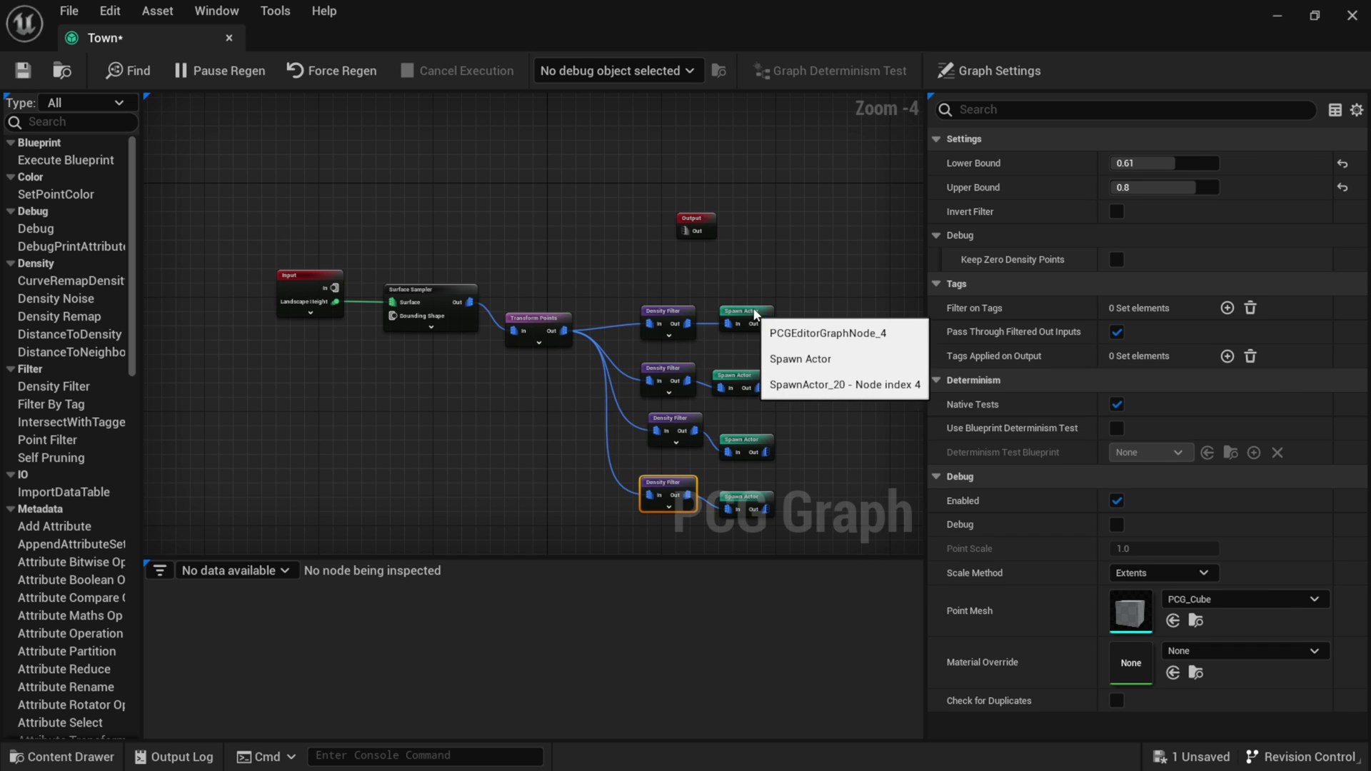
# Move the four Spawn Actor nodes slightly up and away from their Density Filter nodes
pyautogui.moveTo(746, 312); pyautogui.dragTo(753, 305)
pyautogui.moveTo(739, 377); pyautogui.dragTo(746, 362)
pyautogui.moveTo(757, 445); pyautogui.dragTo(764, 430)
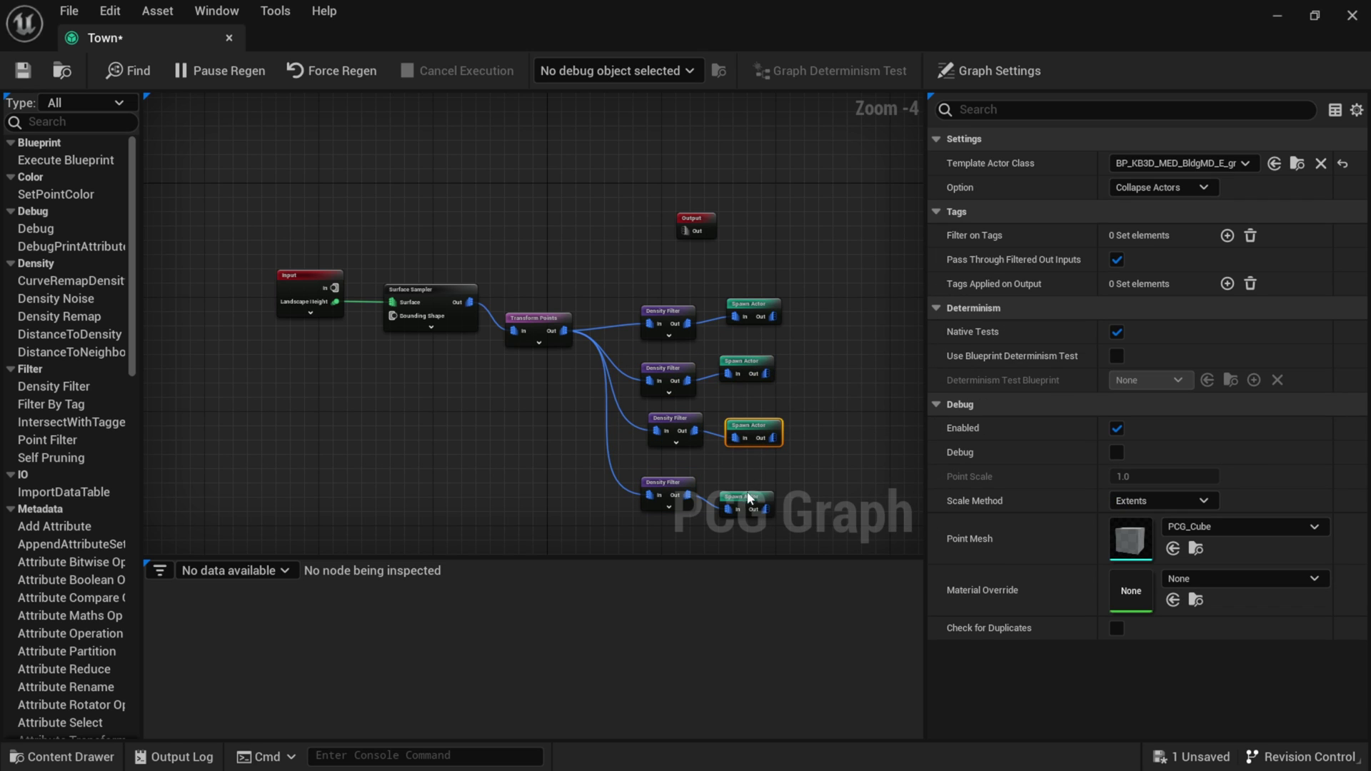
pyautogui.moveTo(749, 498); pyautogui.dragTo(757, 483)
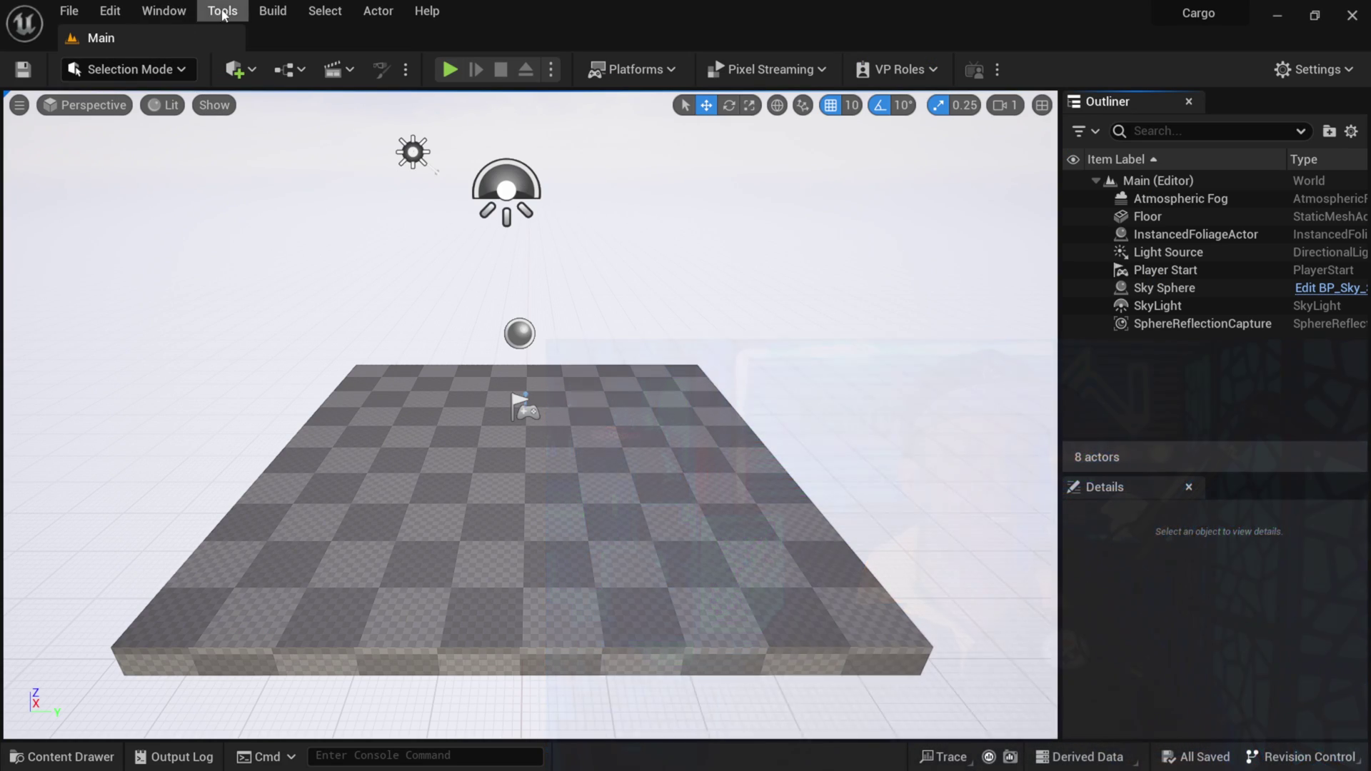
# Enable the Procedural Content Generation Framework and its Geometry Script Interop plugin in the Cargo project, and restart the editor
pyautogui.click(118, 12)
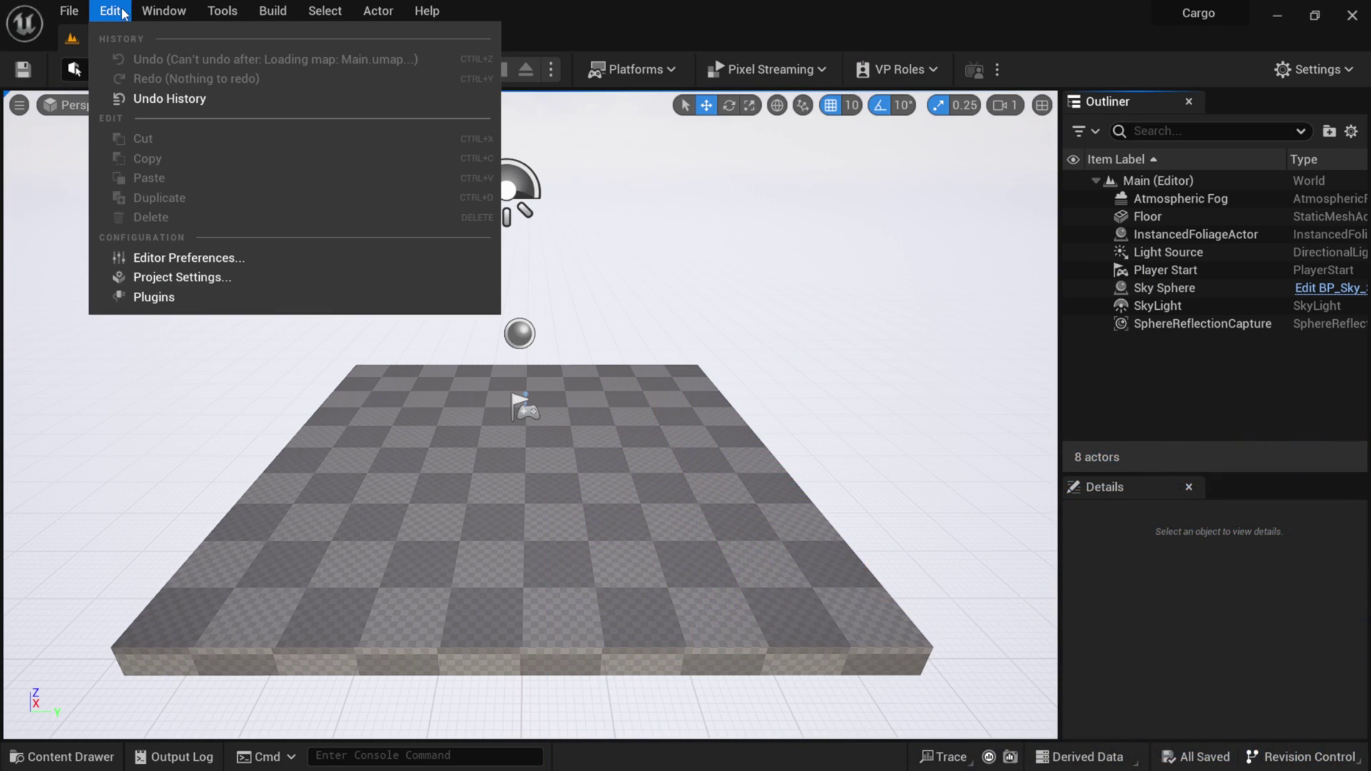
pyautogui.click(175, 298)
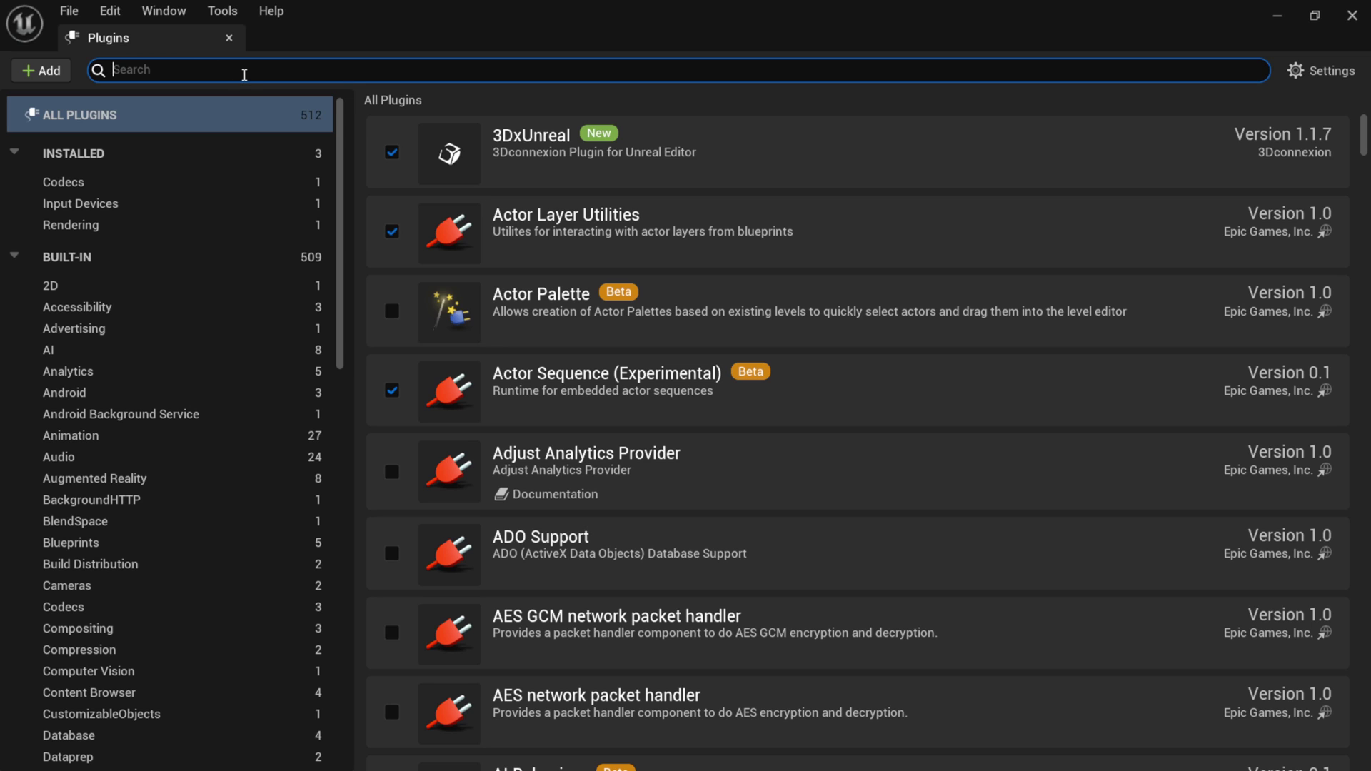
pyautogui.write('procedural')
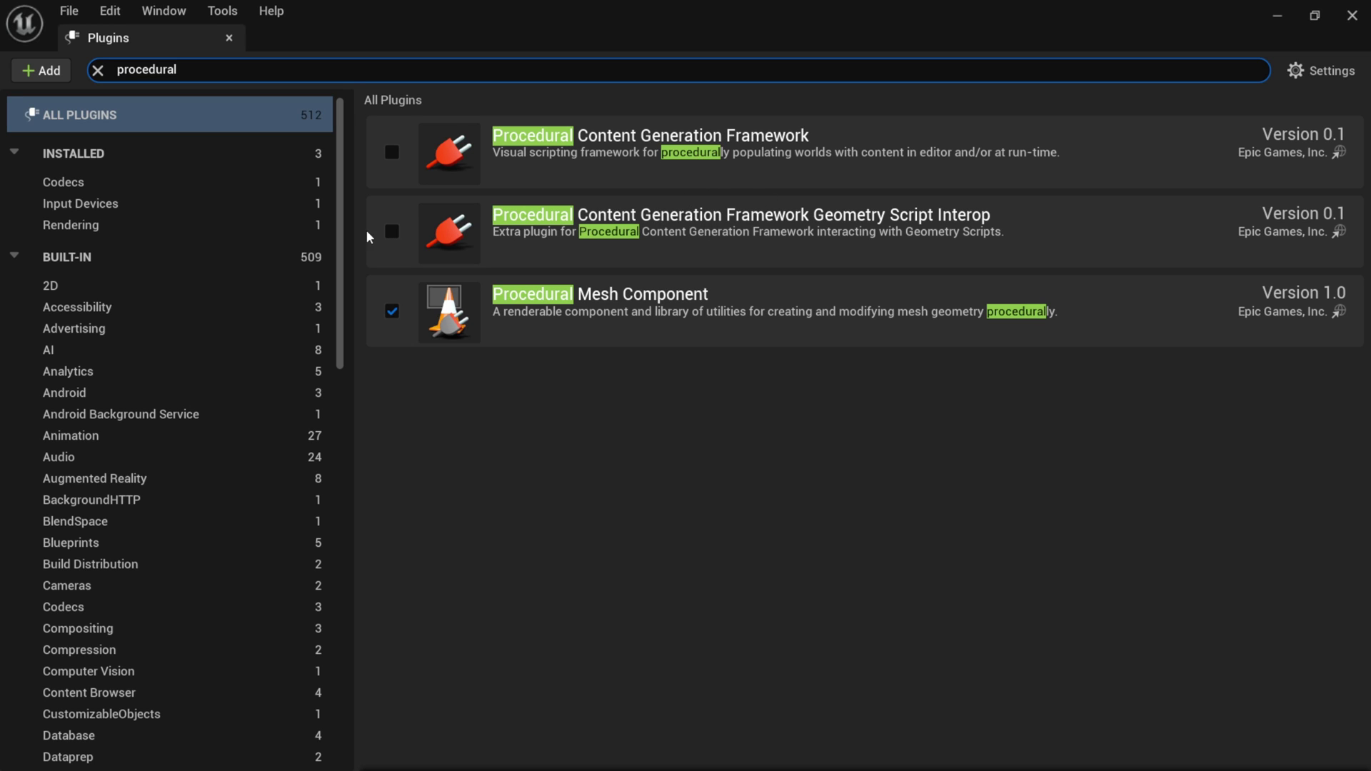
pyautogui.click(391, 232)
pyautogui.click(390, 151)
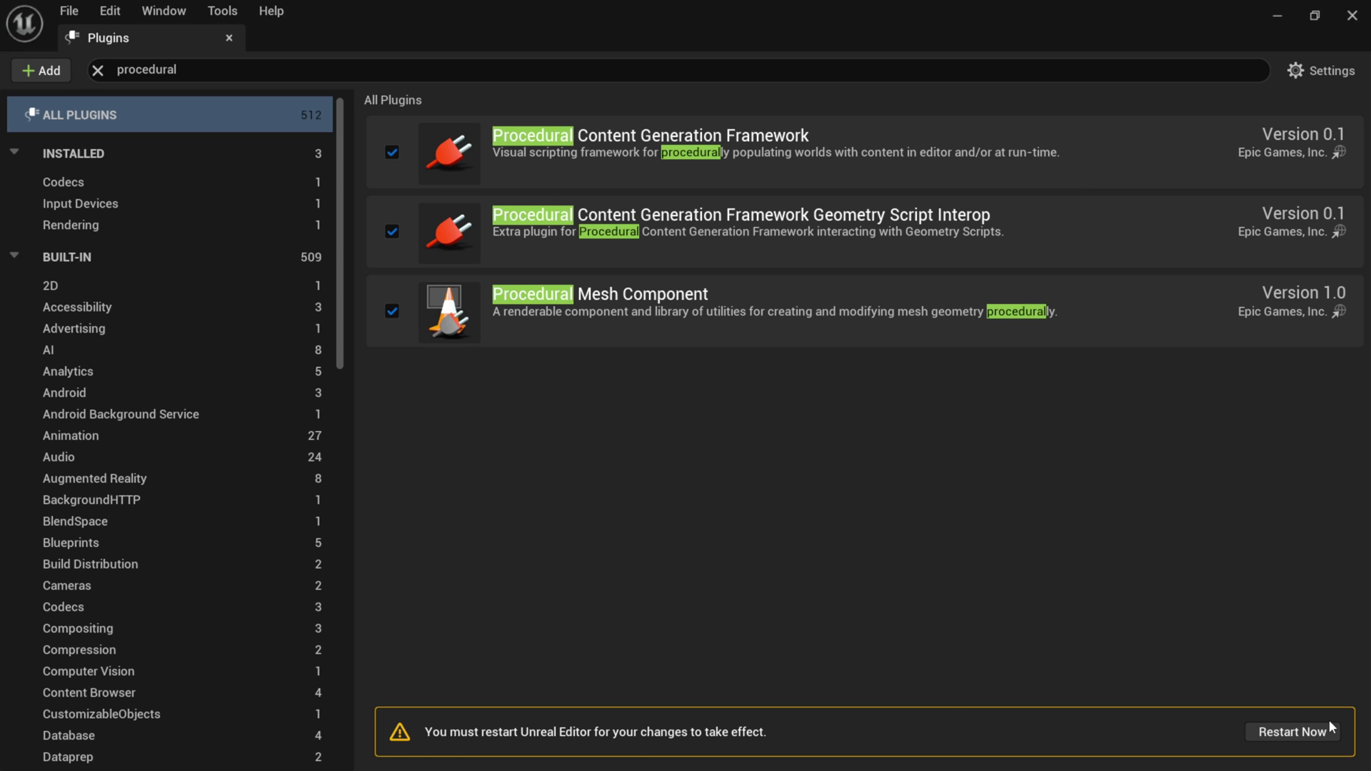
pyautogui.click(1290, 735)
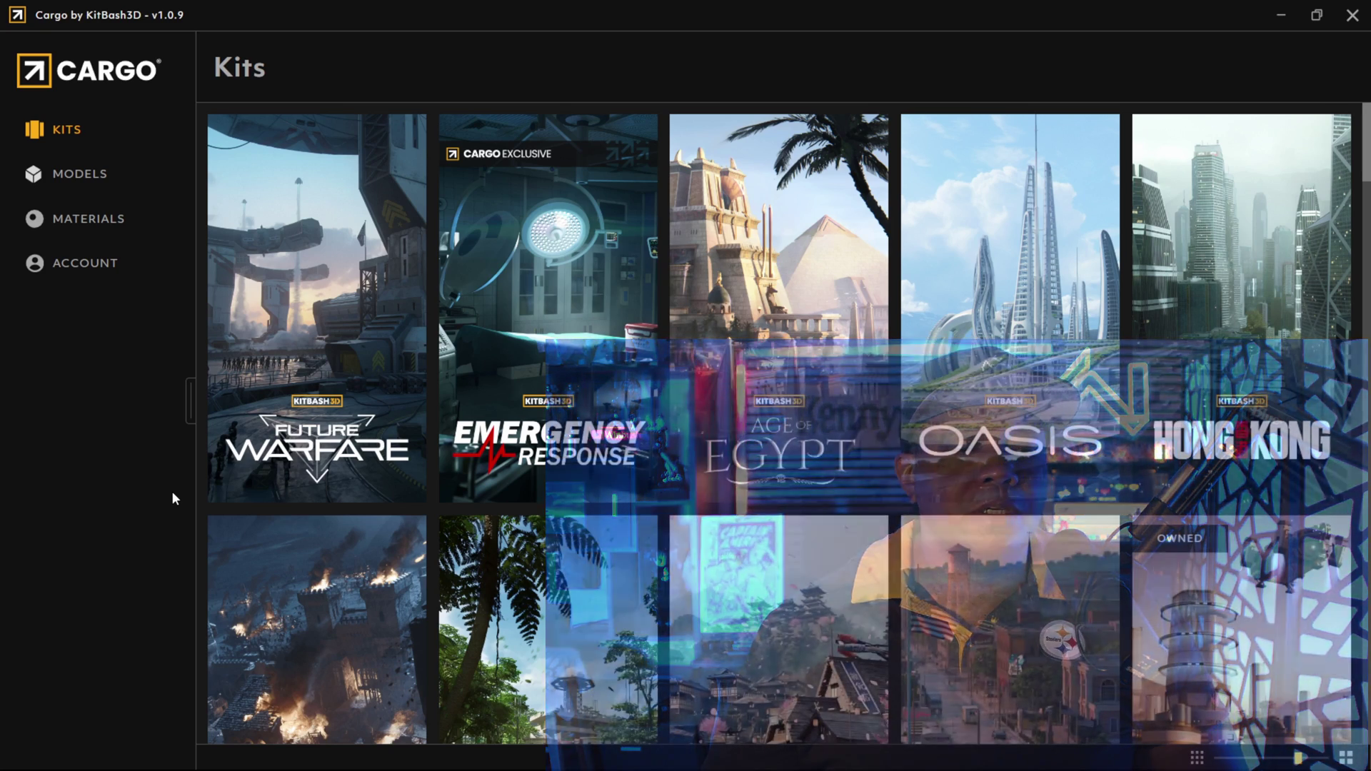
# Switch to Cargo by KitBash3D and start a new software setup from the account settings, choosing Unreal version 5.2
pyautogui.click(73, 279)
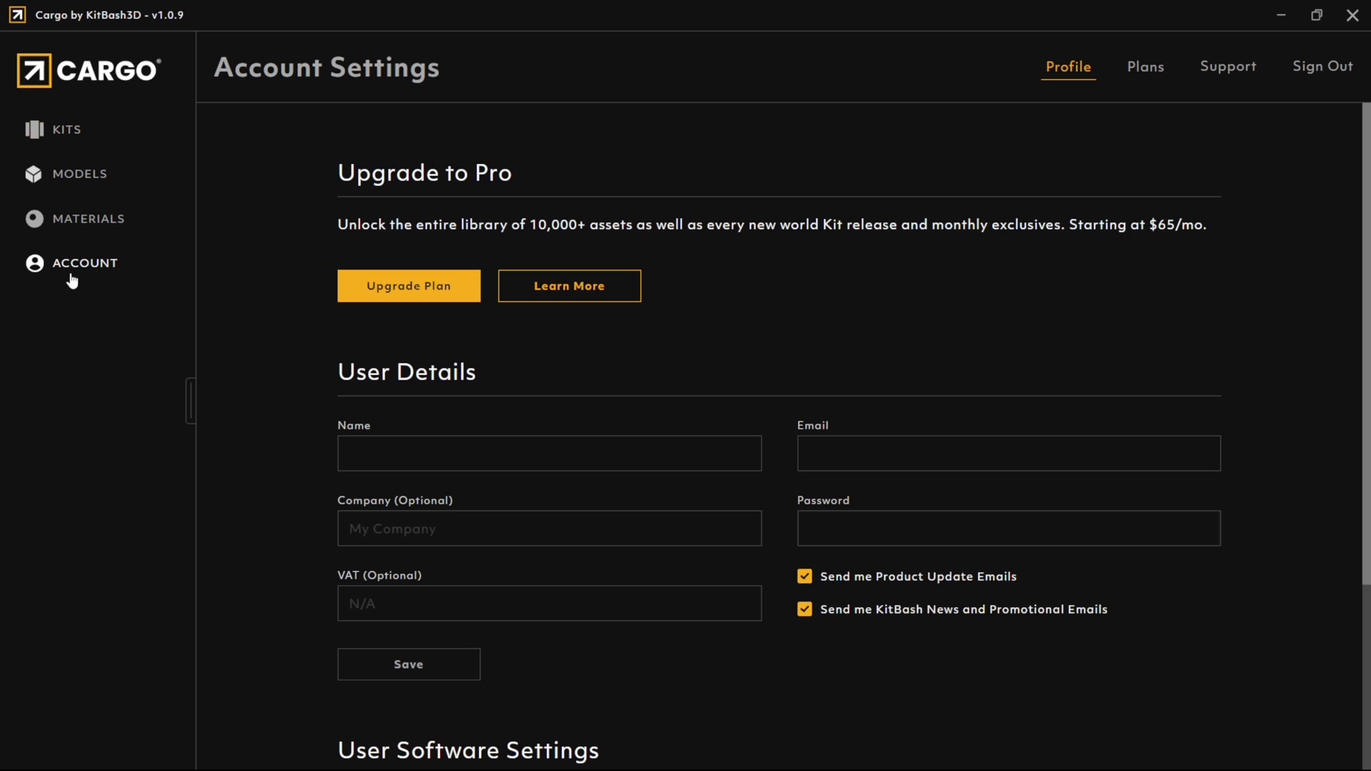
pyautogui.scroll(-3, 625, 438)
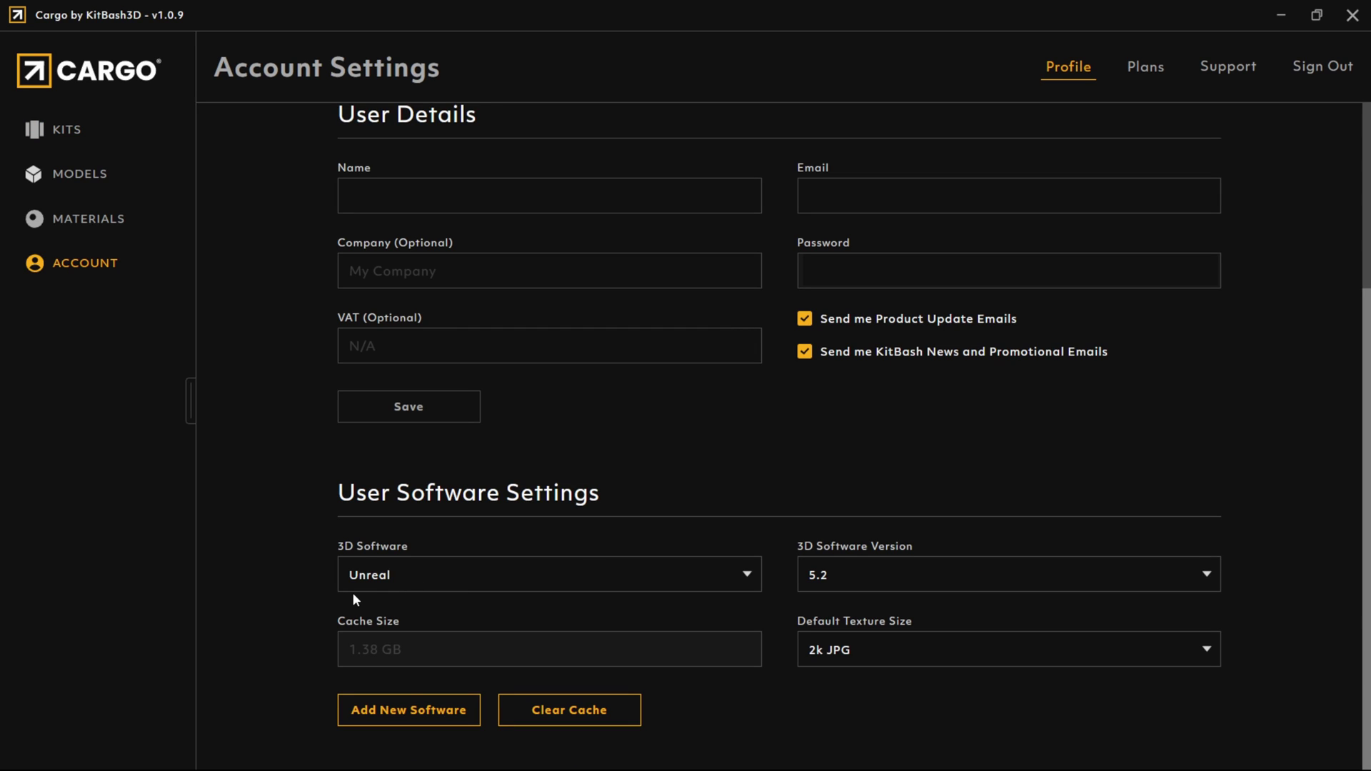
pyautogui.click(366, 574)
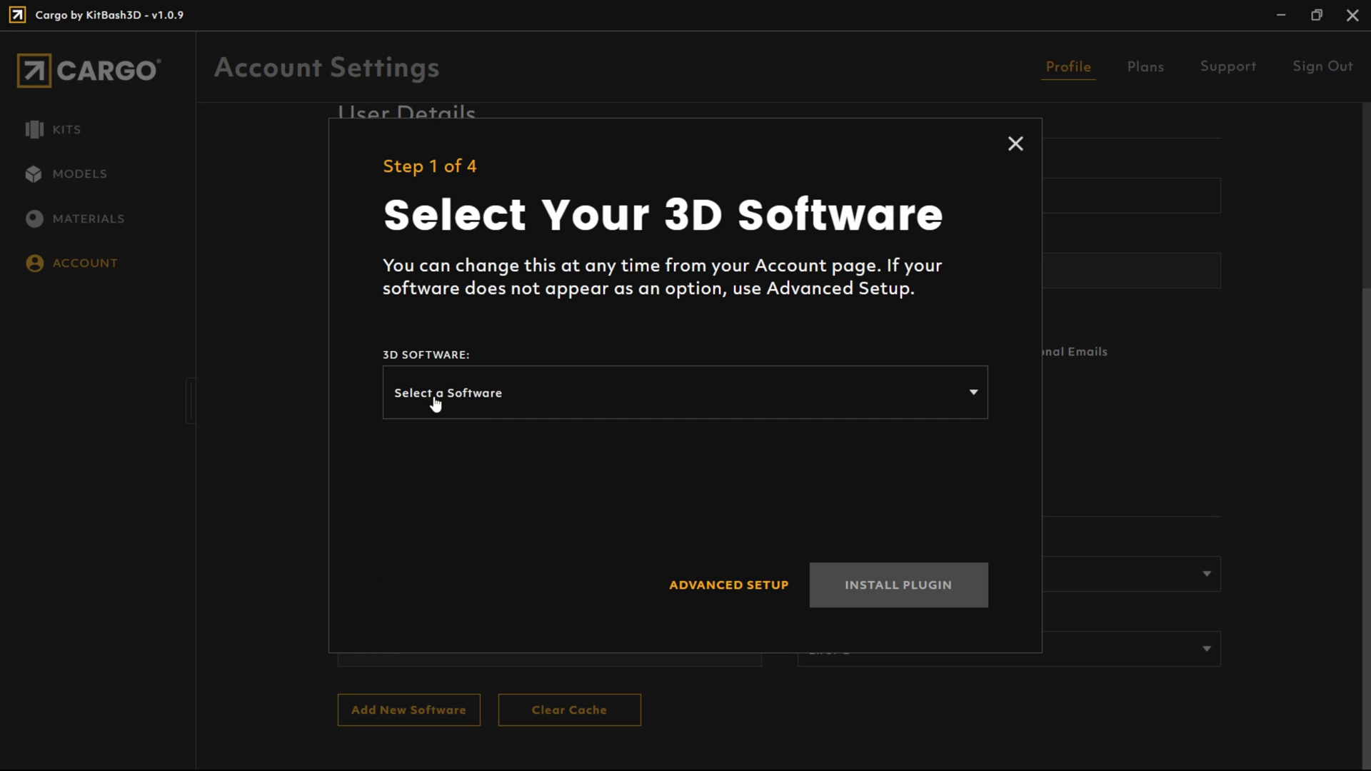
pyautogui.click(480, 394)
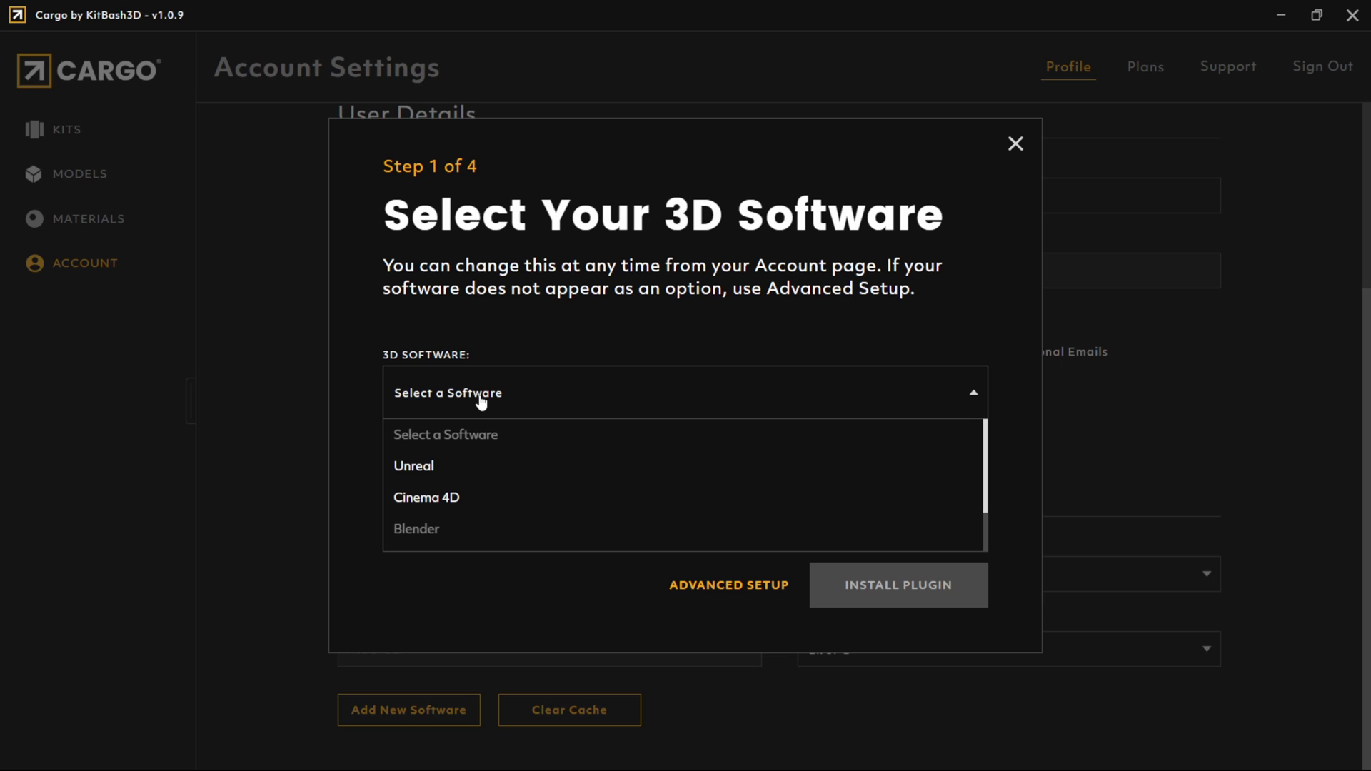
pyautogui.click(437, 471)
pyautogui.click(500, 489)
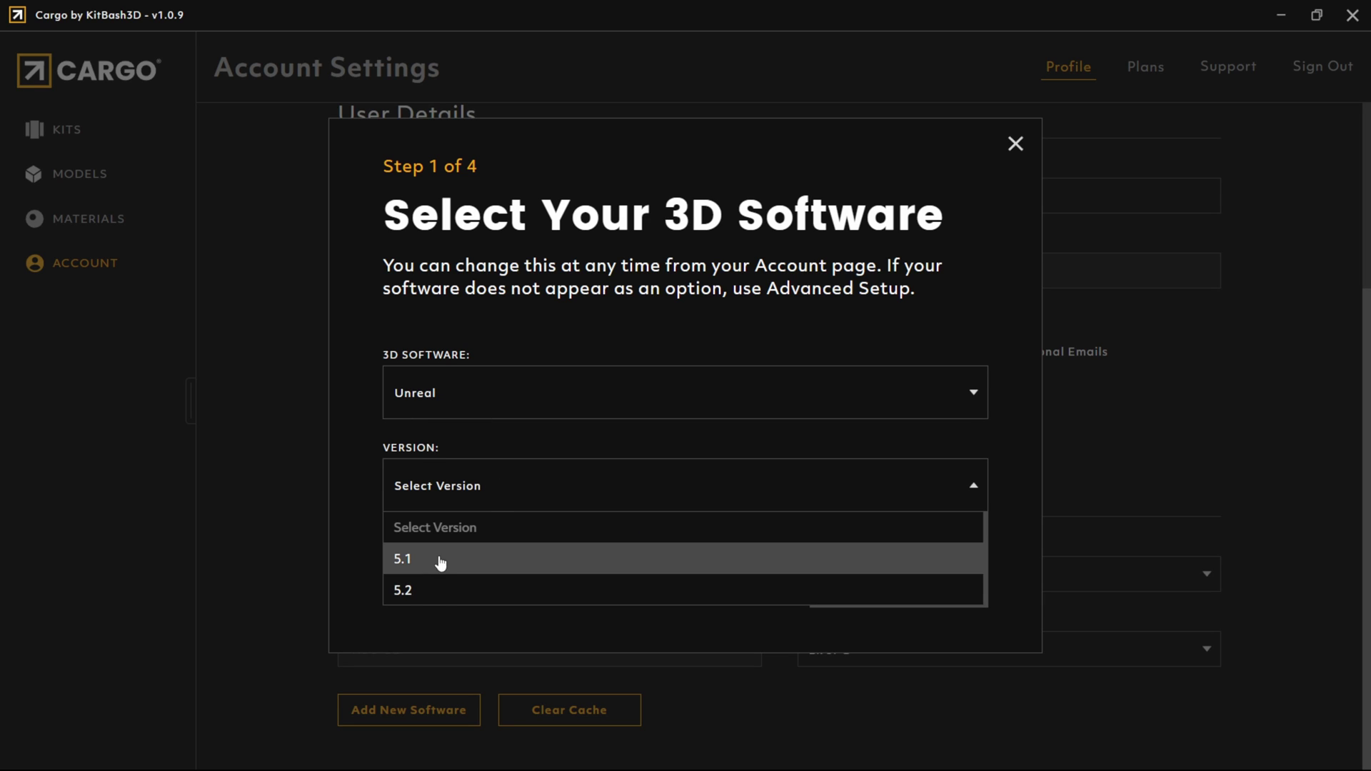
pyautogui.click(526, 590)
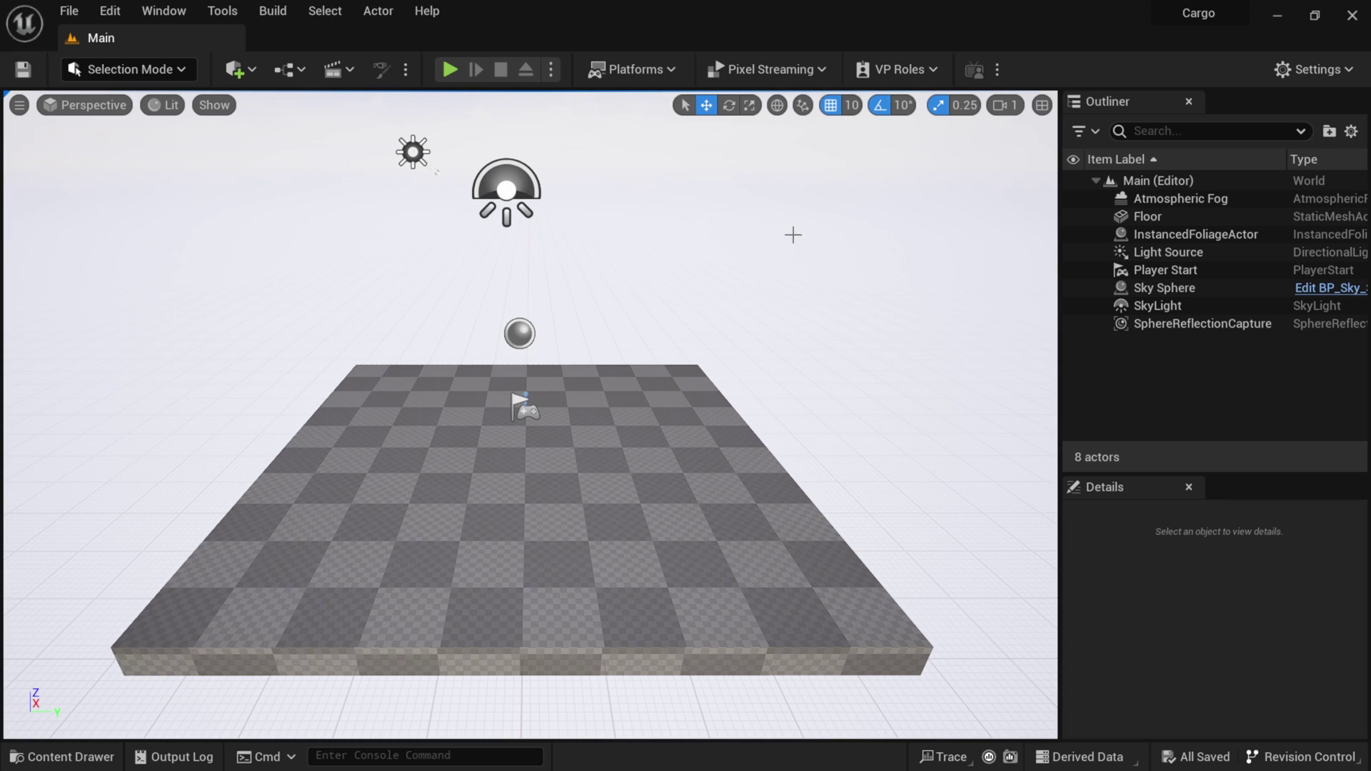
# Close the Unreal Editor and connect the Cargo setup to the project file D:\TUTORIAL CARGO PCG\Cargo\Cargo.uproject
pyautogui.click(1353, 15)
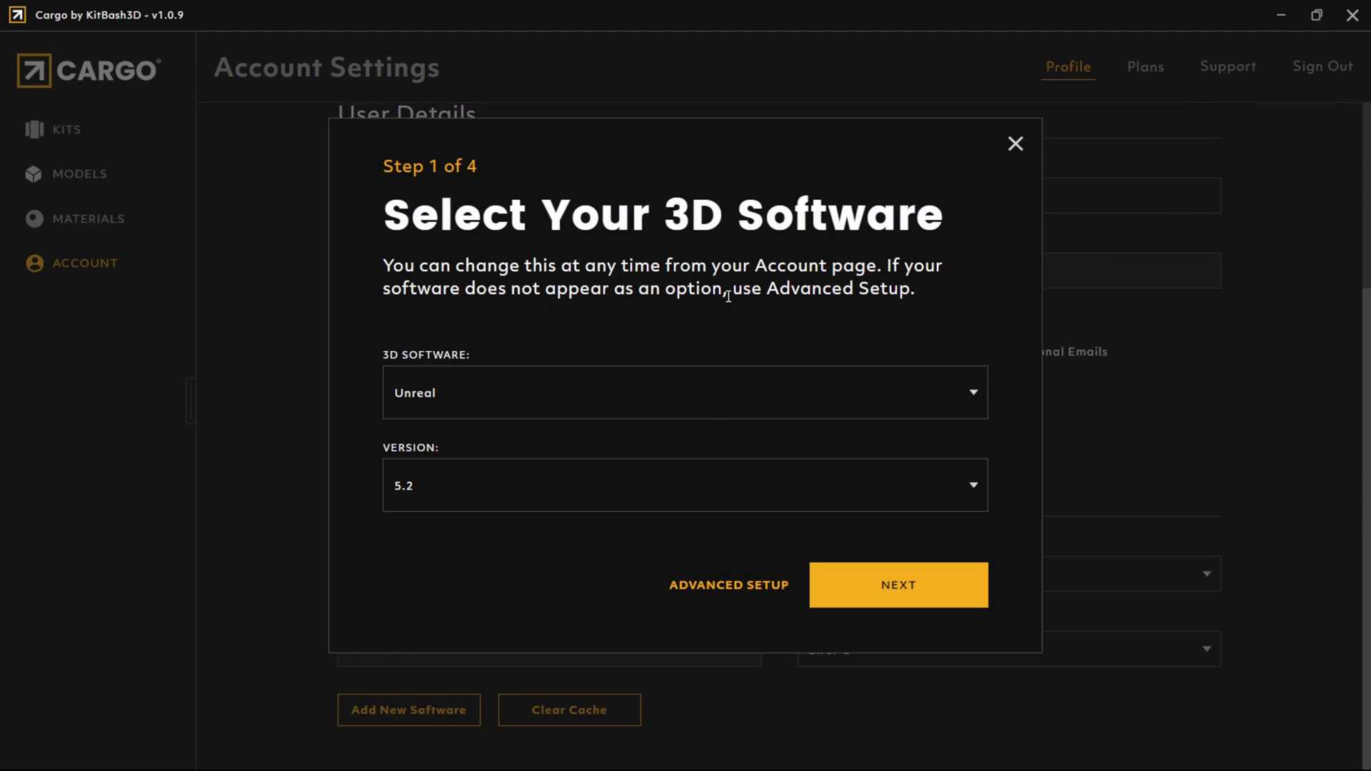
pyautogui.click(926, 597)
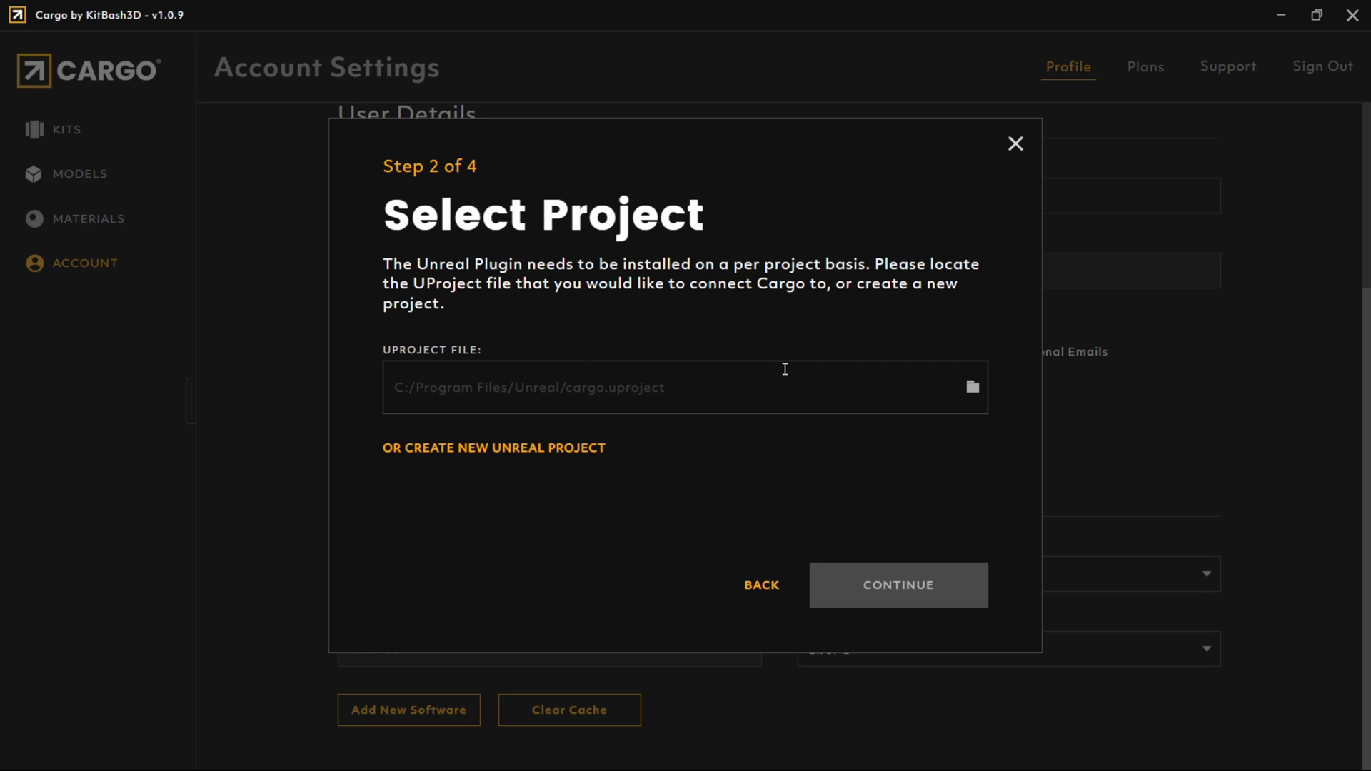
pyautogui.click(971, 386)
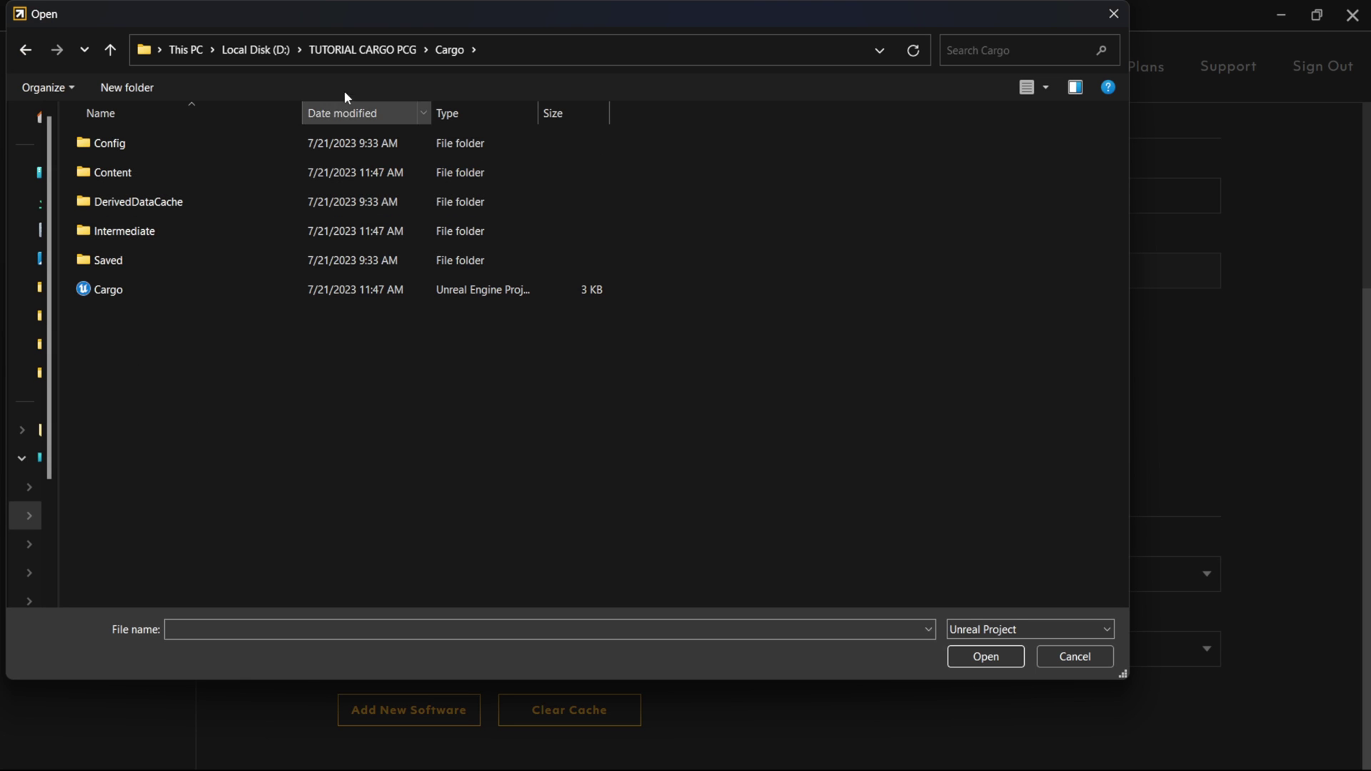
pyautogui.moveTo(367, 22); pyautogui.dragTo(499, 43)
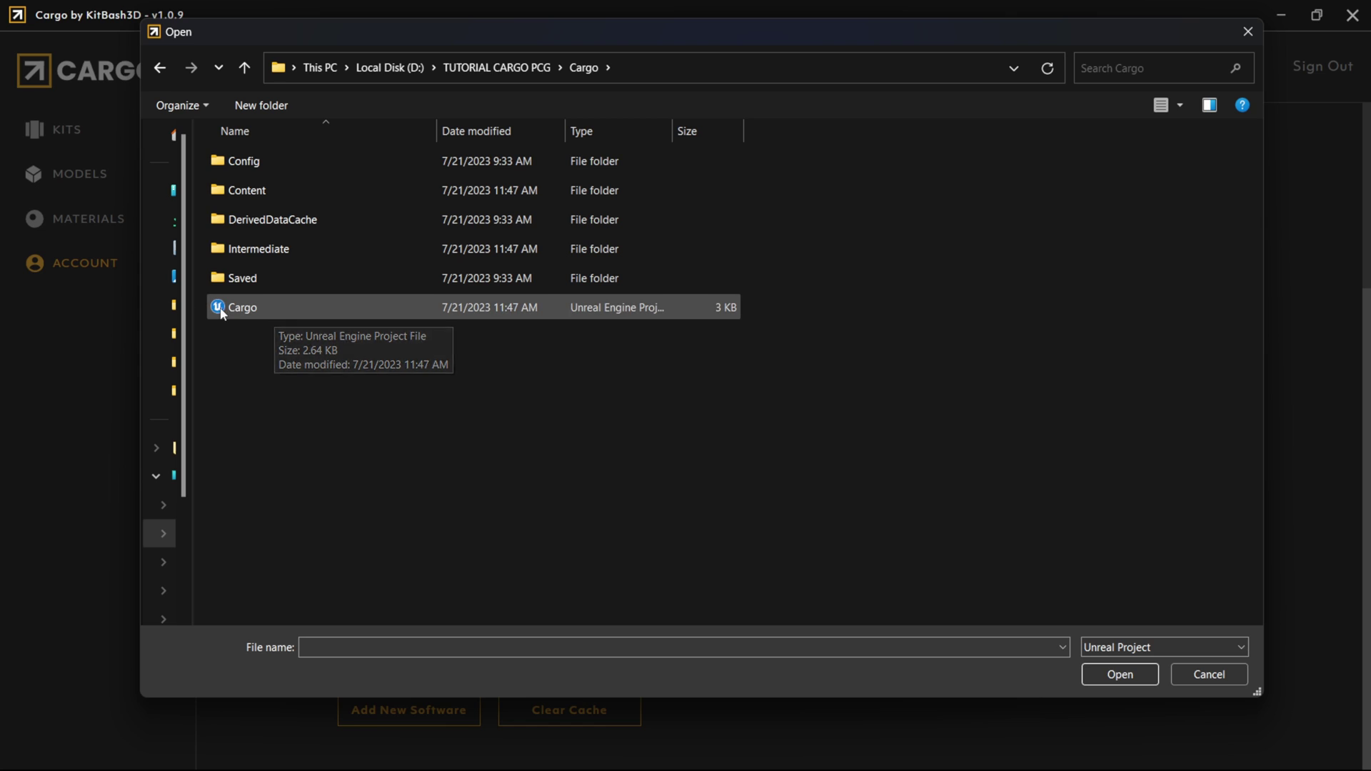
pyautogui.click(299, 303)
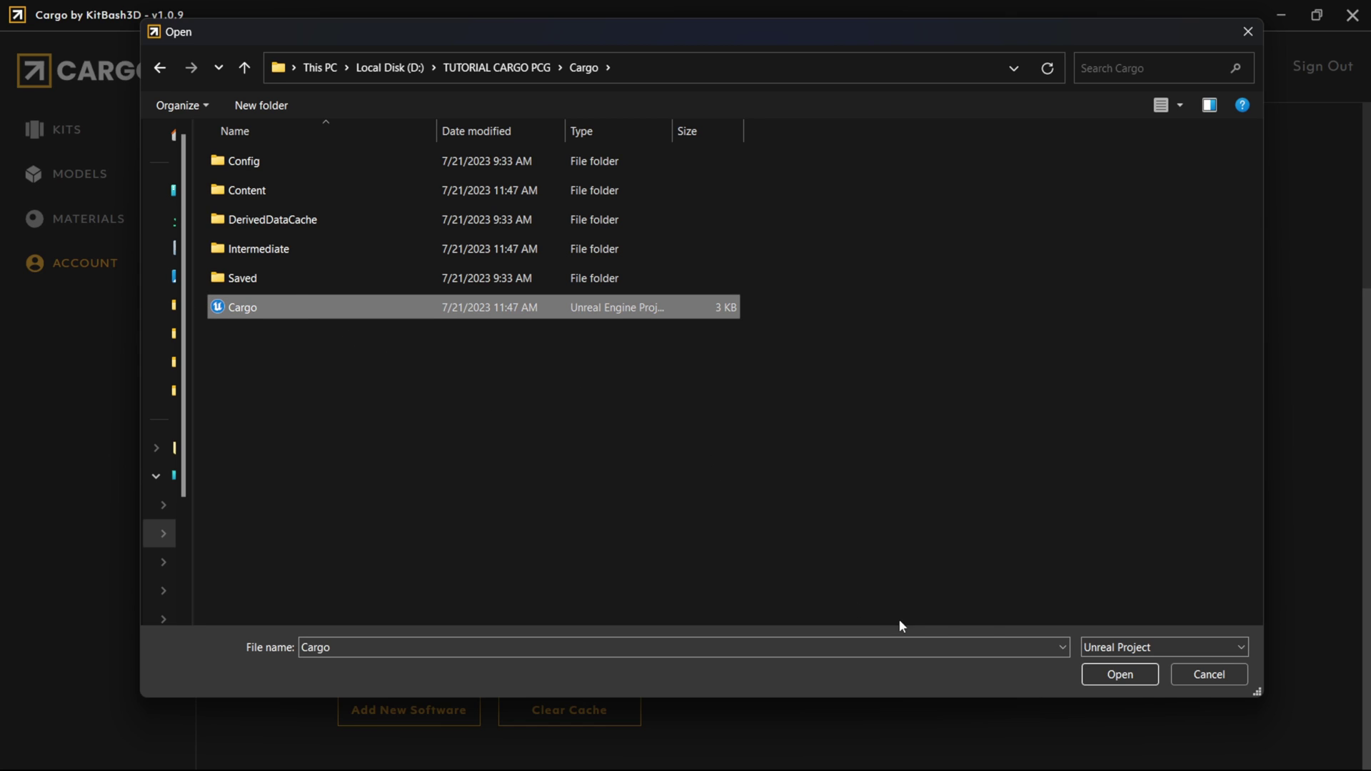
pyautogui.click(1139, 674)
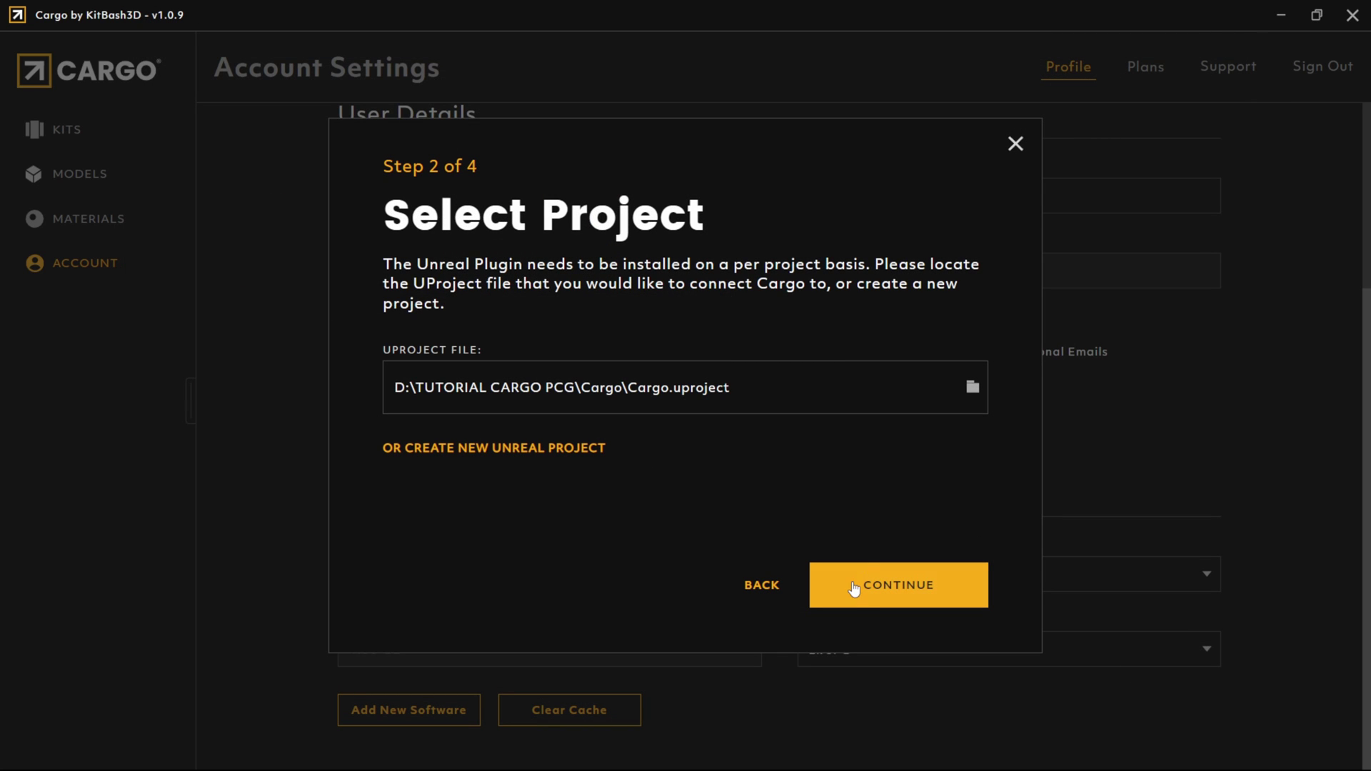
pyautogui.click(854, 589)
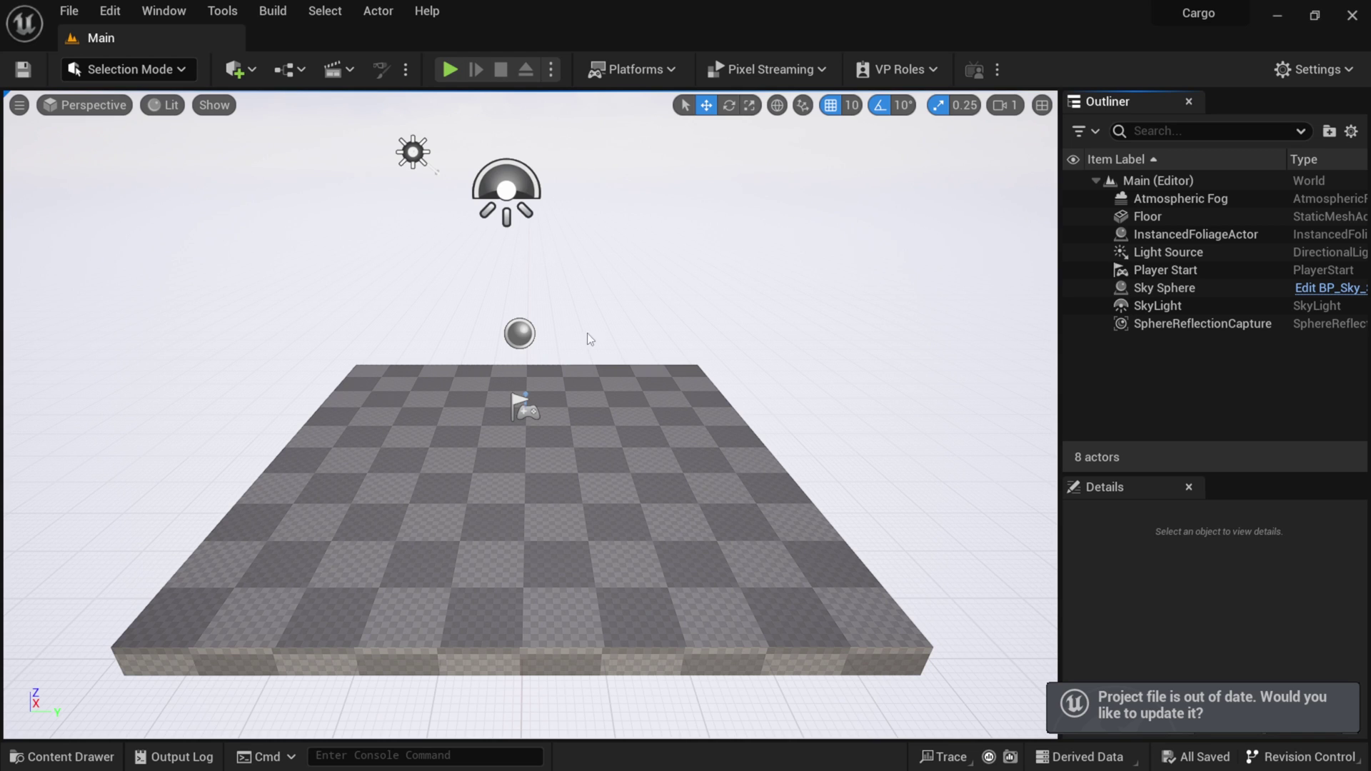
# Activate the Cargo plugin in the Cargo project in the Unreal Editor
pyautogui.click(160, 14)
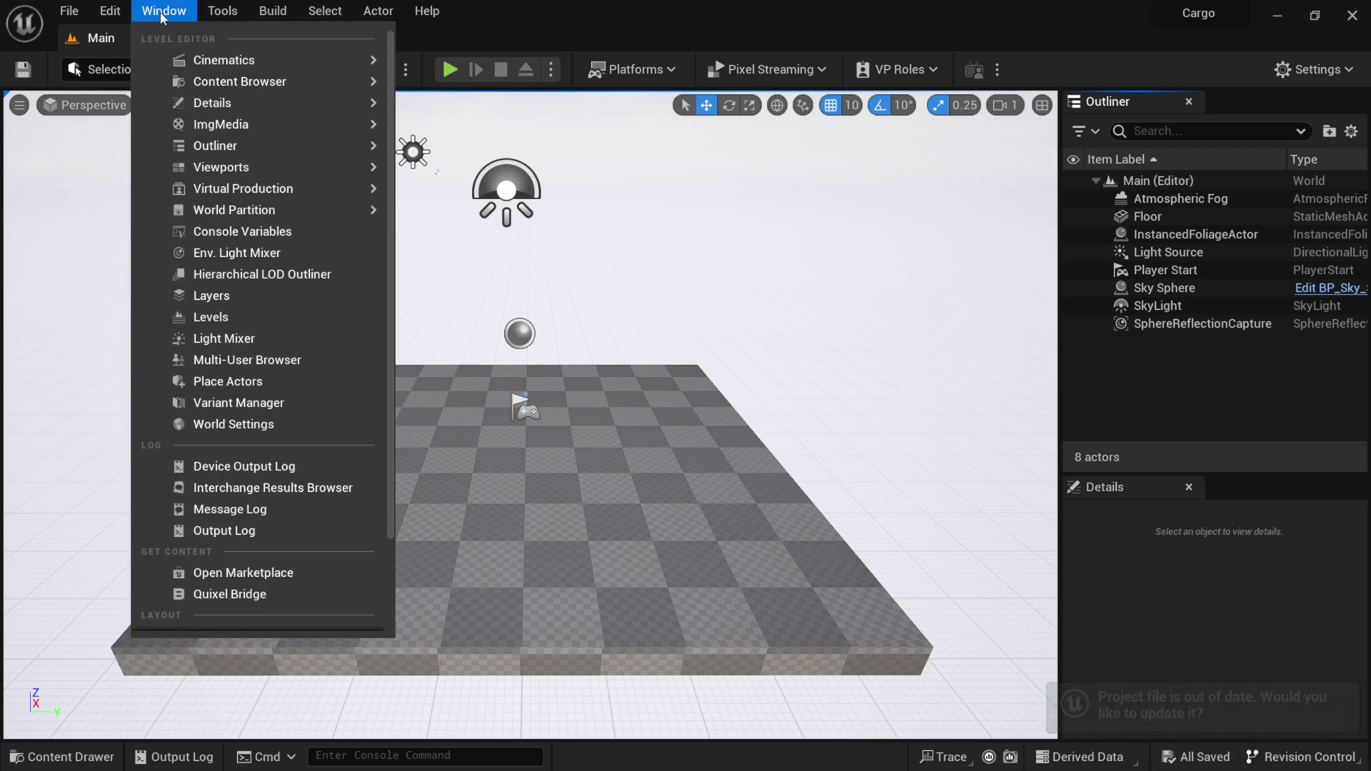
pyautogui.scroll(-3, 255, 331)
pyautogui.moveTo(251, 571)
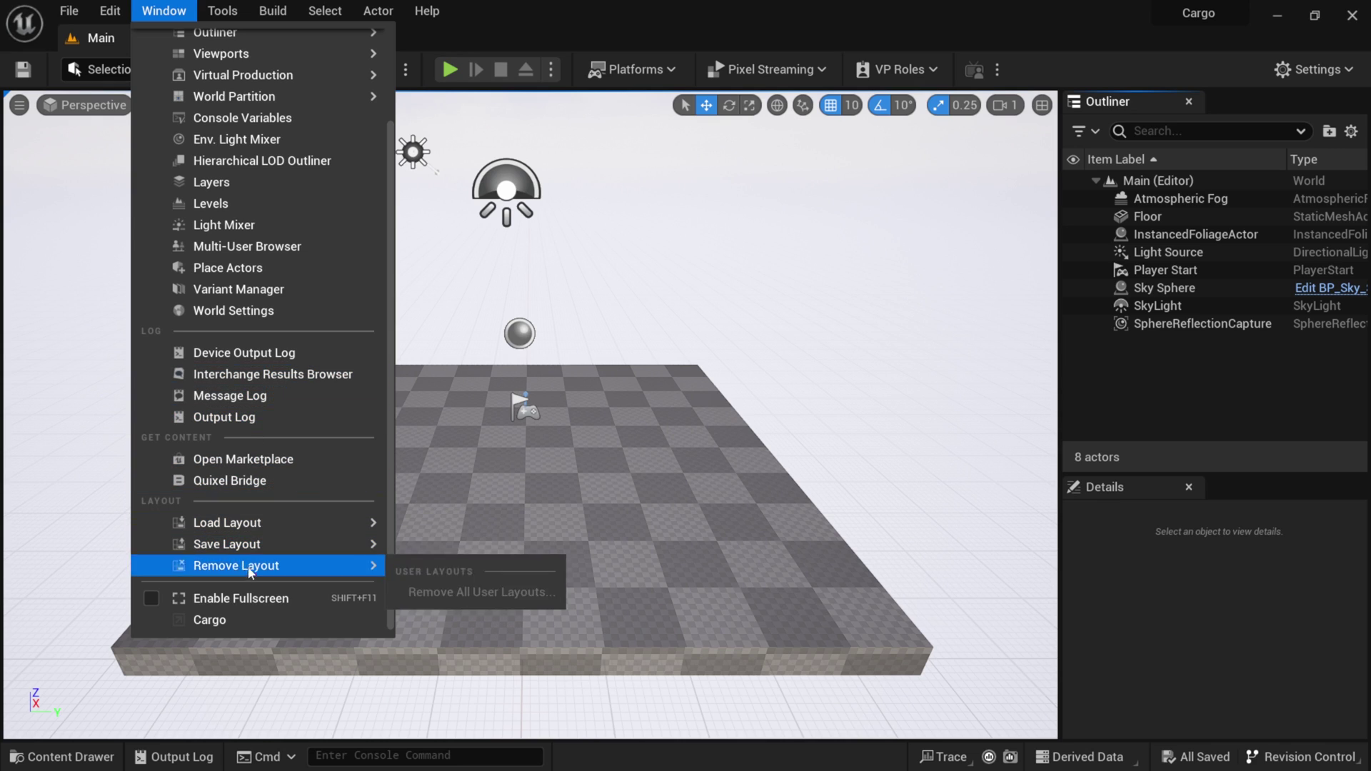
pyautogui.click(194, 620)
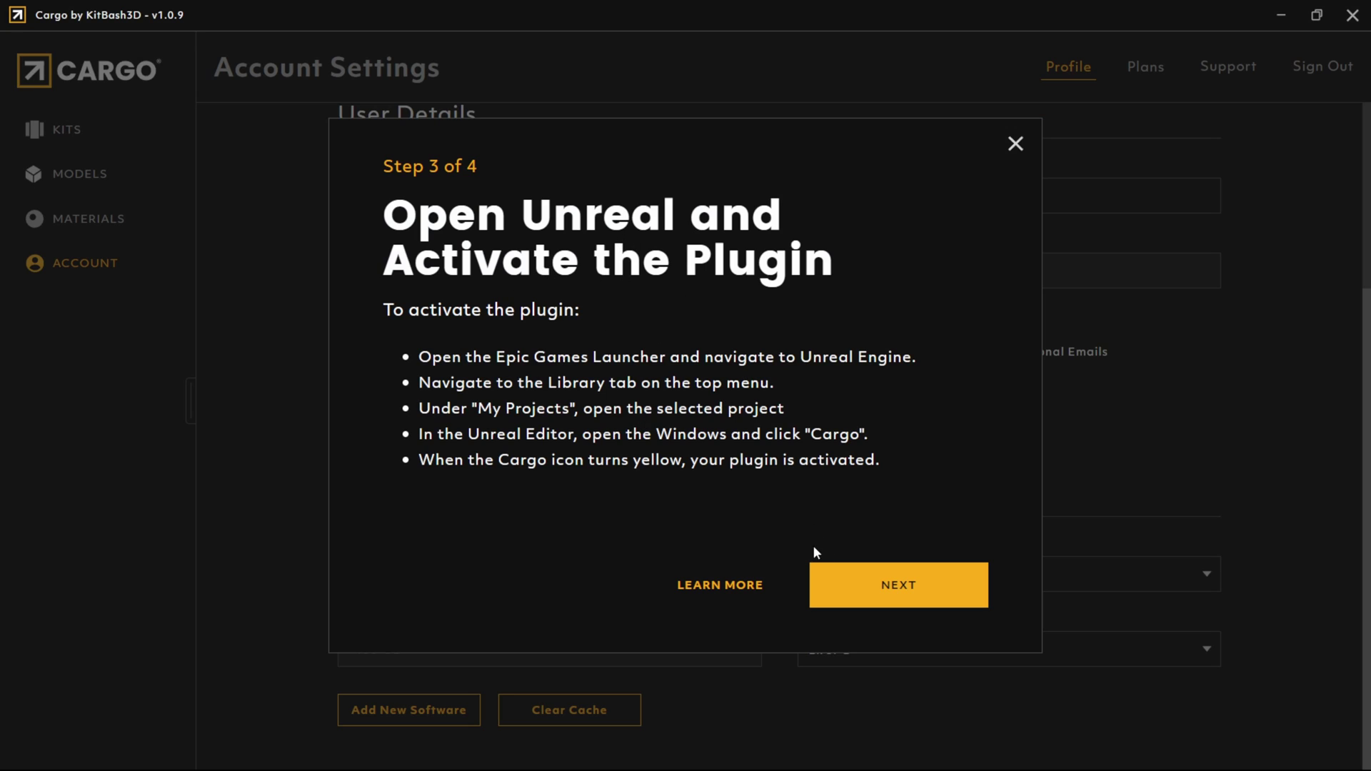
# Switch back to the Cargo app and run the connection test by importing the sample asset into Unreal
pyautogui.click(886, 600)
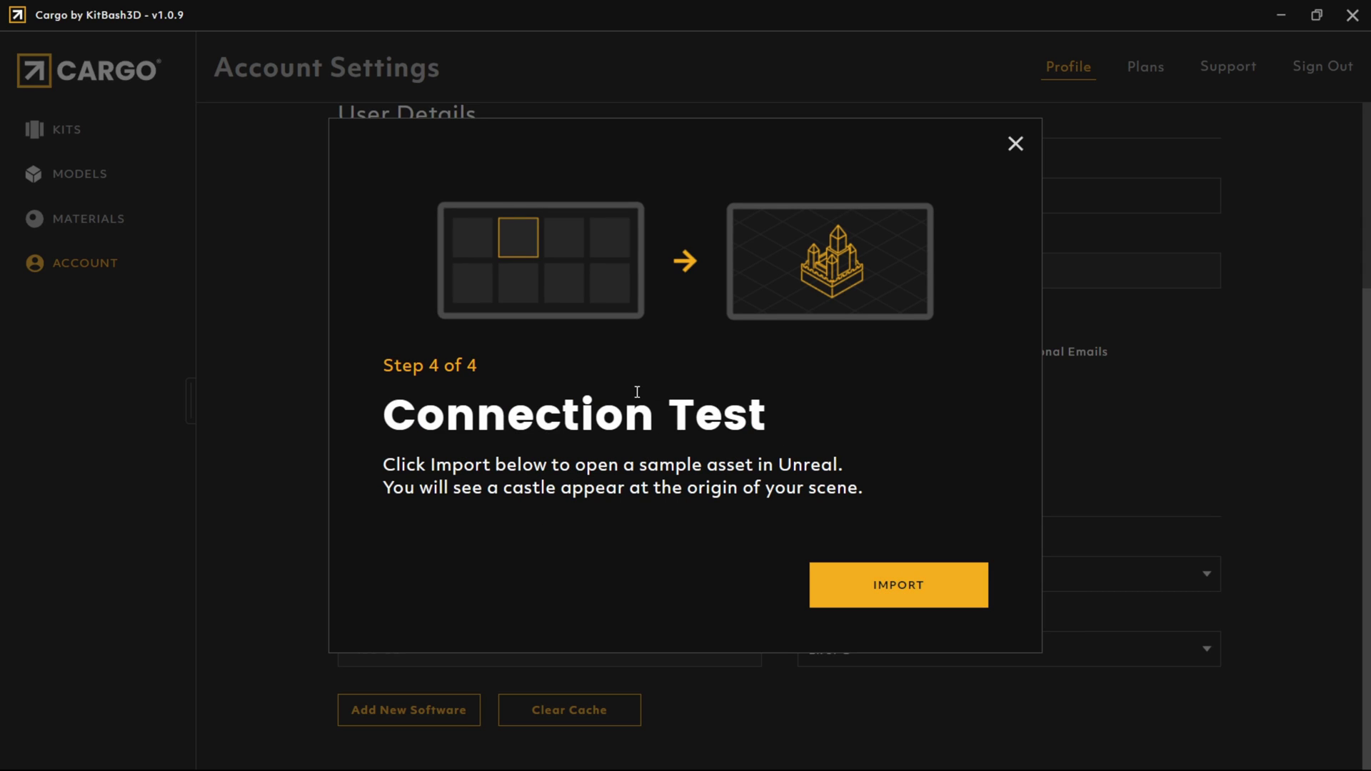
pyautogui.click(893, 594)
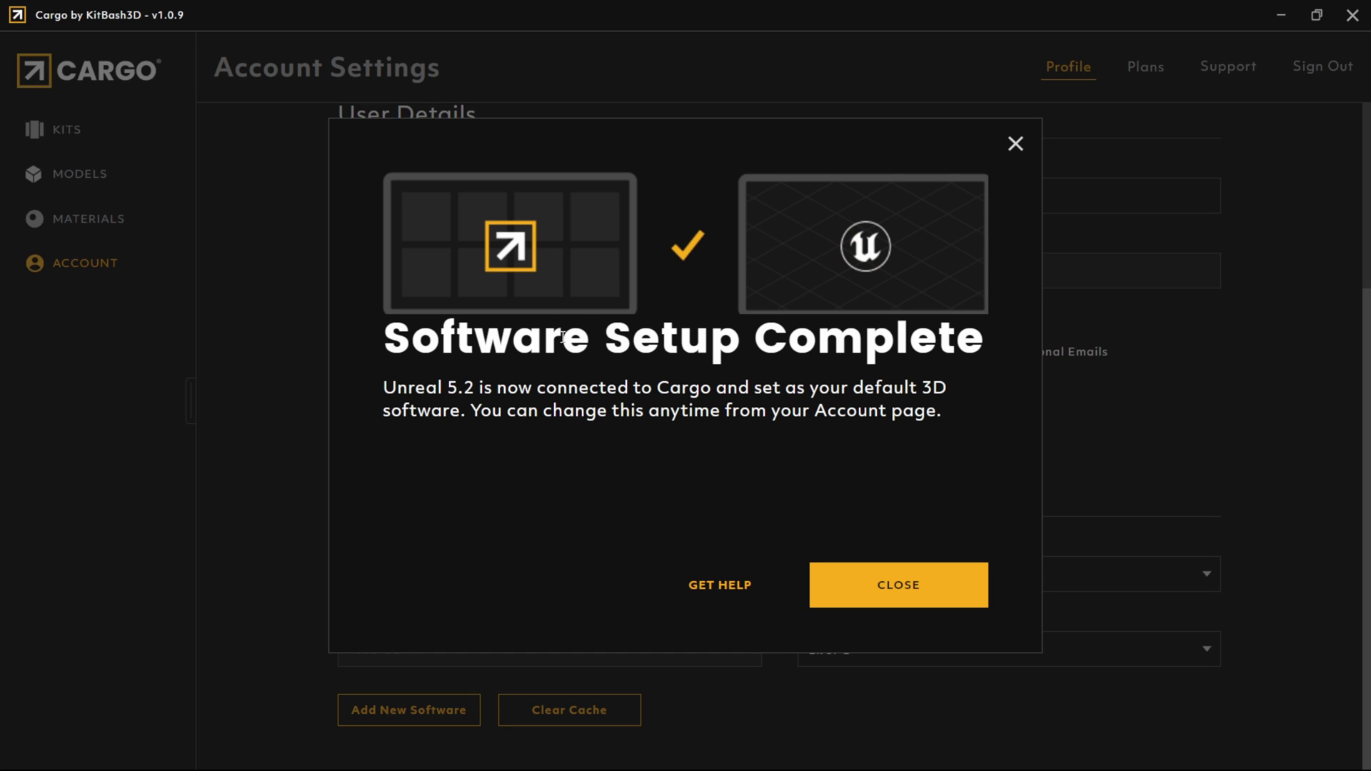
# Close the completed Cargo setup, switch to the Unreal Editor and delete the imported castle building from the level
pyautogui.click(898, 582)
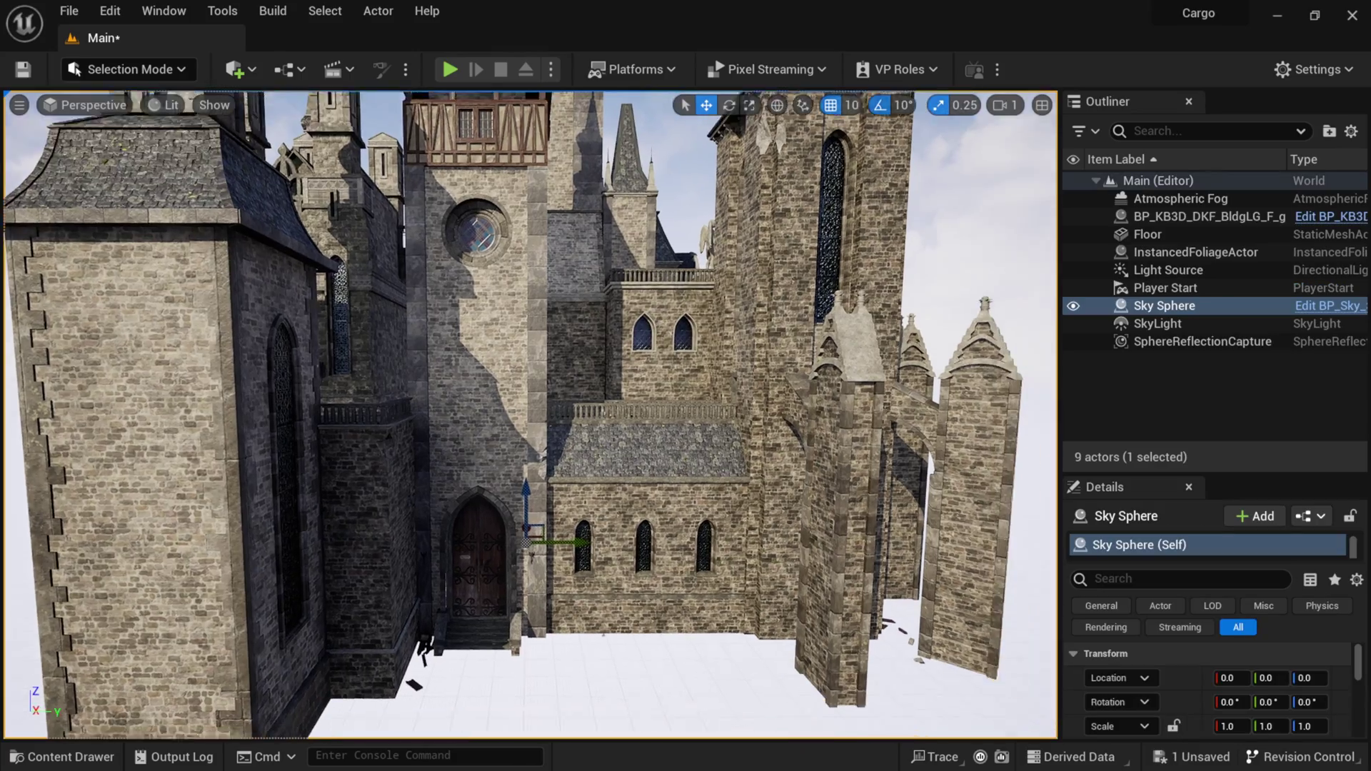
pyautogui.moveTo(530, 415)
pyautogui.mouseDown(button='right')
pyautogui.moveTo(539, 432)
pyautogui.moveTo(501, 405)
pyautogui.moveTo(543, 400)
pyautogui.moveTo(534, 390)
pyautogui.moveTo(553, 420)
pyautogui.moveTo(523, 410)
pyautogui.moveTo(523, 385)
pyautogui.moveTo(535, 390)
pyautogui.moveTo(518, 388)
pyautogui.moveTo(533, 423)
pyautogui.mouseUp(button='right')
pyautogui.moveTo(530, 414); pyautogui.dragTo(546, 419, button='right')
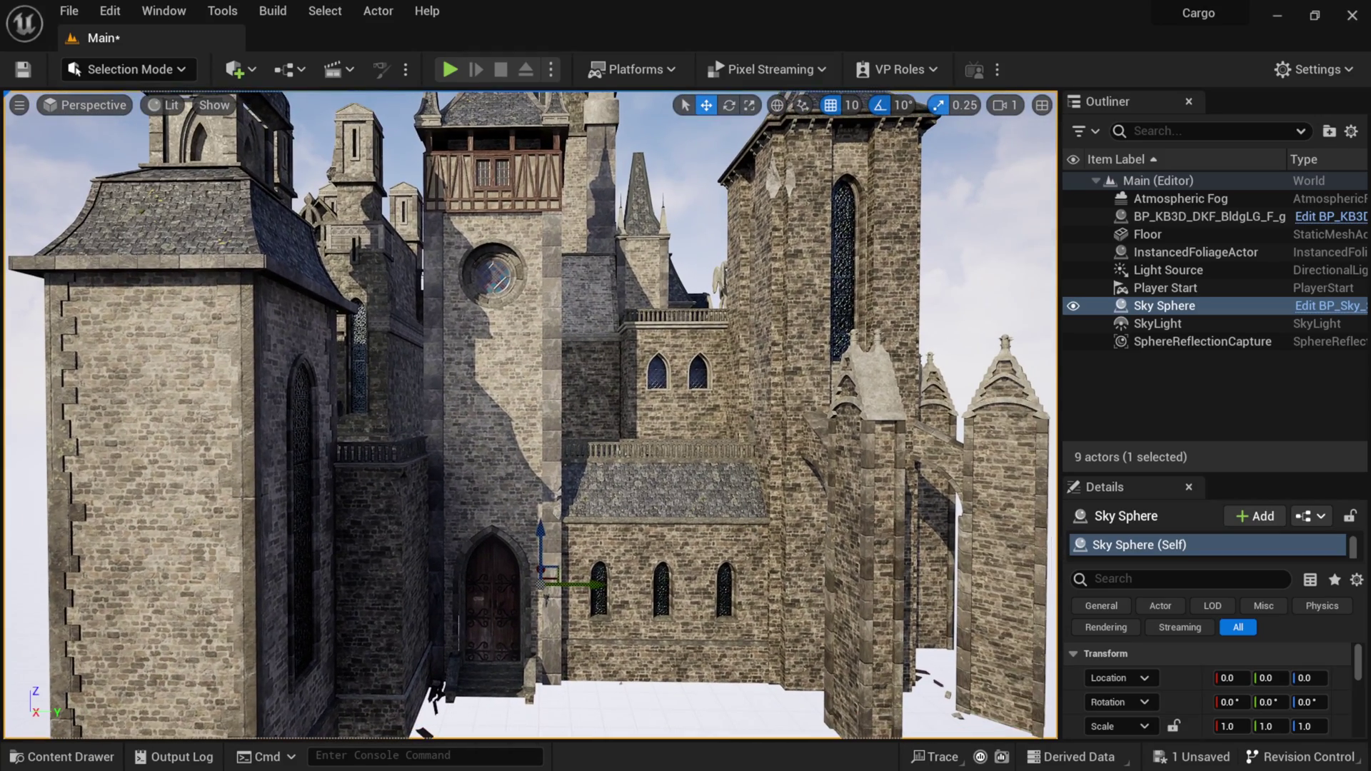
pyautogui.click(798, 287)
pyautogui.press('Delete')
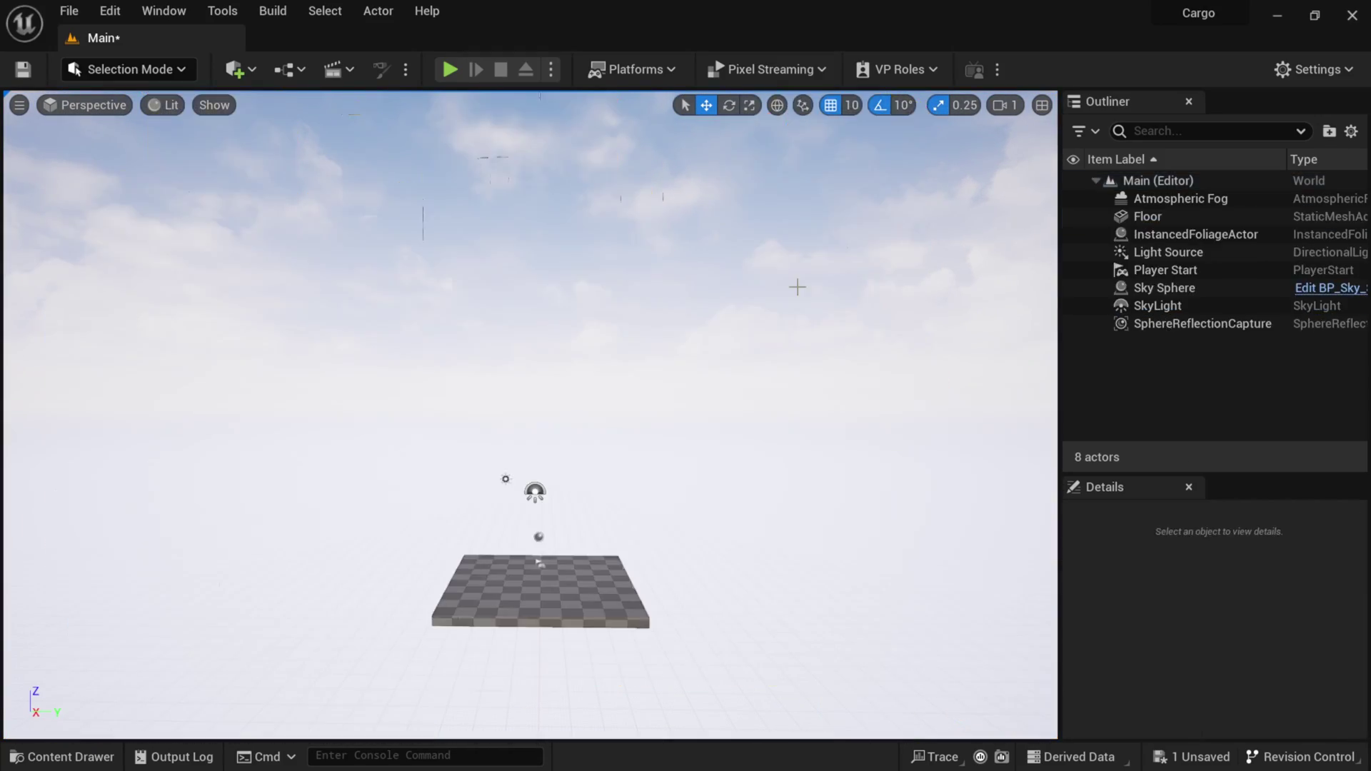
# Place the BP_KB3D_DKF_BldgLG_F_grp blueprint from Content/Cargo/Actors in the level and reset its location to the default
pyautogui.click(63, 757)
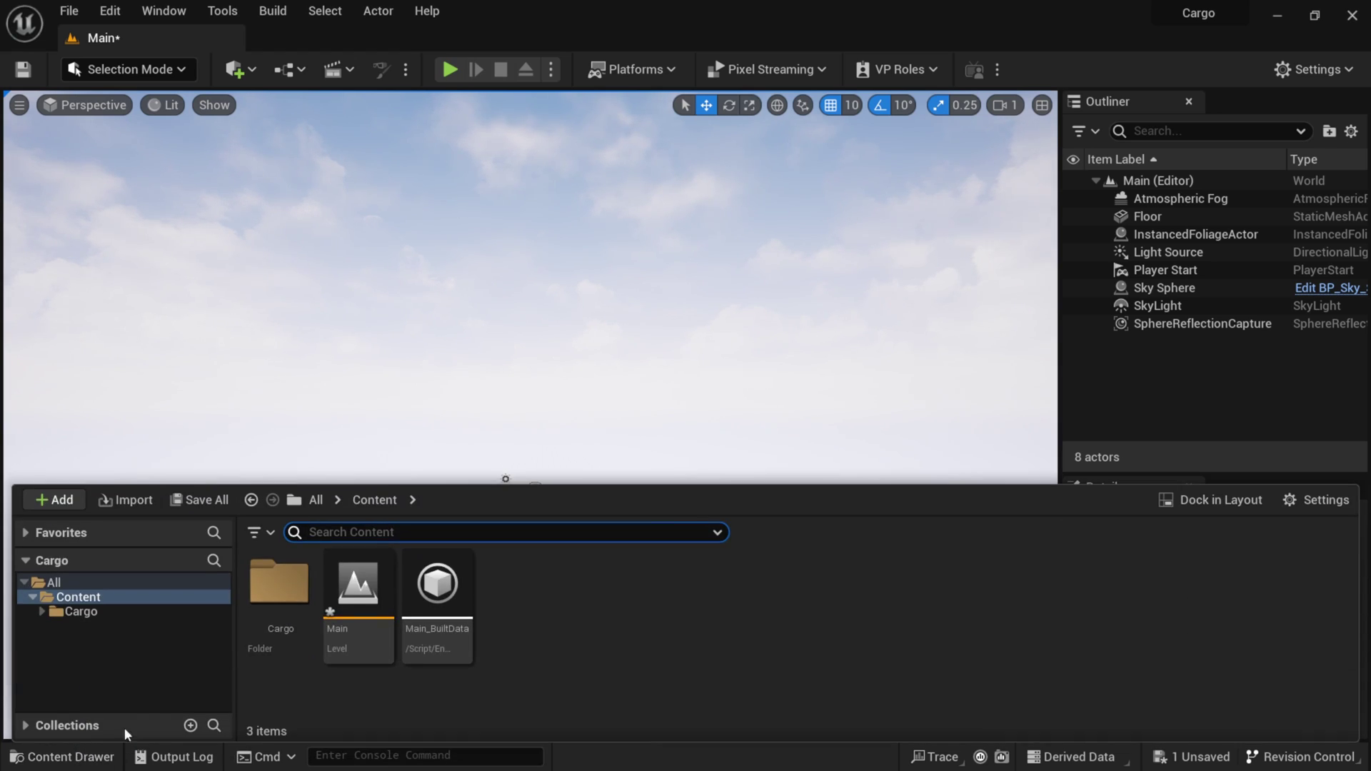
pyautogui.doubleClick(288, 592)
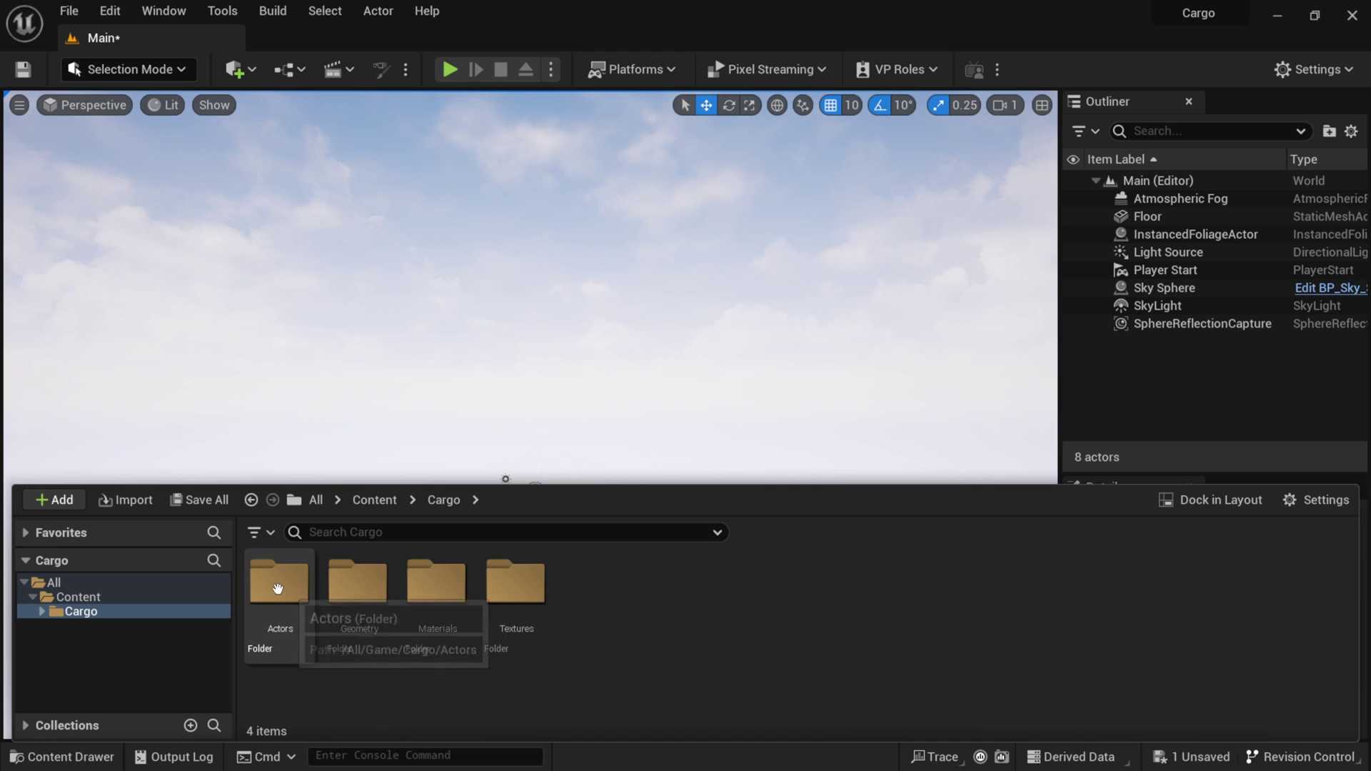
pyautogui.click(275, 582)
pyautogui.doubleClick(275, 582)
pyautogui.moveTo(293, 600)
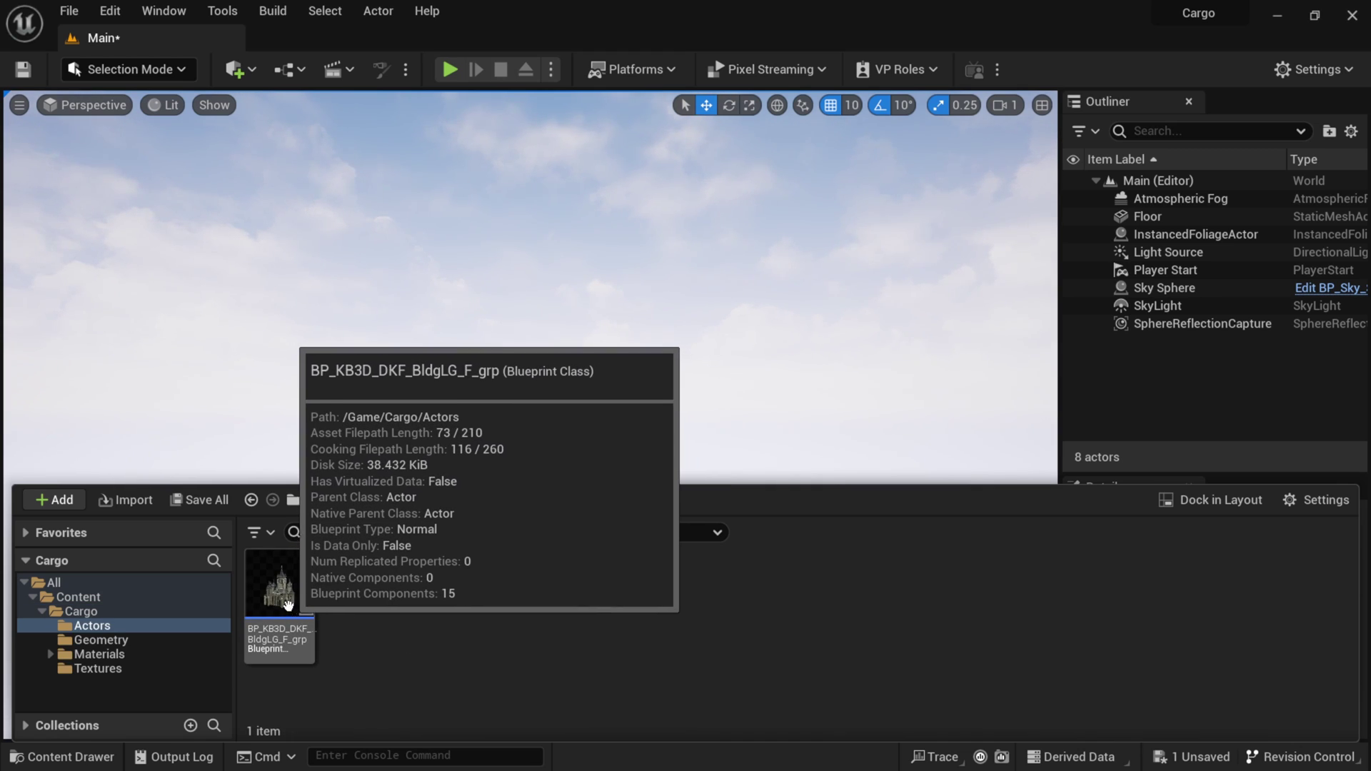
pyautogui.moveTo(267, 597); pyautogui.dragTo(540, 431)
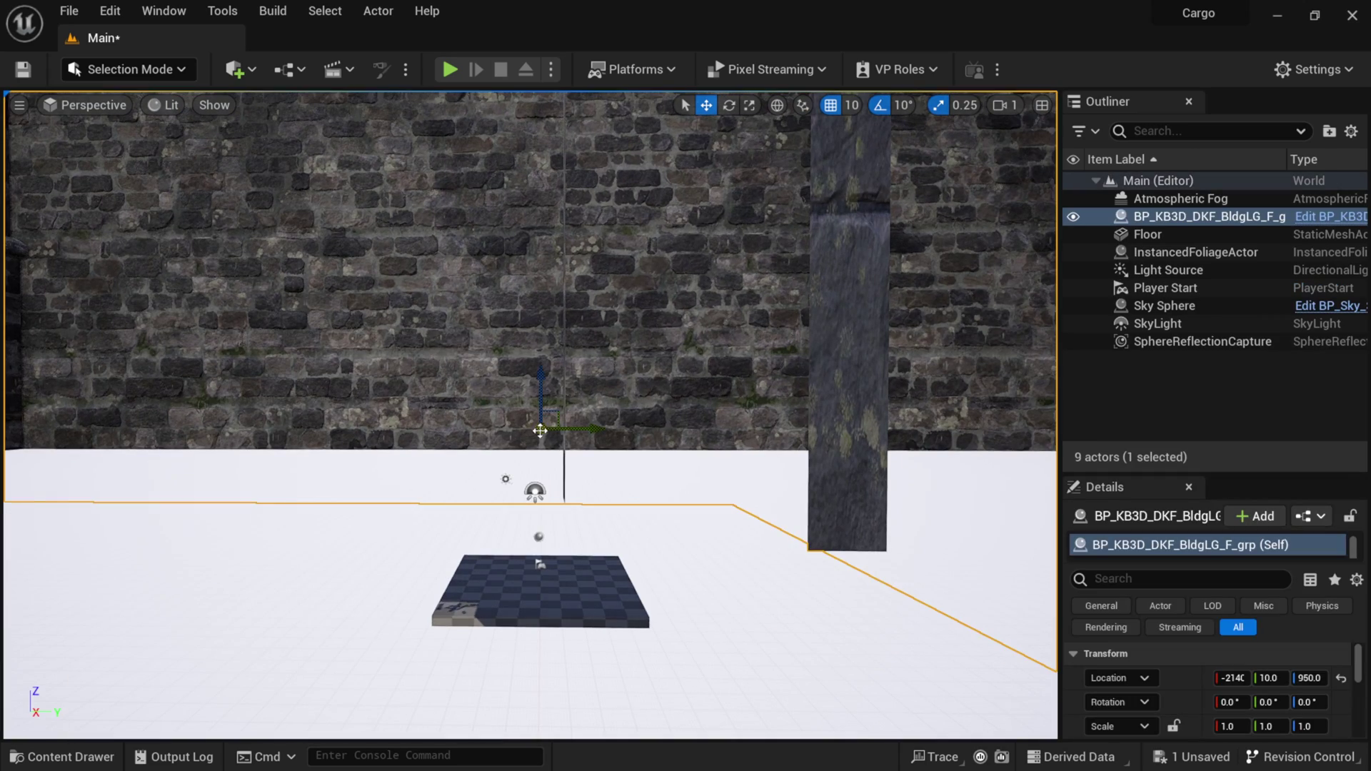
pyautogui.click(1343, 676)
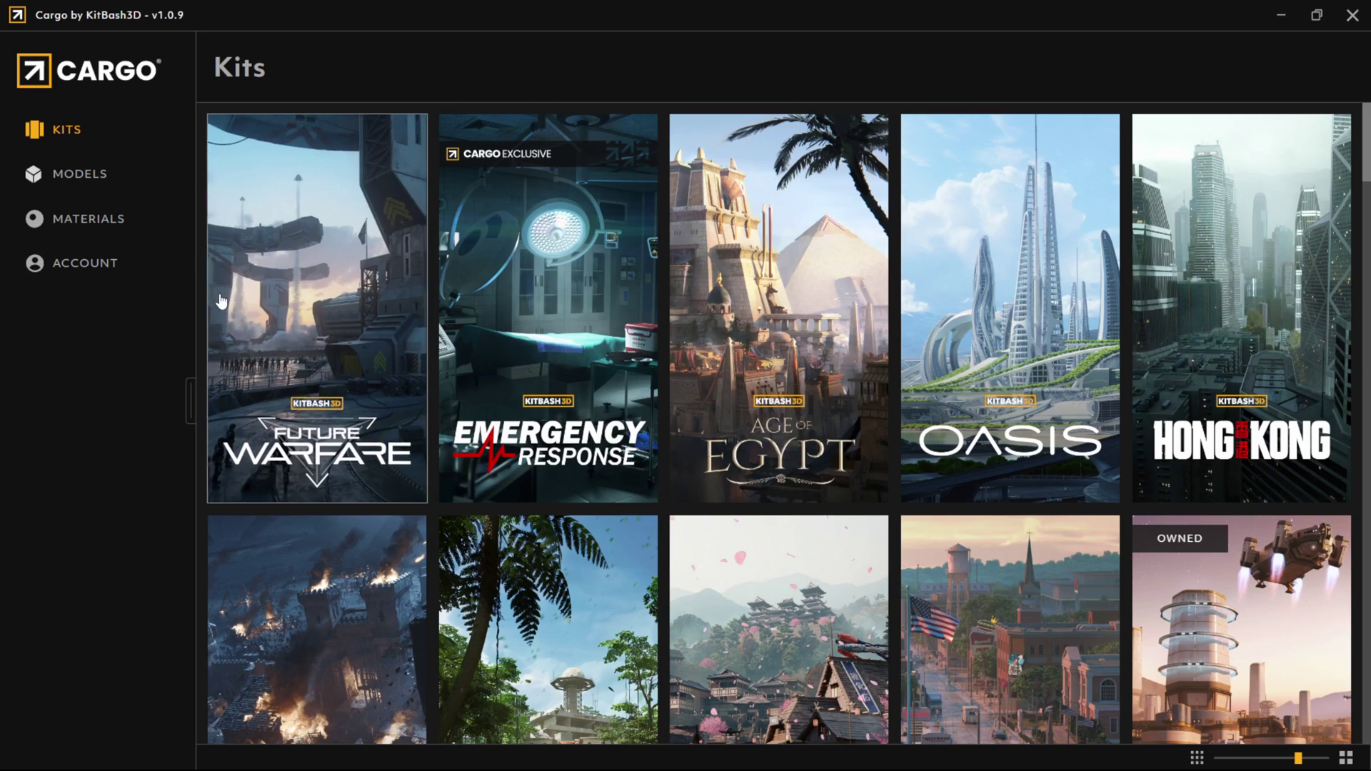
# Switch to Cargo, filter the models by Free access and browse the available free assets
pyautogui.click(80, 175)
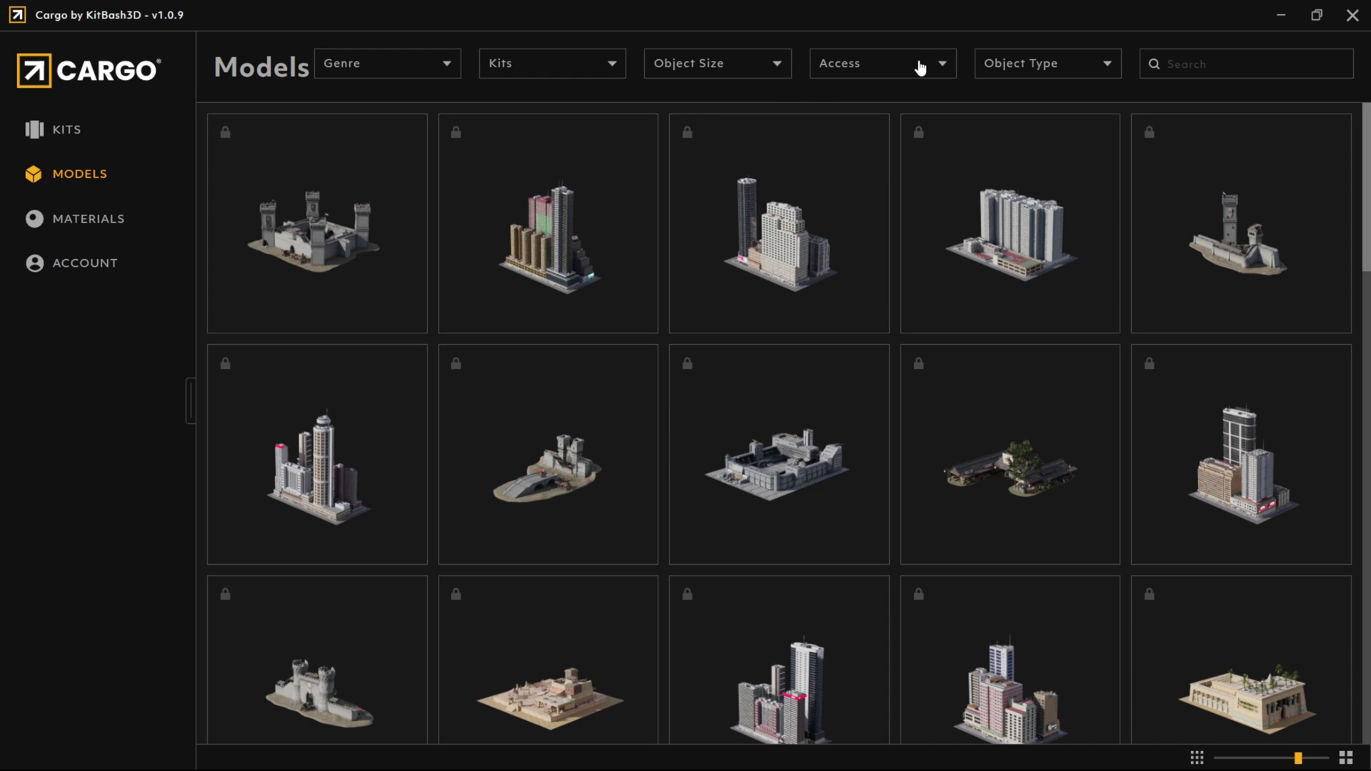
pyautogui.click(926, 69)
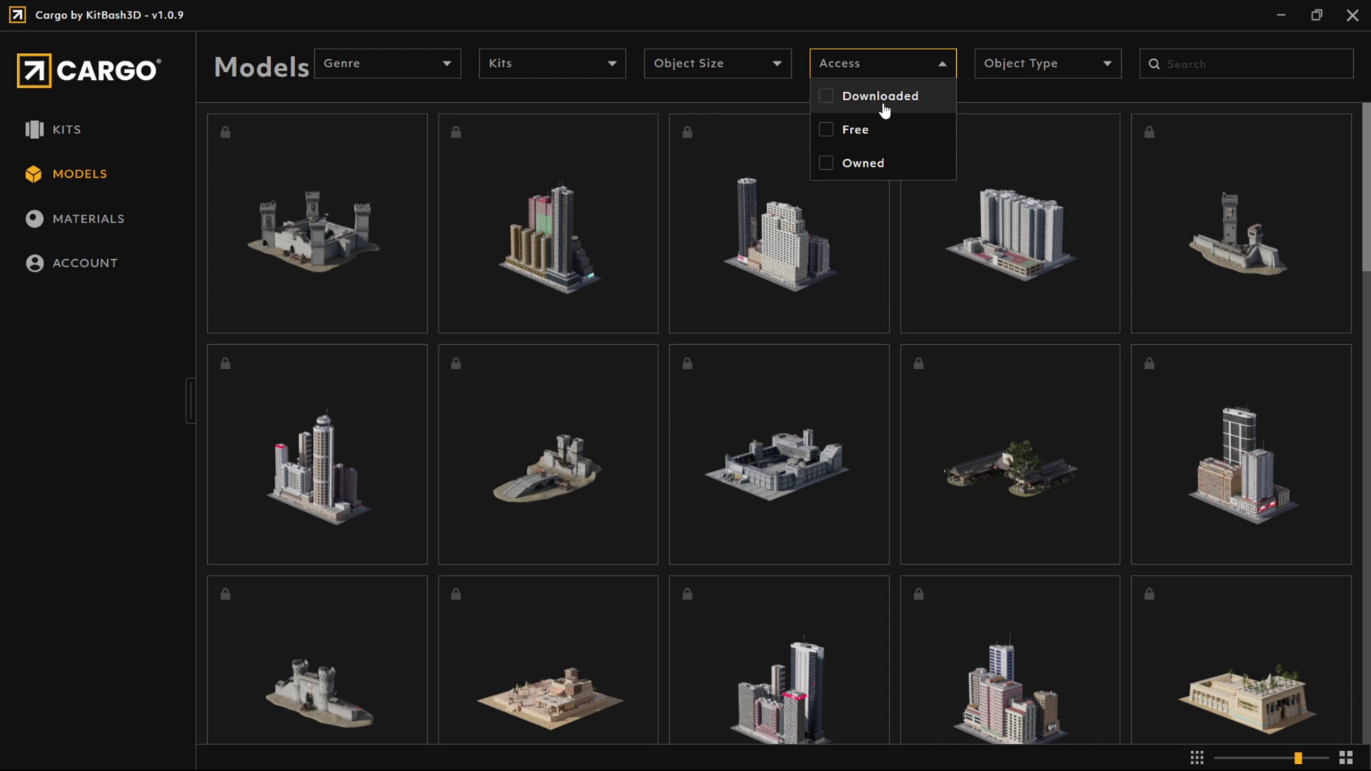
pyautogui.click(847, 132)
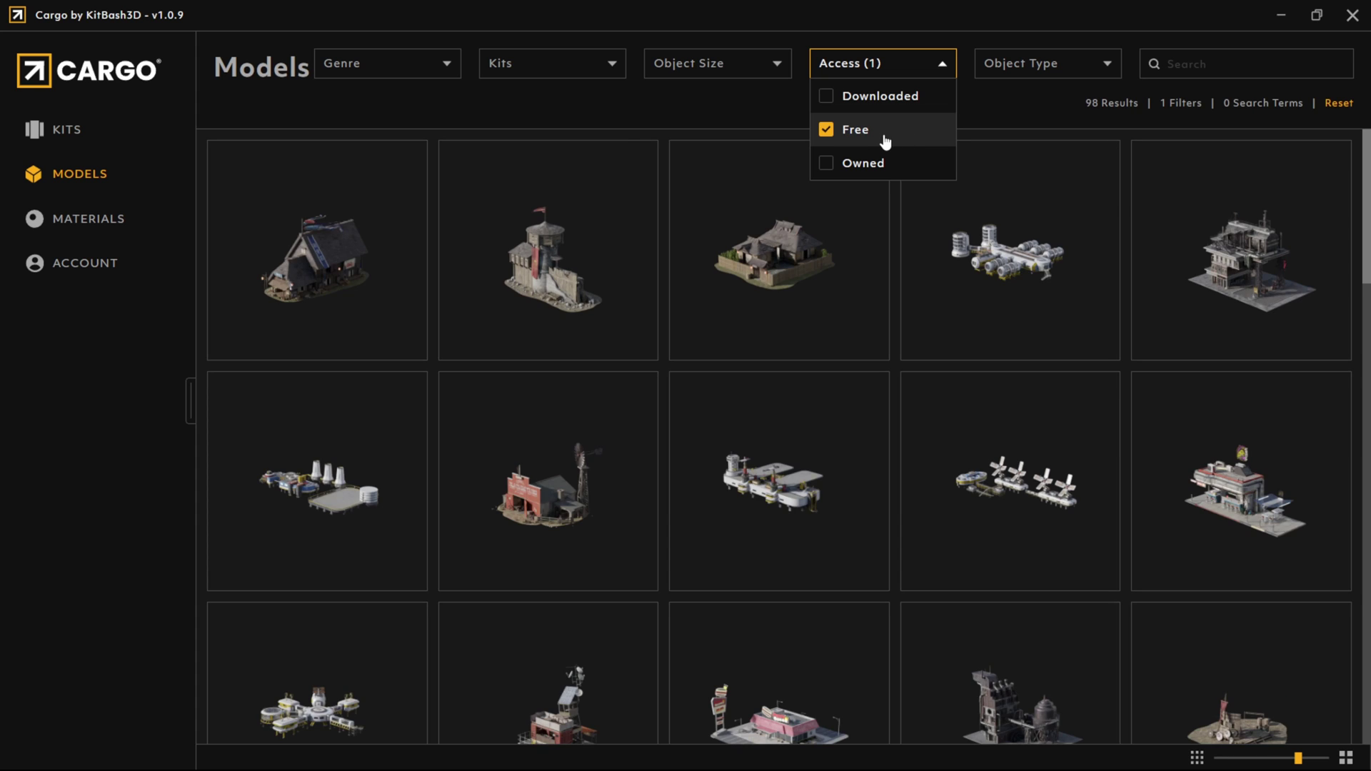
pyautogui.click(629, 122)
pyautogui.scroll(-8, 760, 300)
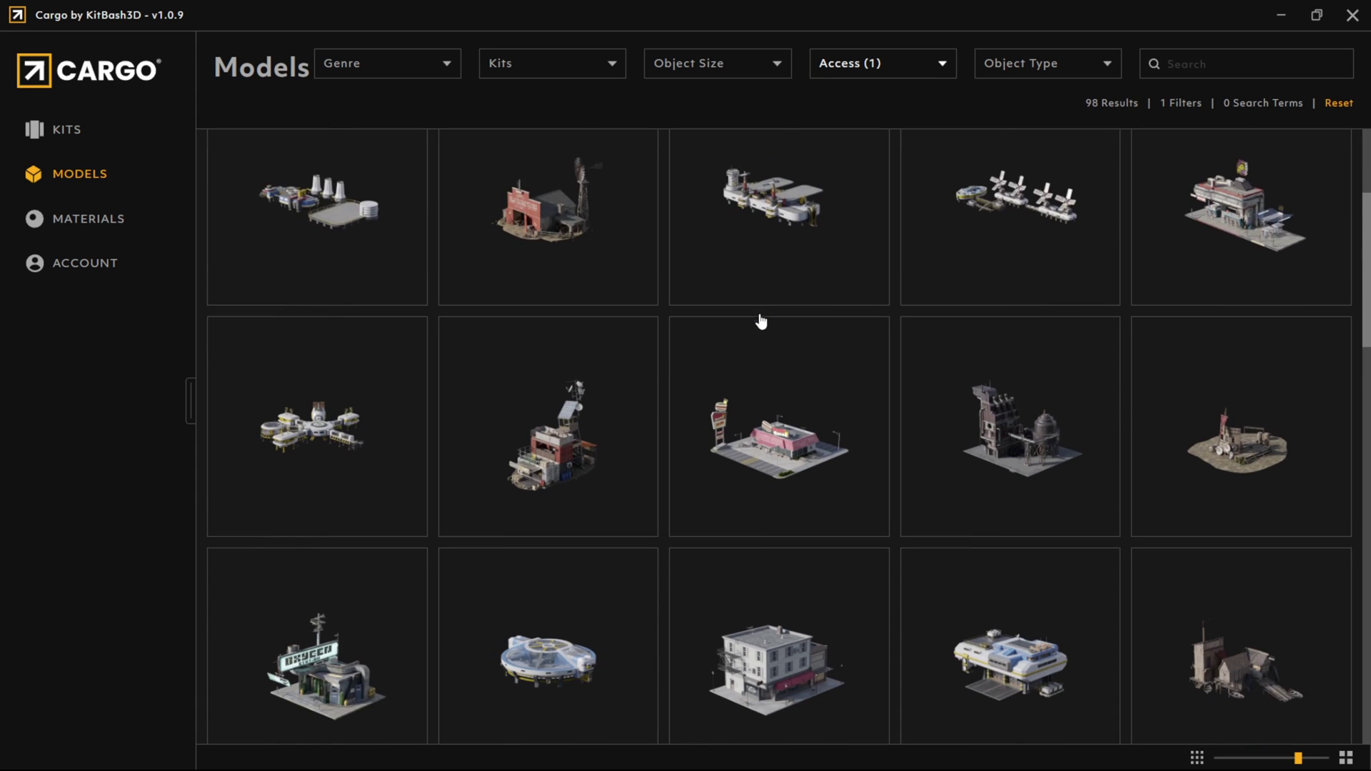
pyautogui.scroll(-10, 760, 321)
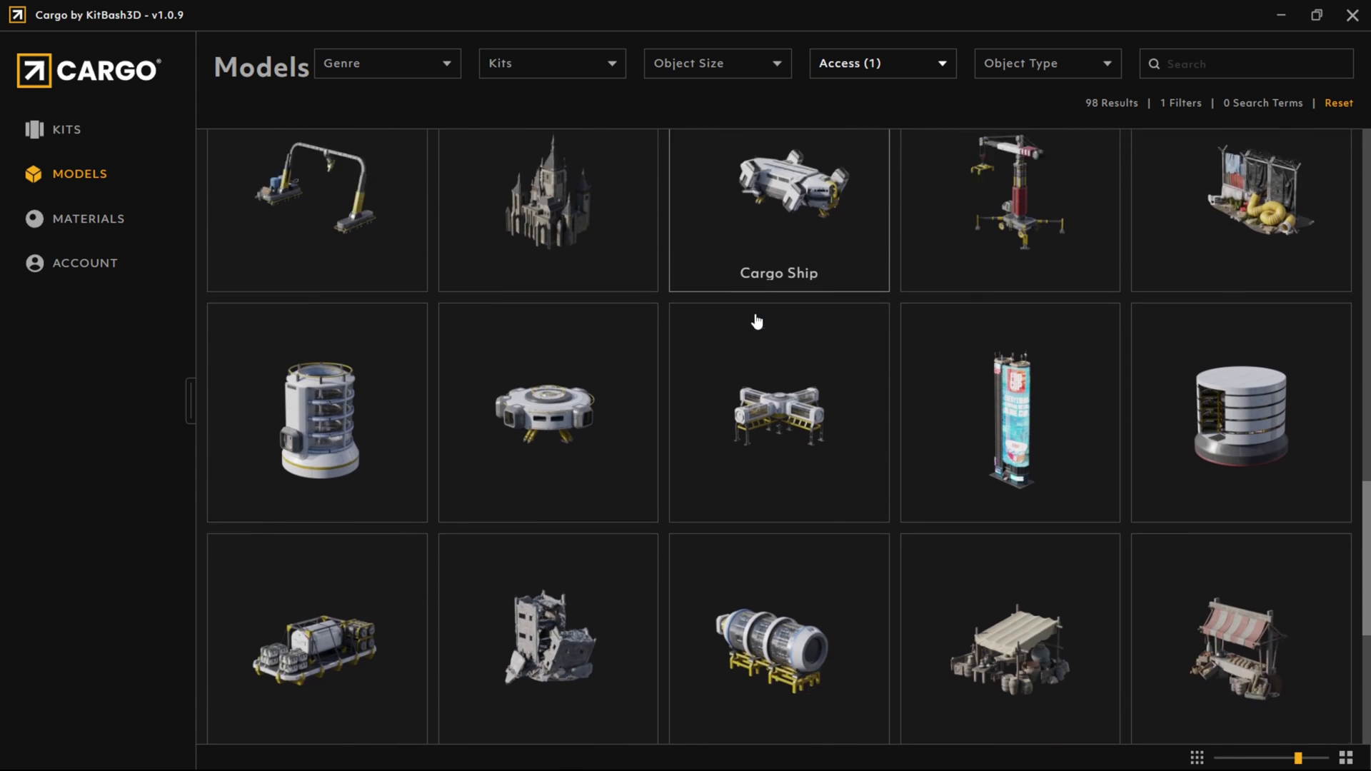
pyautogui.scroll(8, 721, 329)
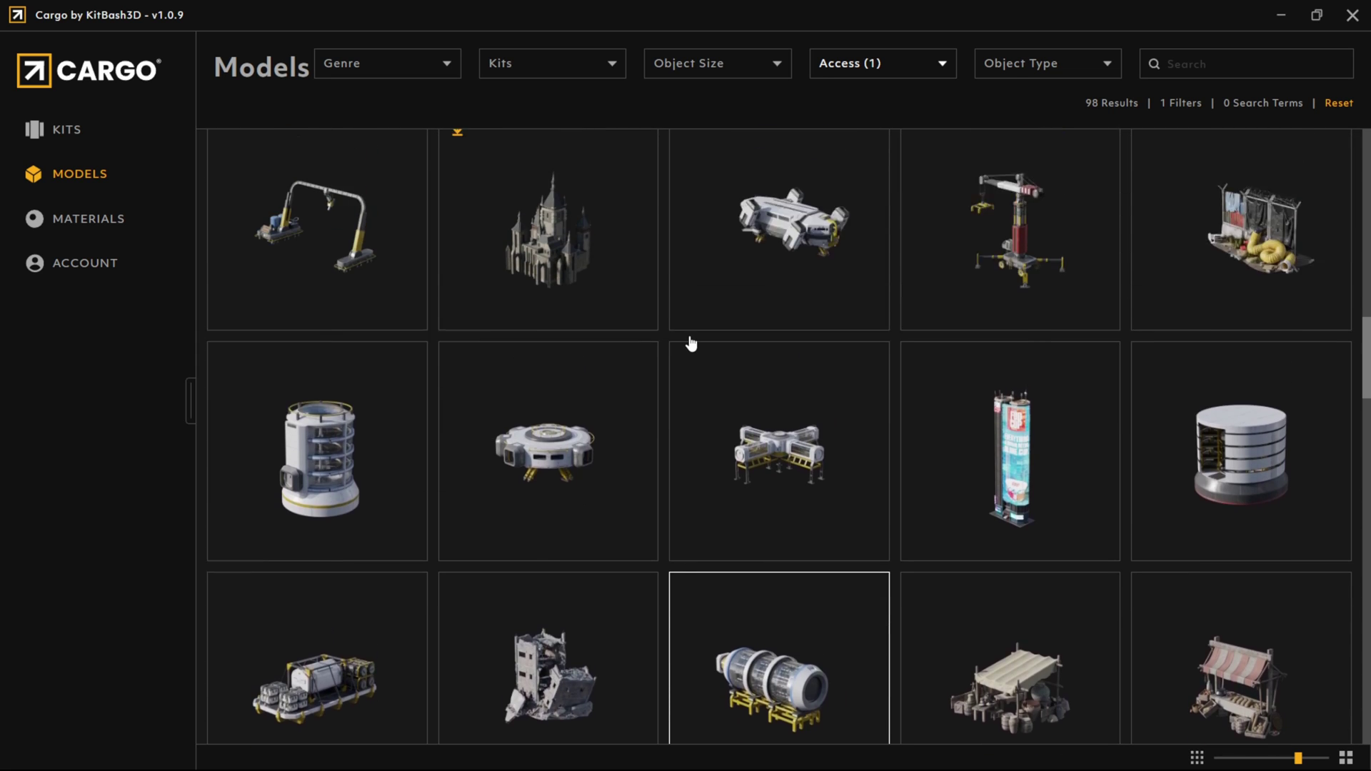
pyautogui.scroll(10, 746, 322)
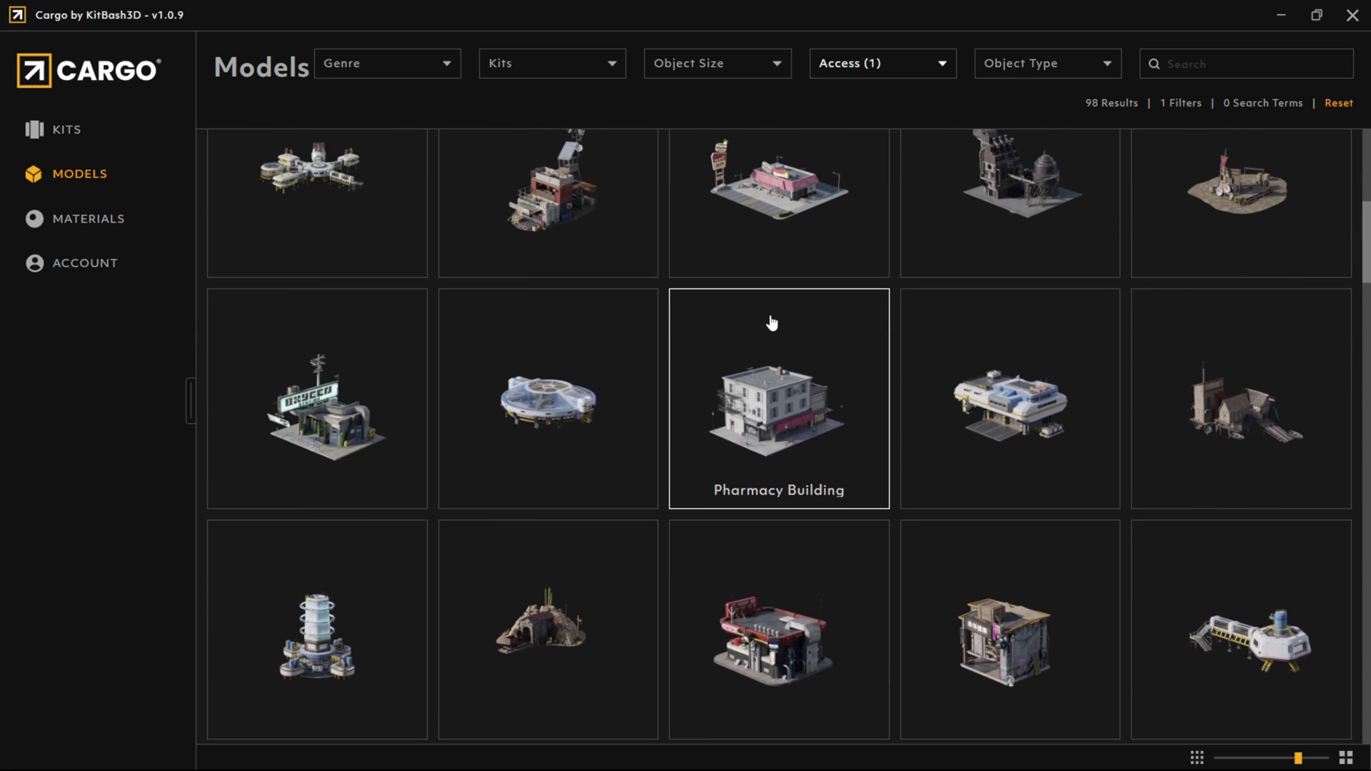
# Replace the Free access filter with Owned and browse the owned models
pyautogui.click(850, 72)
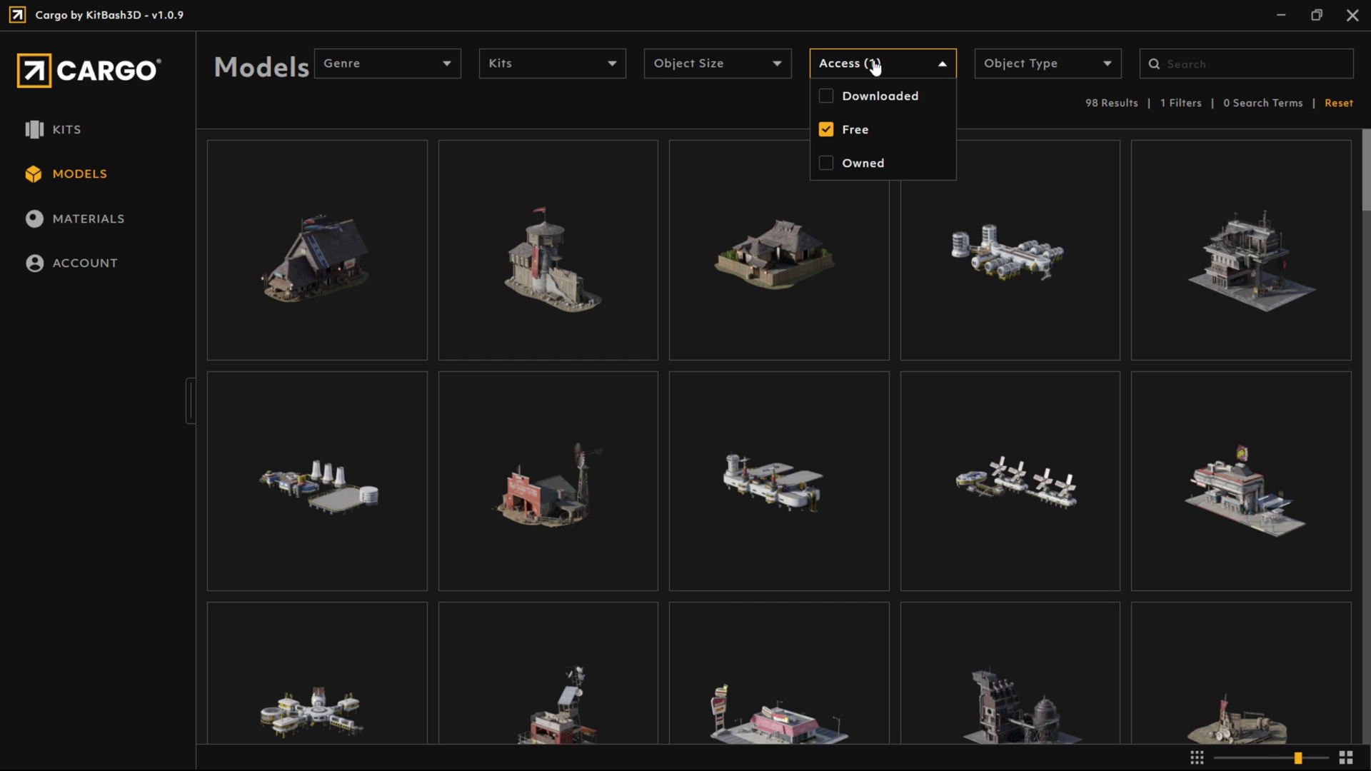
pyautogui.click(826, 130)
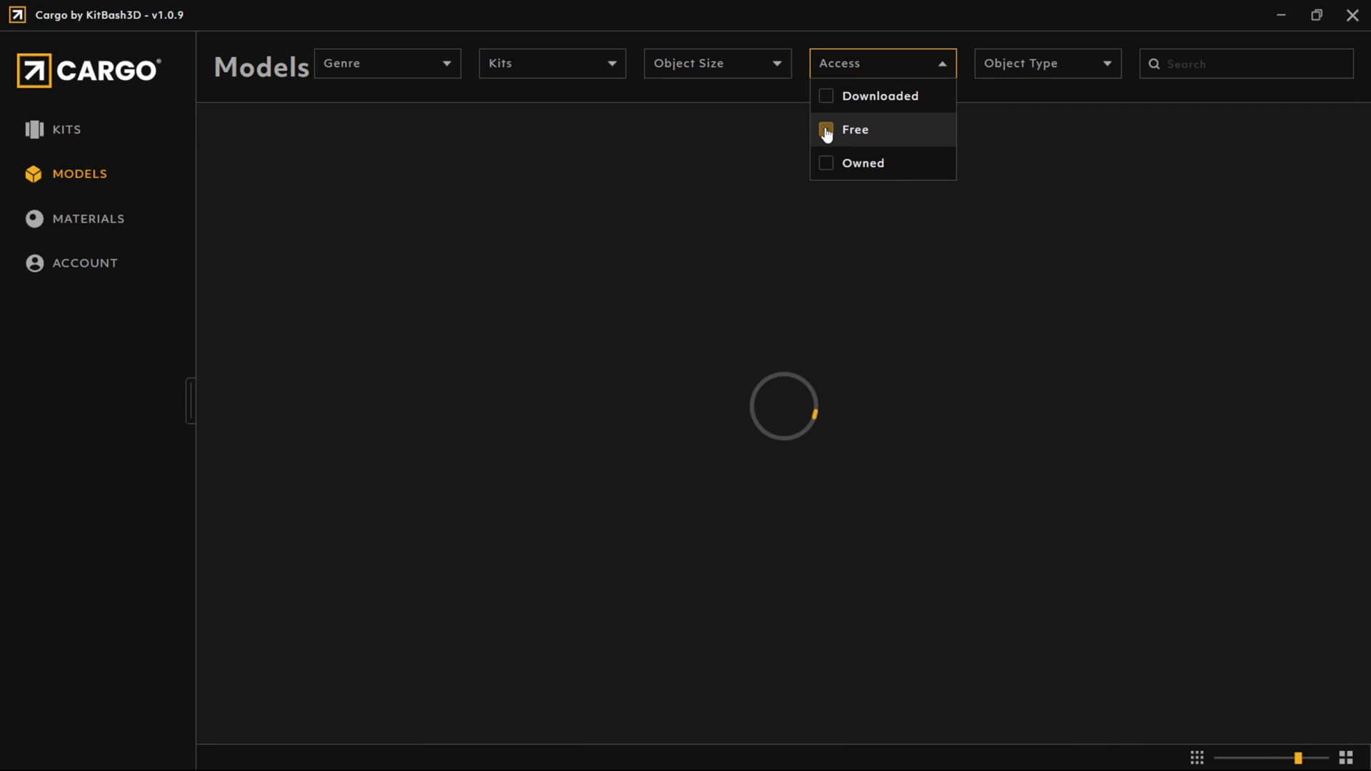
pyautogui.click(827, 163)
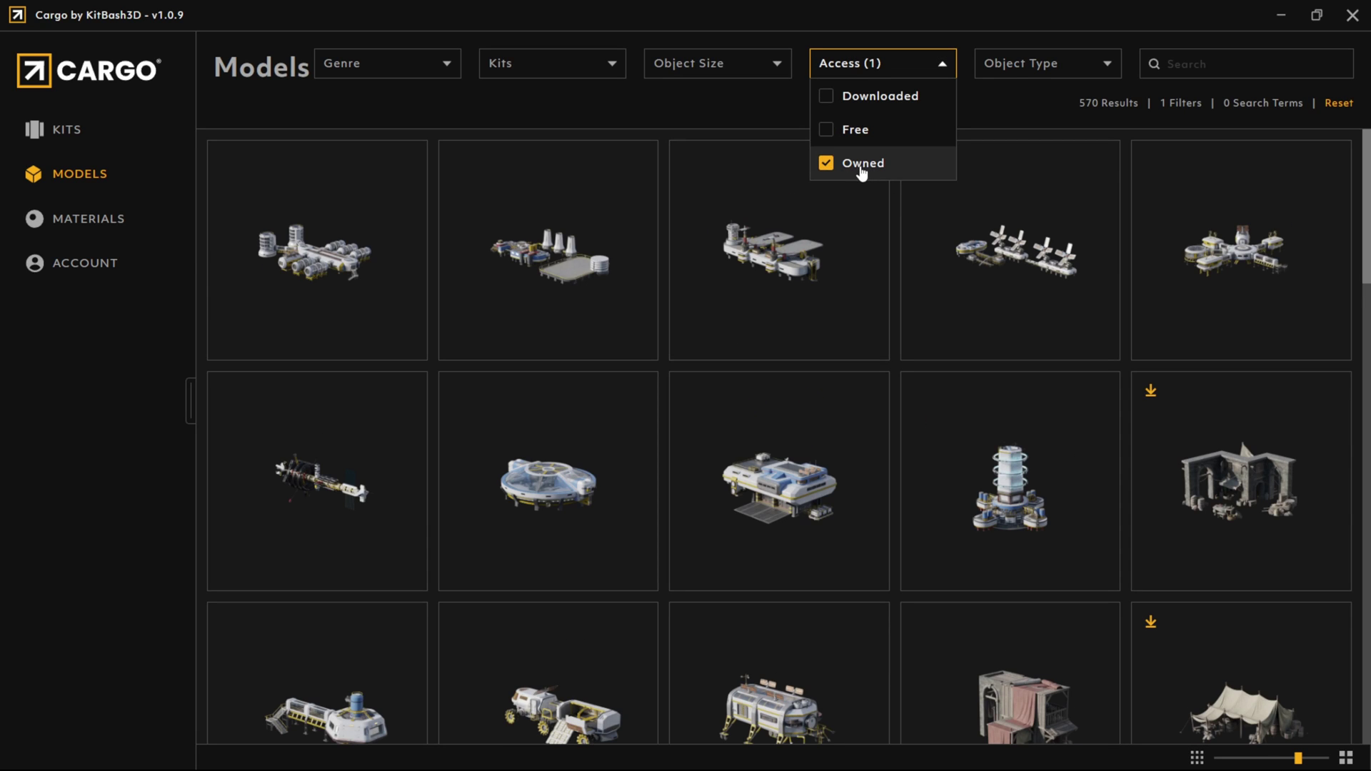
pyautogui.click(654, 110)
pyautogui.scroll(-15, 632, 296)
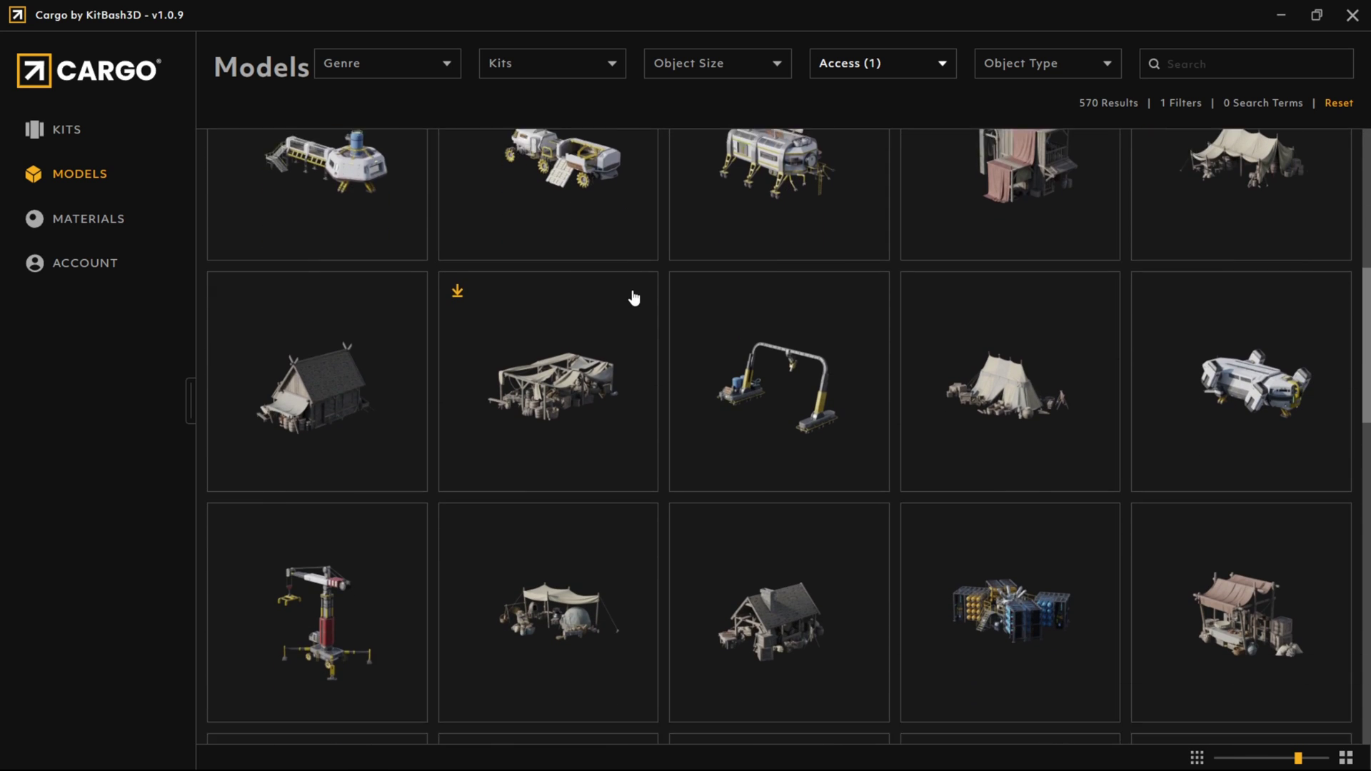
pyautogui.scroll(-11, 632, 296)
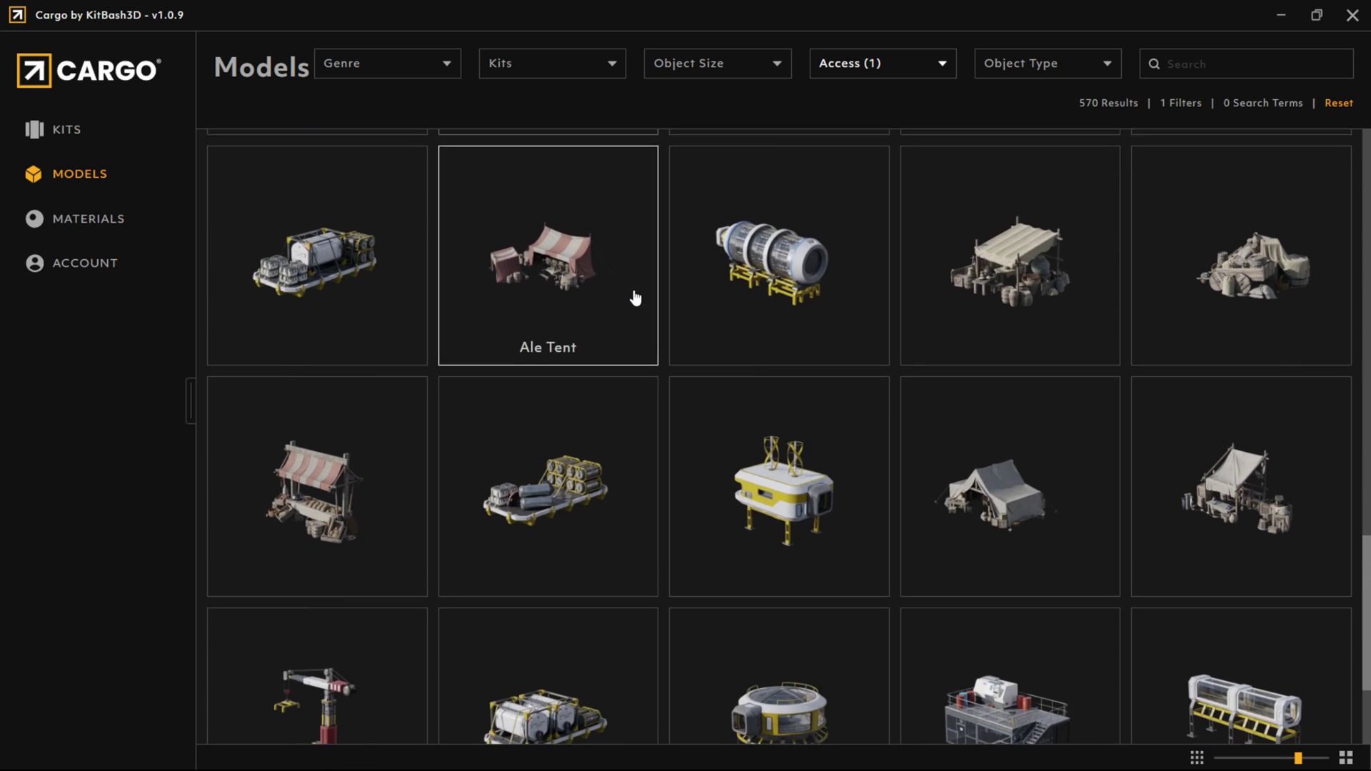
pyautogui.scroll(10, 704, 285)
pyautogui.scroll(20, 698, 283)
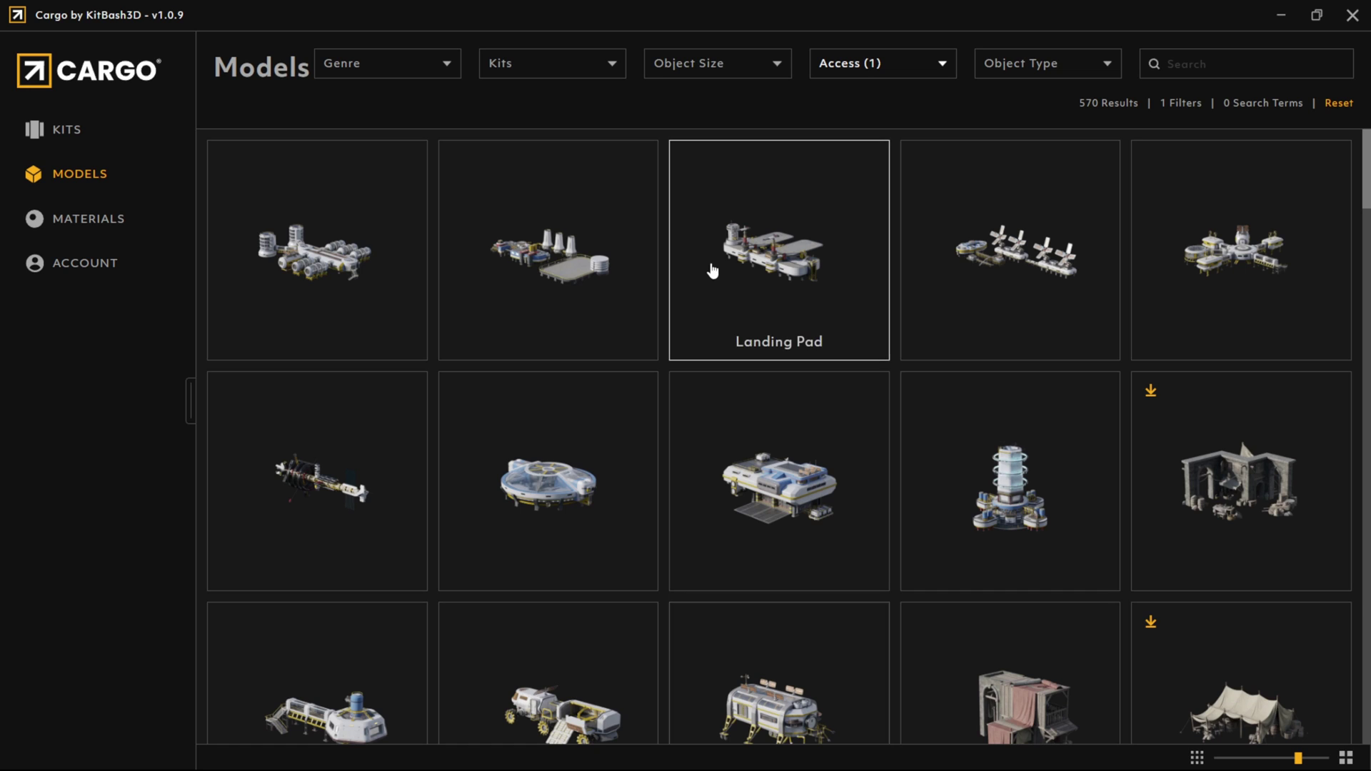
# Filter the models to show only Downloaded assets instead of Owned ones
pyautogui.click(866, 69)
pyautogui.click(850, 95)
pyautogui.click(832, 163)
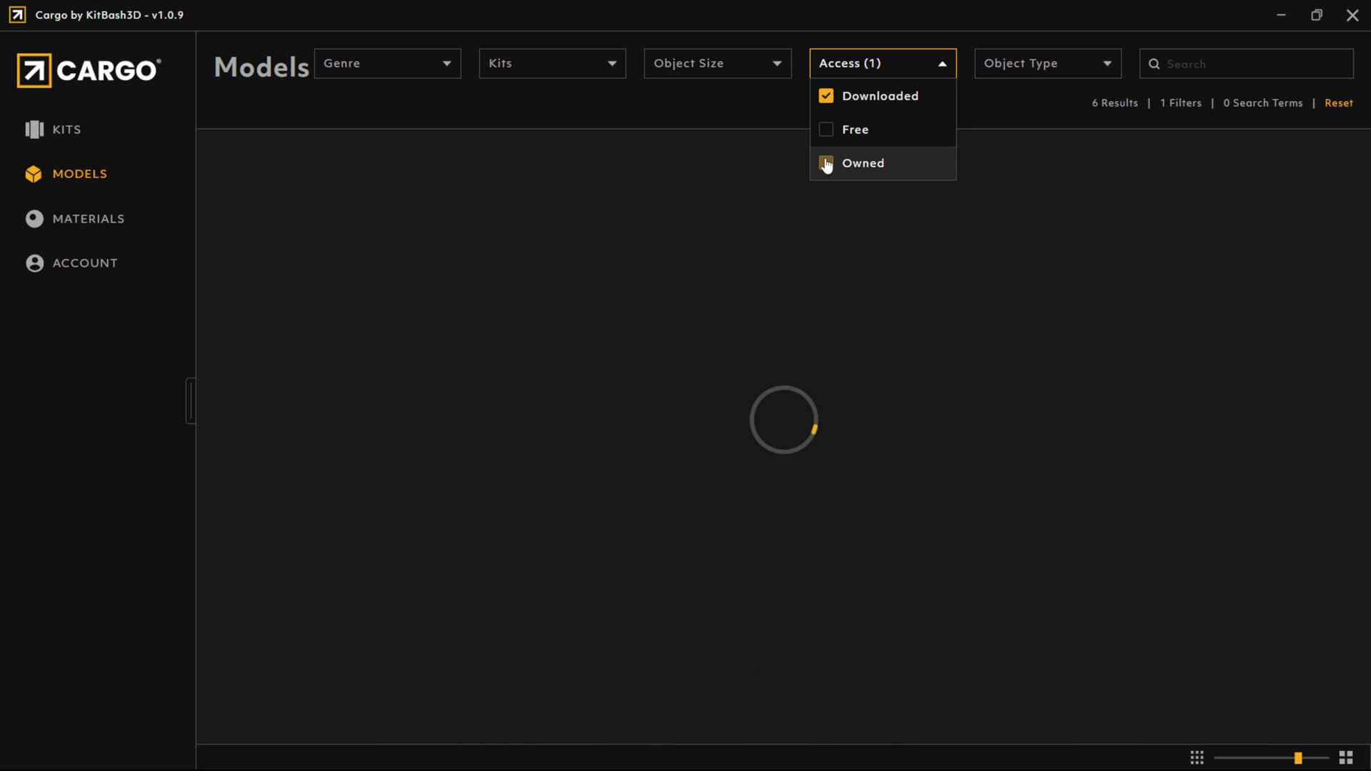
pyautogui.click(839, 487)
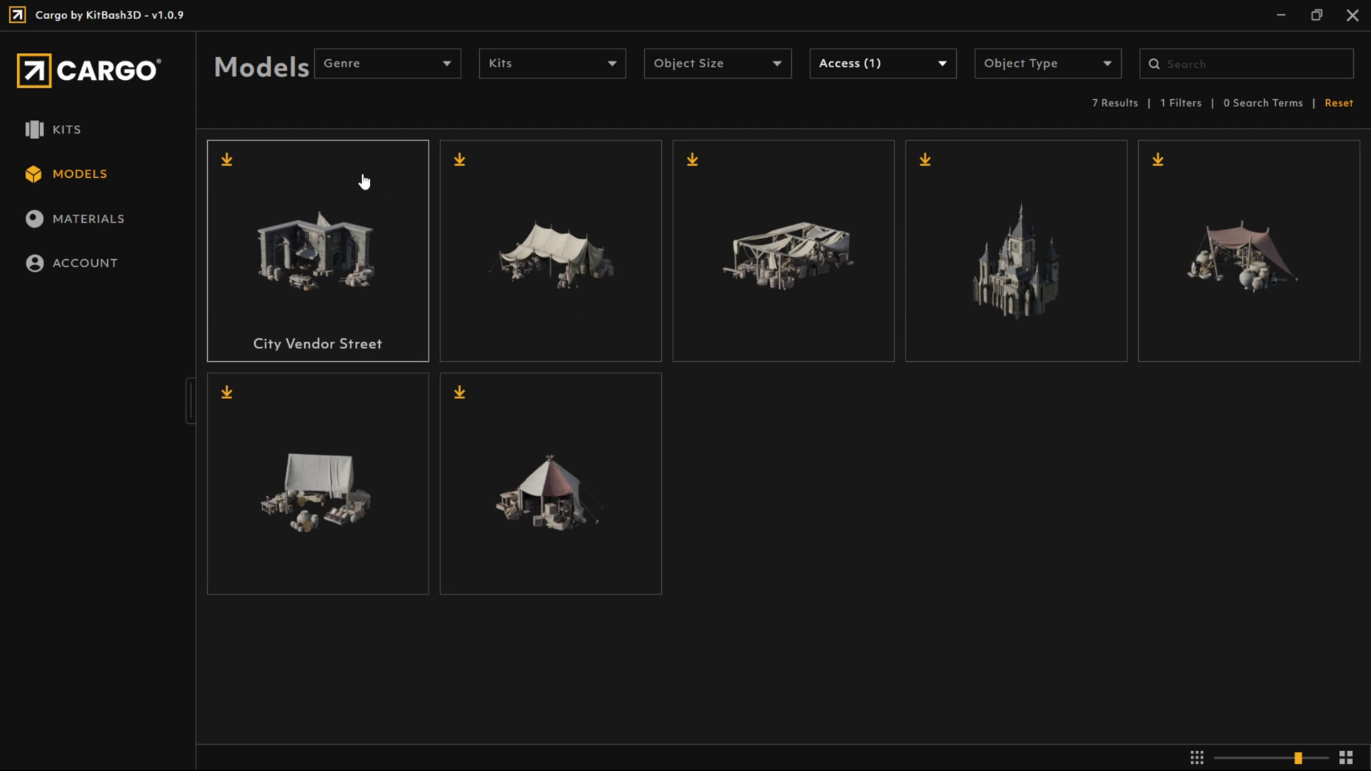
# Change the model access filter from Downloaded back to Owned and find the Tavern among the owned models
pyautogui.click(870, 64)
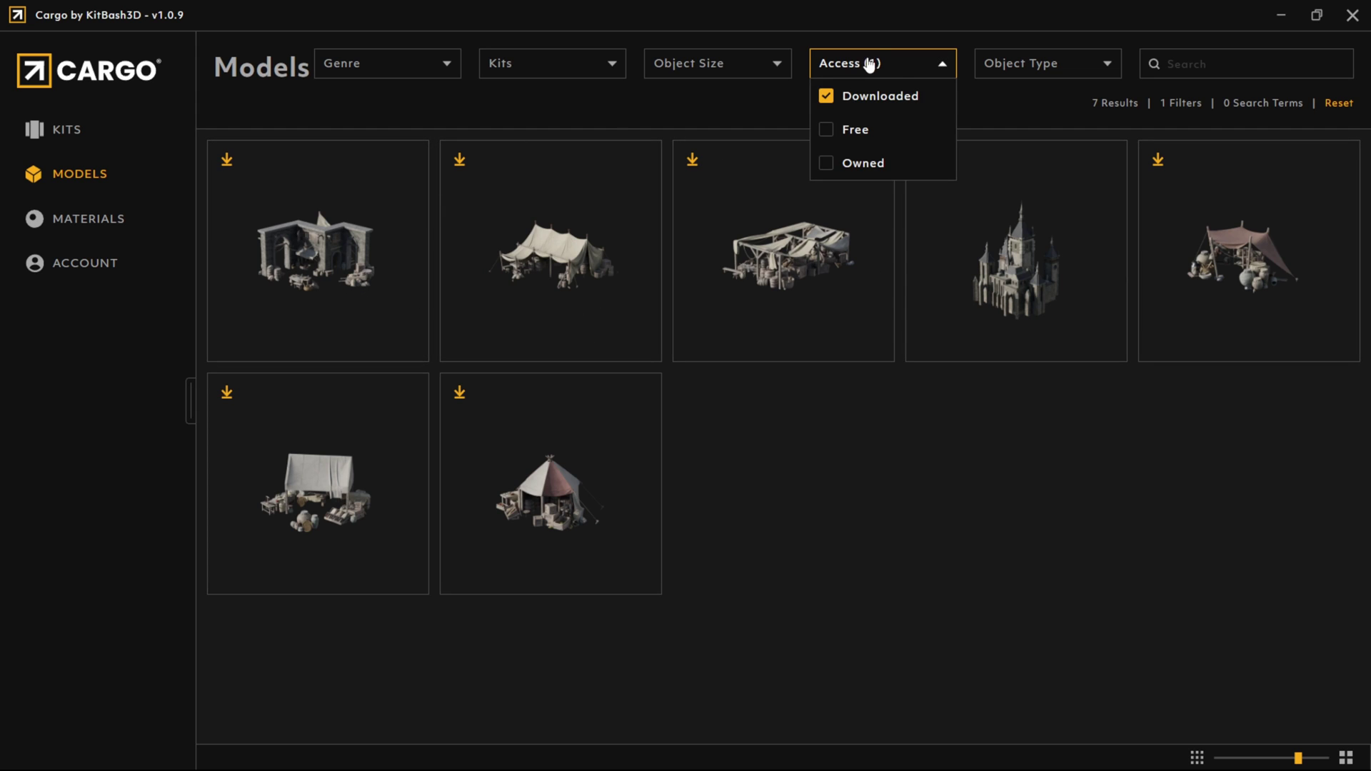
pyautogui.click(827, 131)
pyautogui.click(827, 97)
pyautogui.click(832, 164)
pyautogui.click(833, 137)
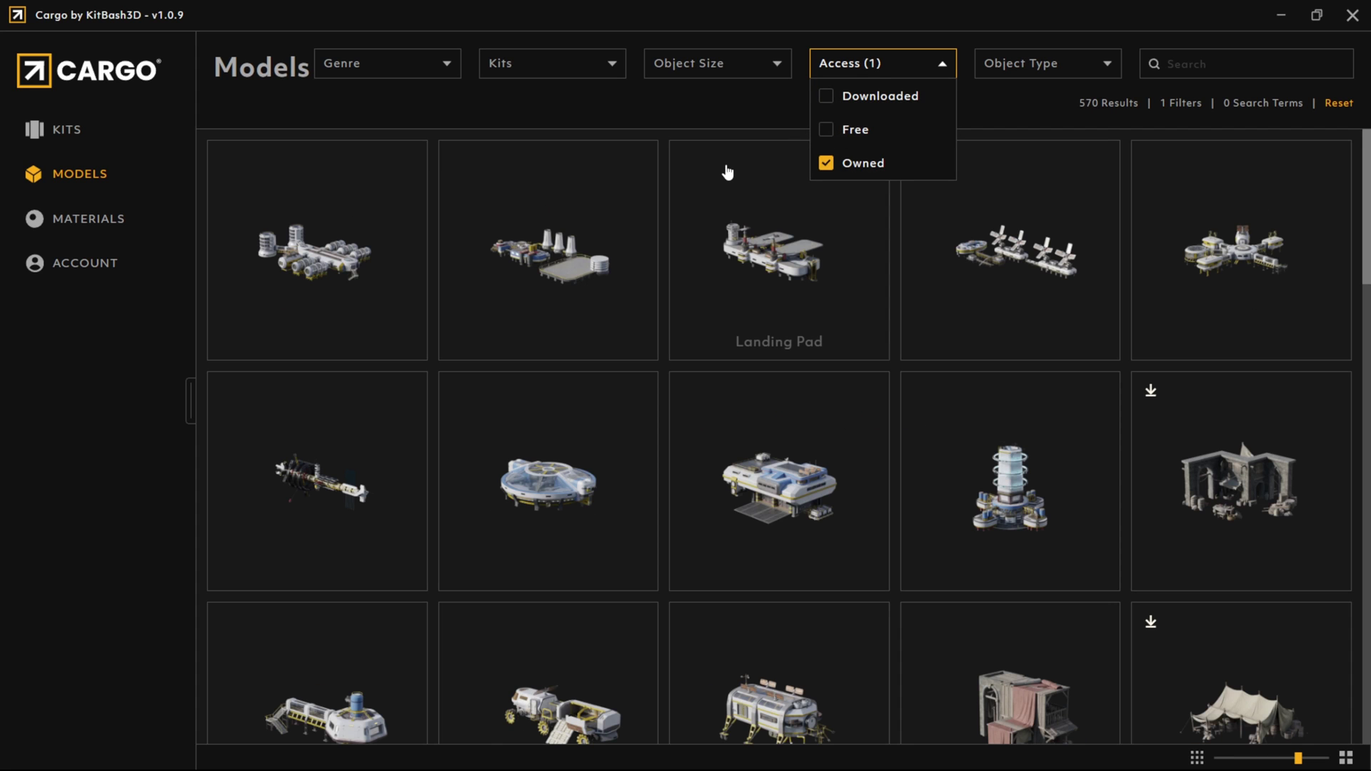
pyautogui.click(710, 113)
pyautogui.scroll(-6, 619, 367)
pyautogui.scroll(-1, 620, 368)
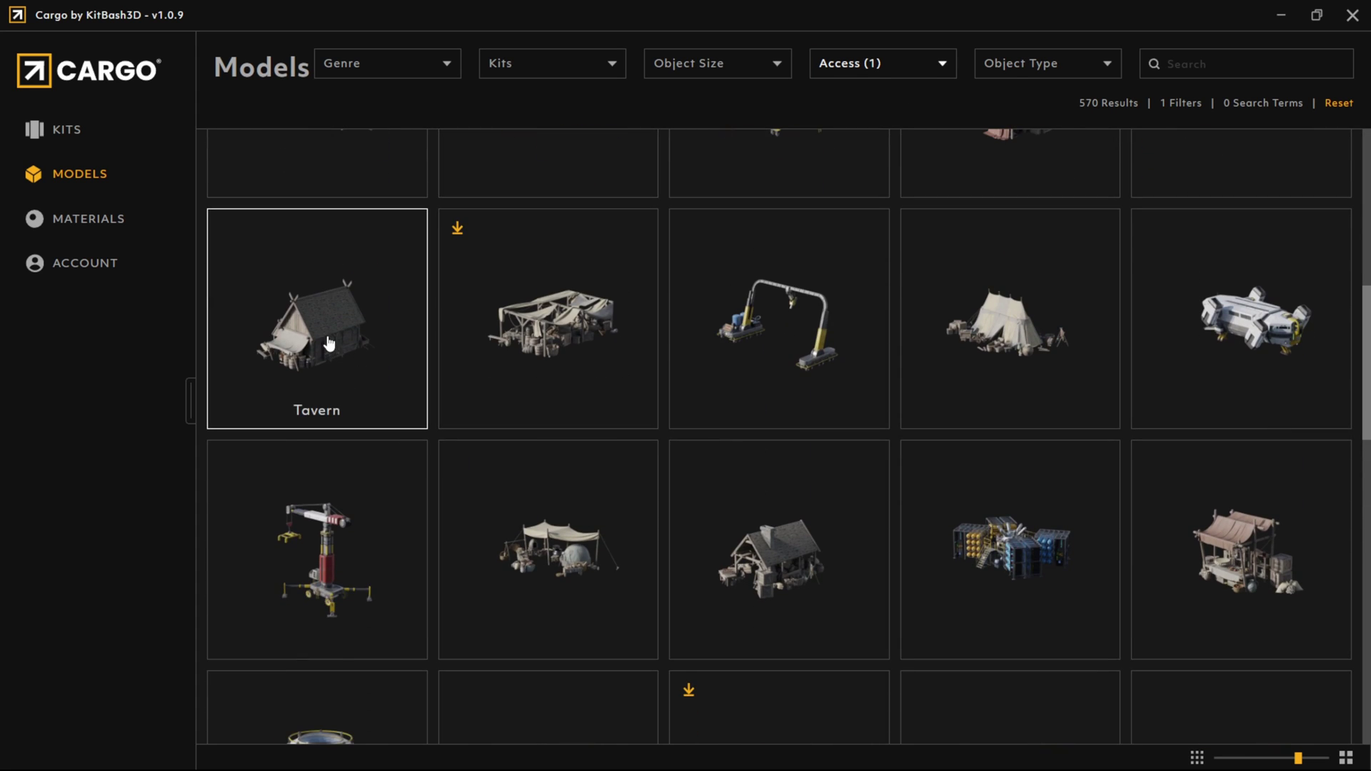
# Open the Tavern model from the Medieval Marketplace kit and set its texture size to 4k jpg
pyautogui.click(359, 346)
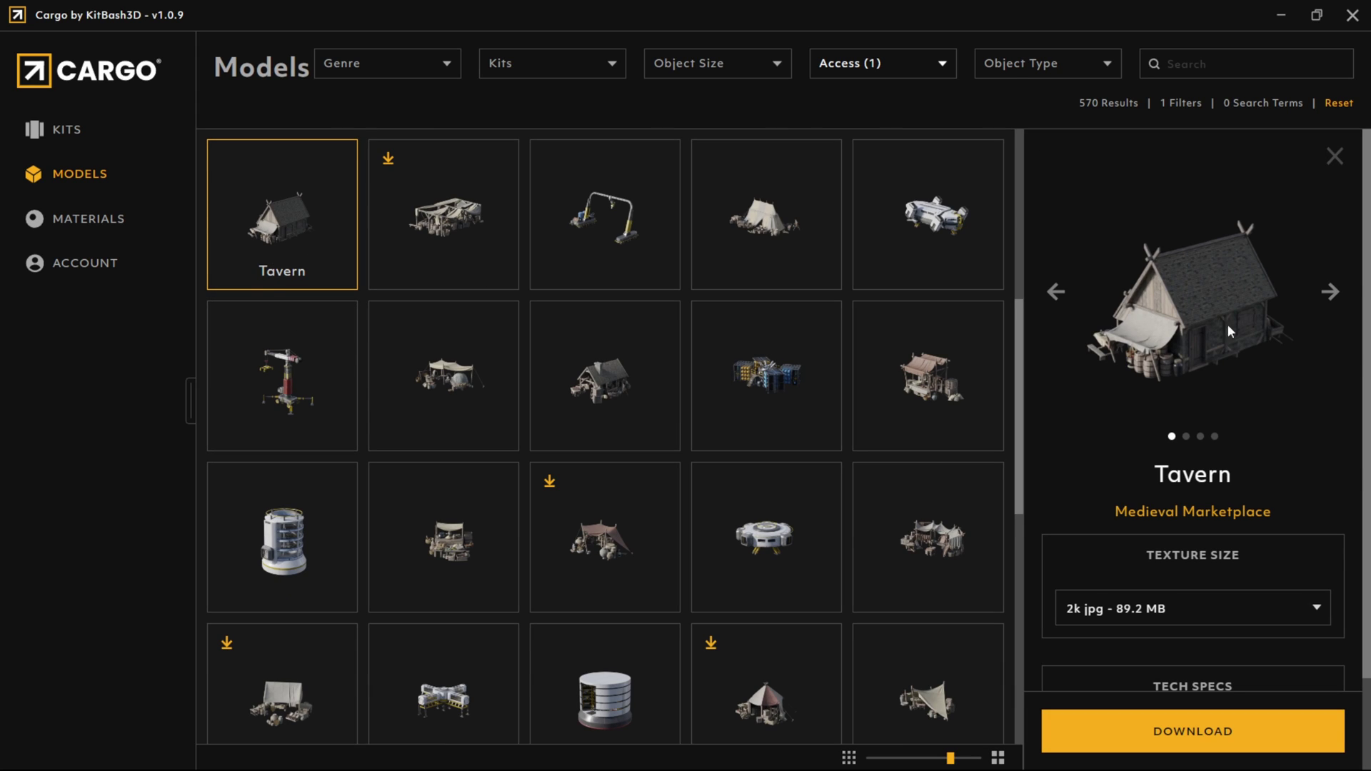
pyautogui.scroll(-3, 1188, 485)
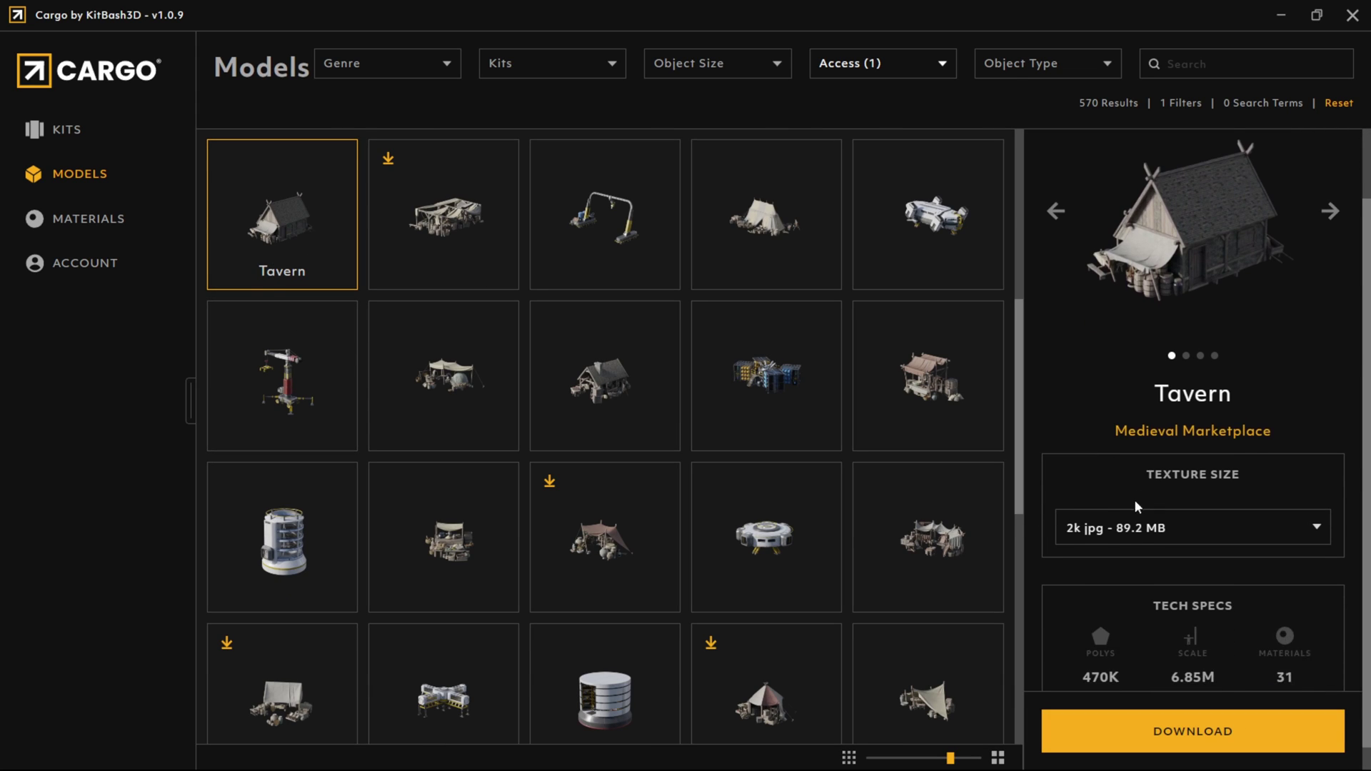
pyautogui.click(1110, 505)
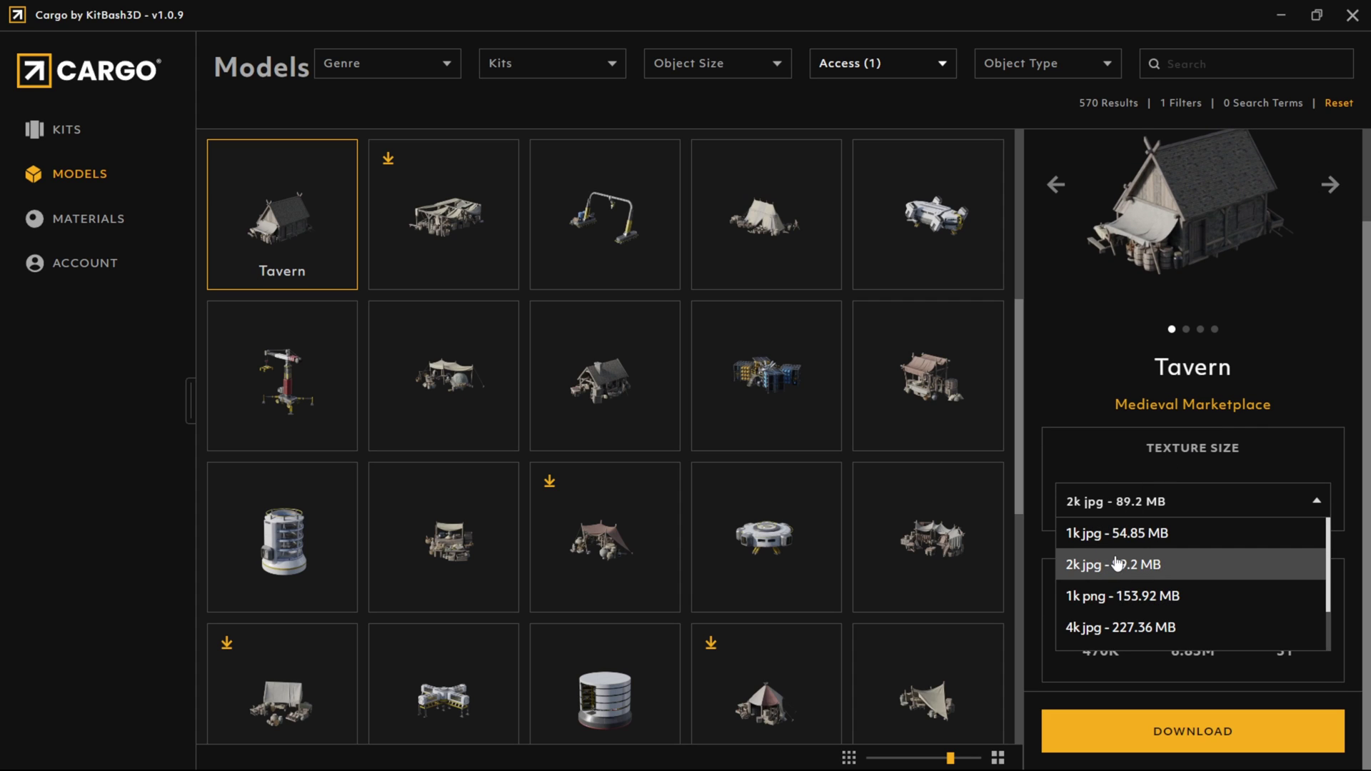
pyautogui.scroll(-2, 1143, 572)
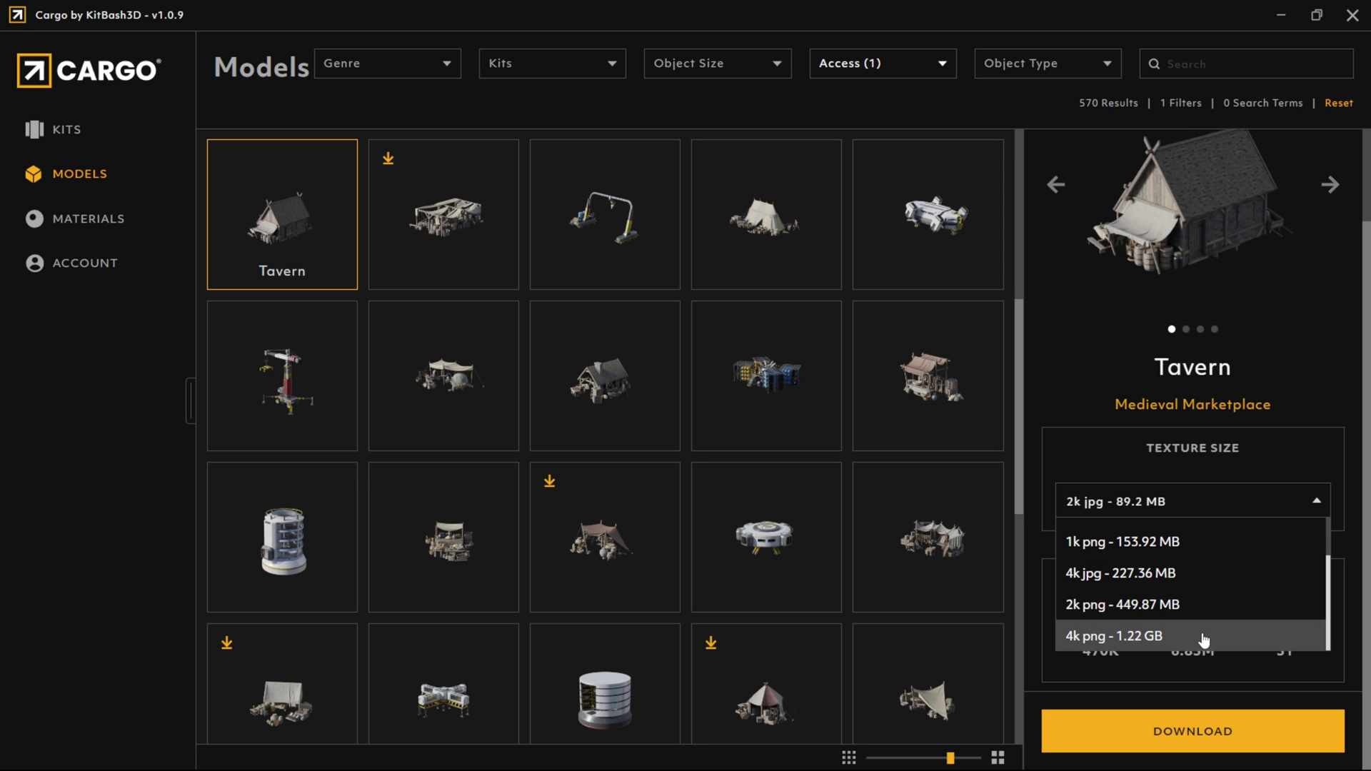
pyautogui.click(1135, 571)
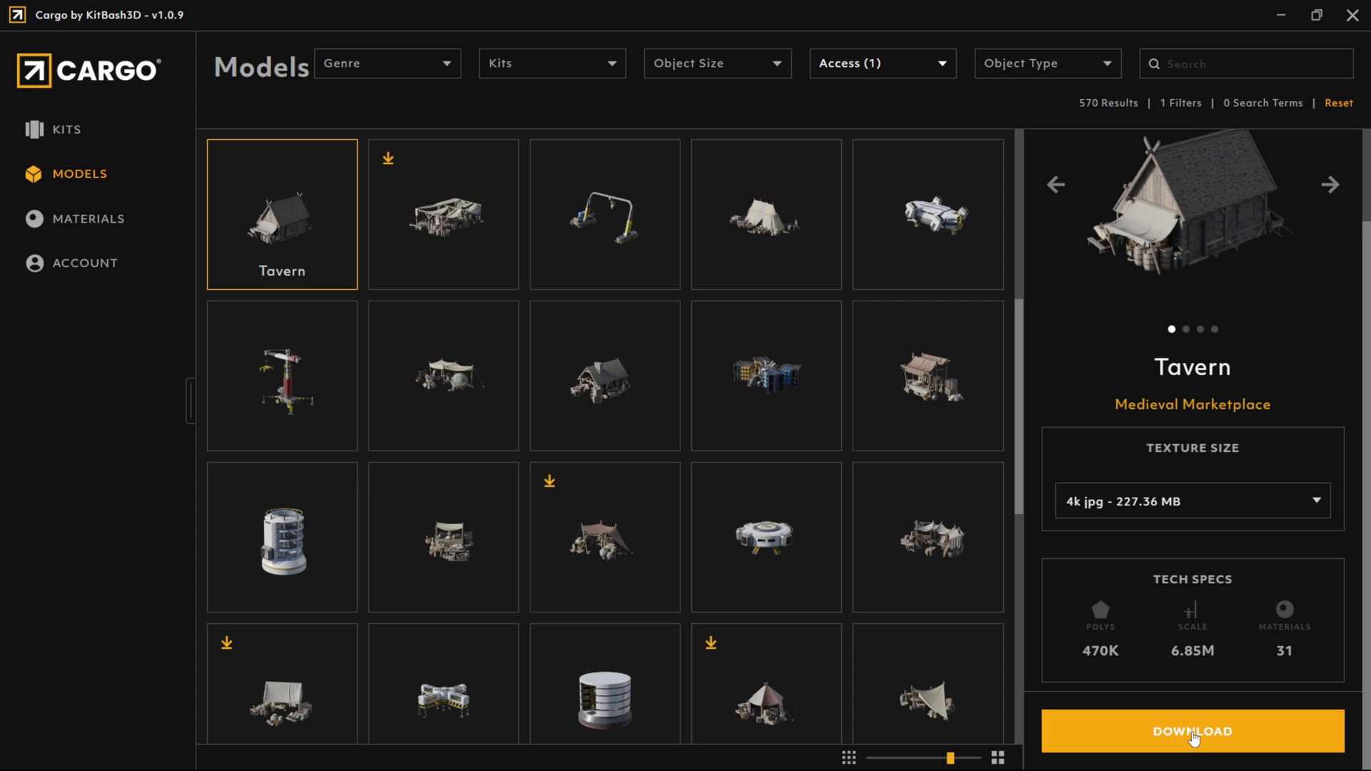
# Limit the model list to Downloaded assets, turning the Owned access filter off
pyautogui.click(882, 63)
pyautogui.click(827, 96)
pyautogui.click(829, 164)
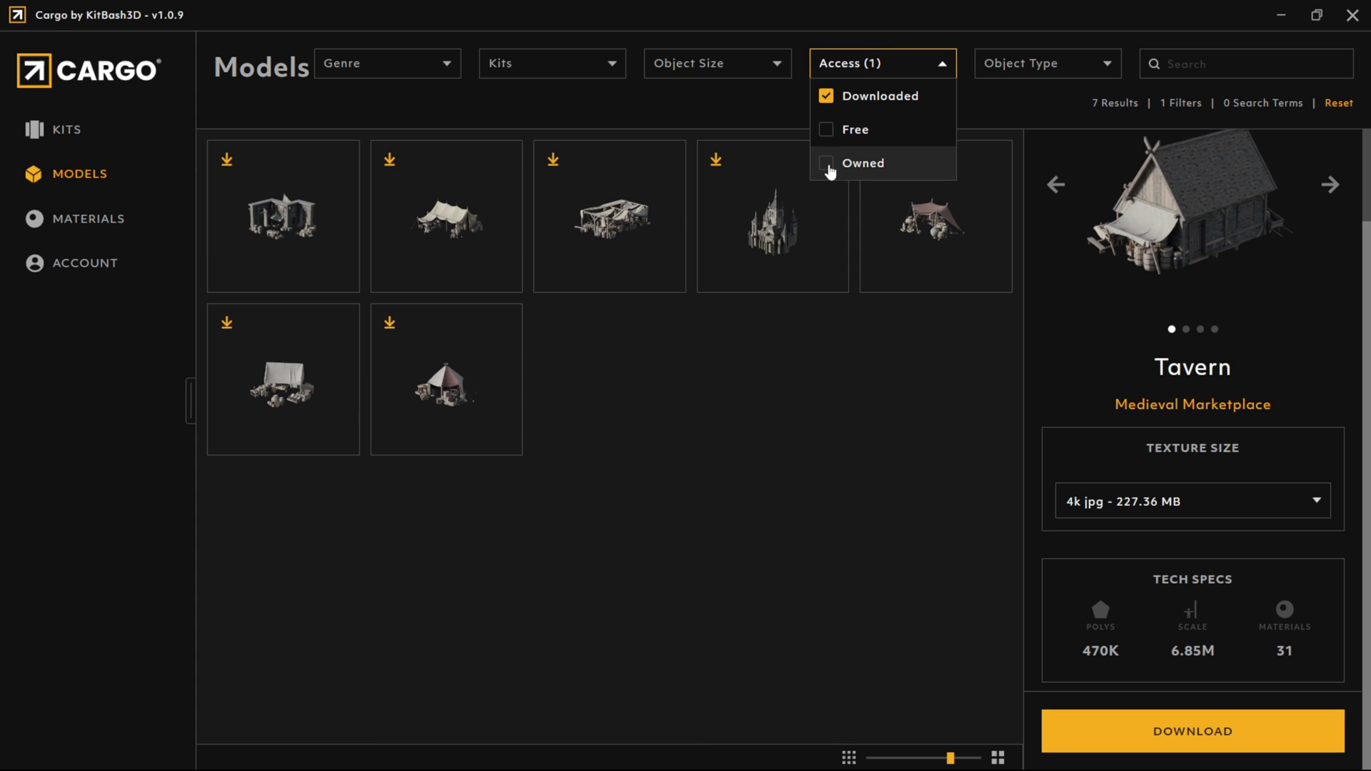
pyautogui.click(838, 391)
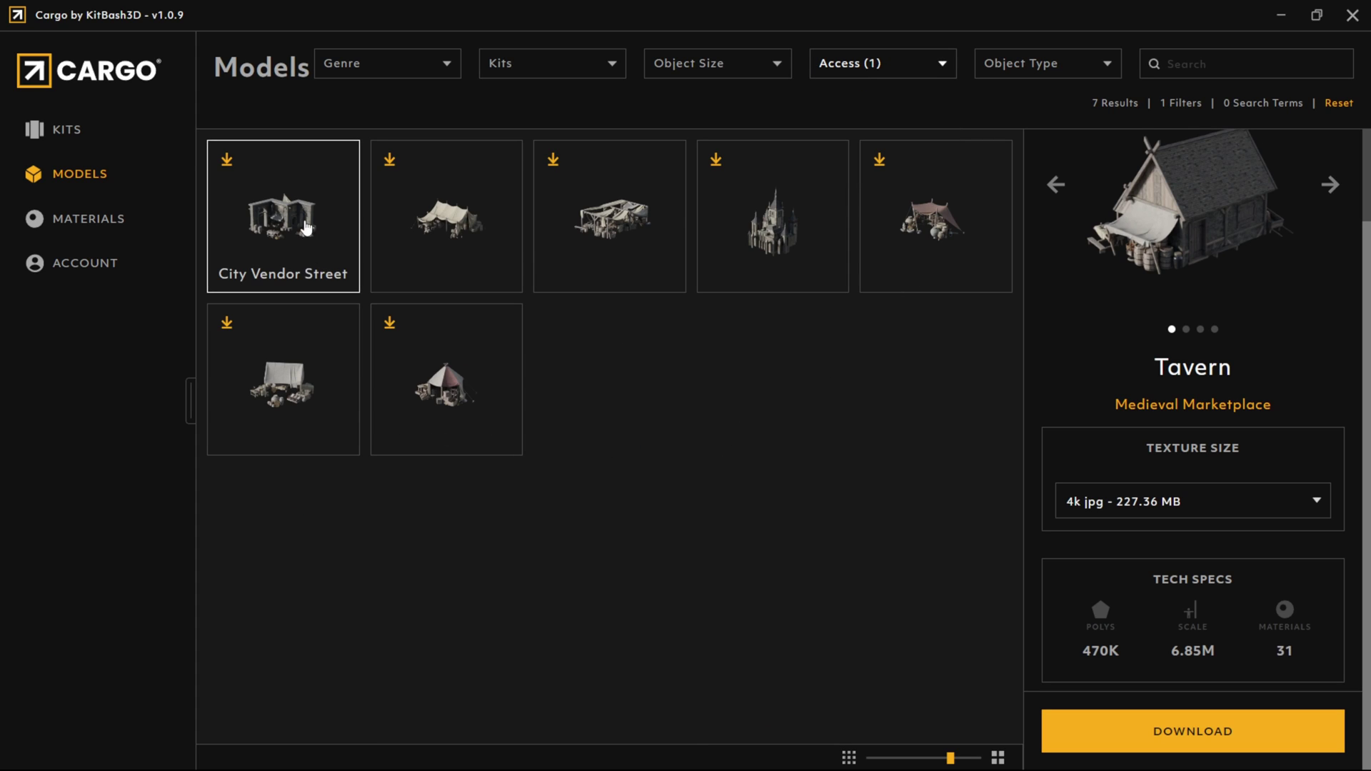
# Set the downloaded Market Tent's texture size to 4k jpg and import it into the Unreal Engine project
pyautogui.click(454, 239)
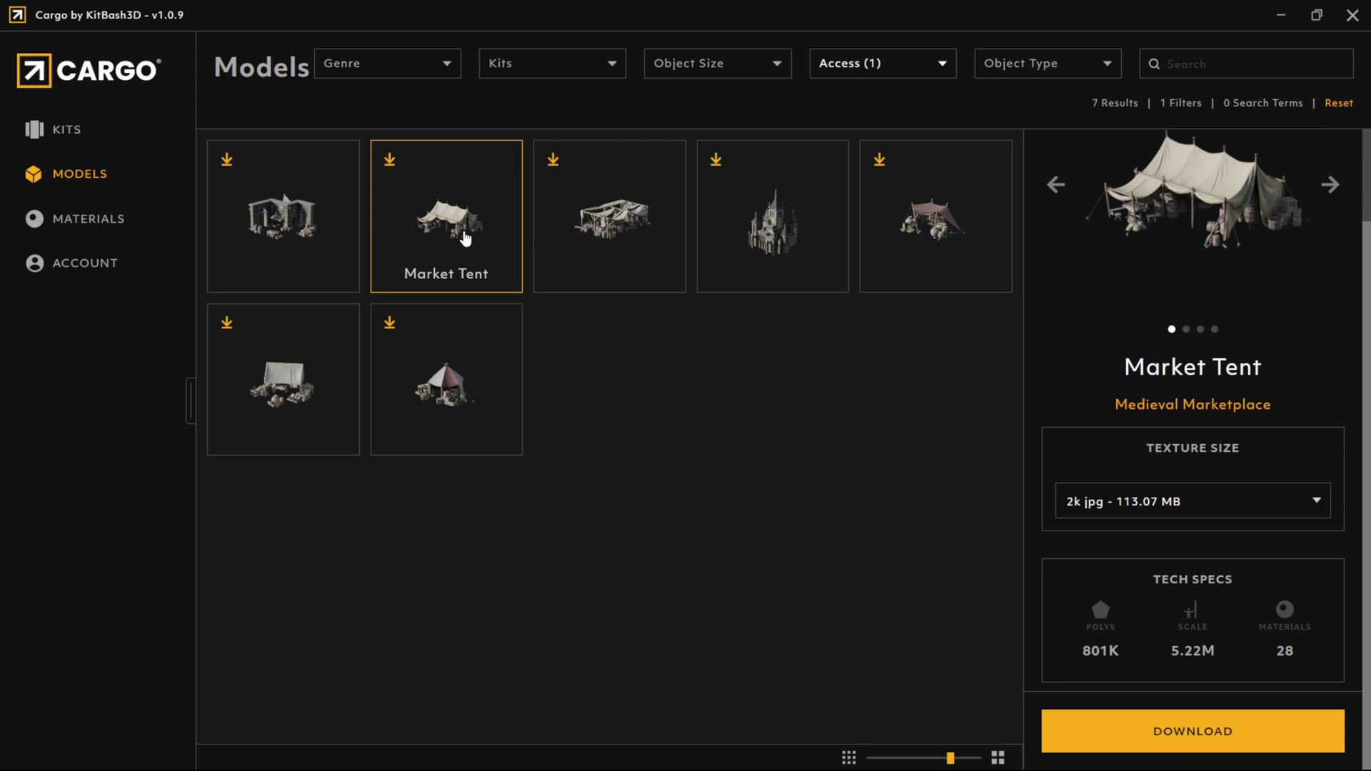
pyautogui.click(1126, 499)
pyautogui.scroll(-1, 1132, 564)
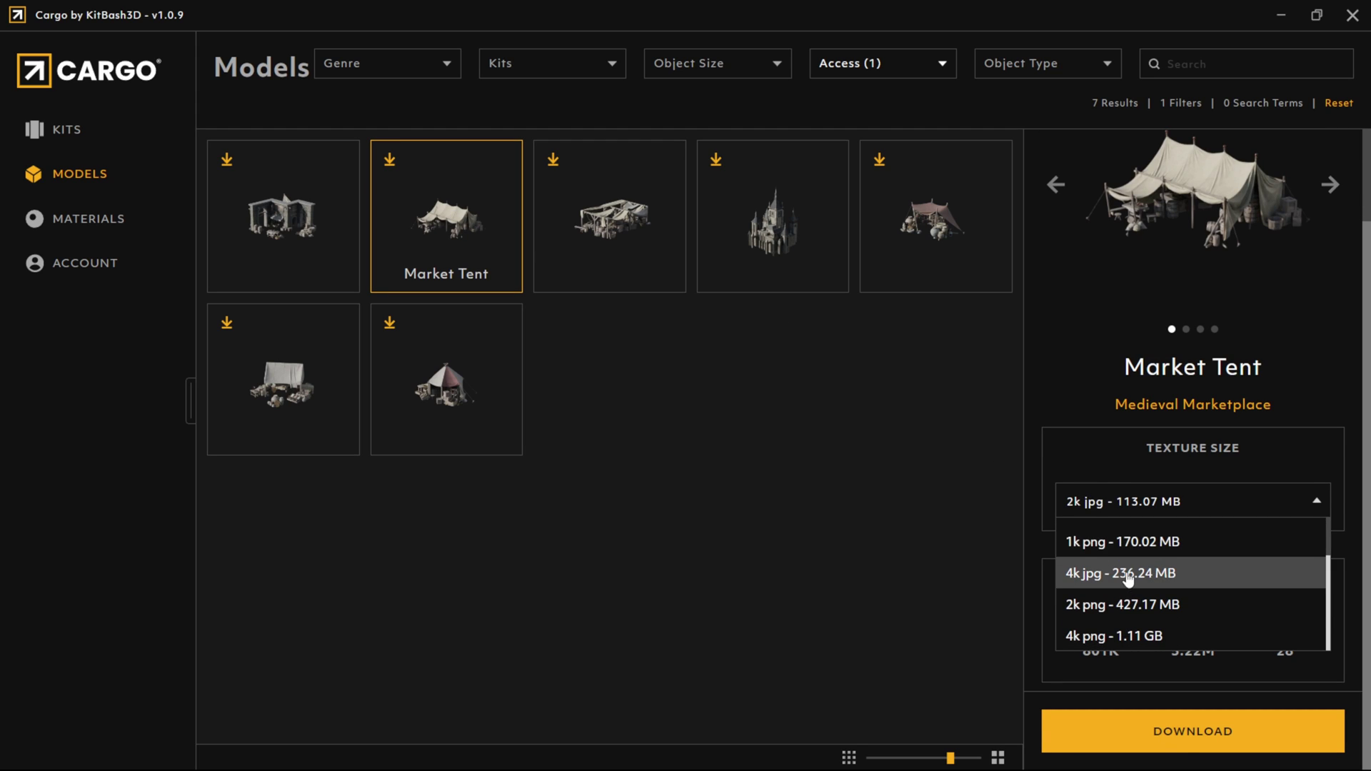
pyautogui.click(1127, 572)
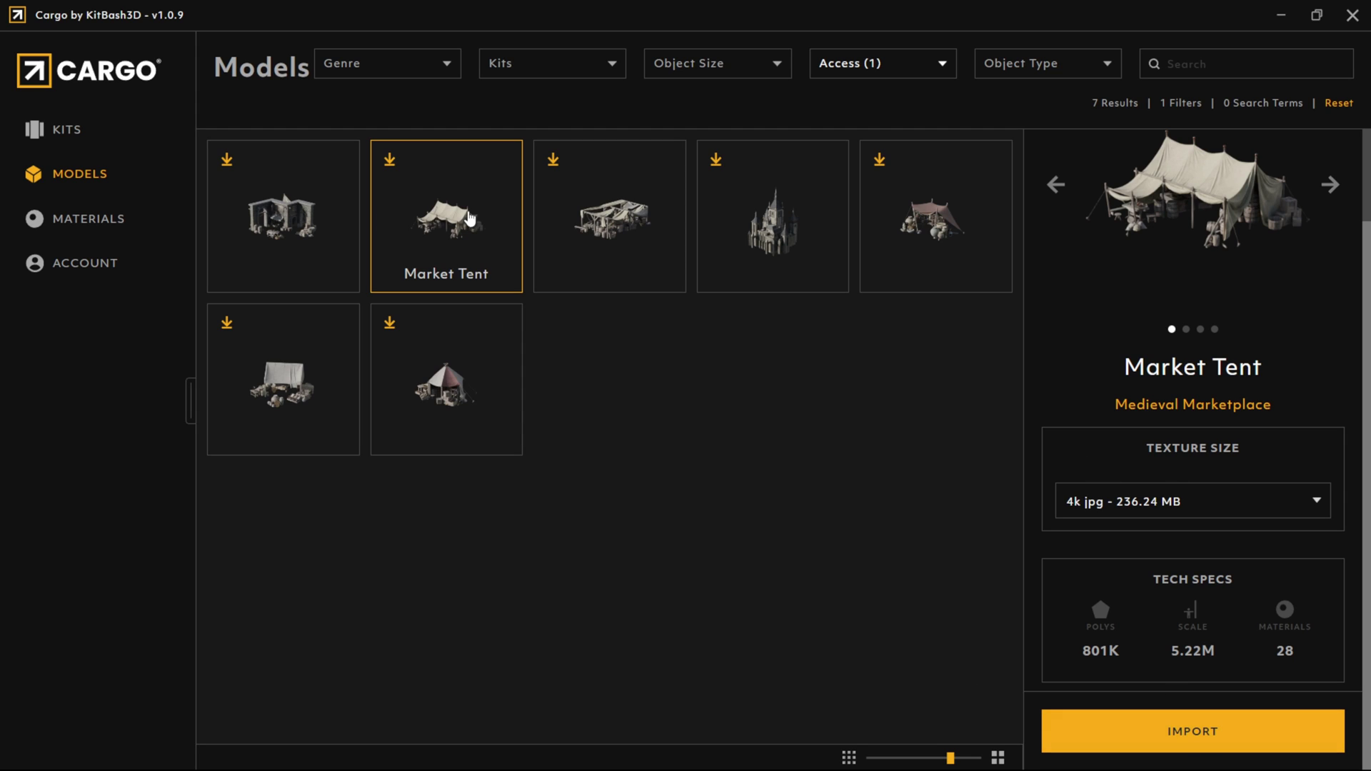
pyautogui.click(1198, 736)
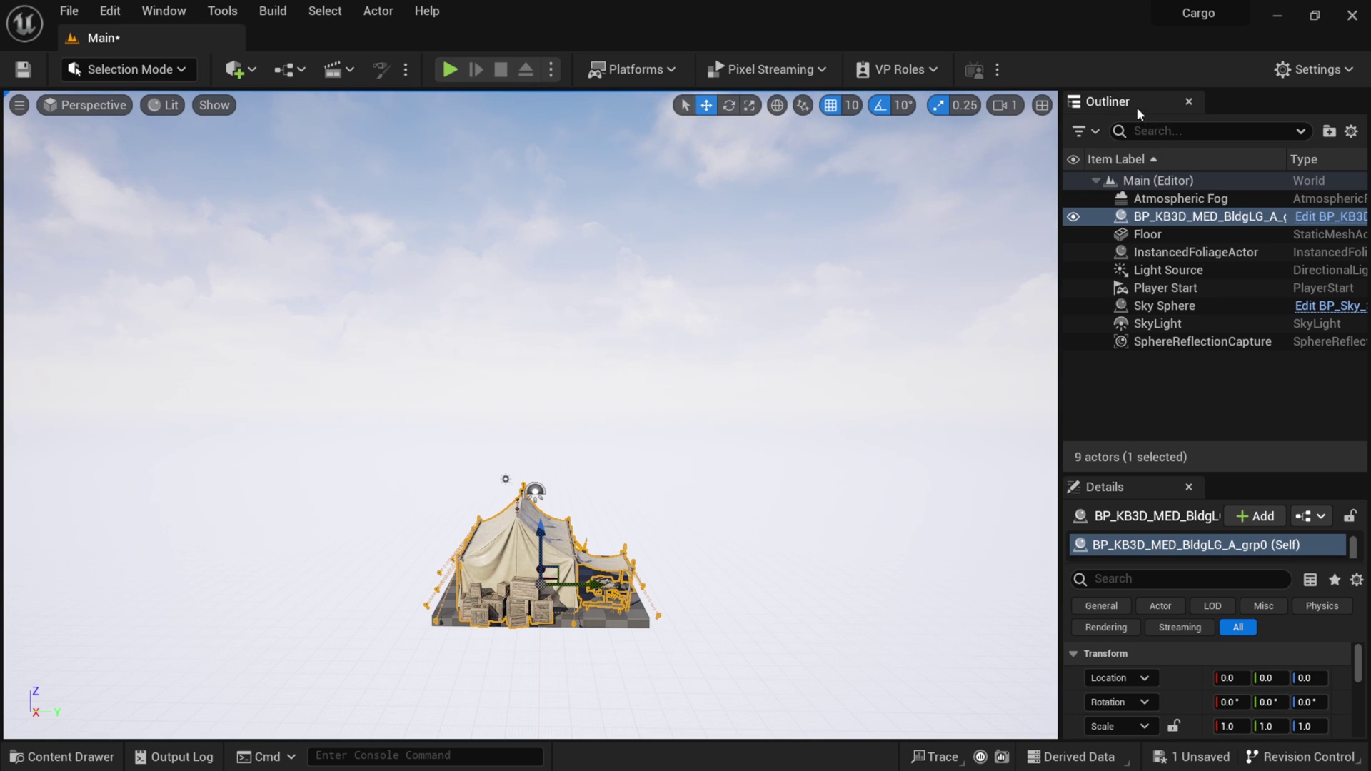
# Dock the Content Browser in the Unreal Editor layout and open the Actors folder inside Cargo
pyautogui.moveTo(740, 552); pyautogui.dragTo(378, 663, button='right')
pyautogui.press('w')
pyautogui.press('d')
pyautogui.press('s')
pyautogui.press('a')
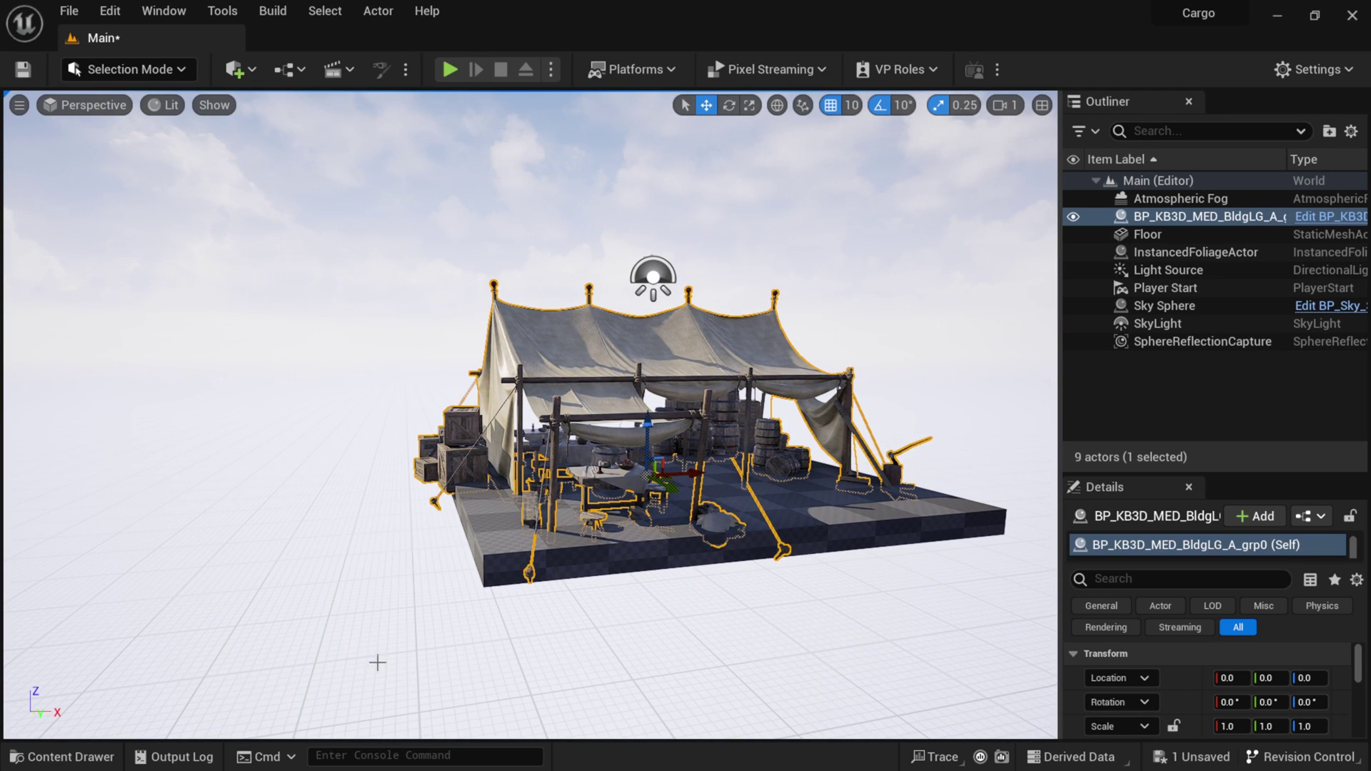
pyautogui.click(62, 757)
pyautogui.click(1205, 499)
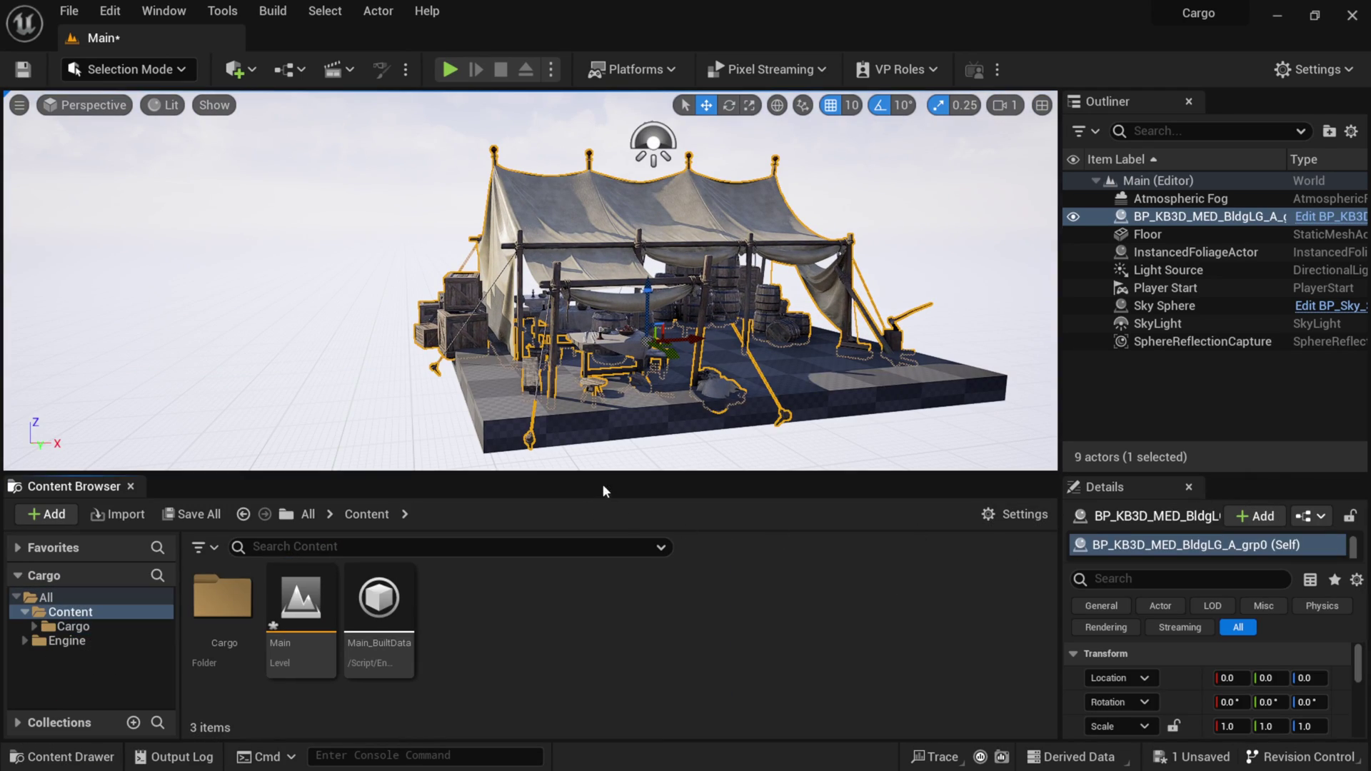
pyautogui.click(68, 633)
pyautogui.doubleClick(221, 597)
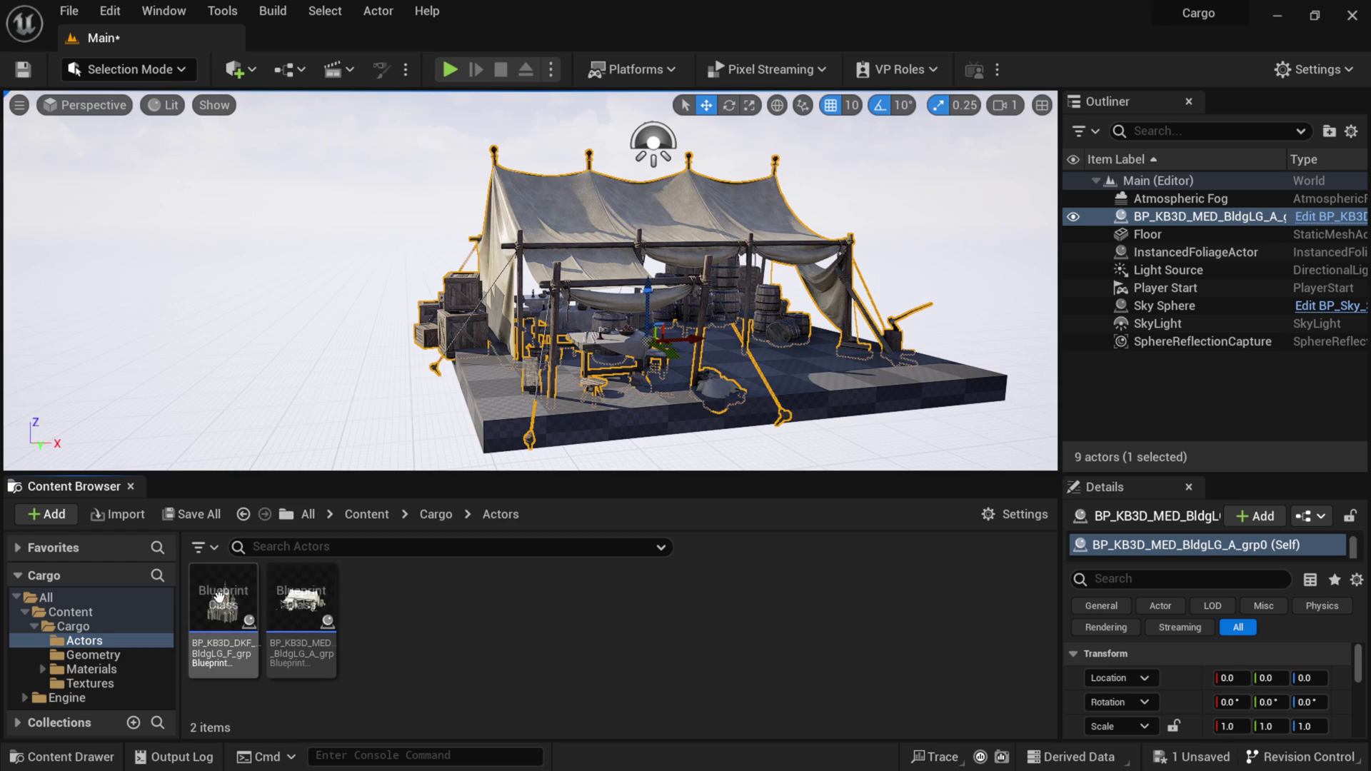
# Place another copy of the BP_KB3D_MED_BldgLG_A_grp tent in the level and delete that copy
pyautogui.moveTo(312, 602); pyautogui.dragTo(270, 345)
pyautogui.moveTo(442, 338); pyautogui.dragTo(372, 350, button='right')
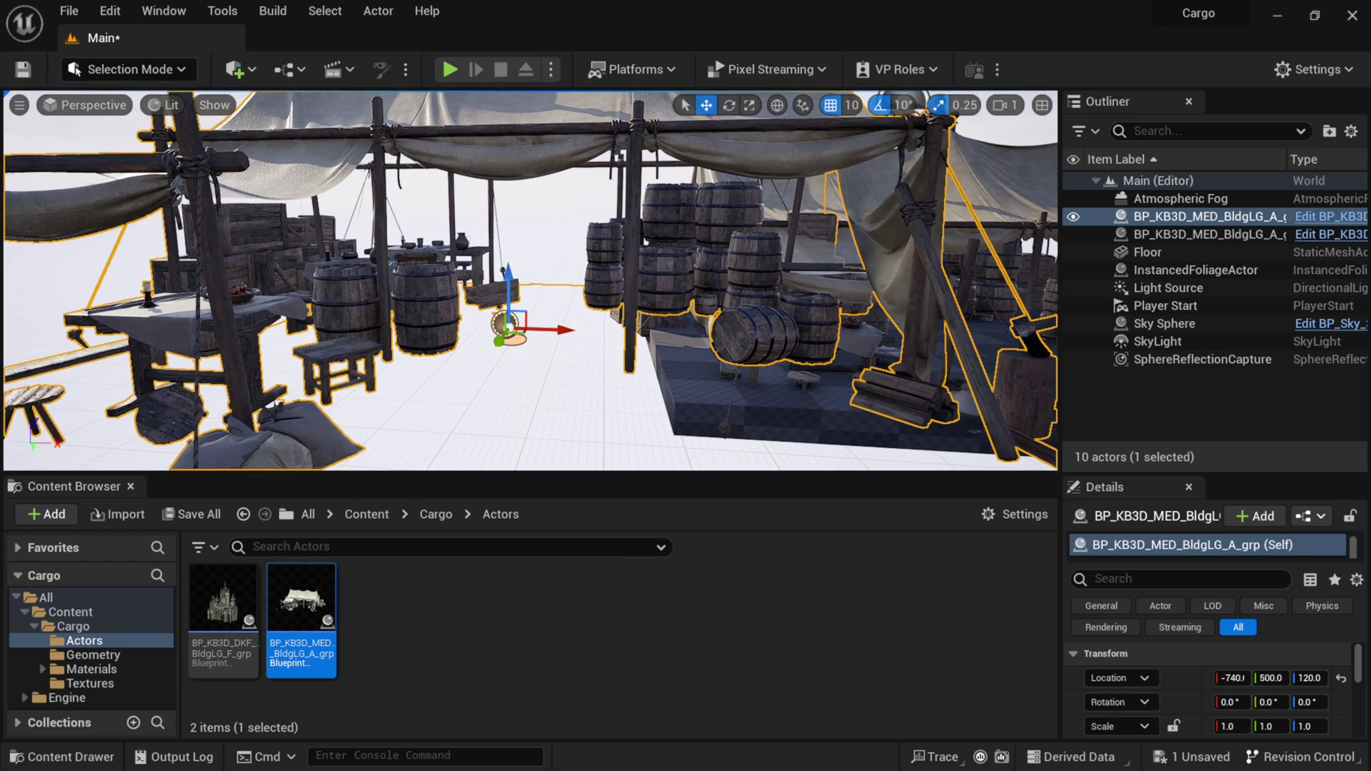
pyautogui.click(464, 602)
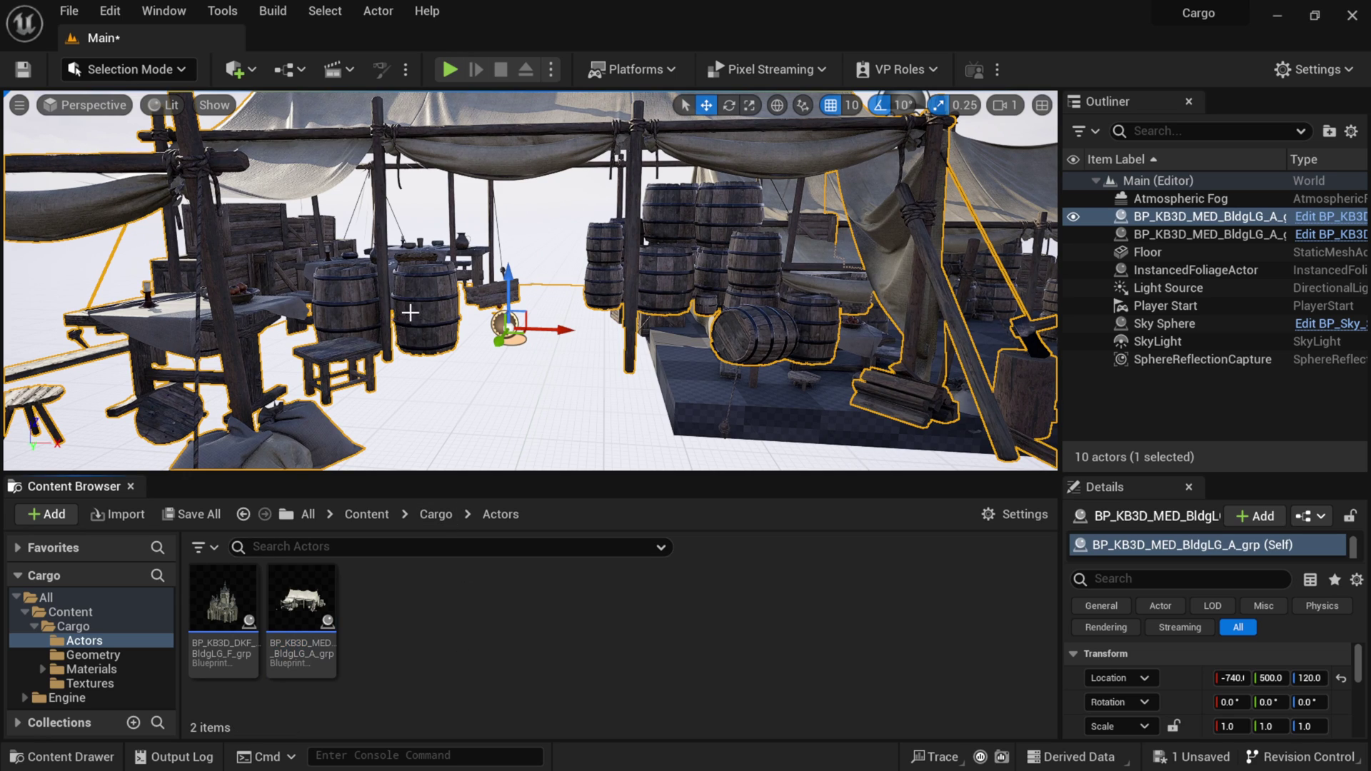
pyautogui.press('Delete')
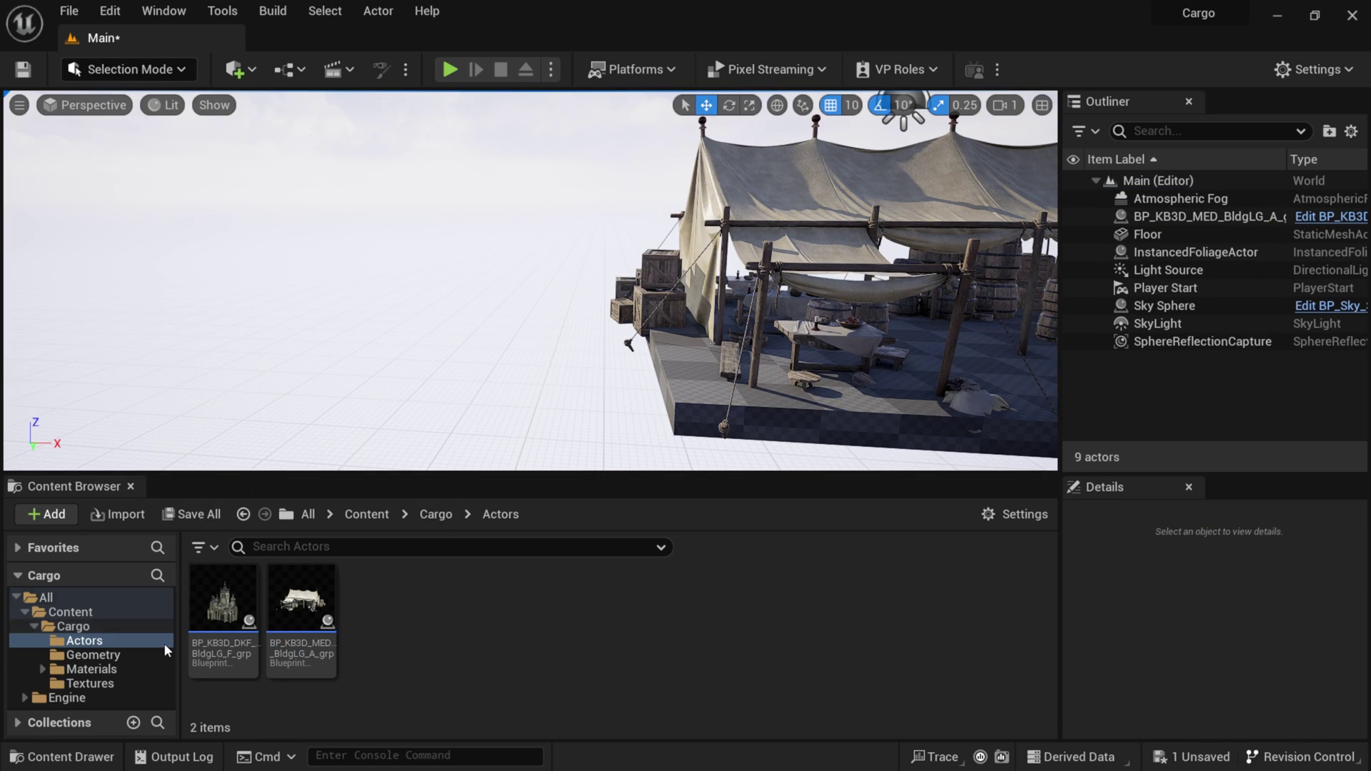
# Place the SM_KB3D_MED_BldgLG_A_Barrels mesh from the Geometry folder beside the tent and move it to about (-810, 200, 120)
pyautogui.click(112, 659)
pyautogui.scroll(-3, 543, 629)
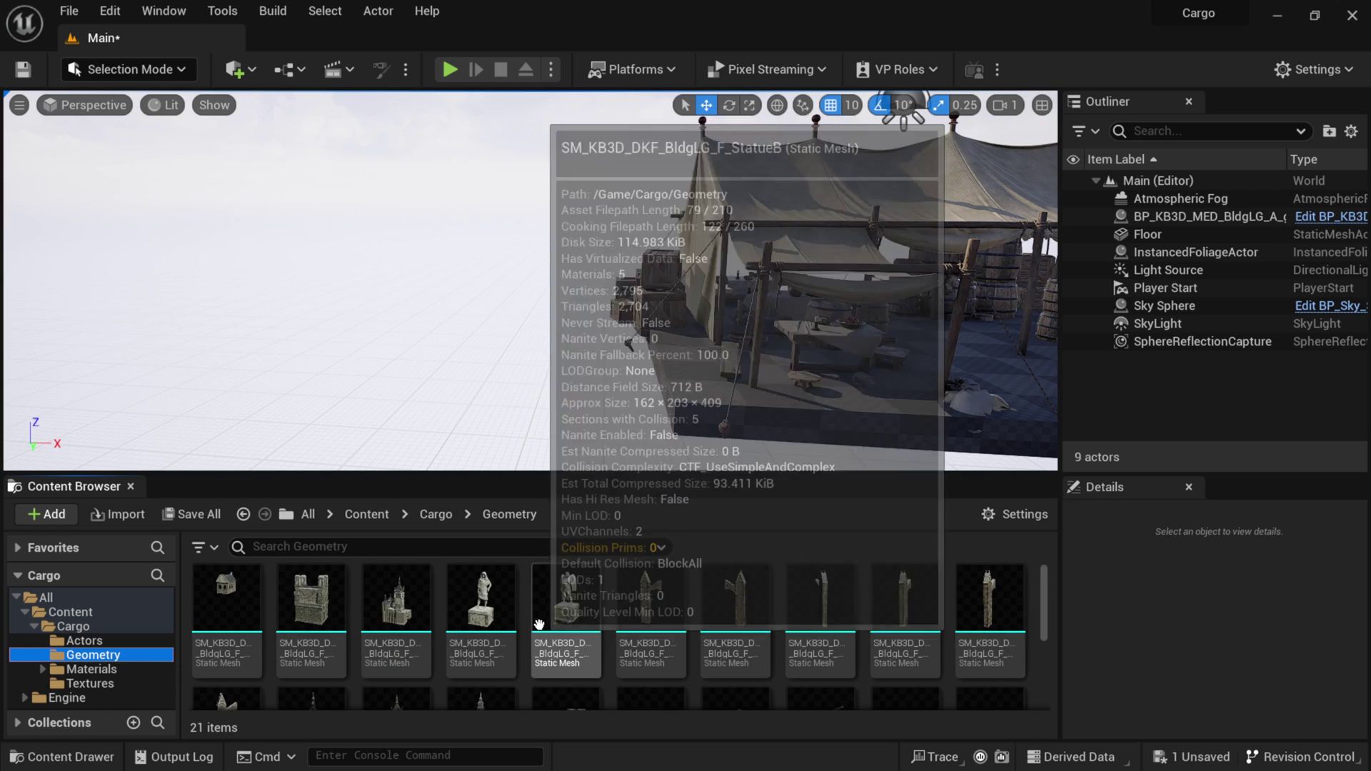
pyautogui.scroll(-1, 542, 623)
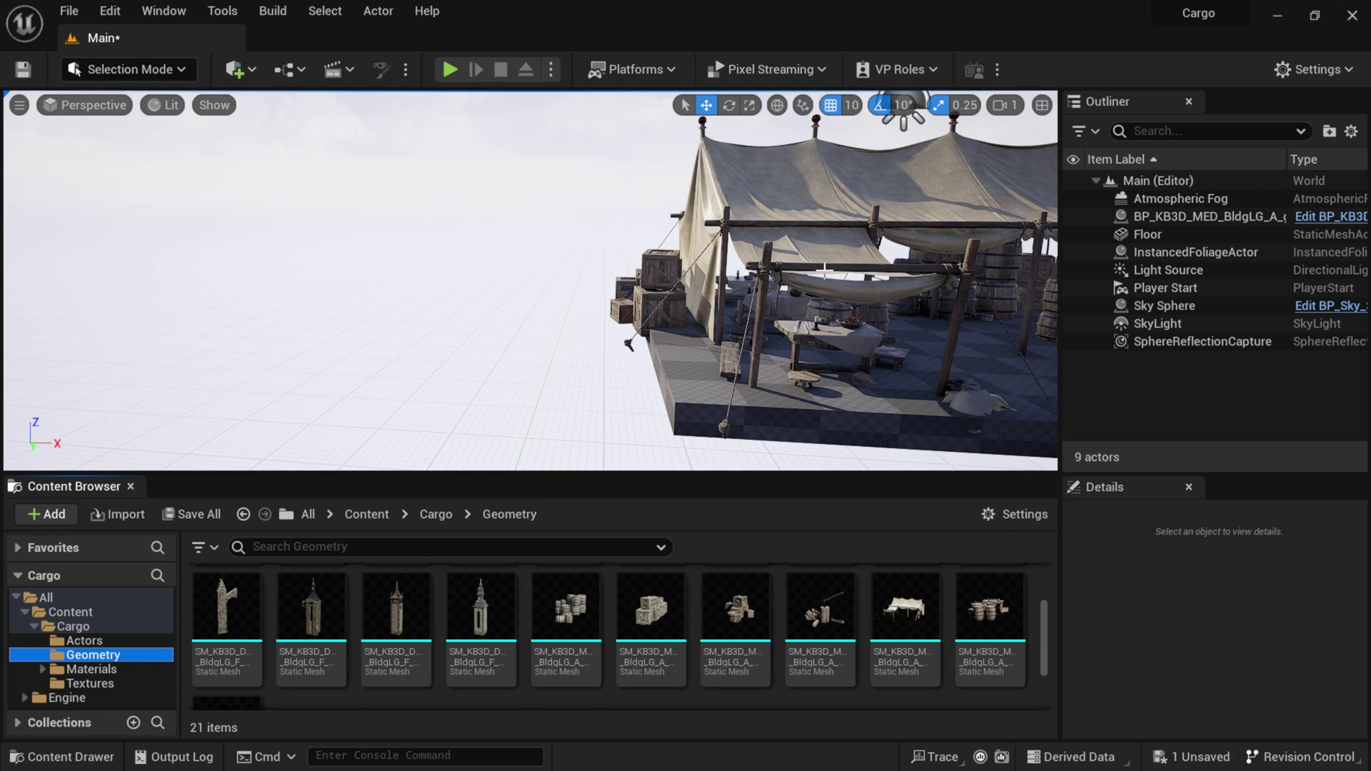
pyautogui.moveTo(820, 263); pyautogui.dragTo(918, 250, button='right')
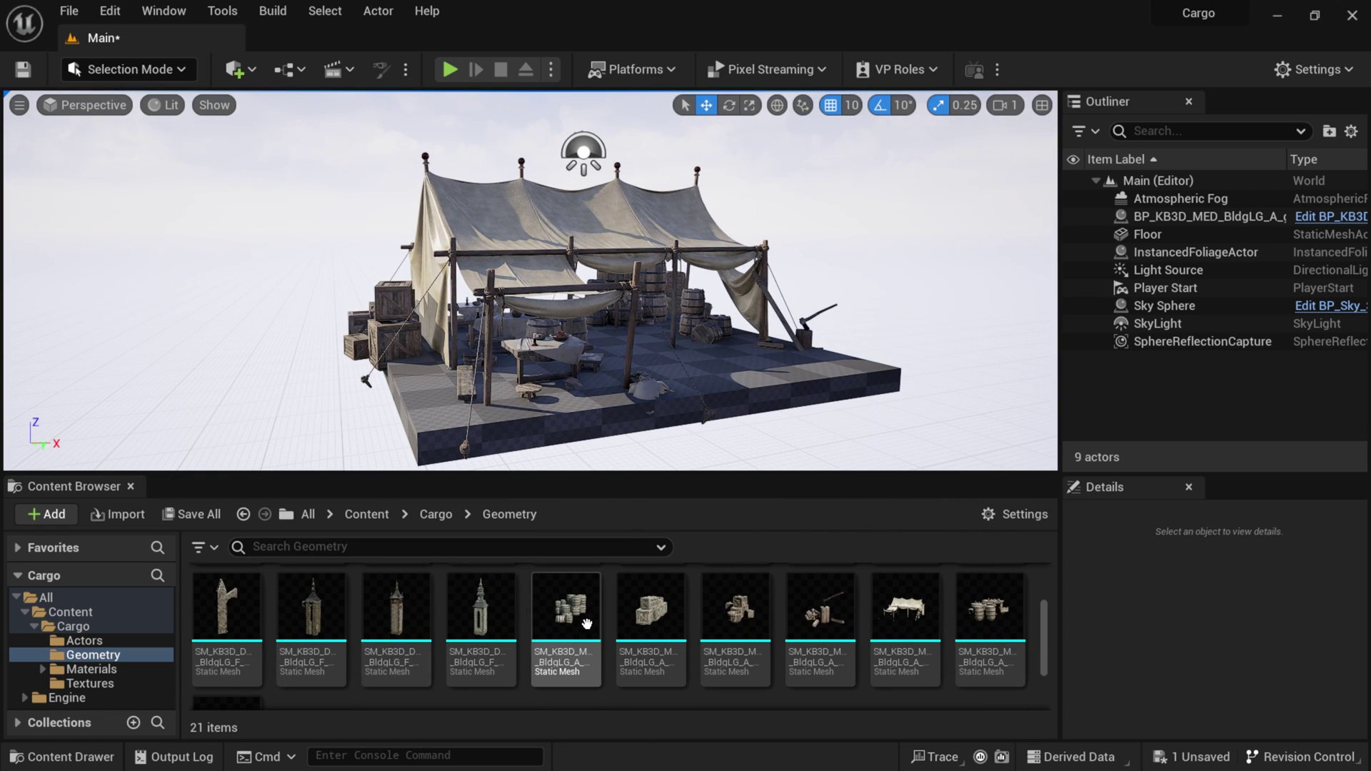
pyautogui.moveTo(587, 623); pyautogui.dragTo(204, 284)
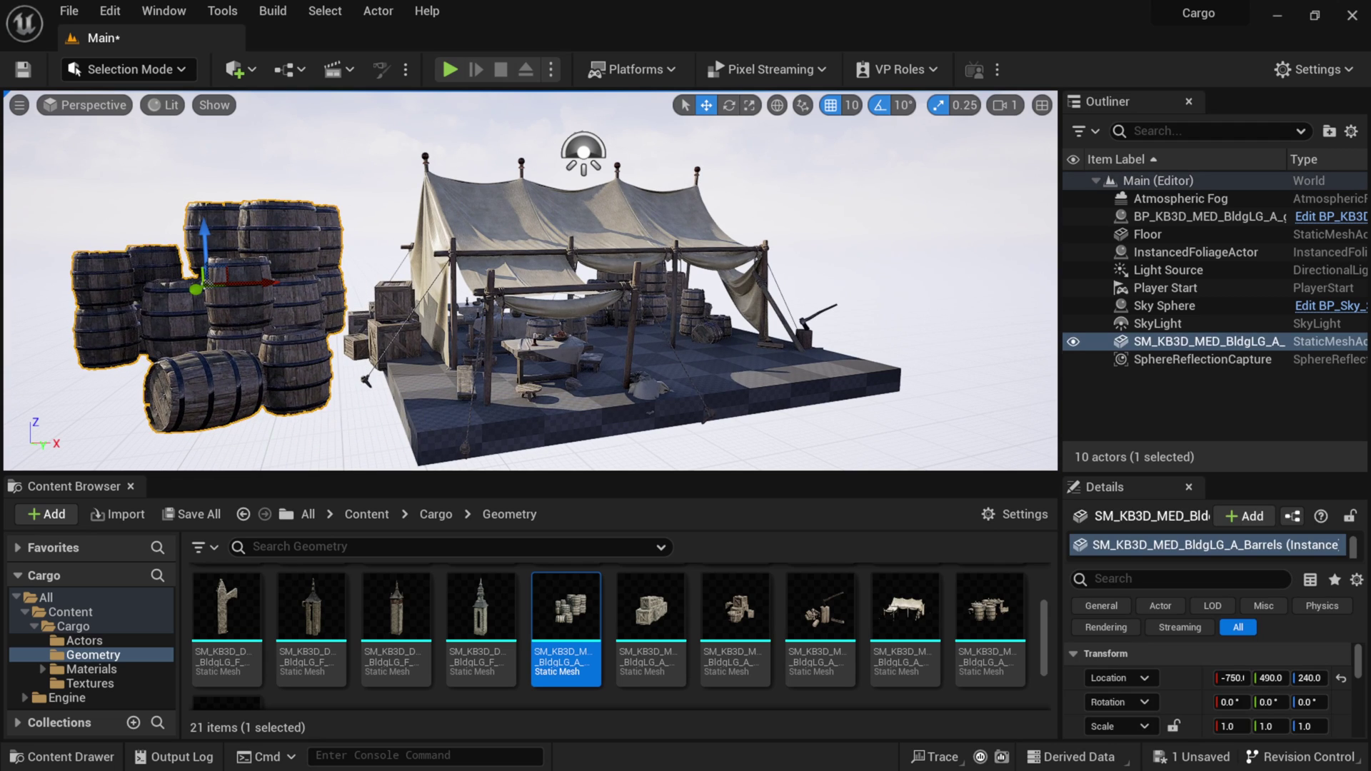
pyautogui.moveTo(359, 332); pyautogui.dragTo(314, 334, button='right')
pyautogui.moveTo(295, 286)
pyautogui.mouseDown()
pyautogui.moveTo(342, 241)
pyautogui.moveTo(315, 277)
pyautogui.mouseUp()
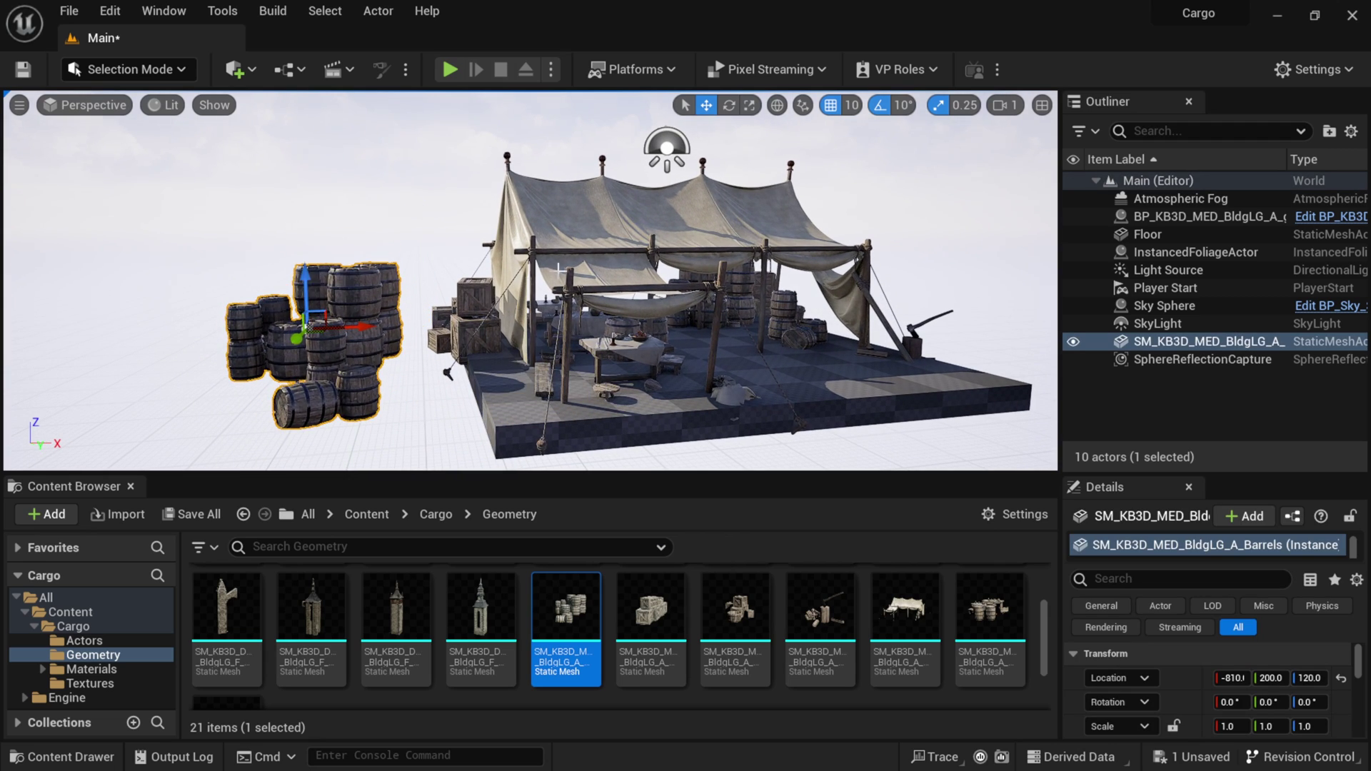
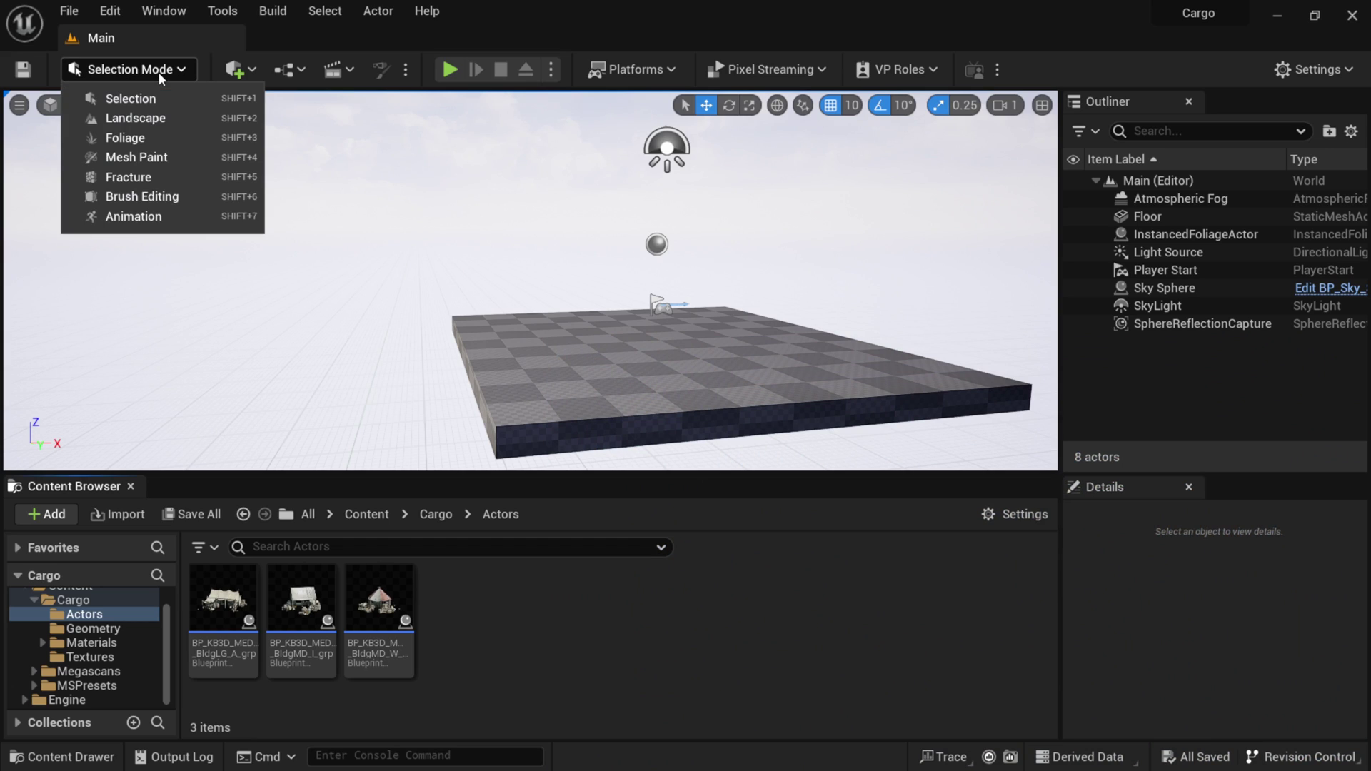
# Create a new landscape using the MI_Cobblestone_tctoehat_8K material from the Megascans surfaces folder
pyautogui.click(169, 113)
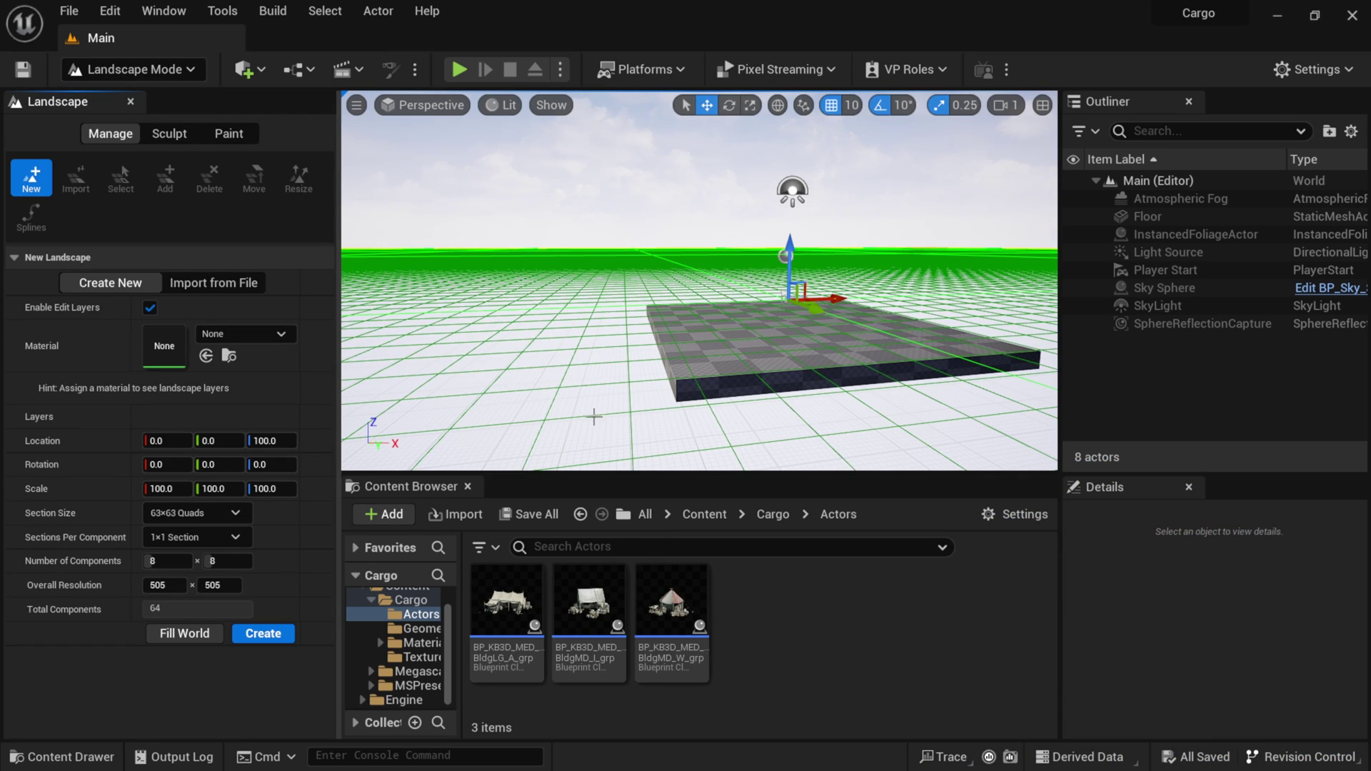
pyautogui.click(410, 671)
pyautogui.click(485, 618)
pyautogui.doubleClick(485, 618)
pyautogui.doubleClick(504, 614)
pyautogui.moveTo(508, 614); pyautogui.dragTo(166, 355)
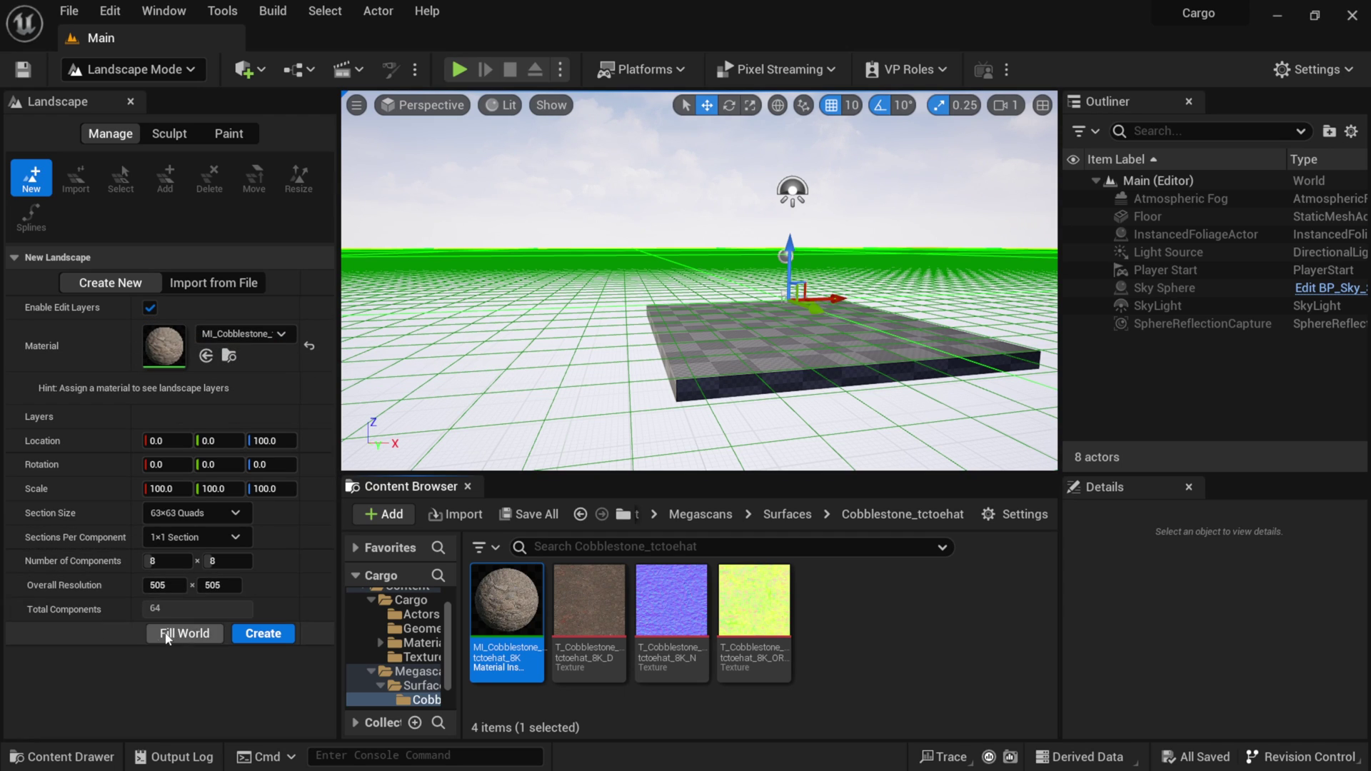
pyautogui.click(267, 640)
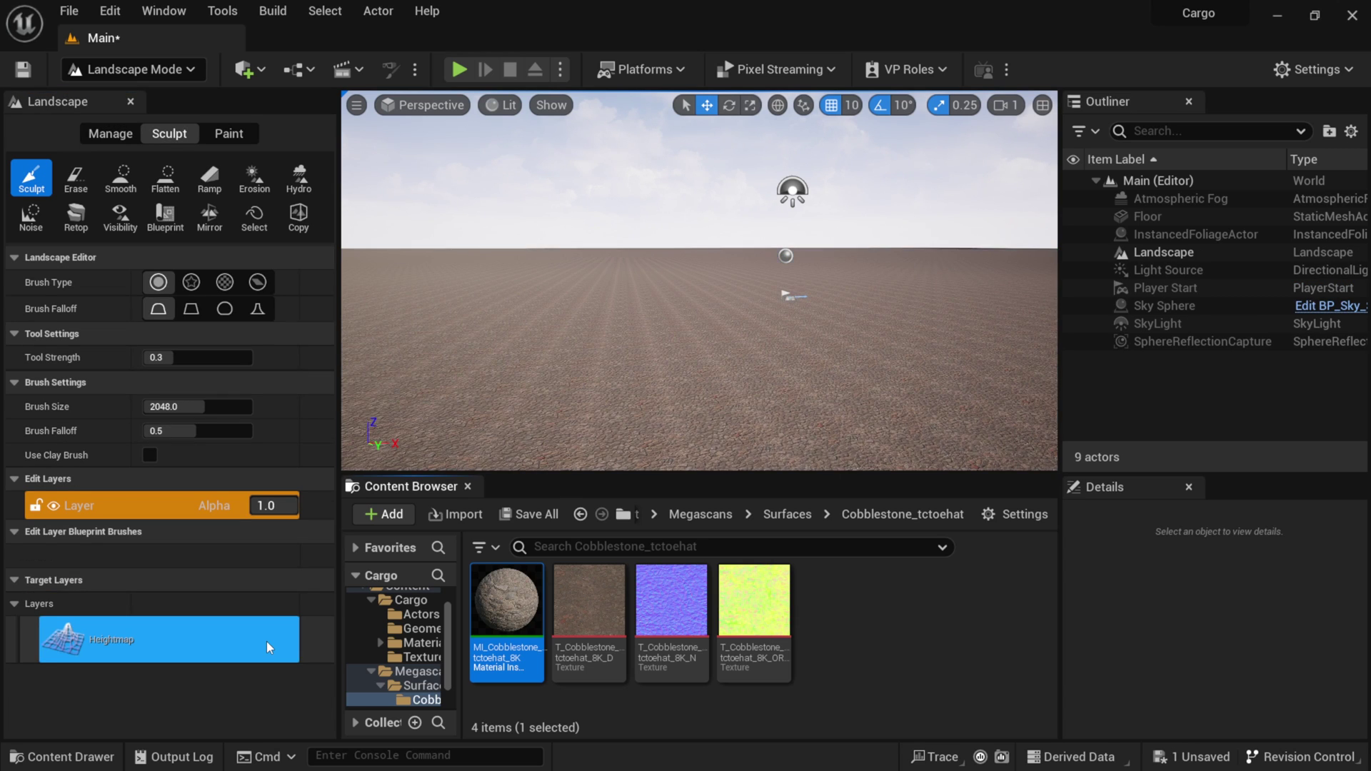
# Close the Content Browser and sculpt low hills into the landscape with a pattern brush at tool strength 0.1 and texture scale 0.1
pyautogui.click(469, 487)
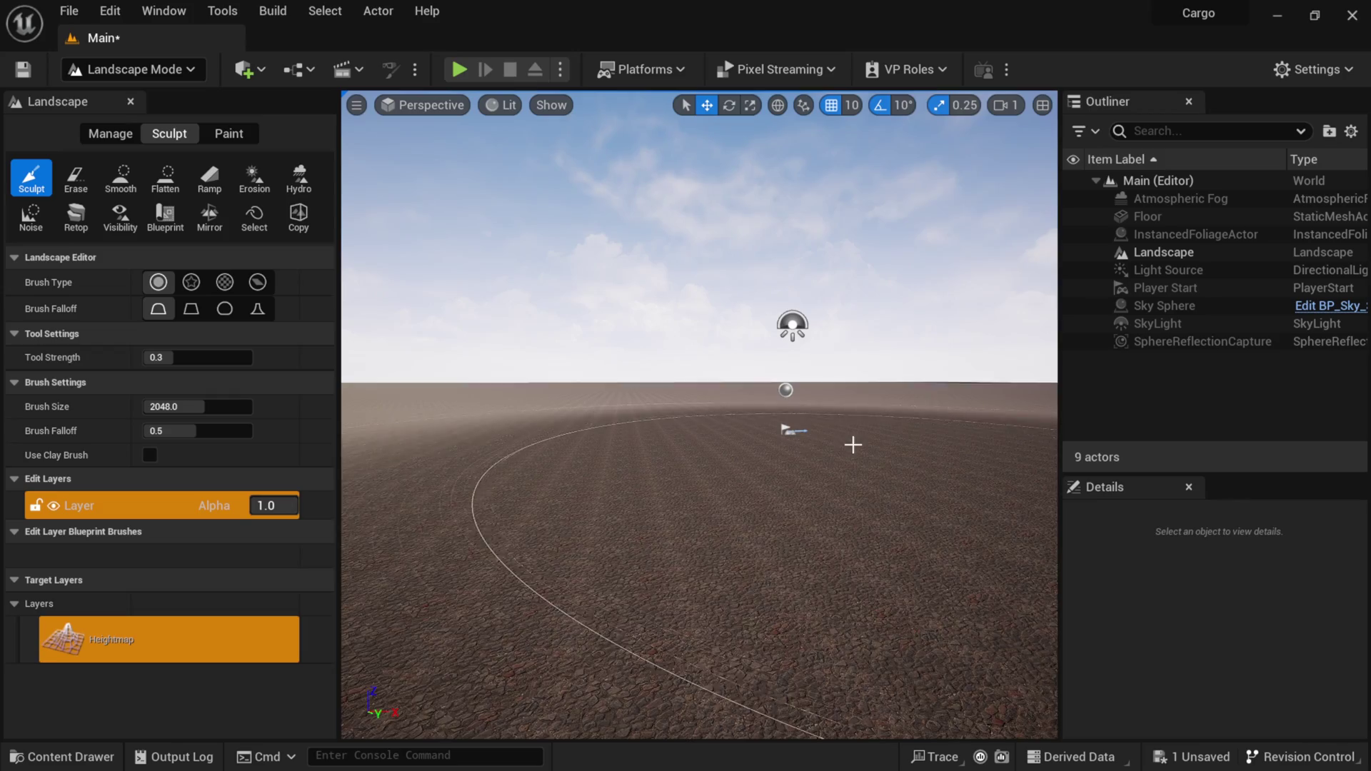
pyautogui.press('w')
pyautogui.moveTo(700, 414); pyautogui.dragTo(760, 460, button='right')
pyautogui.moveTo(843, 407); pyautogui.dragTo(854, 445, button='right')
pyautogui.press('e')
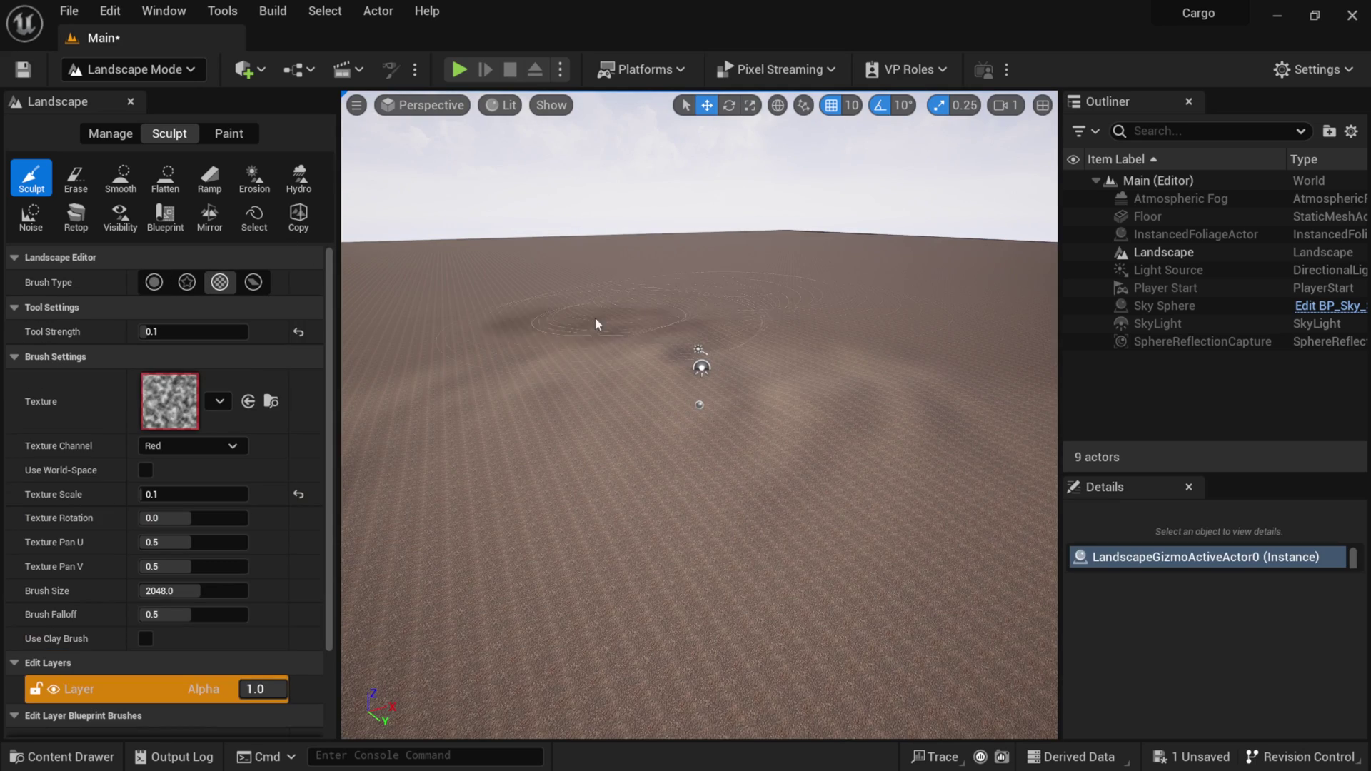
pyautogui.moveTo(506, 513)
pyautogui.mouseDown()
pyautogui.moveTo(905, 430)
pyautogui.moveTo(408, 353)
pyautogui.moveTo(430, 494)
pyautogui.moveTo(602, 321)
pyautogui.mouseUp()
pyautogui.moveTo(821, 389); pyautogui.dragTo(814, 348, button='right')
pyautogui.press('w')
pyautogui.press('s')
pyautogui.press('s')
pyautogui.moveTo(806, 524); pyautogui.dragTo(799, 523, button='right')
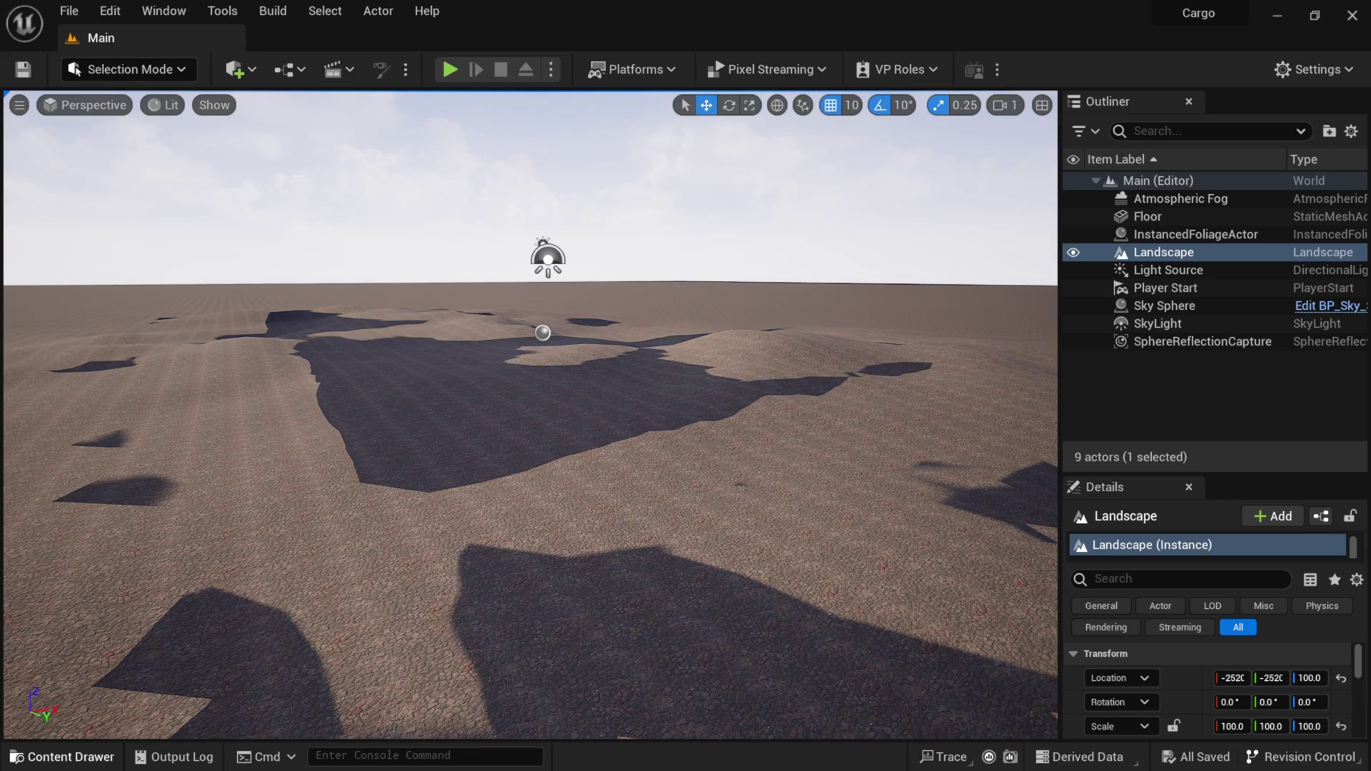
# Create a PCG Graph asset named Cargo in the project's main Content folder
pyautogui.click(61, 757)
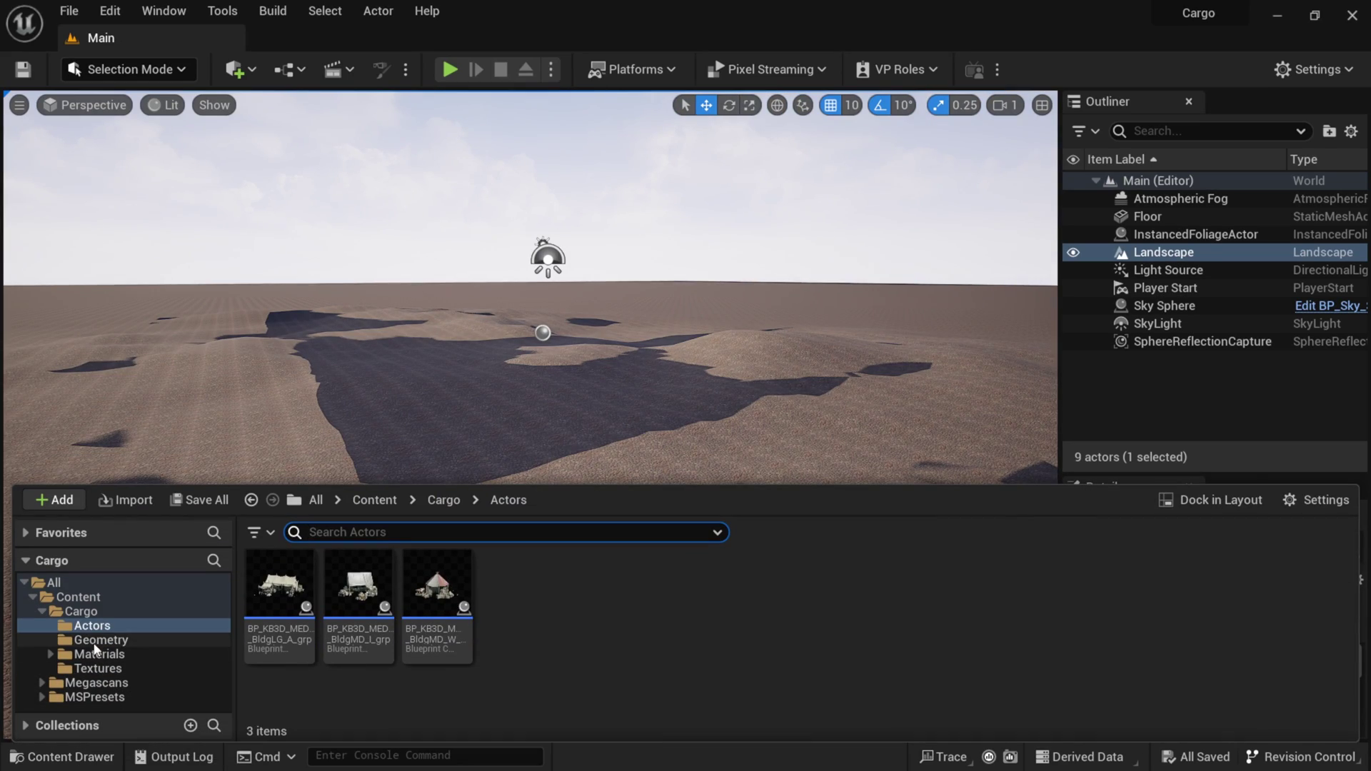
pyautogui.click(86, 612)
pyautogui.click(84, 598)
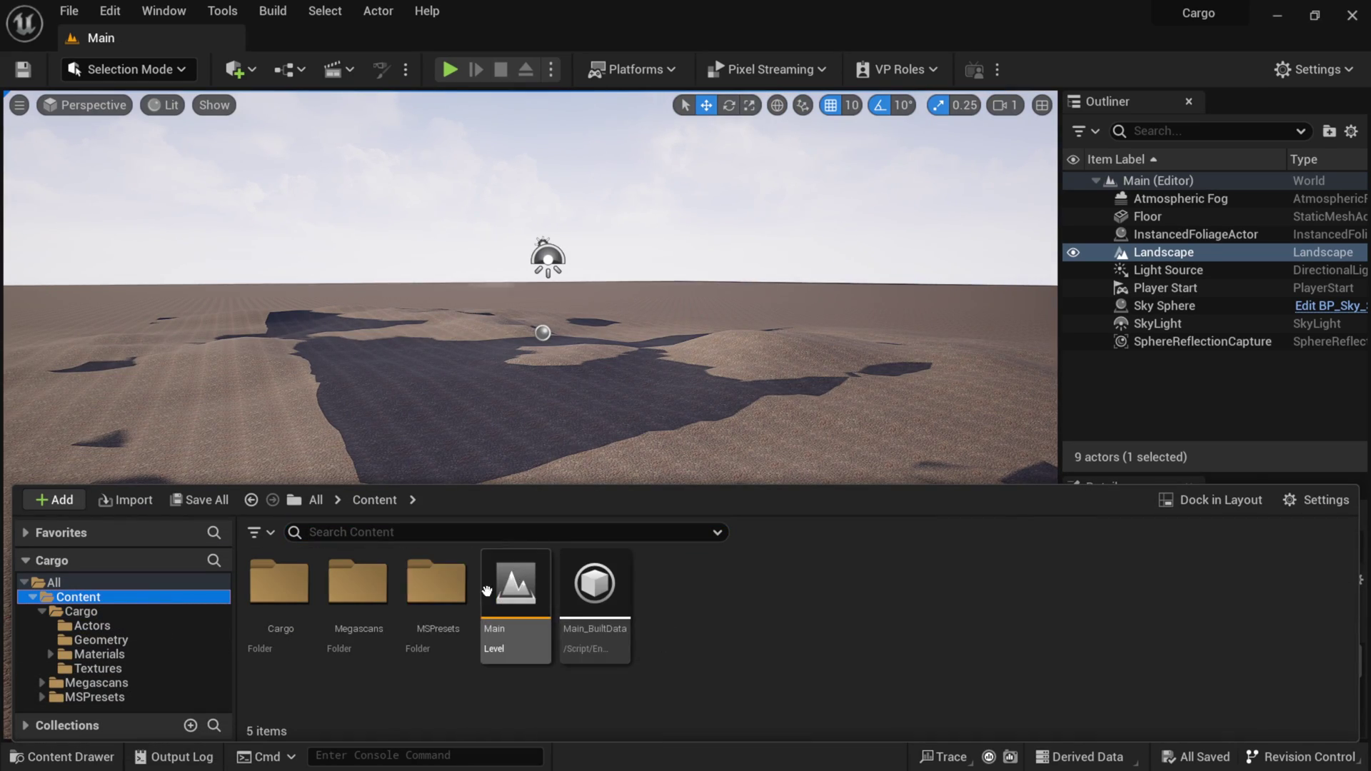
pyautogui.rightClick(704, 589)
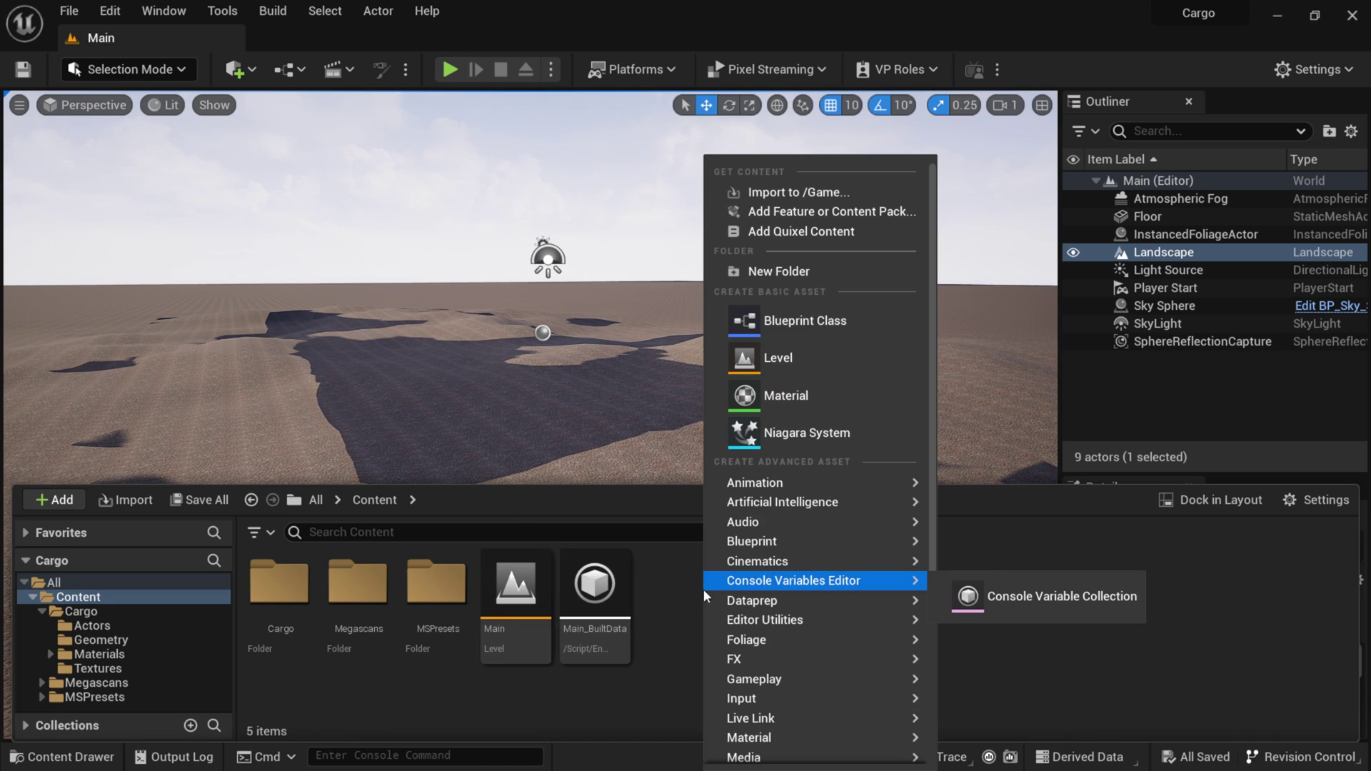
pyautogui.scroll(-3, 752, 593)
pyautogui.scroll(-2, 751, 593)
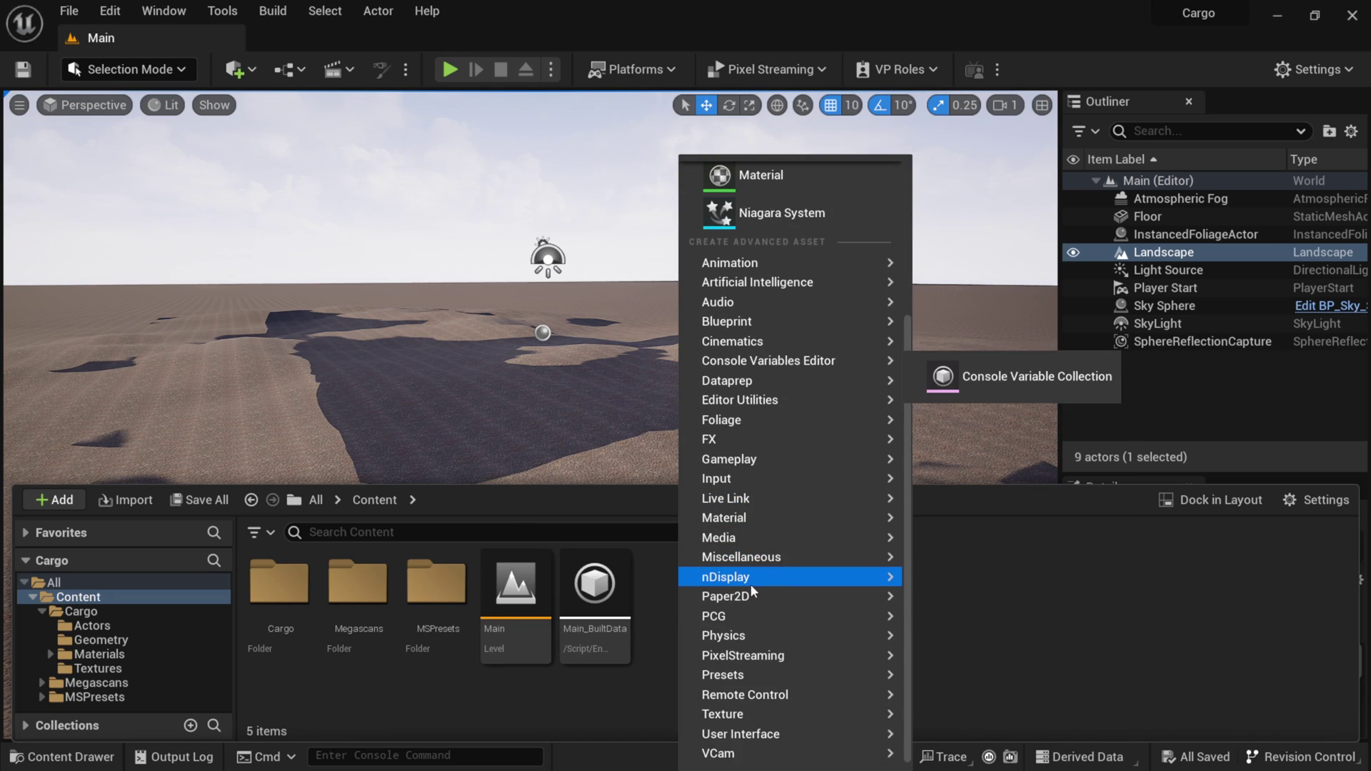
pyautogui.moveTo(728, 627)
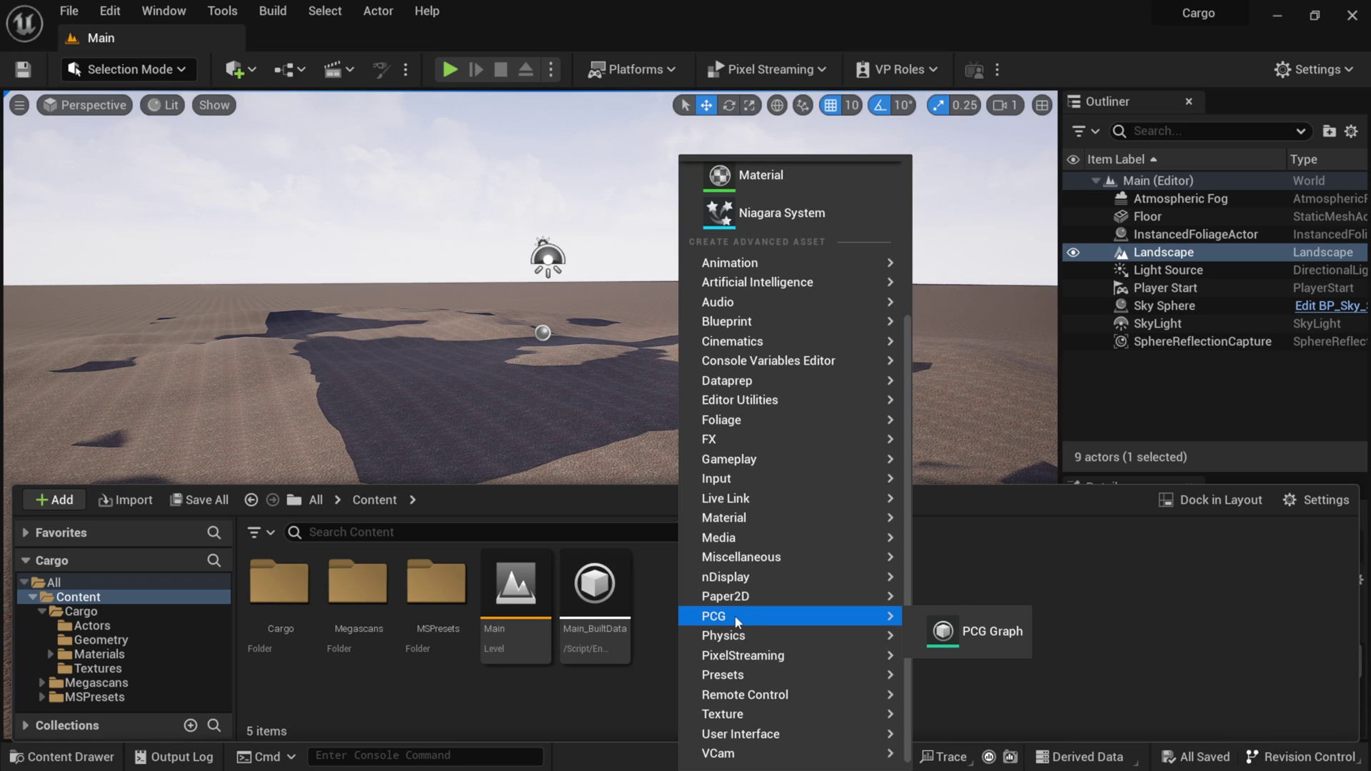
pyautogui.click(975, 639)
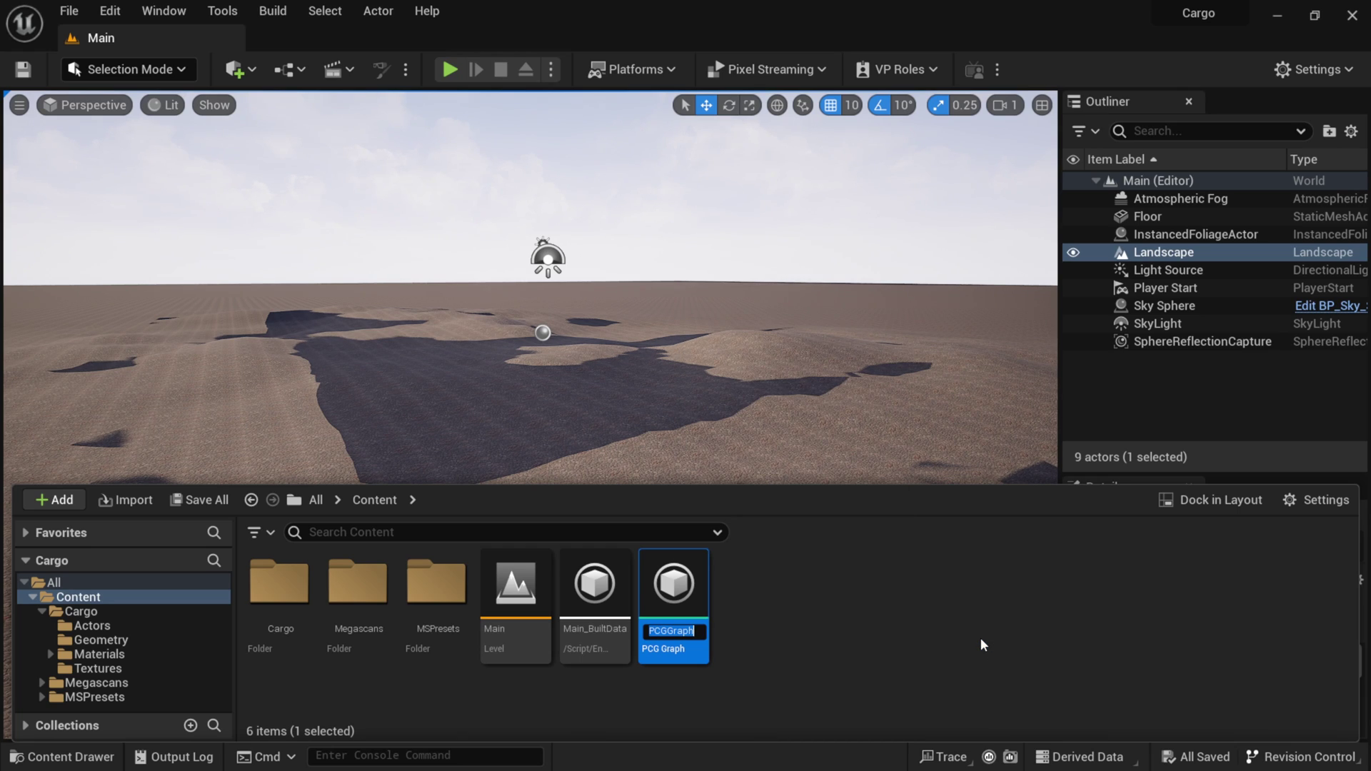
pyautogui.write('Cargo')
pyautogui.press('Return')
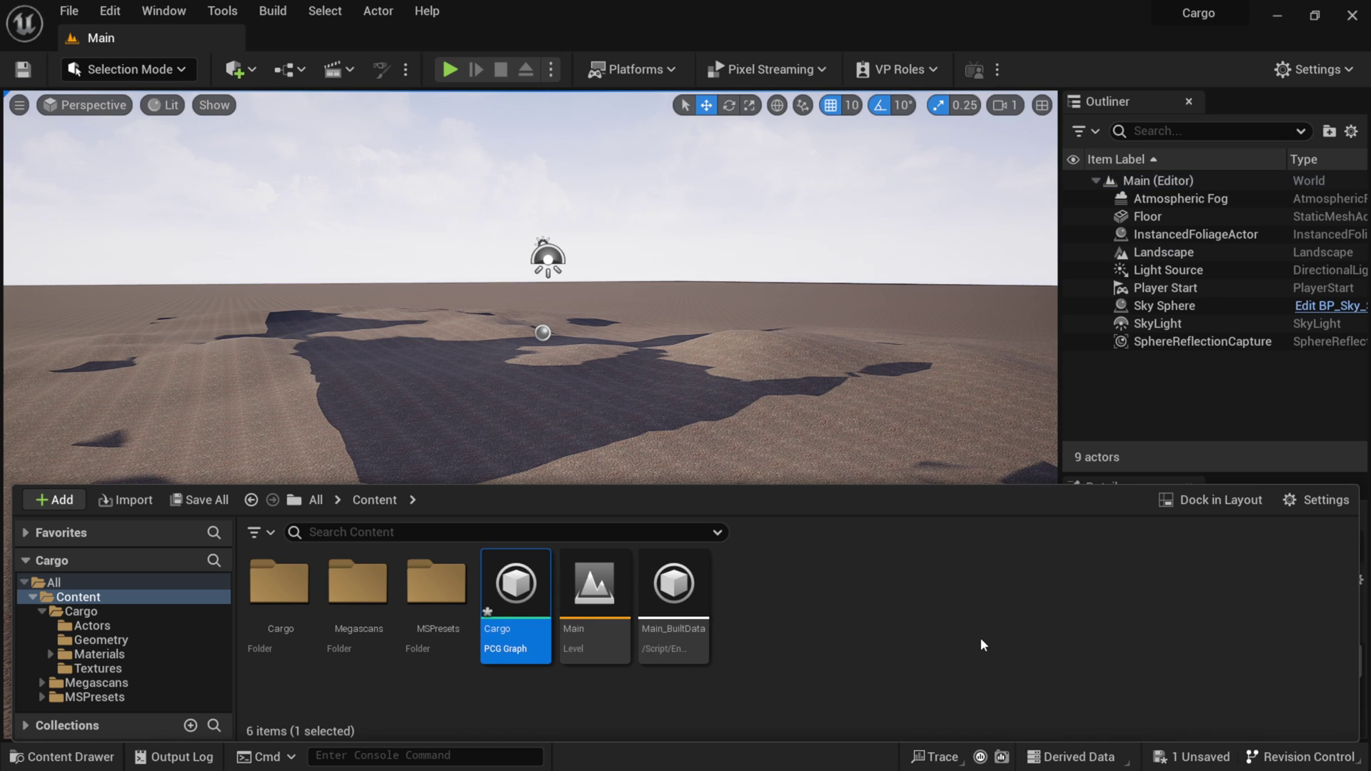
# Space the Input and Output nodes farther apart in the Cargo PCG graph and expand the Input node to show all its pins
pyautogui.doubleClick(504, 597)
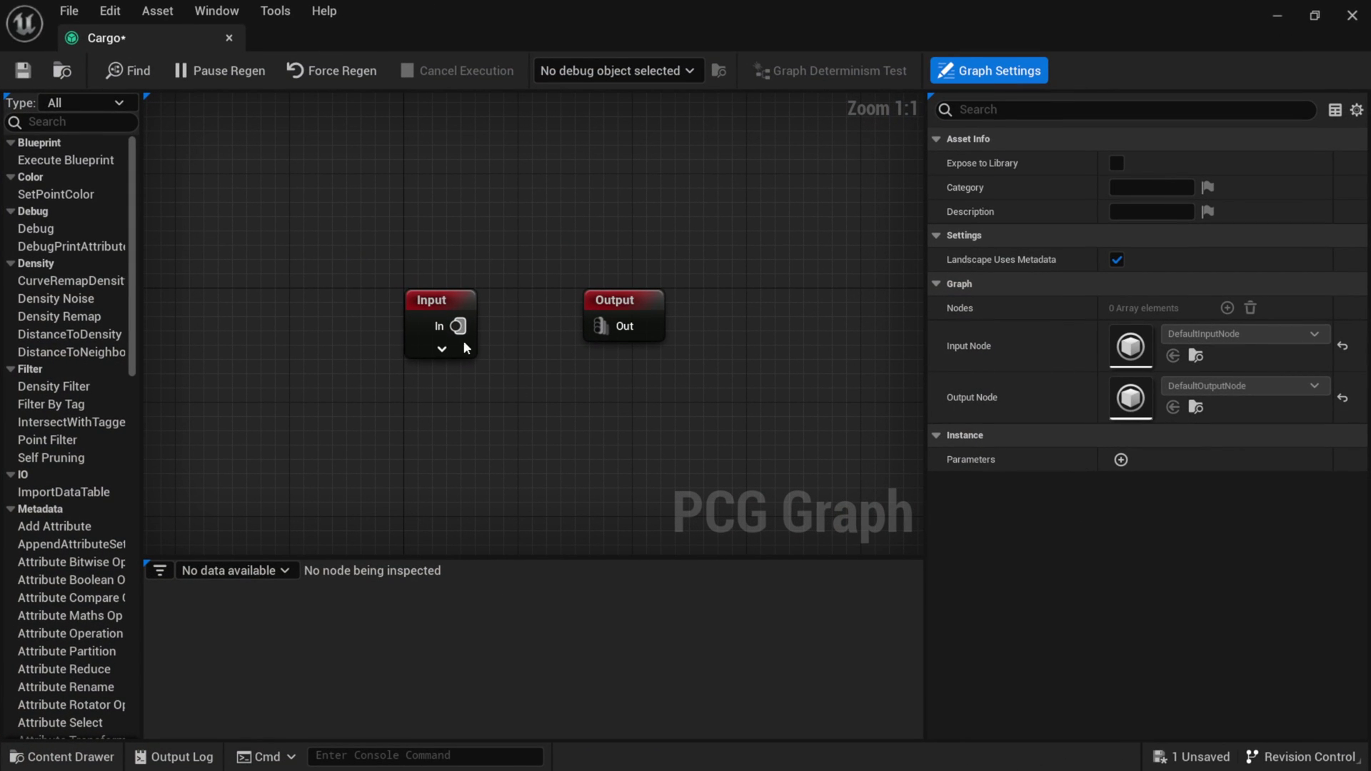
pyautogui.moveTo(444, 300); pyautogui.dragTo(329, 242)
pyautogui.moveTo(615, 316); pyautogui.dragTo(749, 315)
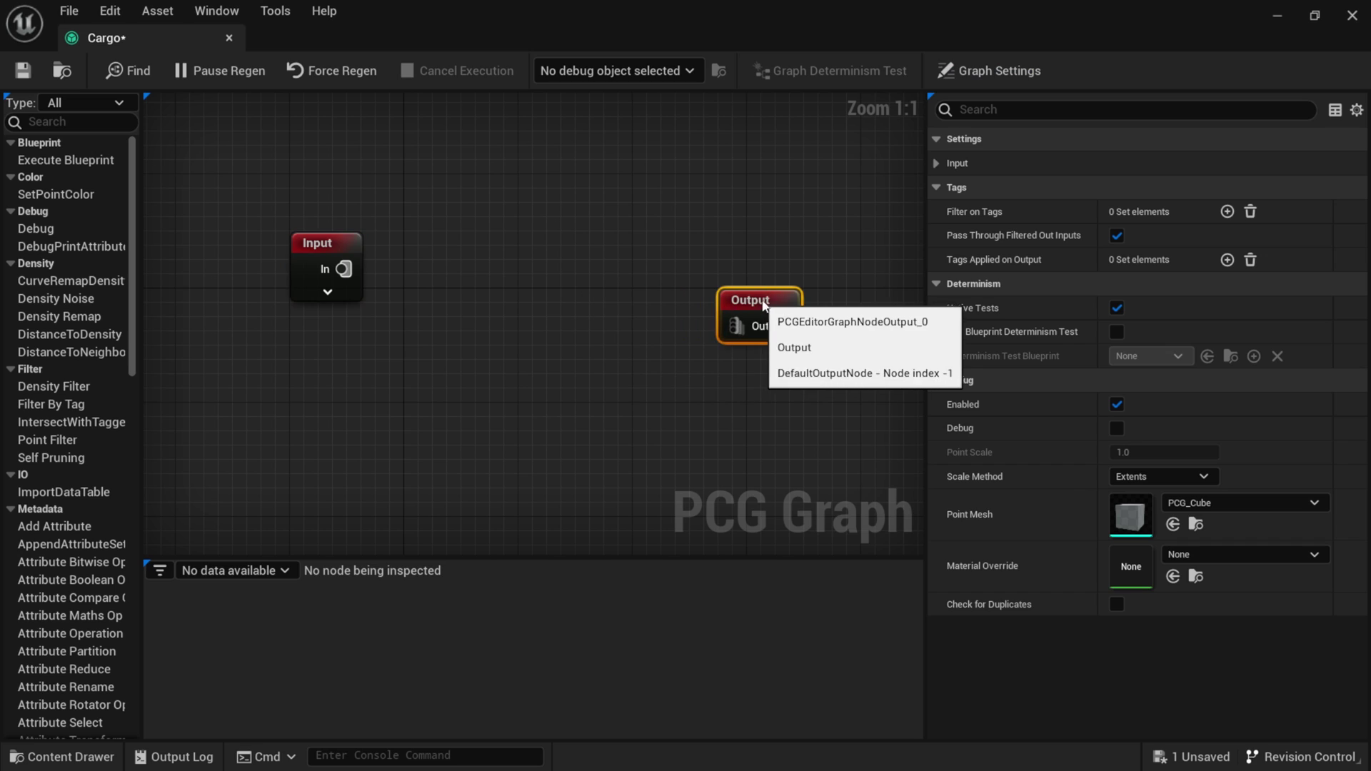
pyautogui.click(328, 290)
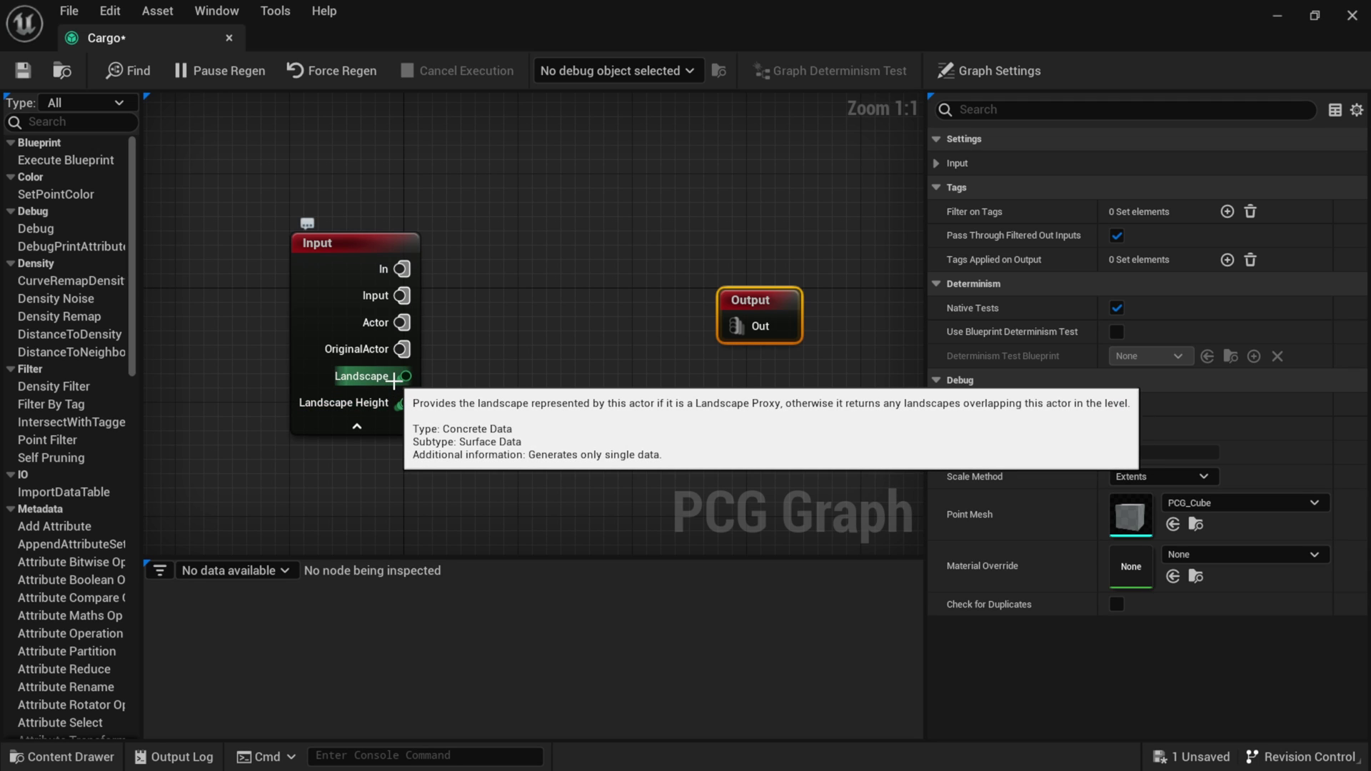
# Add a Surface Sampler node fed by the Input node's Landscape Height pin and place it beside the Input node
pyautogui.moveTo(384, 405)
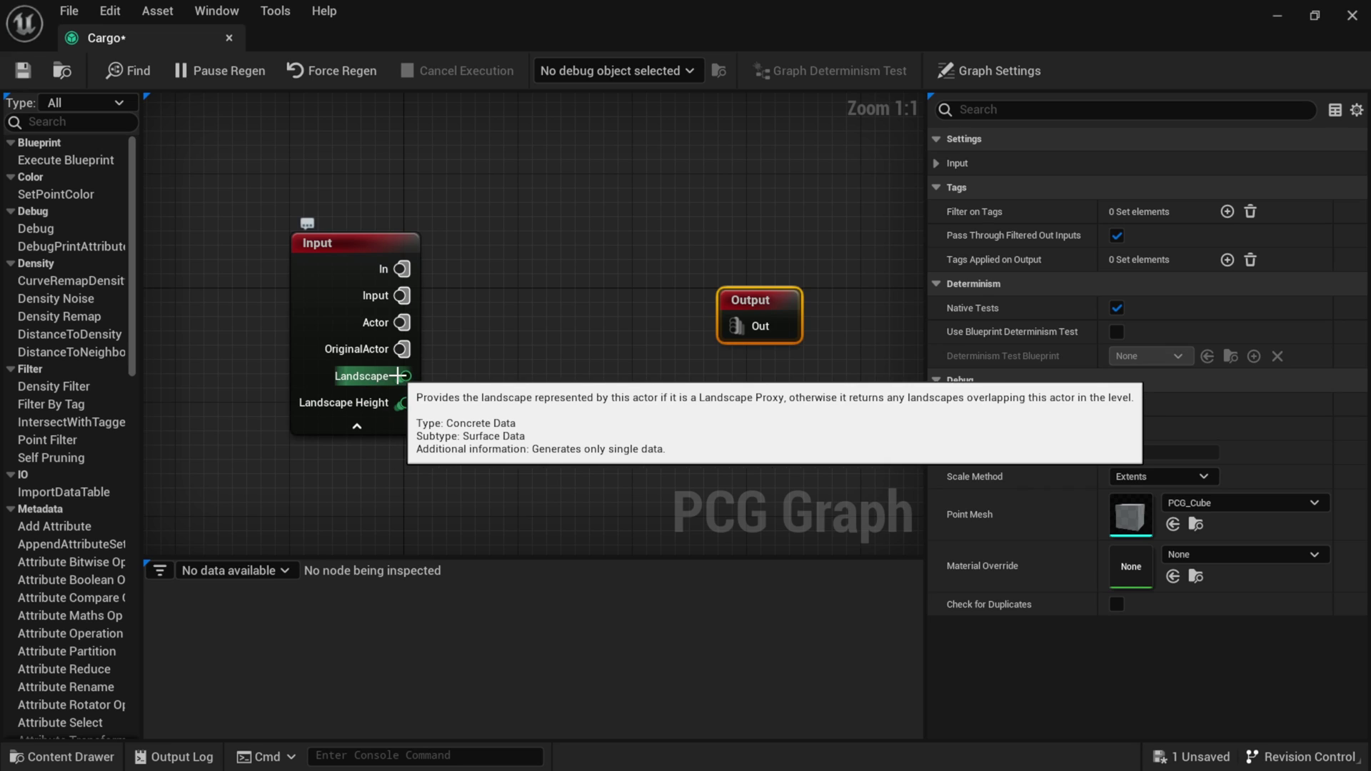
pyautogui.moveTo(401, 402); pyautogui.dragTo(510, 405)
pyautogui.moveTo(542, 350); pyautogui.dragTo(541, 349)
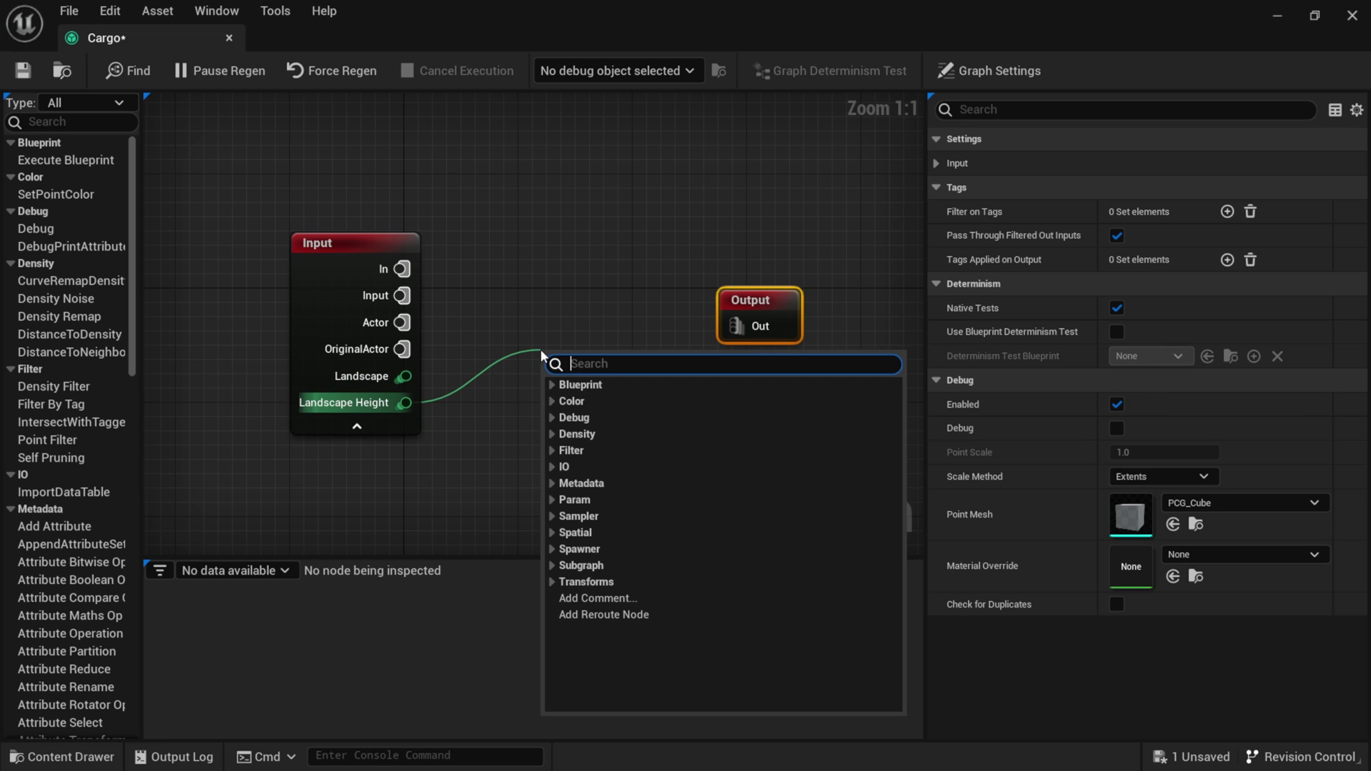
pyautogui.write('surface')
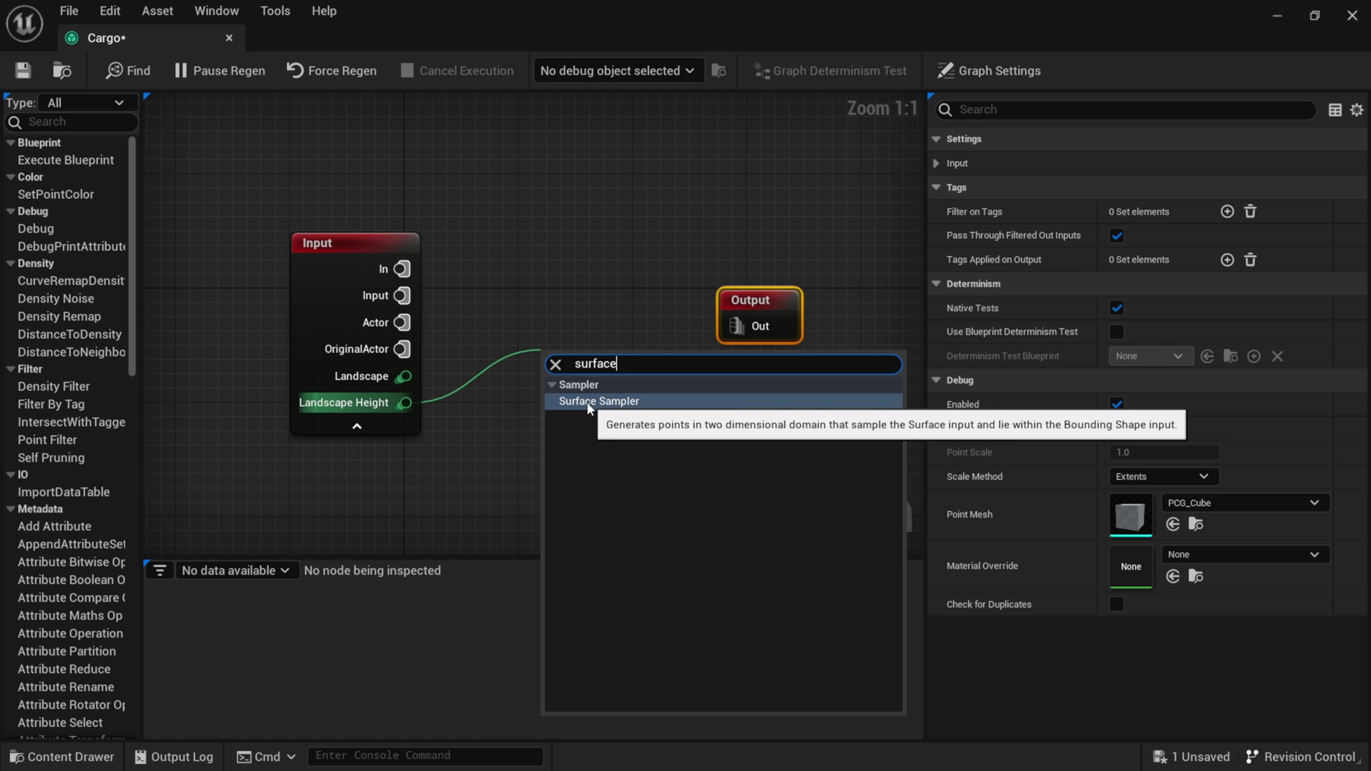
pyautogui.click(617, 405)
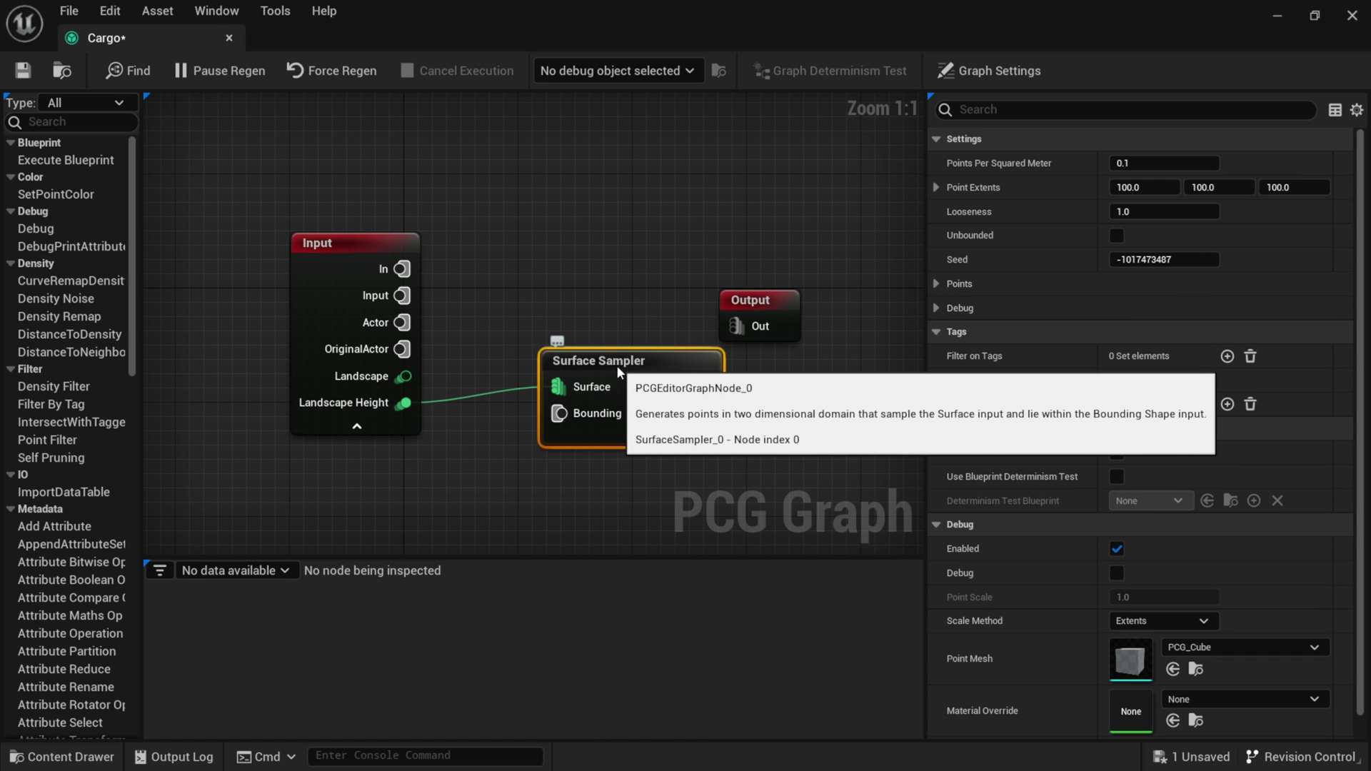
pyautogui.moveTo(616, 365); pyautogui.dragTo(577, 306)
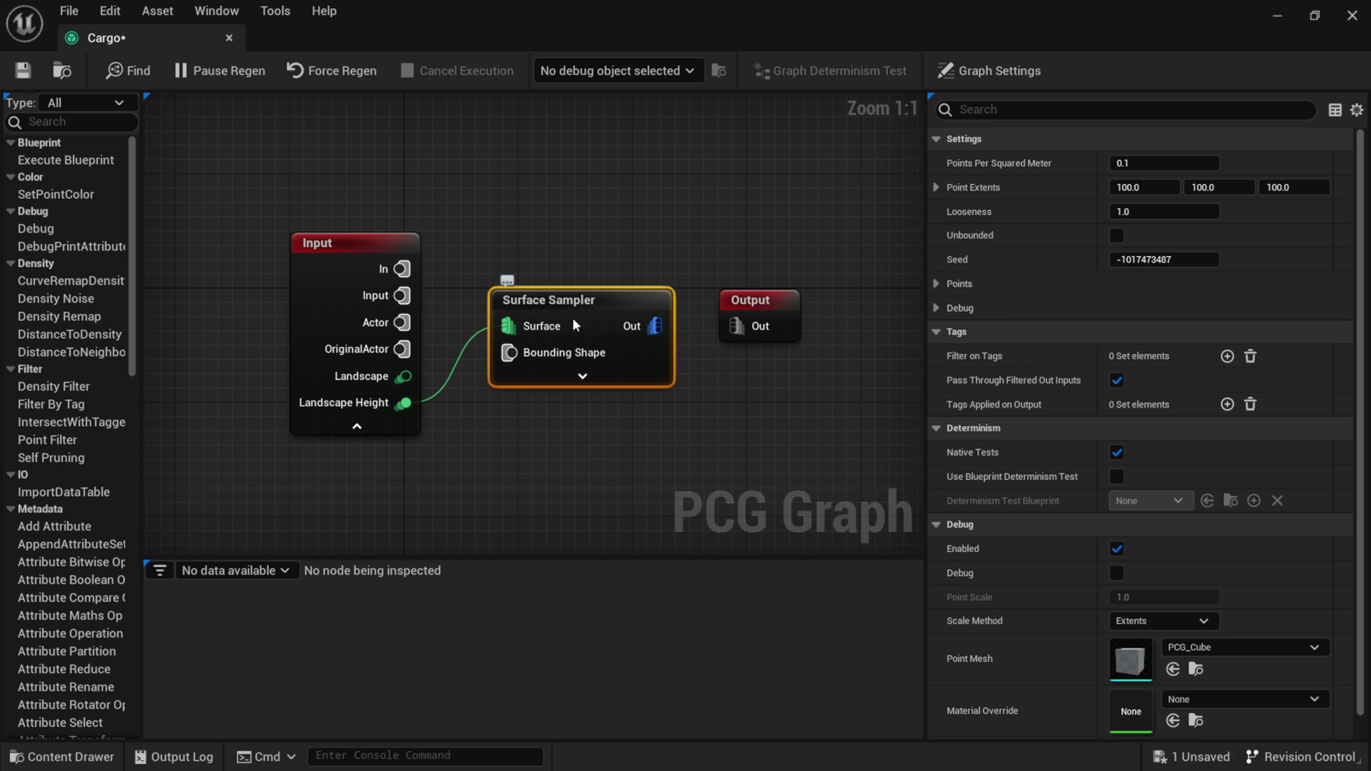
# Move the Output node farther up and away from the Surface Sampler to make room for more nodes
pyautogui.moveTo(750, 300); pyautogui.dragTo(909, 147)
pyautogui.scroll(-2, 690, 300)
pyautogui.scroll(-1, 690, 300)
pyautogui.moveTo(713, 294); pyautogui.dragTo(583, 266, button='right')
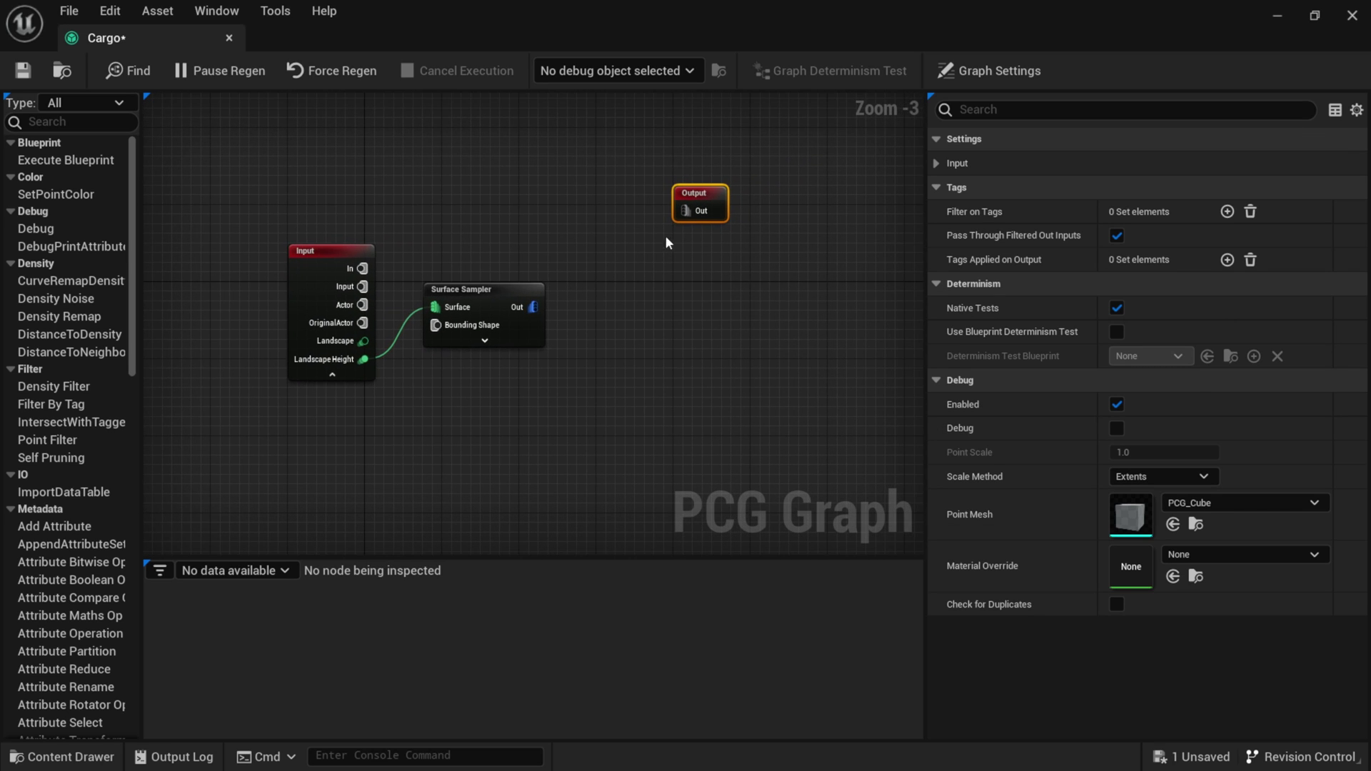
pyautogui.moveTo(722, 189); pyautogui.dragTo(769, 199)
pyautogui.moveTo(710, 275); pyautogui.dragTo(645, 302, button='right')
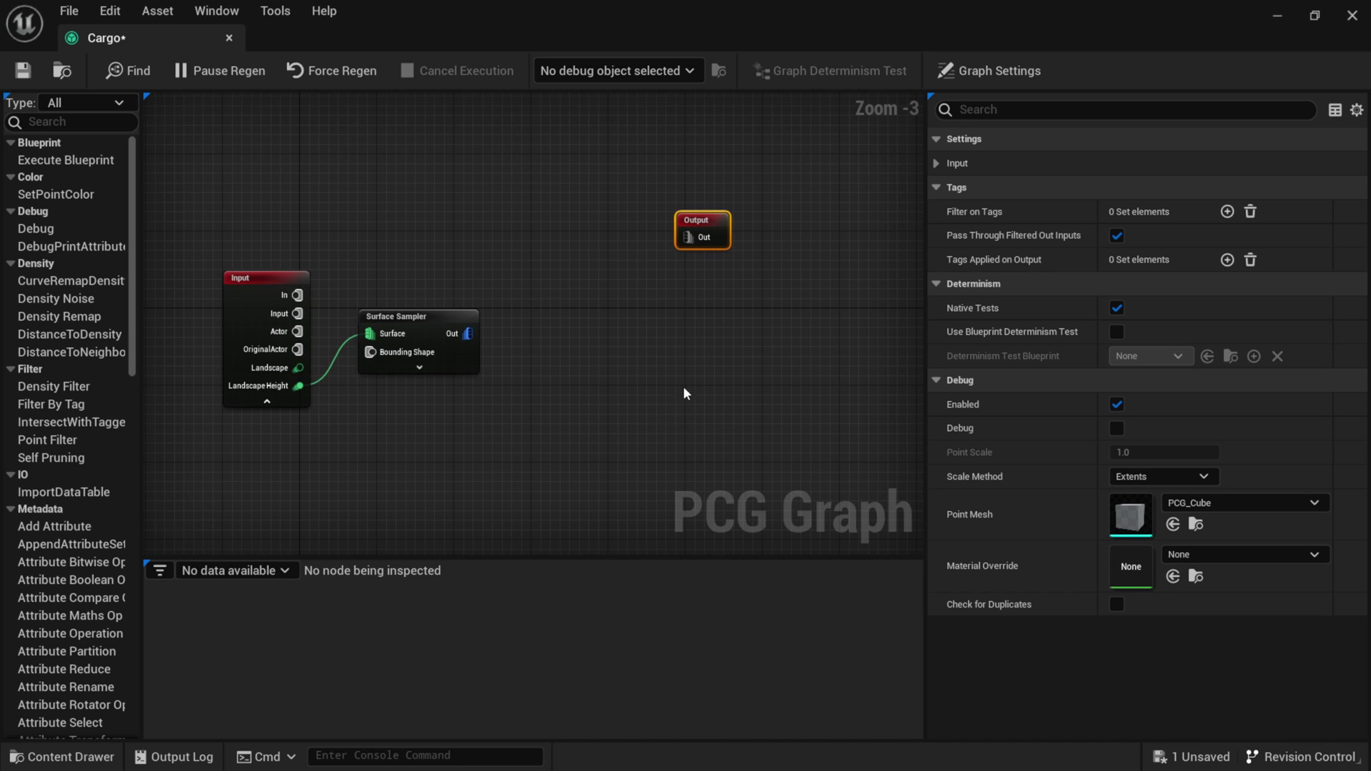
# Add a Transform Points node after the Surface Sampler and connect the sampler's Out to its In
pyautogui.rightClick(530, 395)
pyautogui.write('transform')
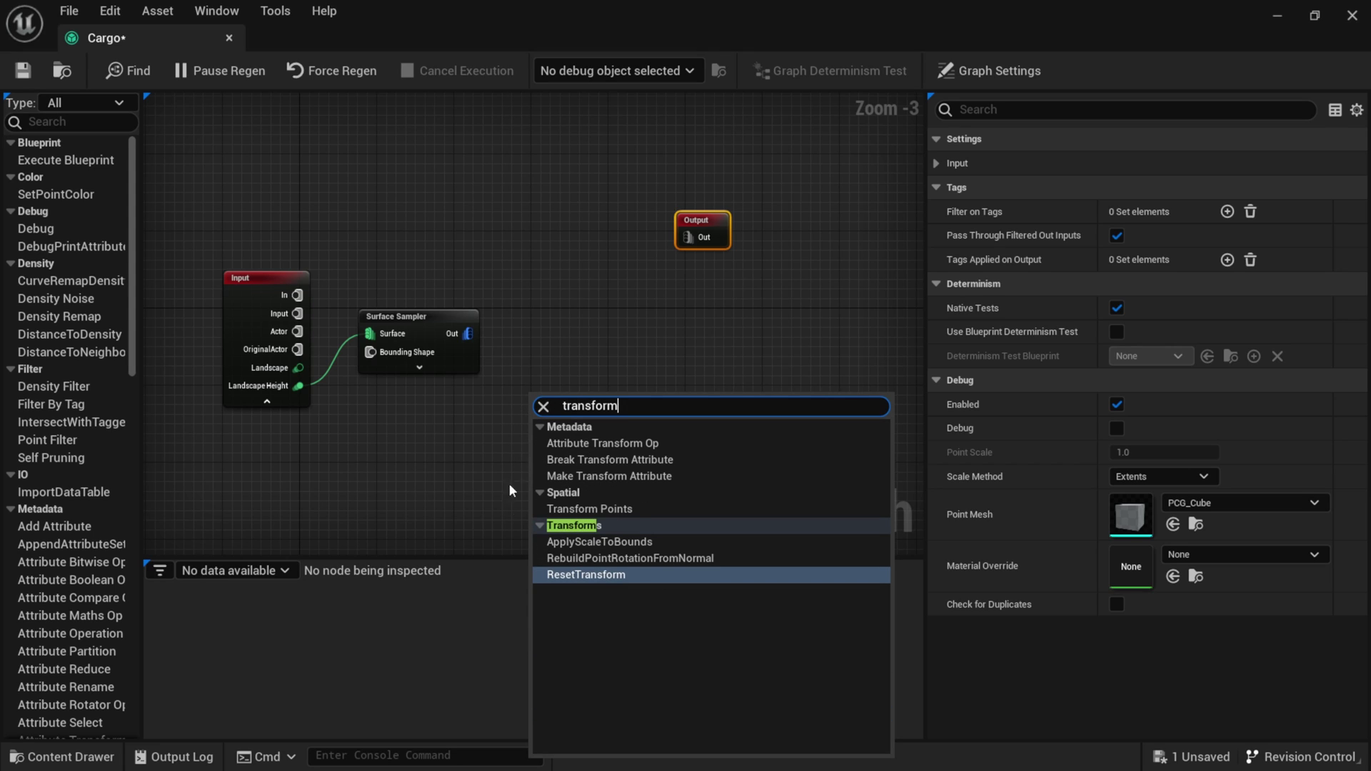
pyautogui.click(619, 508)
pyautogui.moveTo(562, 418); pyautogui.dragTo(594, 314)
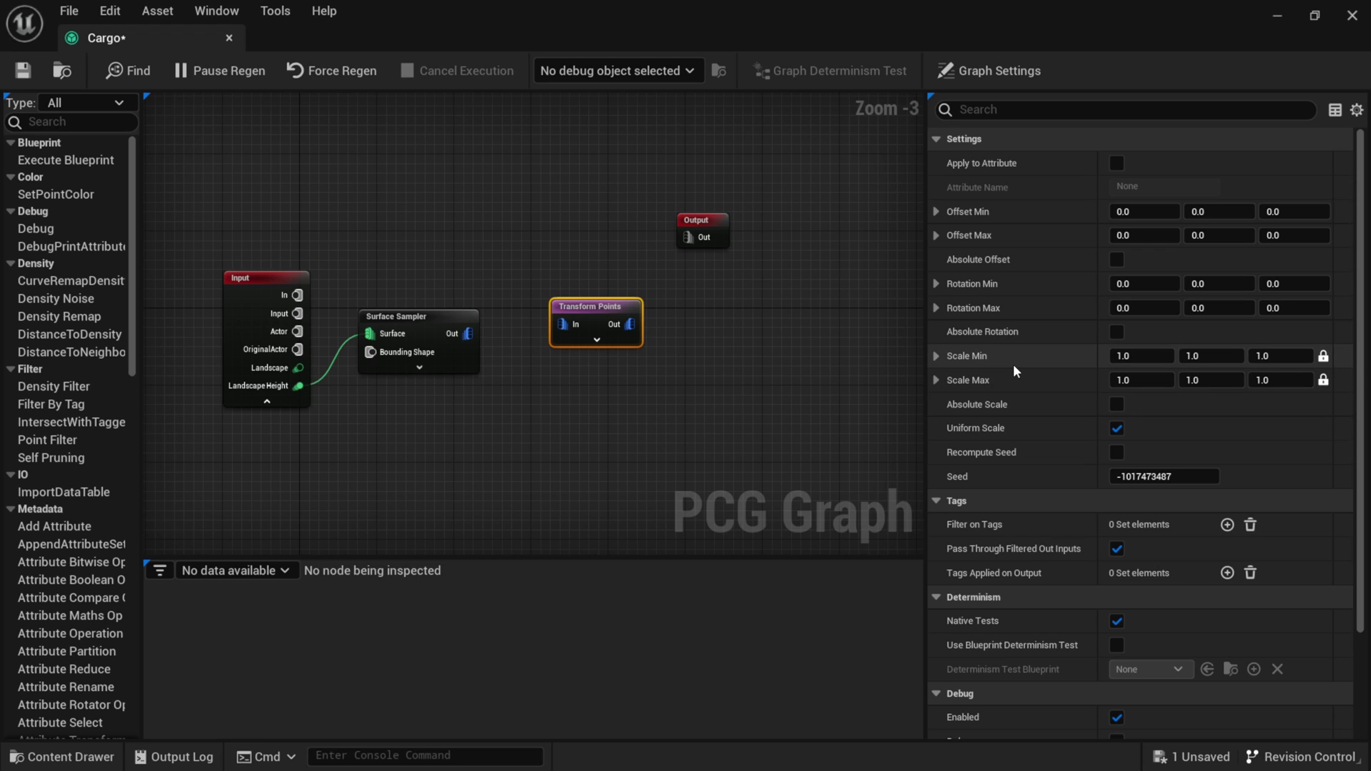
pyautogui.moveTo(468, 333); pyautogui.dragTo(612, 315)
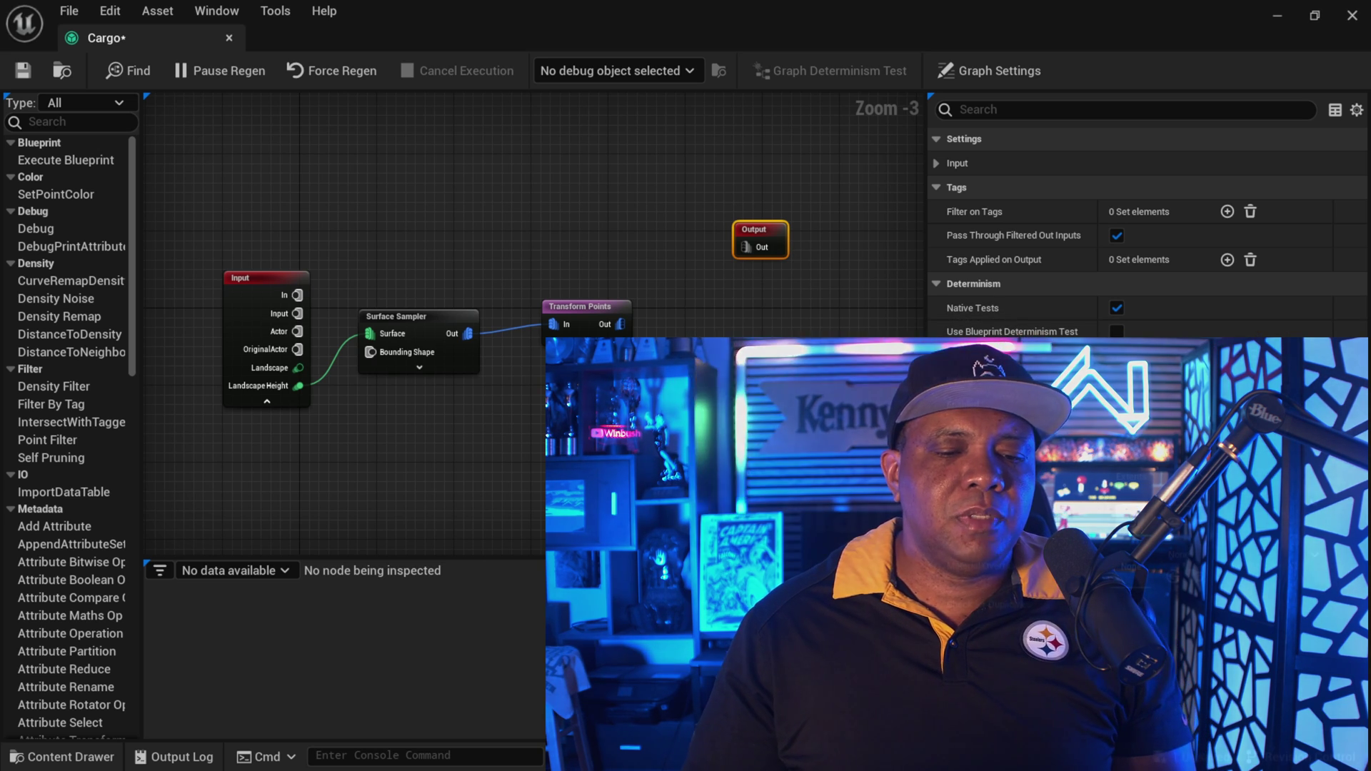
# Add a Spawn Actor node after Transform Points and connect the Transform Points Out to its In
pyautogui.rightClick(626, 413)
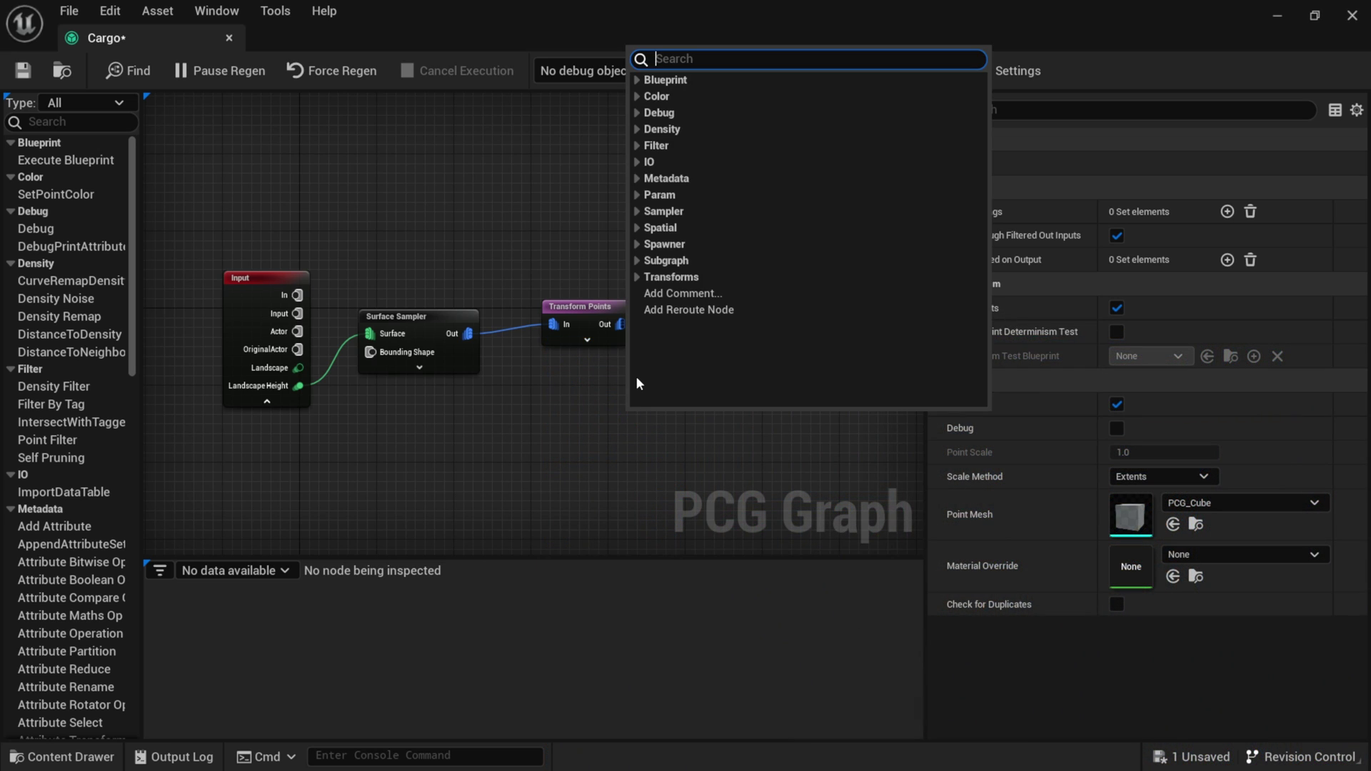
pyautogui.write('actor')
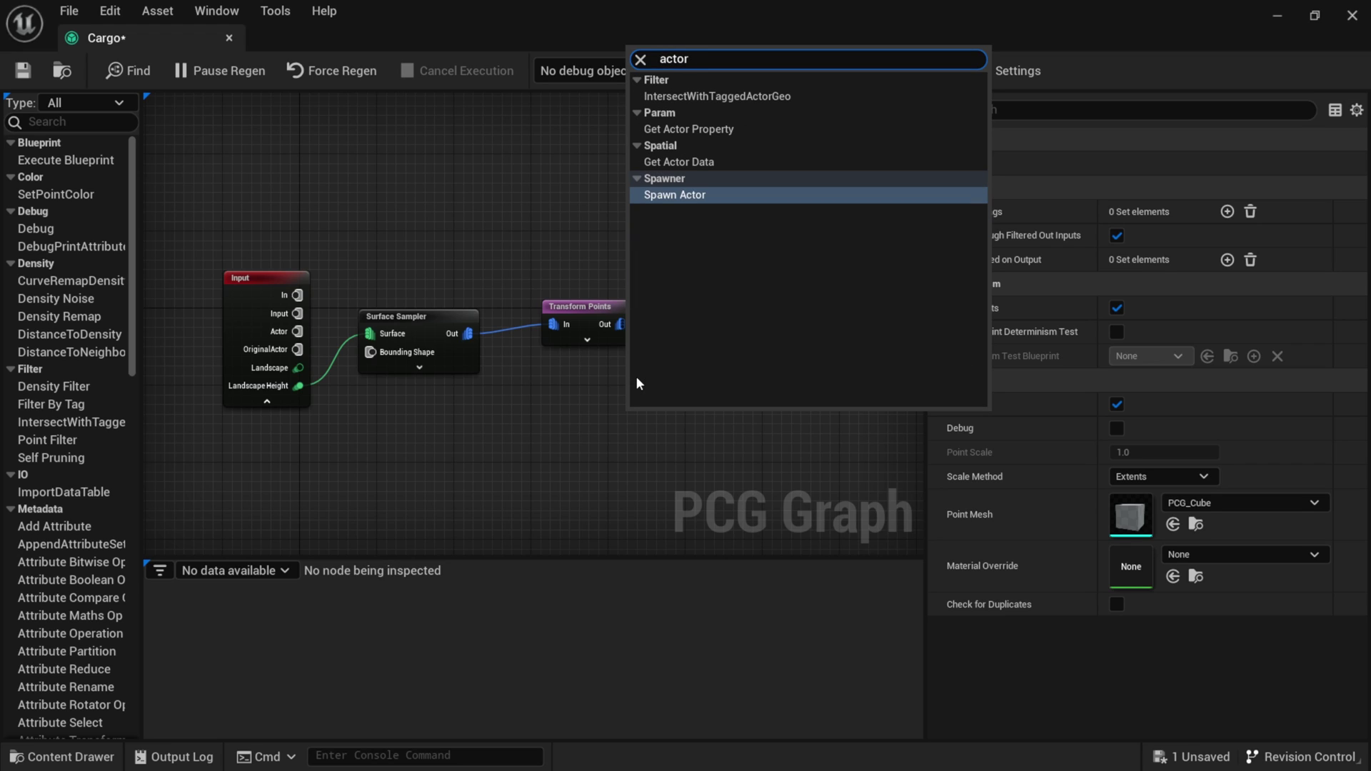
pyautogui.click(677, 194)
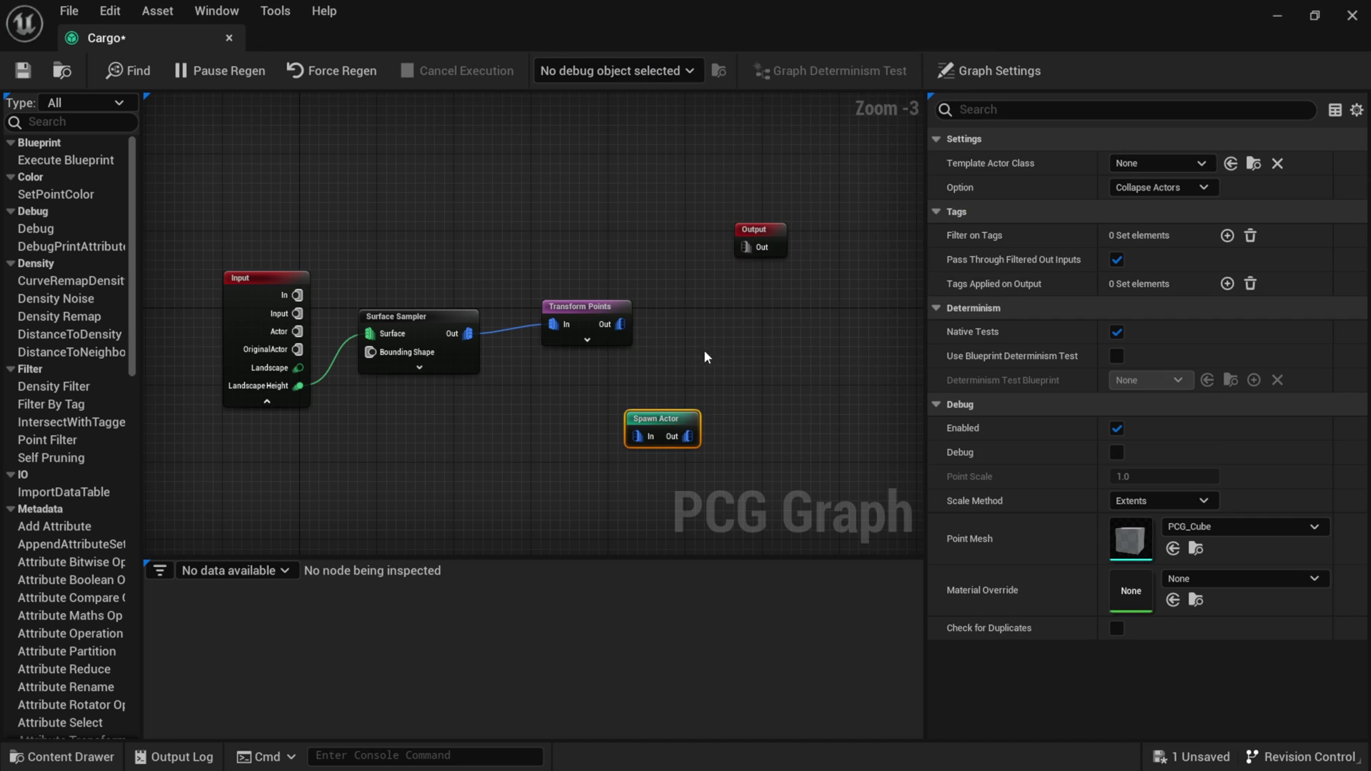
pyautogui.moveTo(652, 424); pyautogui.dragTo(723, 327)
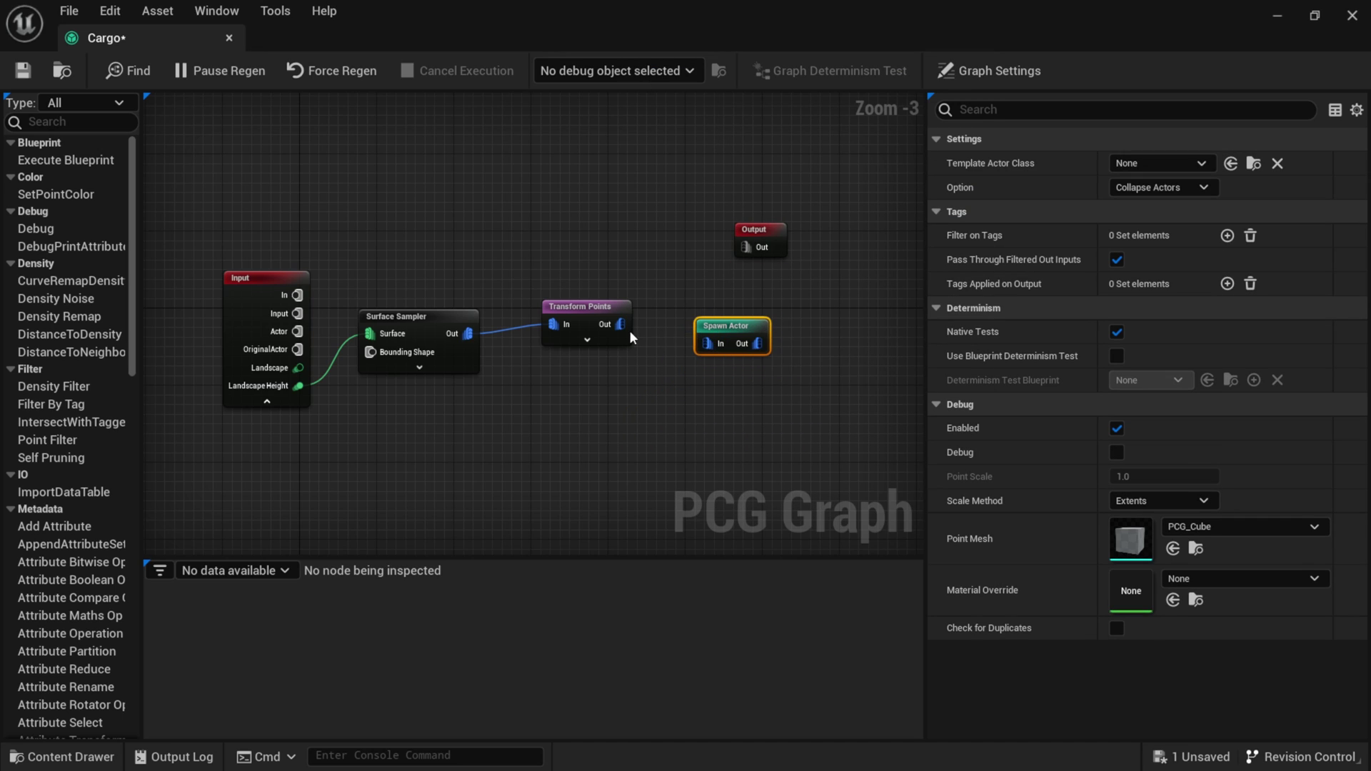
pyautogui.moveTo(622, 324); pyautogui.dragTo(728, 311)
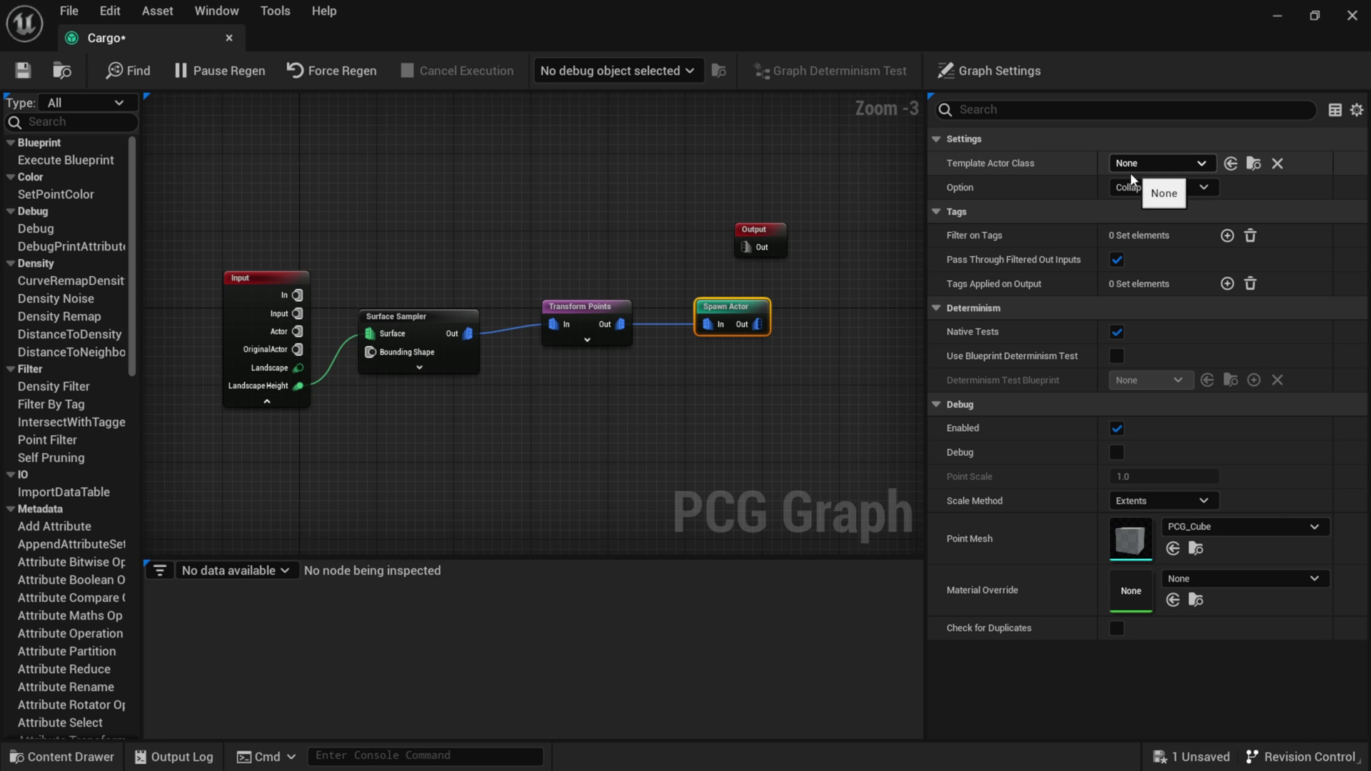
# Shrink the graph editor window to sit beside the Content Browser and open the Cargo Actors folder there
pyautogui.click(1315, 15)
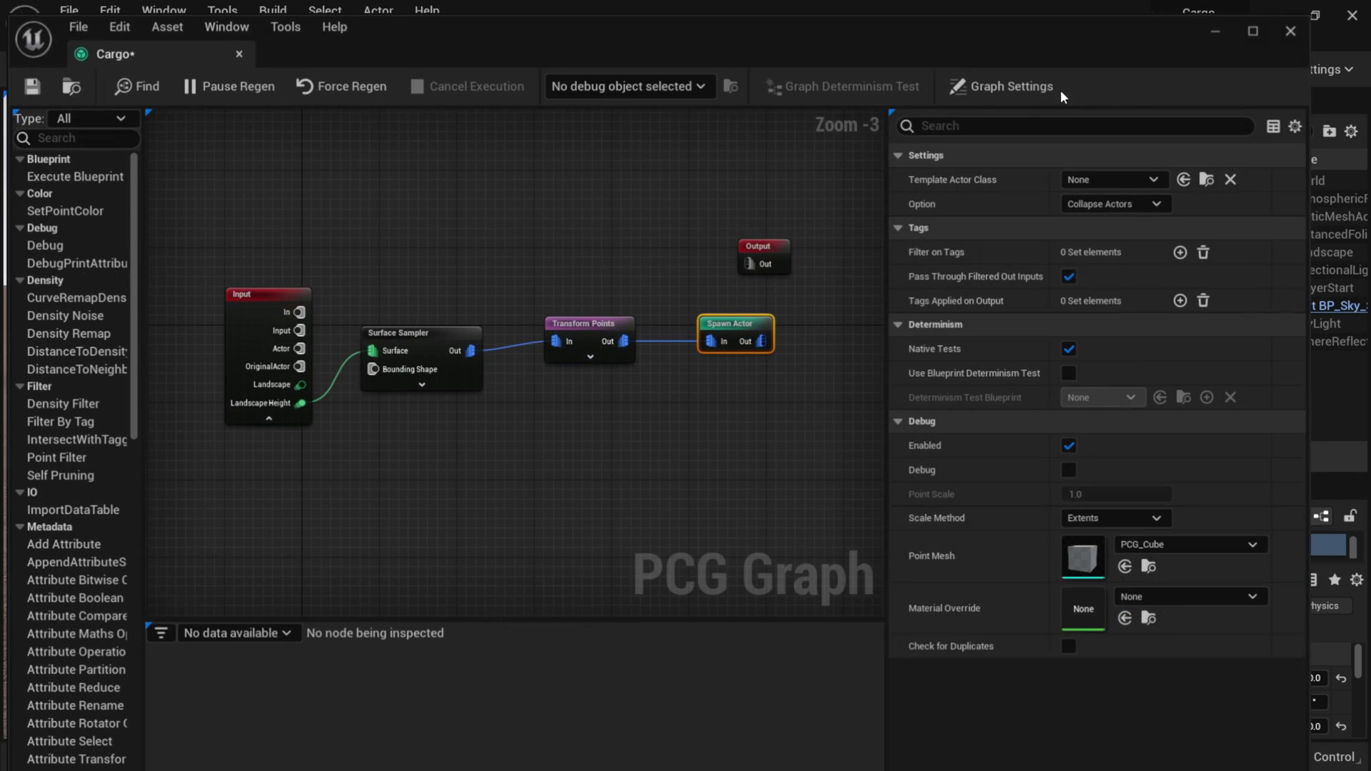
pyautogui.moveTo(12, 15); pyautogui.dragTo(265, 220)
pyautogui.moveTo(744, 233); pyautogui.dragTo(841, 58)
pyautogui.click(65, 756)
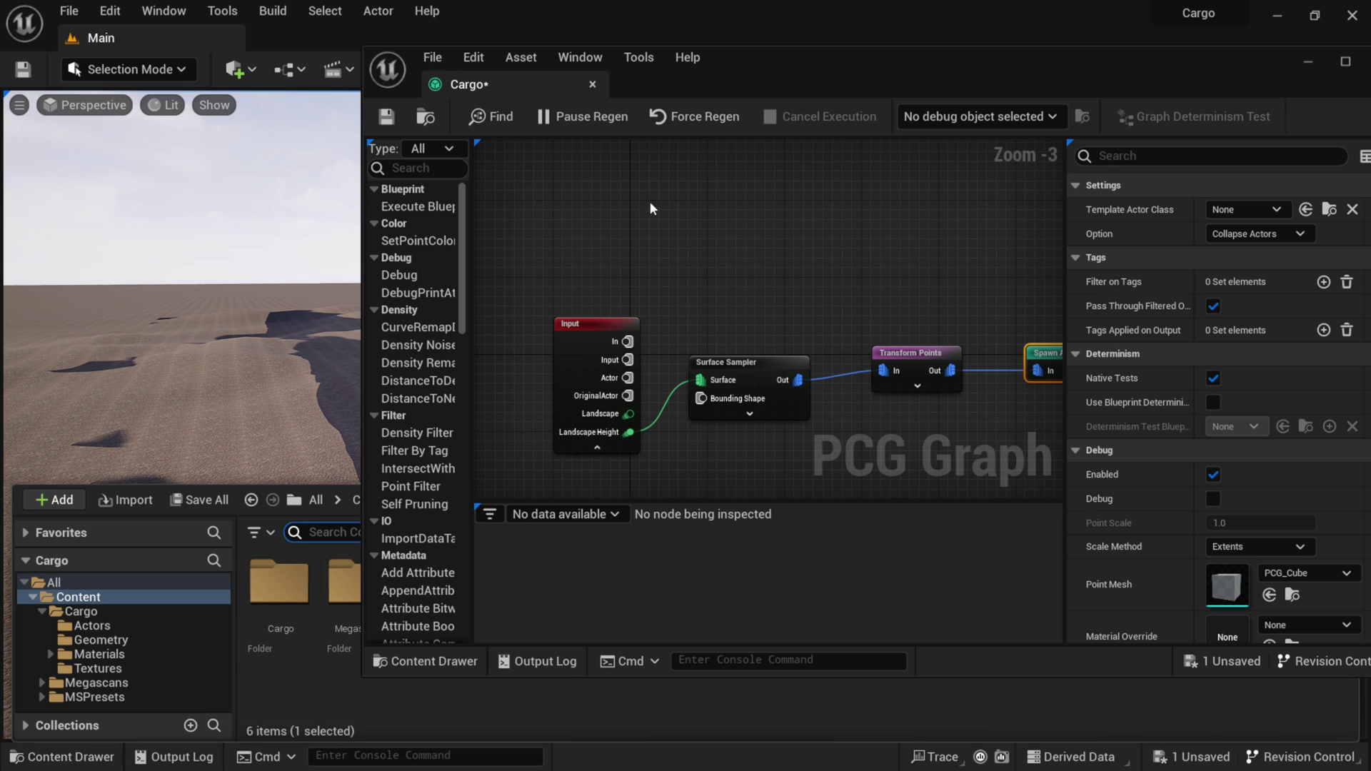
pyautogui.click(1309, 62)
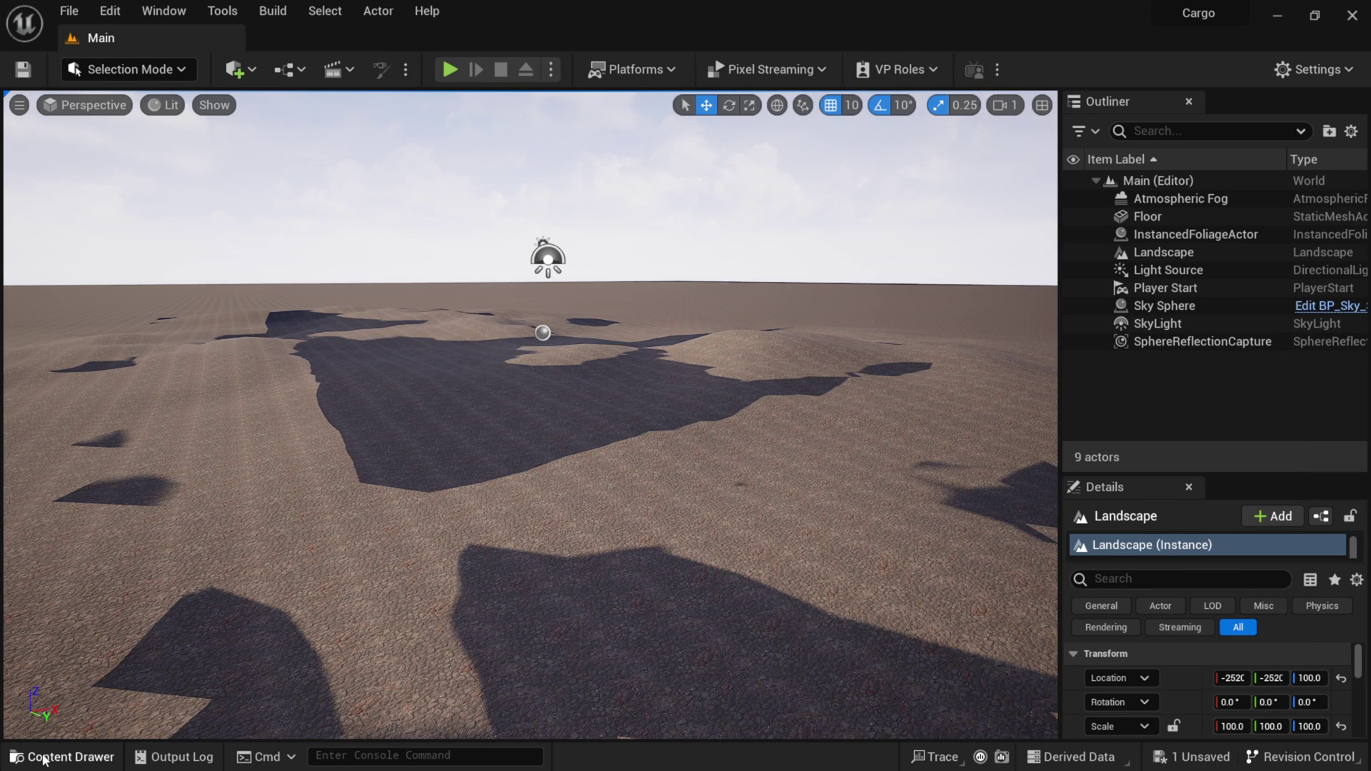
pyautogui.click(49, 757)
pyautogui.moveTo(844, 84); pyautogui.dragTo(894, 50)
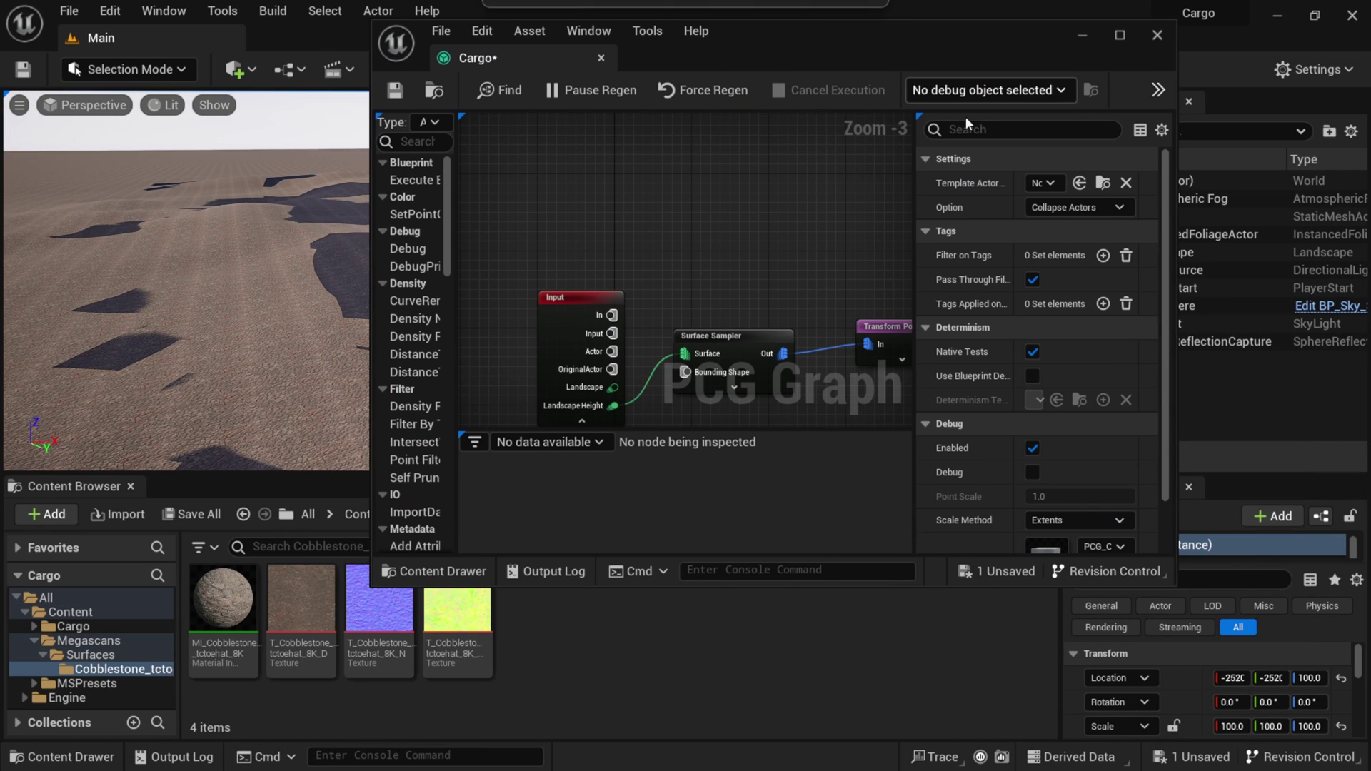
pyautogui.moveTo(1171, 213); pyautogui.dragTo(1319, 212)
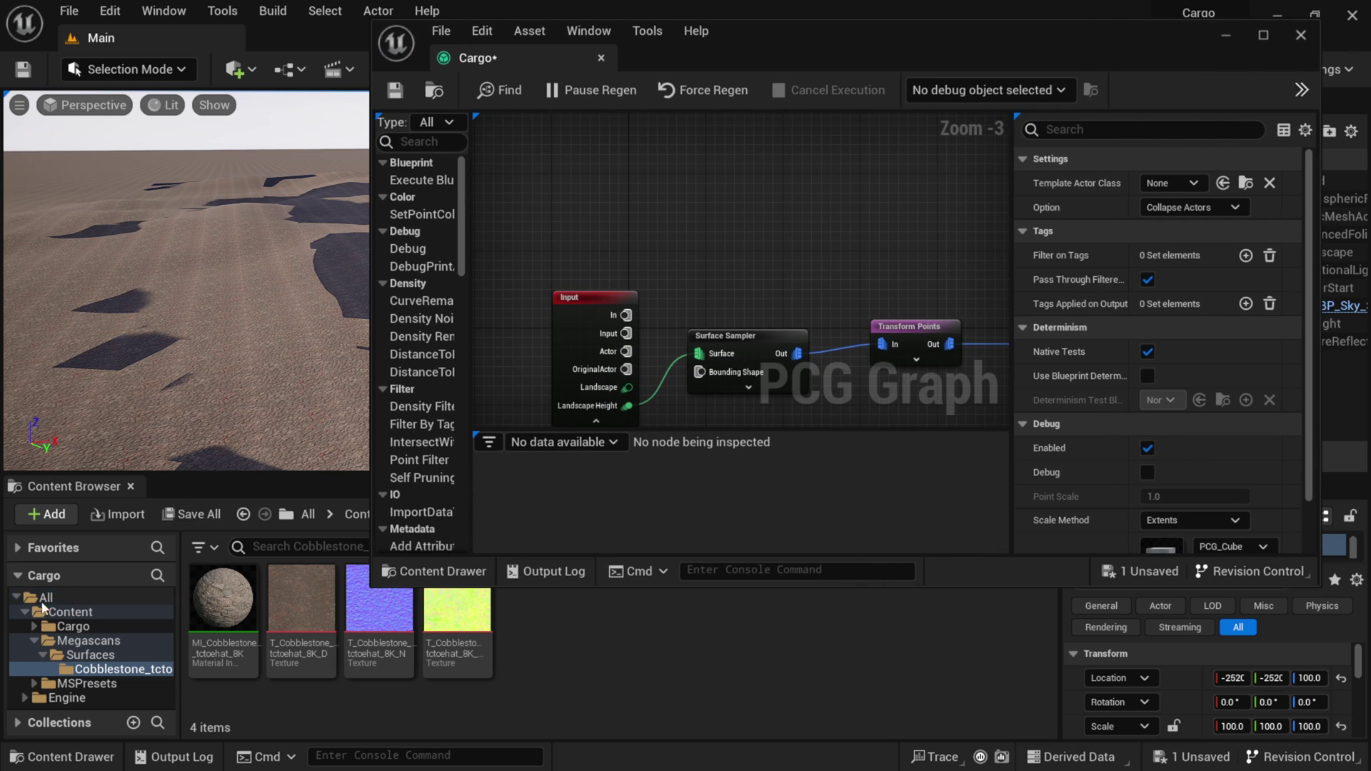
pyautogui.click(70, 626)
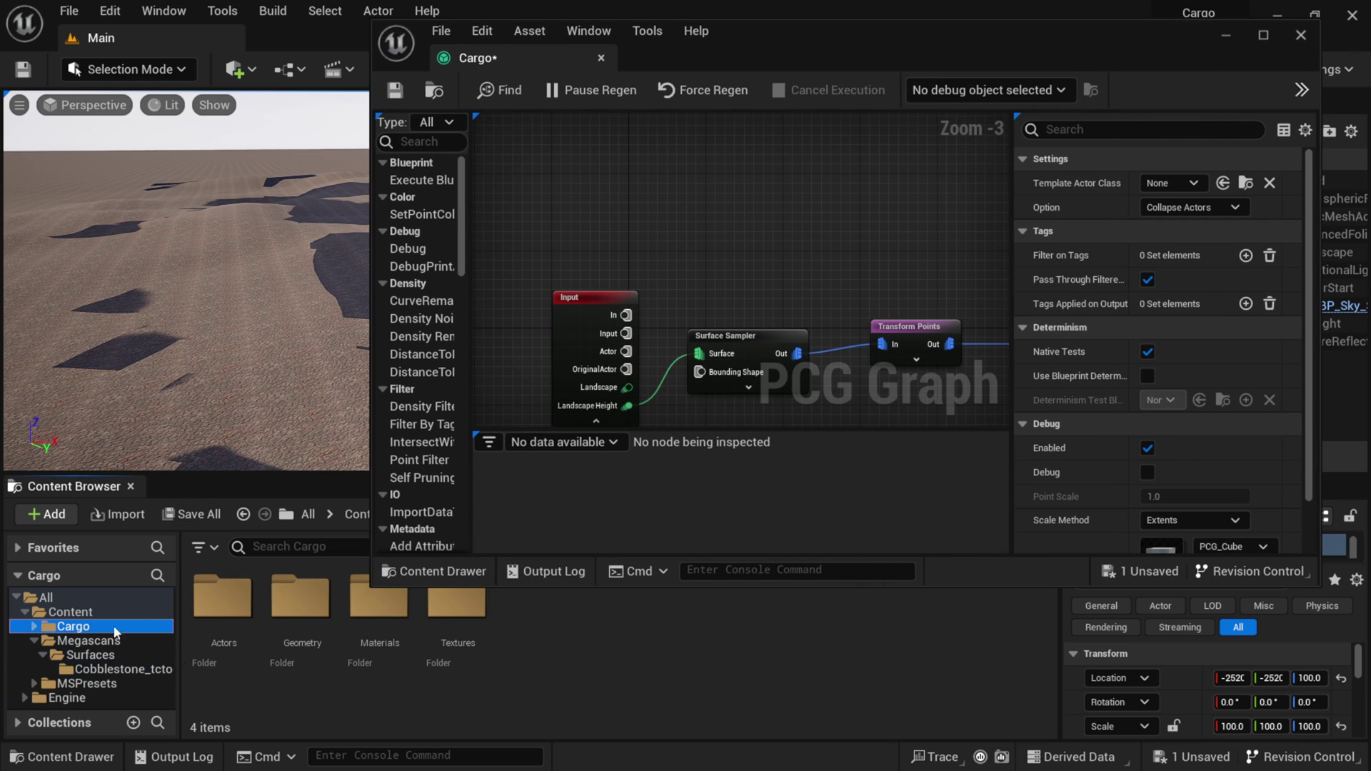
pyautogui.doubleClick(221, 603)
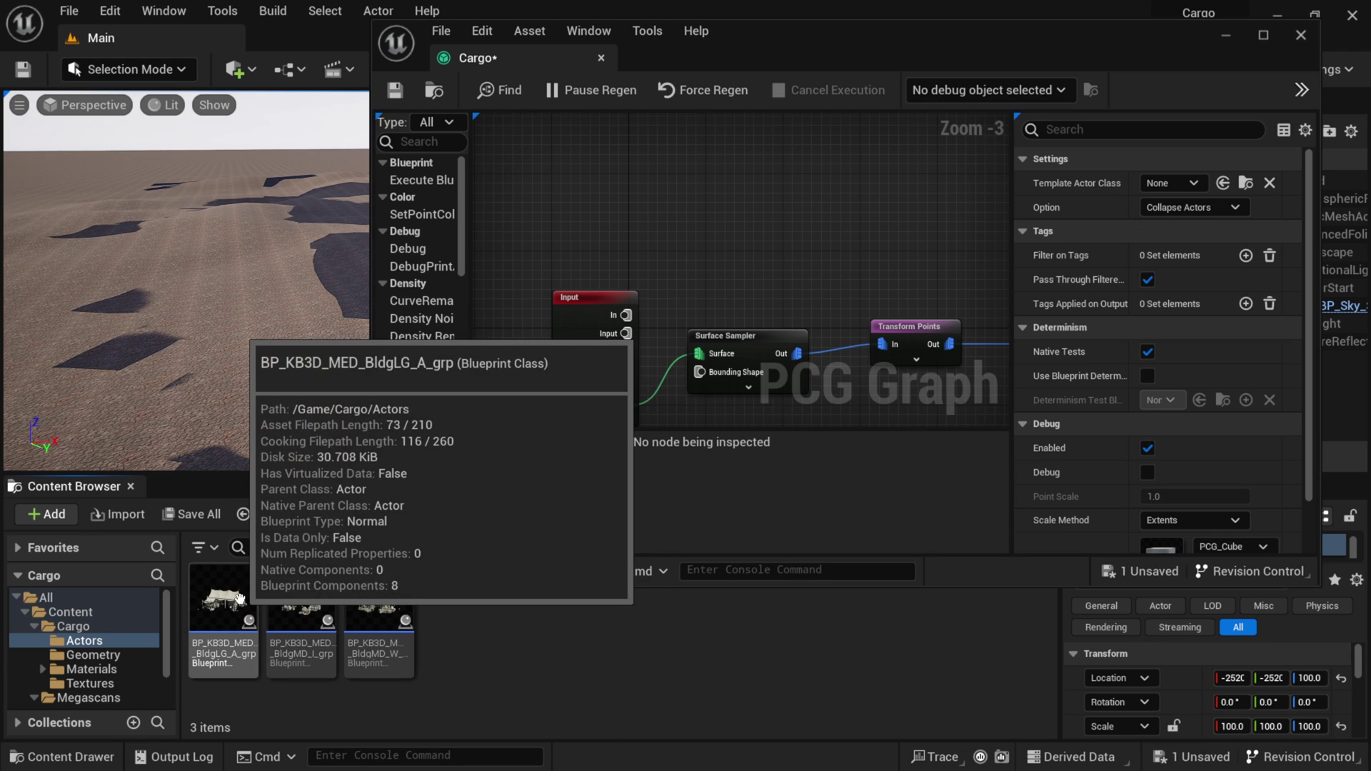
# Assign BP_KB3D_MED_BldgLG_A_grp as the Spawn Actor node's Template Actor Class, maximize the graph editor and save the graph
pyautogui.moveTo(230, 602); pyautogui.dragTo(1170, 188)
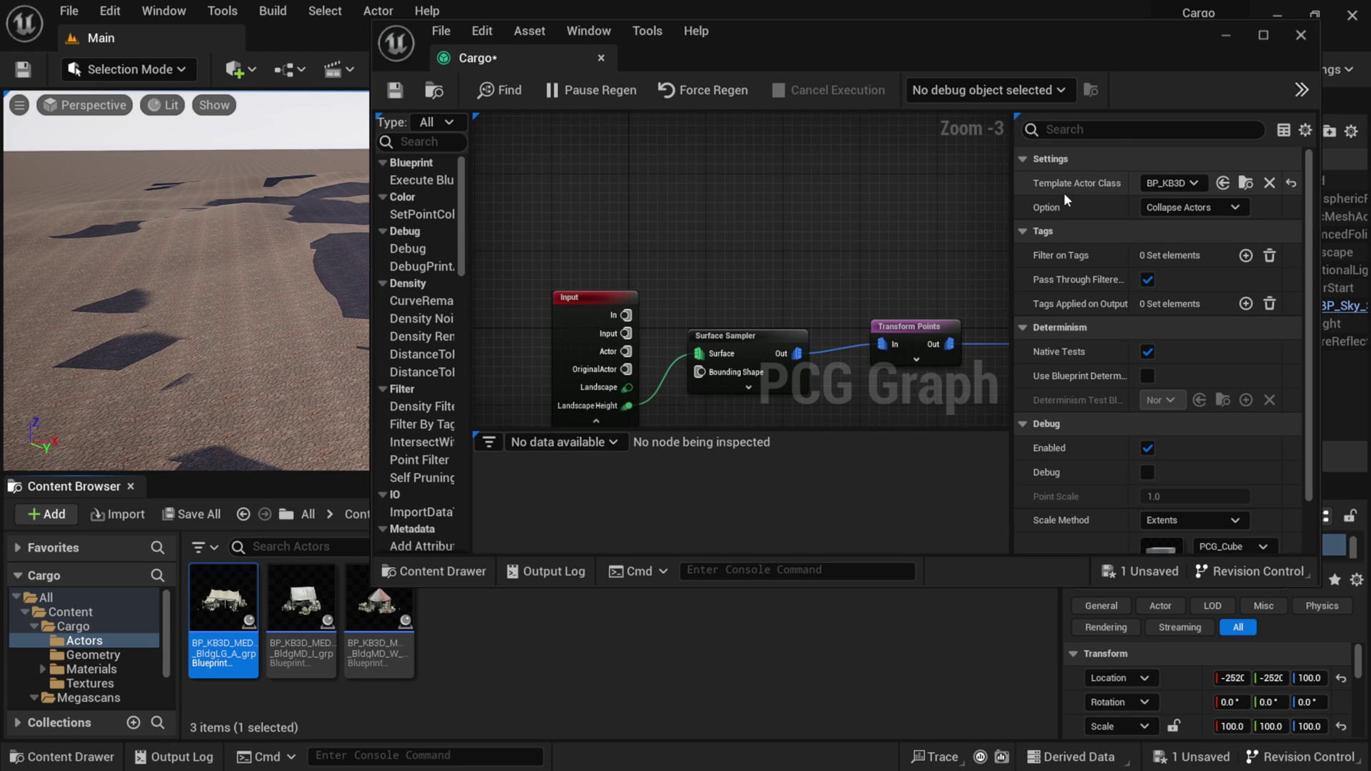
pyautogui.click(1265, 34)
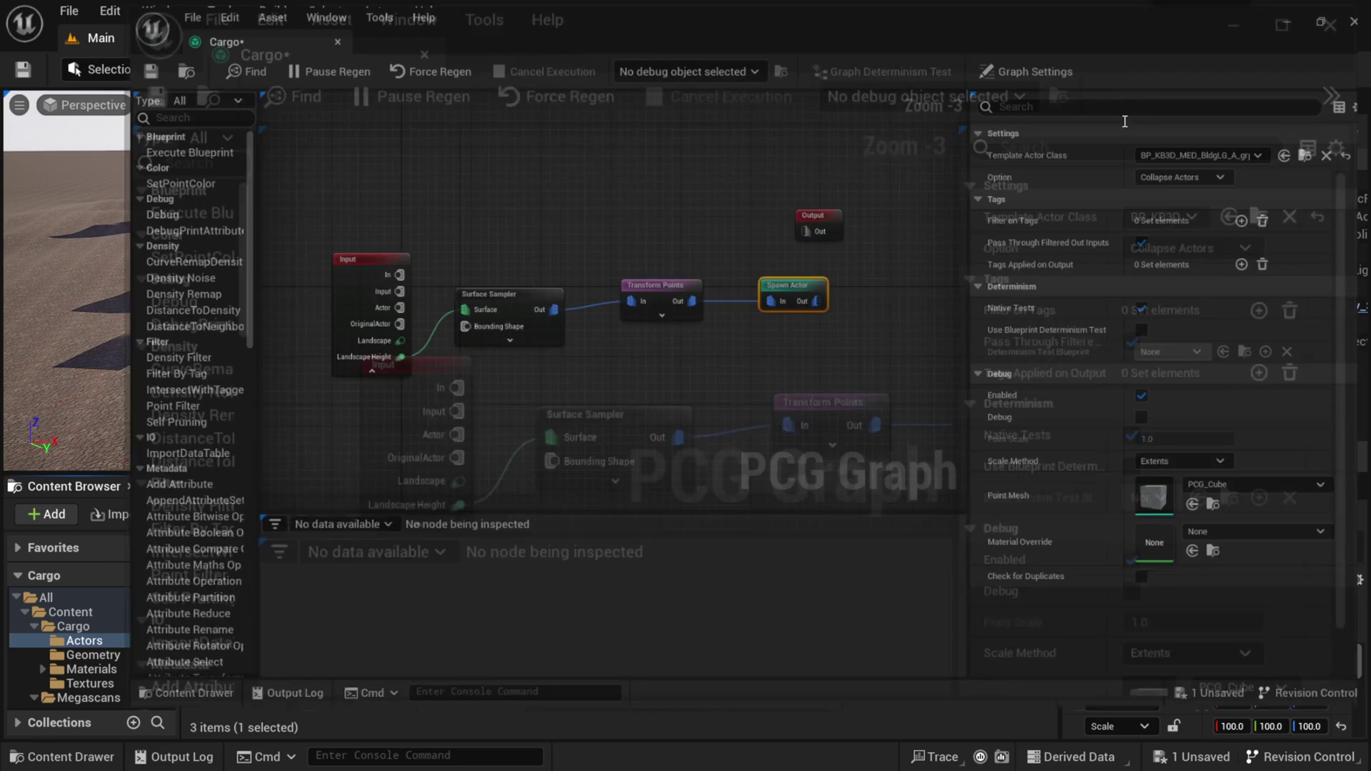
pyautogui.click(1245, 165)
pyautogui.click(1018, 173)
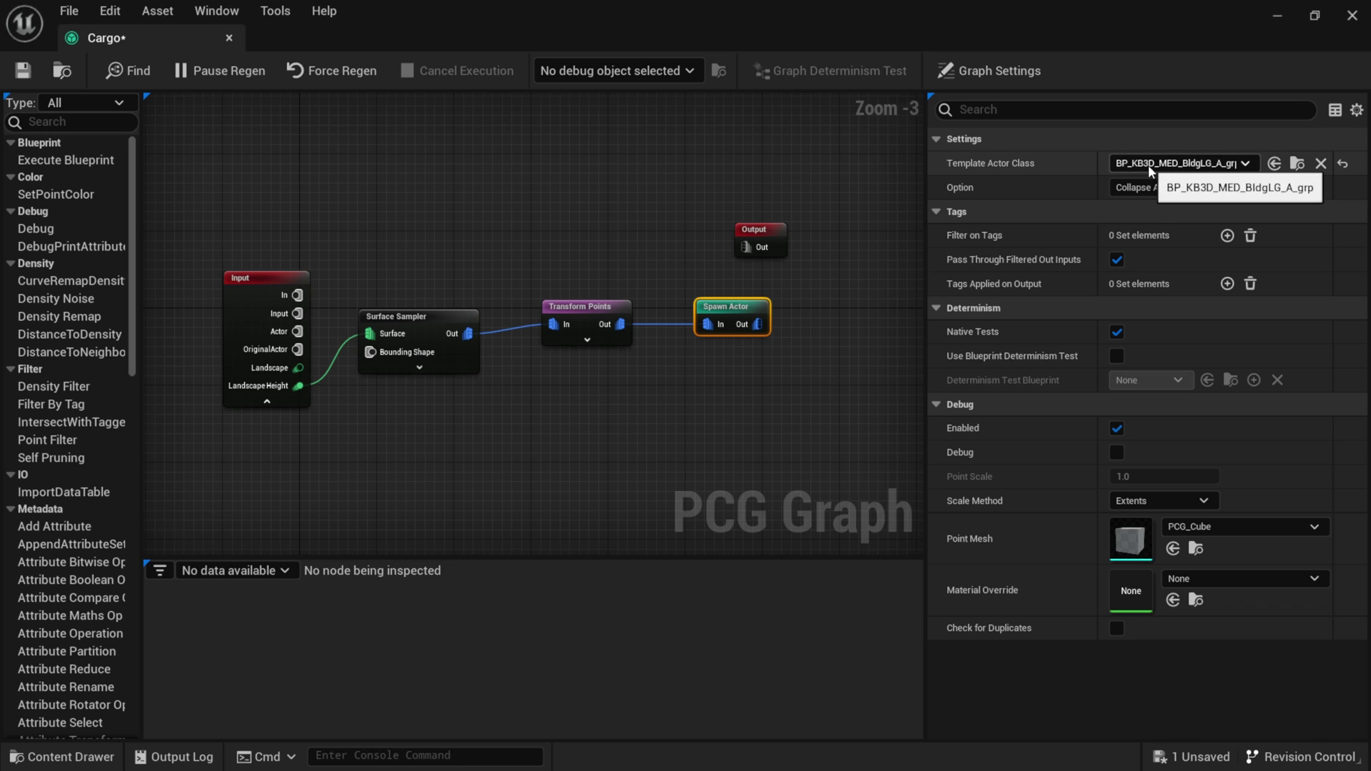
pyautogui.hotkey('ctrl', 's')
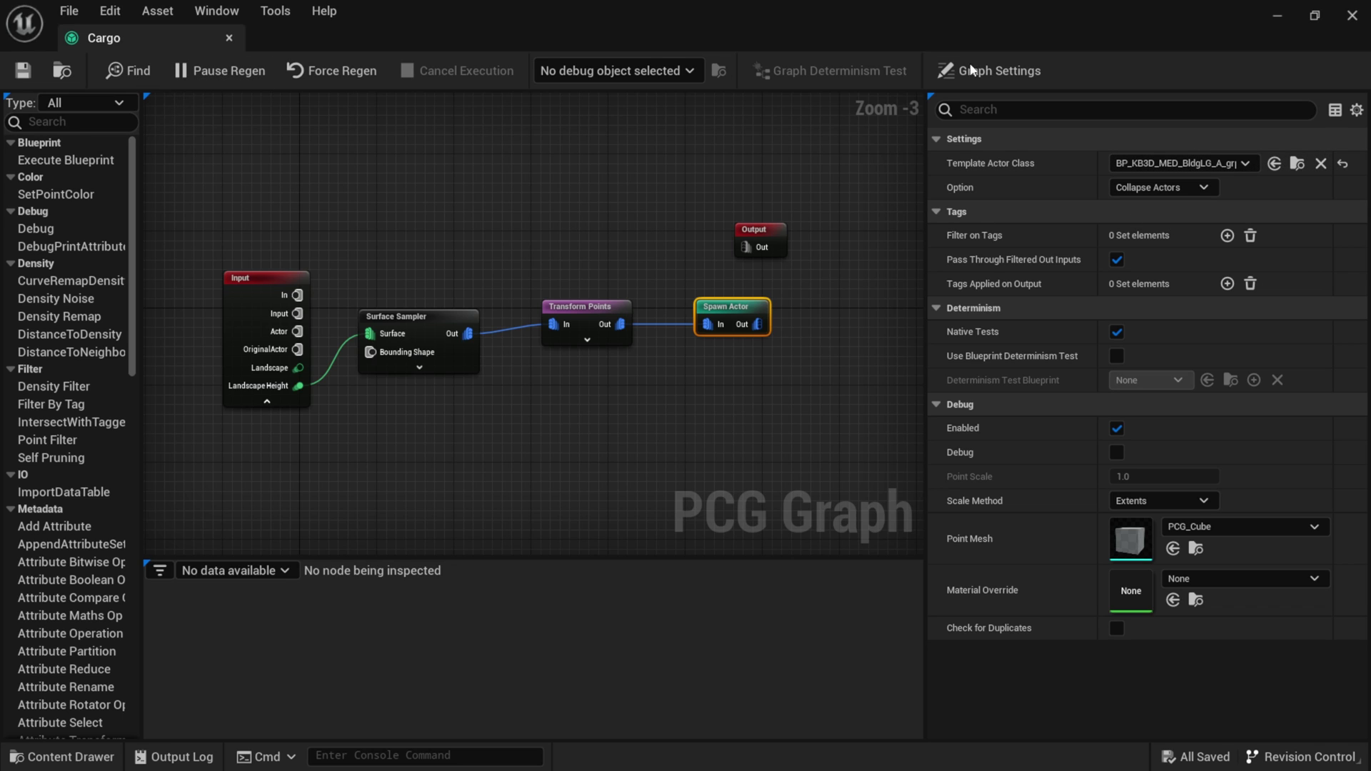
# Place the Cargo PCG Graph from the main Content folder onto the landscape in the level and view the whole volume
pyautogui.click(1279, 16)
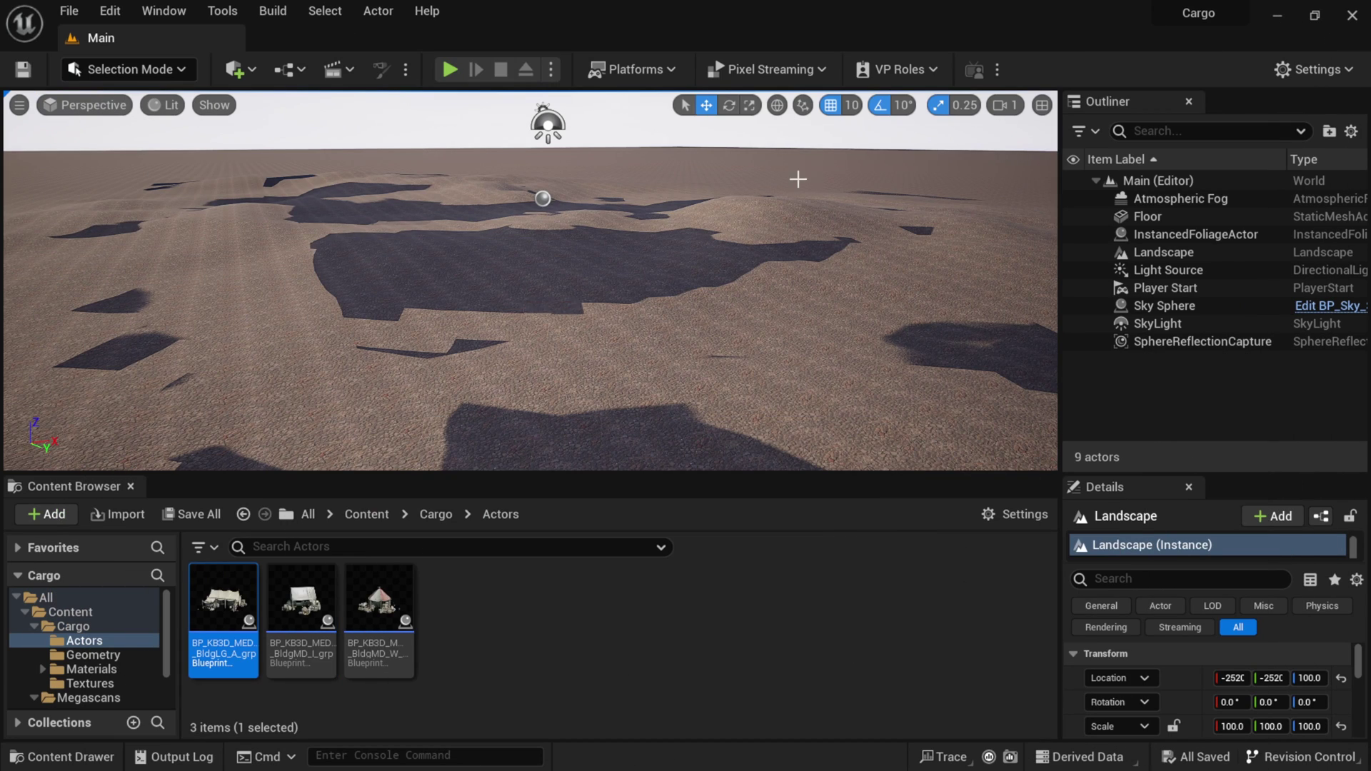
pyautogui.moveTo(530, 280)
pyautogui.mouseDown(button='right')
pyautogui.moveTo(472, 307)
pyautogui.moveTo(501, 291)
pyautogui.moveTo(477, 289)
pyautogui.moveTo(533, 265)
pyautogui.mouseUp(button='right')
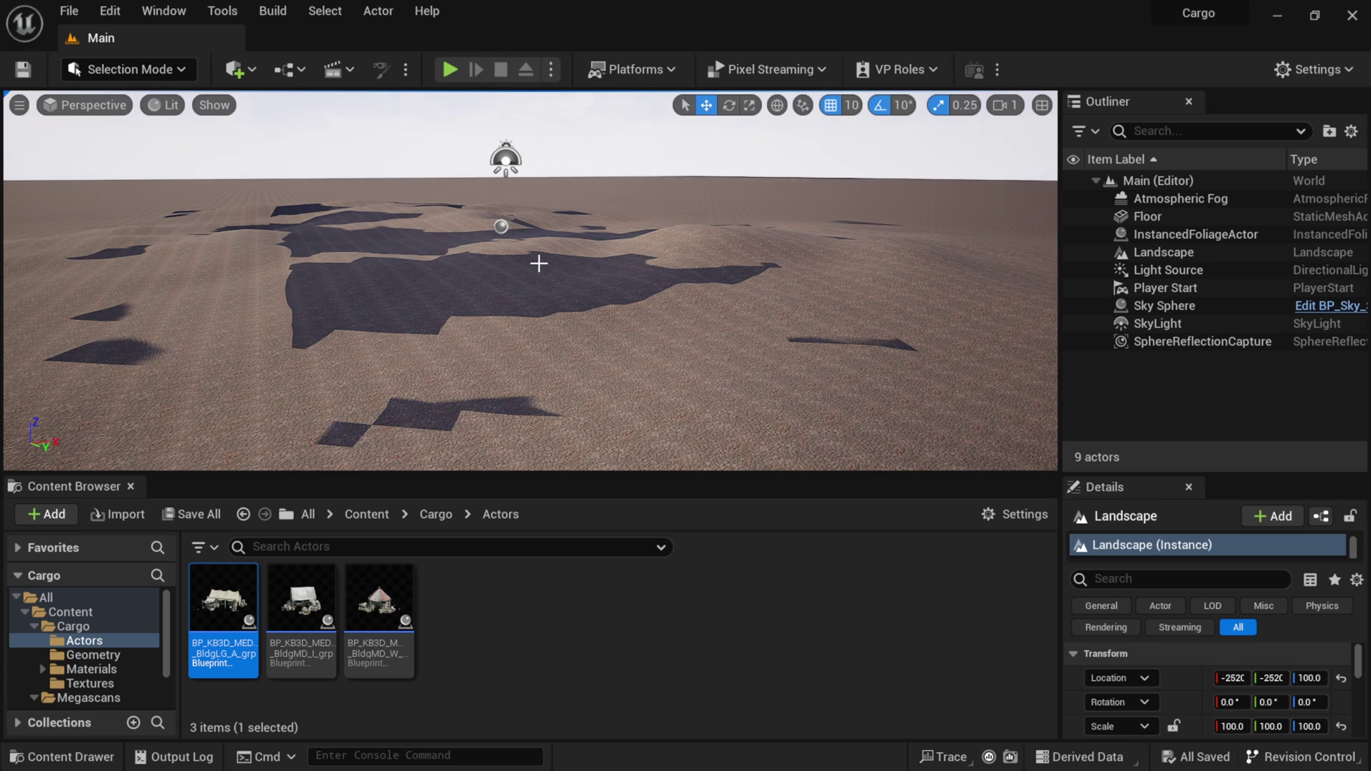
pyautogui.click(70, 613)
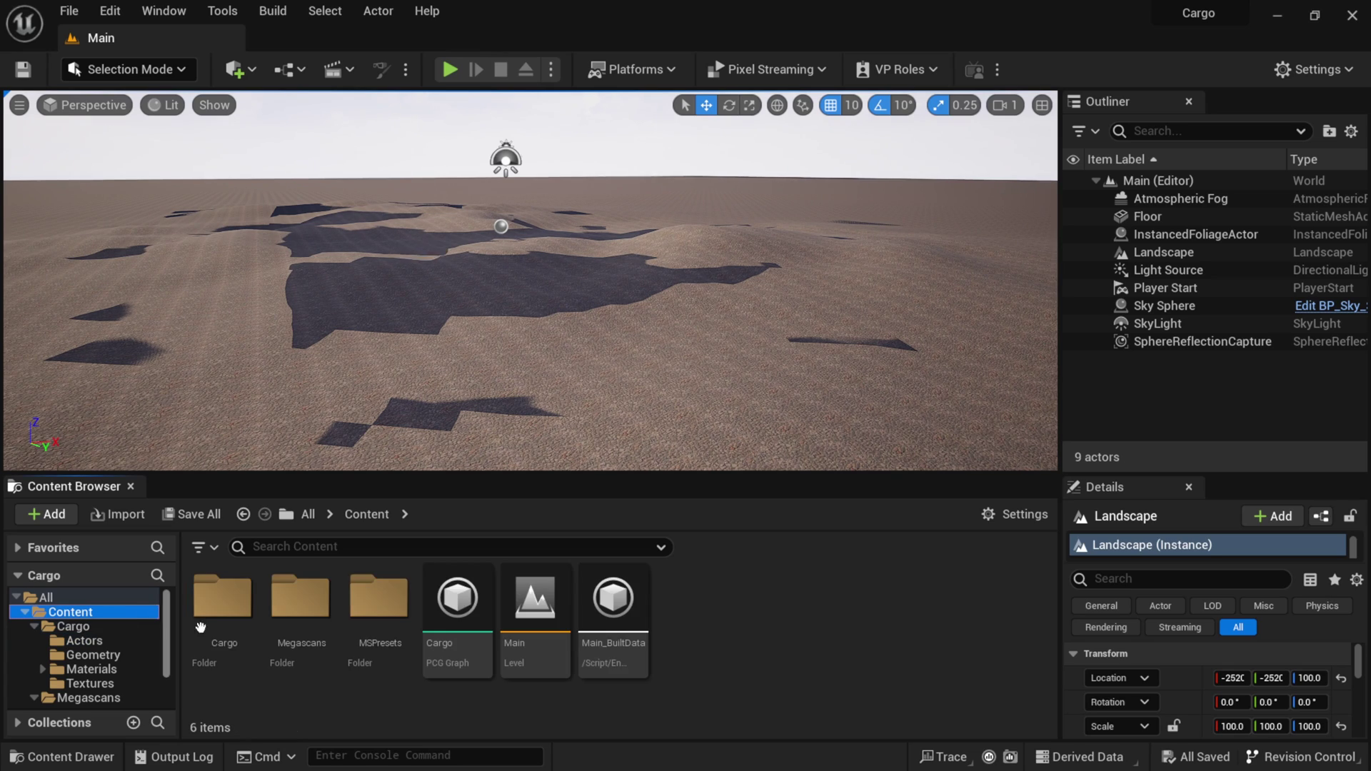
pyautogui.moveTo(457, 661); pyautogui.dragTo(512, 297)
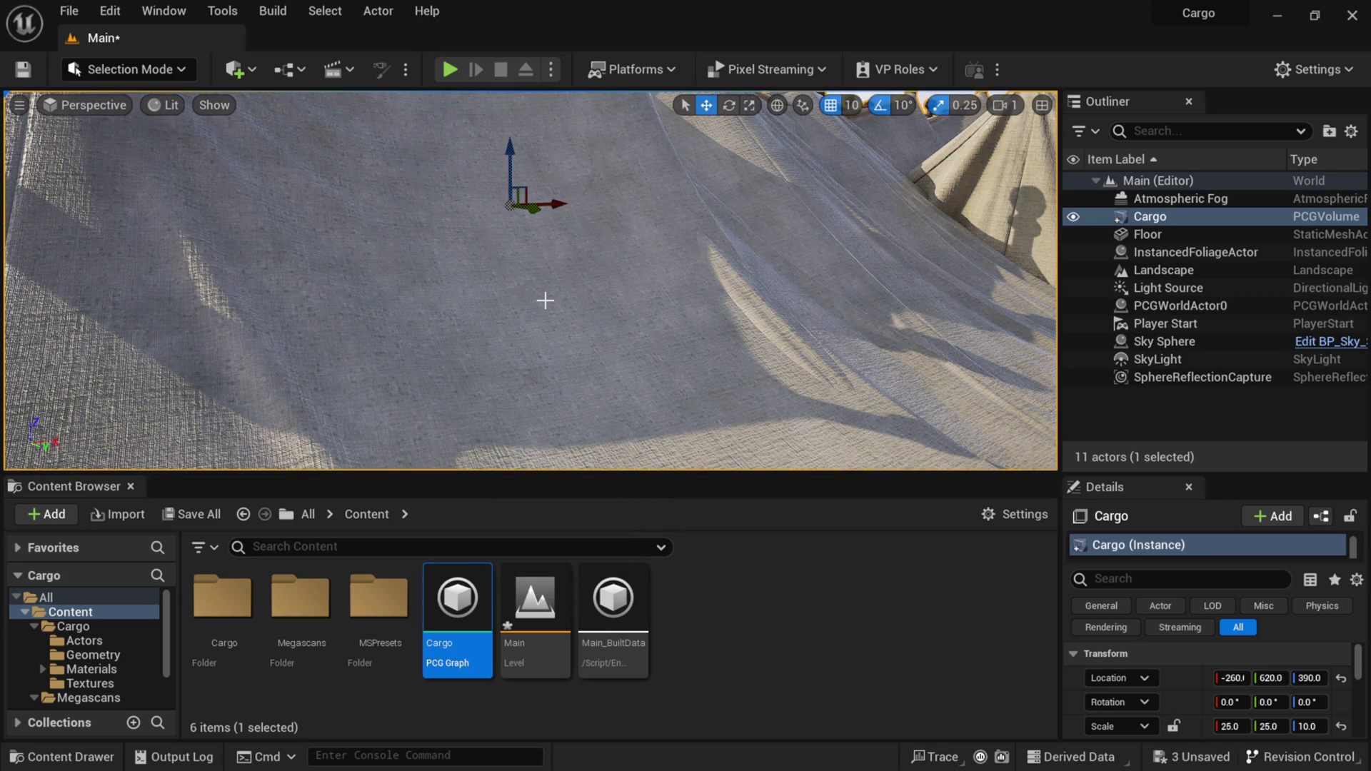
pyautogui.press('s')
pyautogui.moveTo(512, 297); pyautogui.dragTo(514, 297, button='right')
pyautogui.scroll(-12, 530, 281)
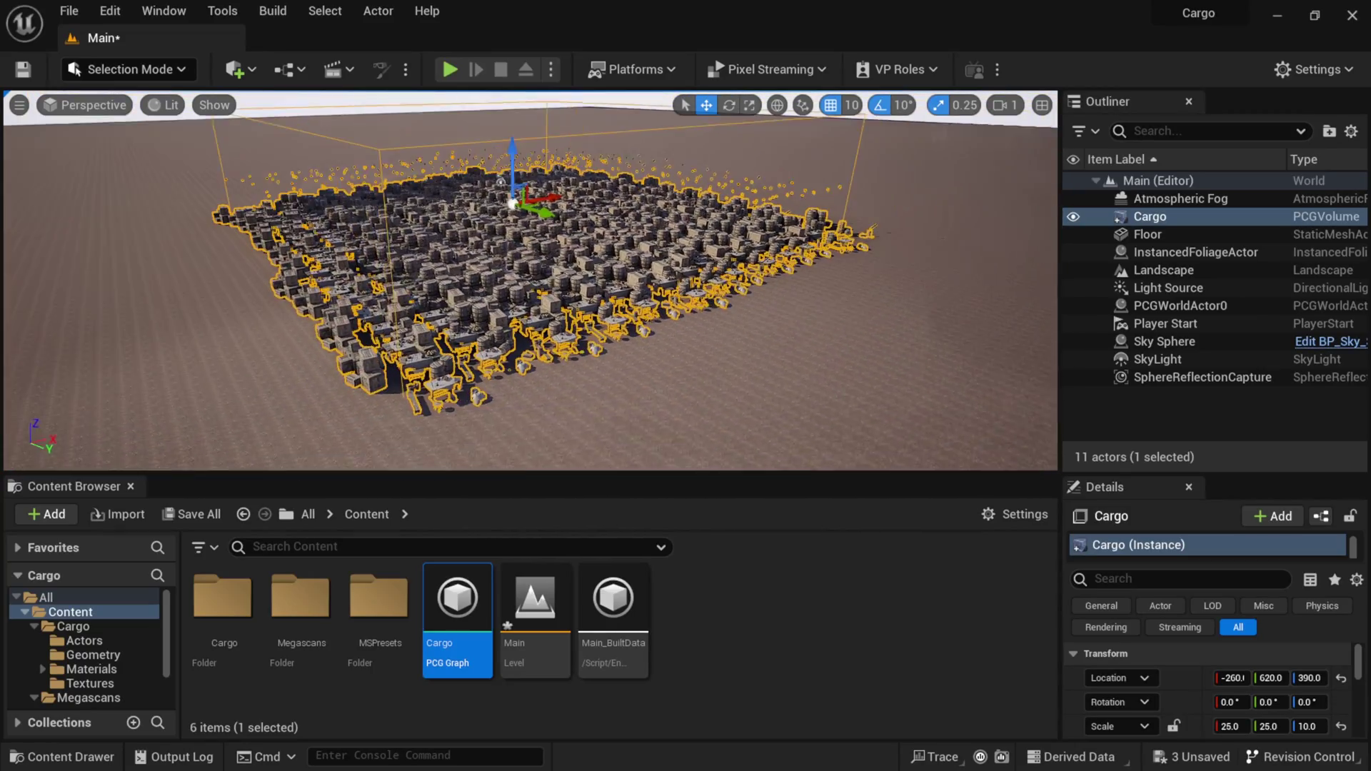
pyautogui.press('w')
pyautogui.moveTo(926, 387); pyautogui.dragTo(914, 387, button='right')
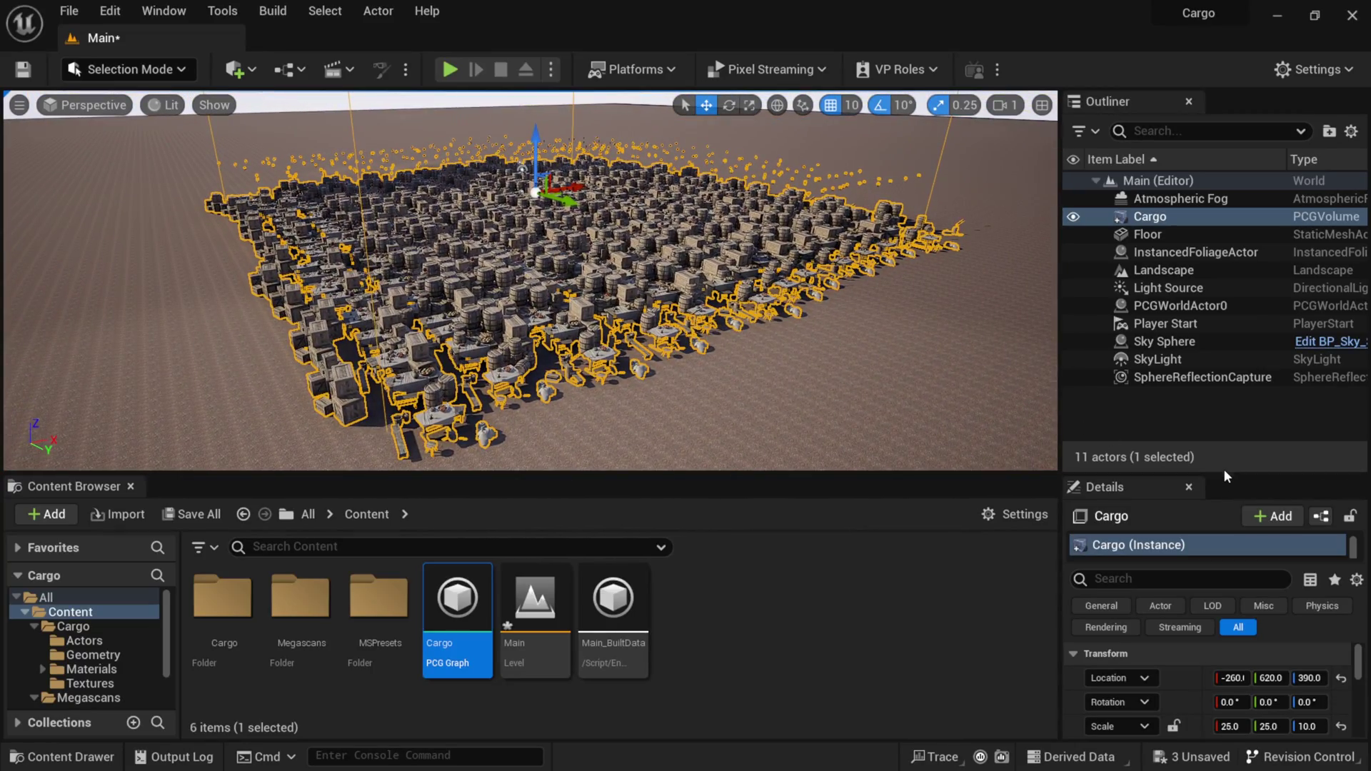
# Enlarge the Details area, reset the Cargo volume's location to 0, 0, 0 and lock its scale proportions
pyautogui.moveTo(1223, 473); pyautogui.dragTo(1223, 286)
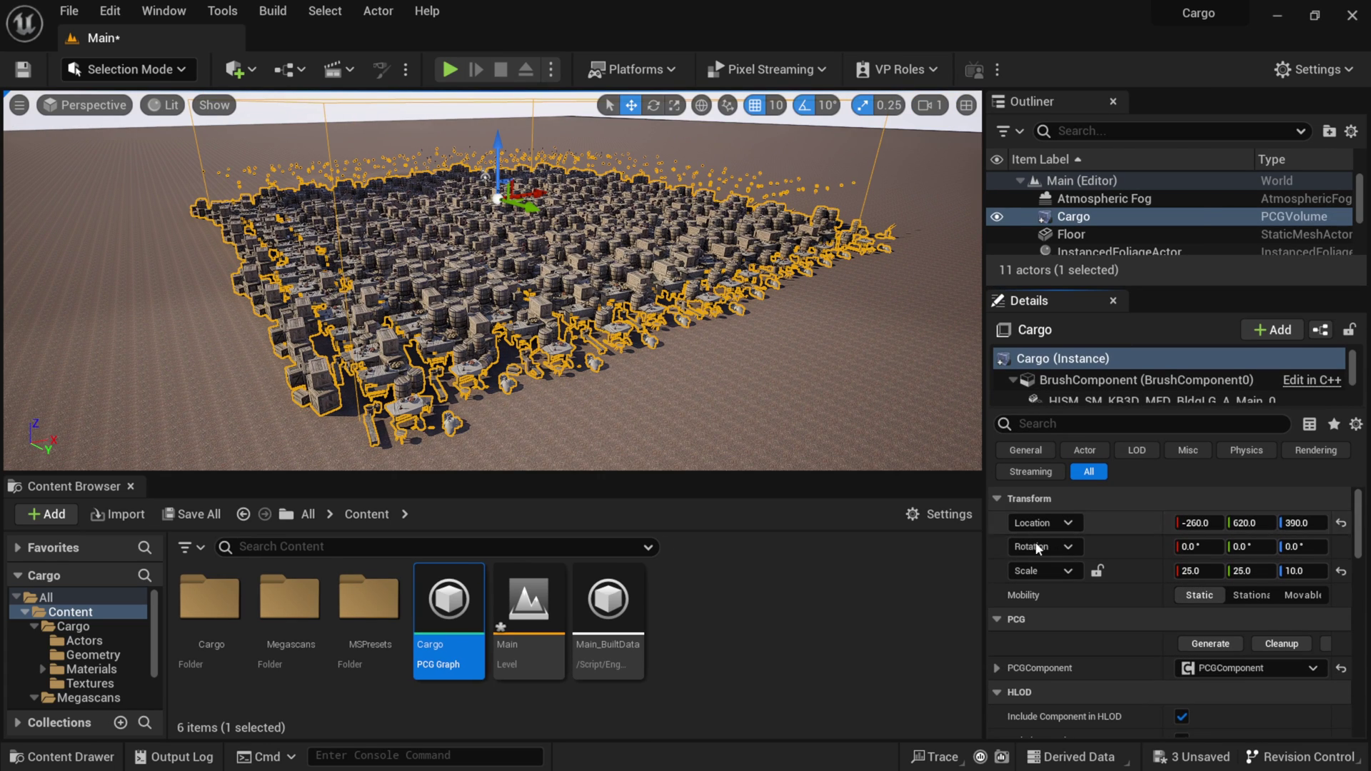
pyautogui.click(1341, 524)
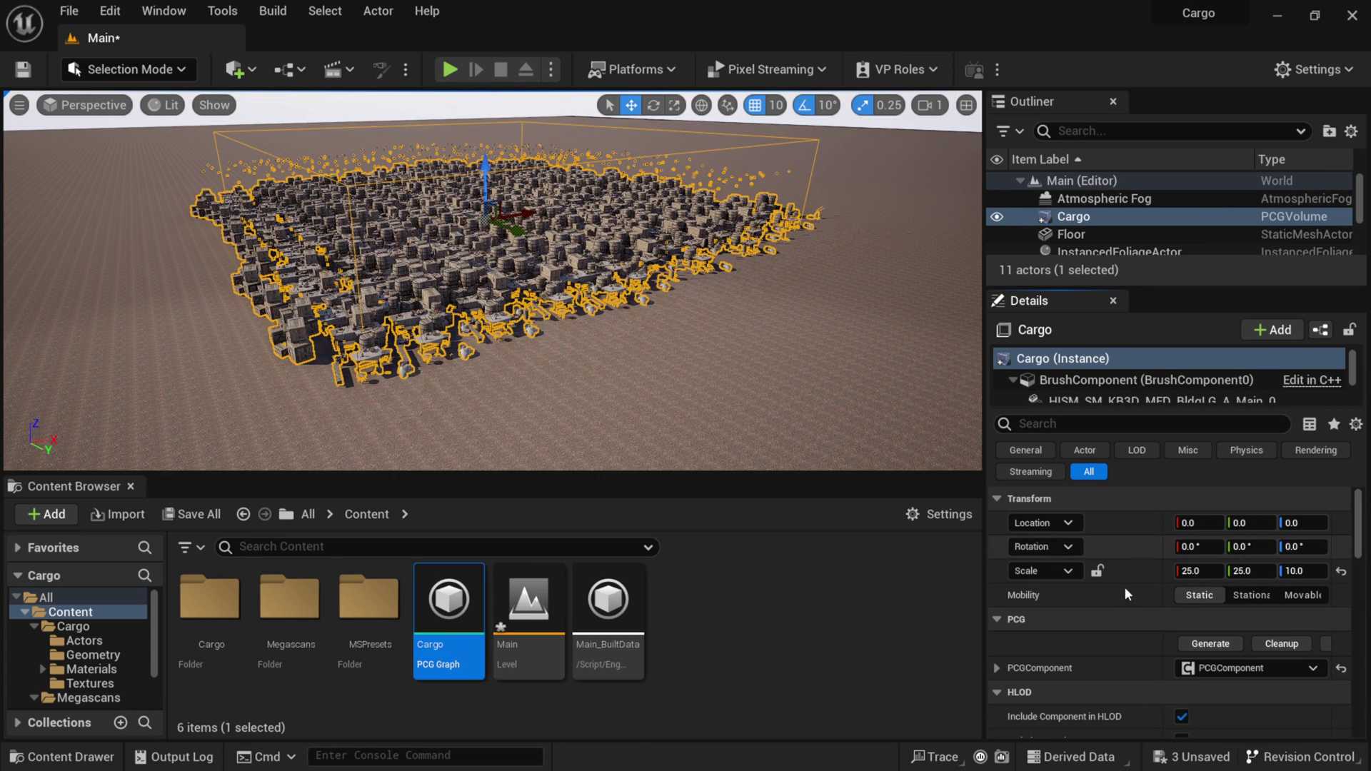
pyautogui.click(1098, 572)
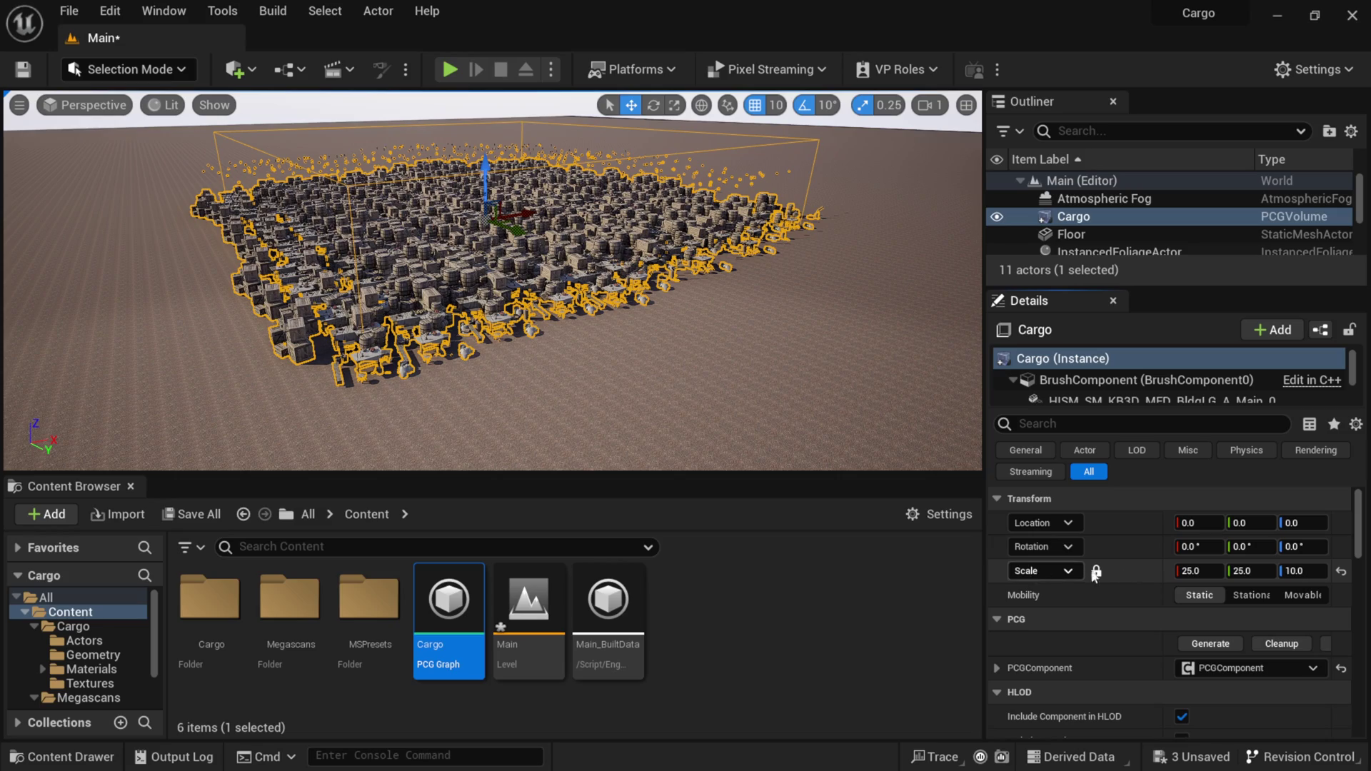
# Set the Cargo volume's X scale to 50 with proportions locked, view the scattered models and save all modified content
pyautogui.click(1189, 571)
pyautogui.write('50')
pyautogui.press('Return')
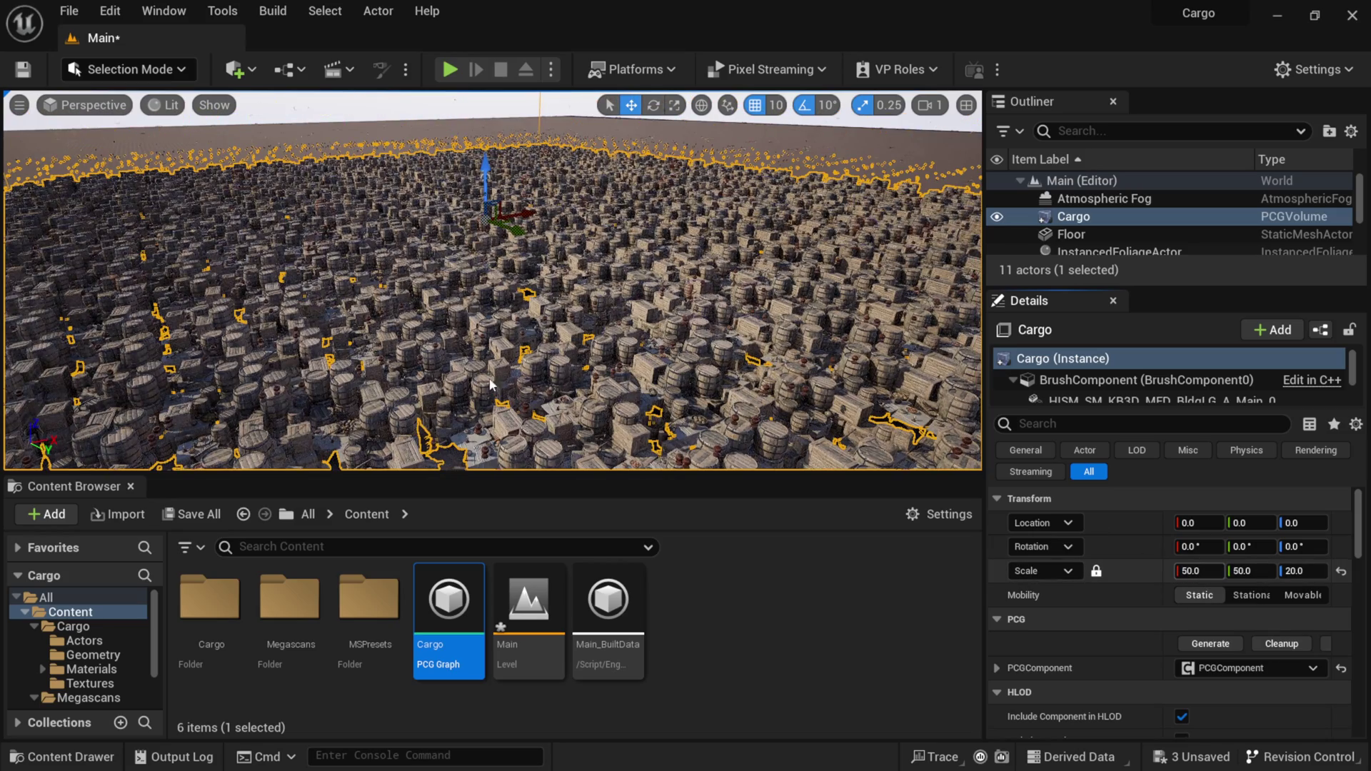
pyautogui.moveTo(493, 280); pyautogui.dragTo(546, 328, button='right')
pyautogui.moveTo(443, 291); pyautogui.dragTo(378, 335, button='right')
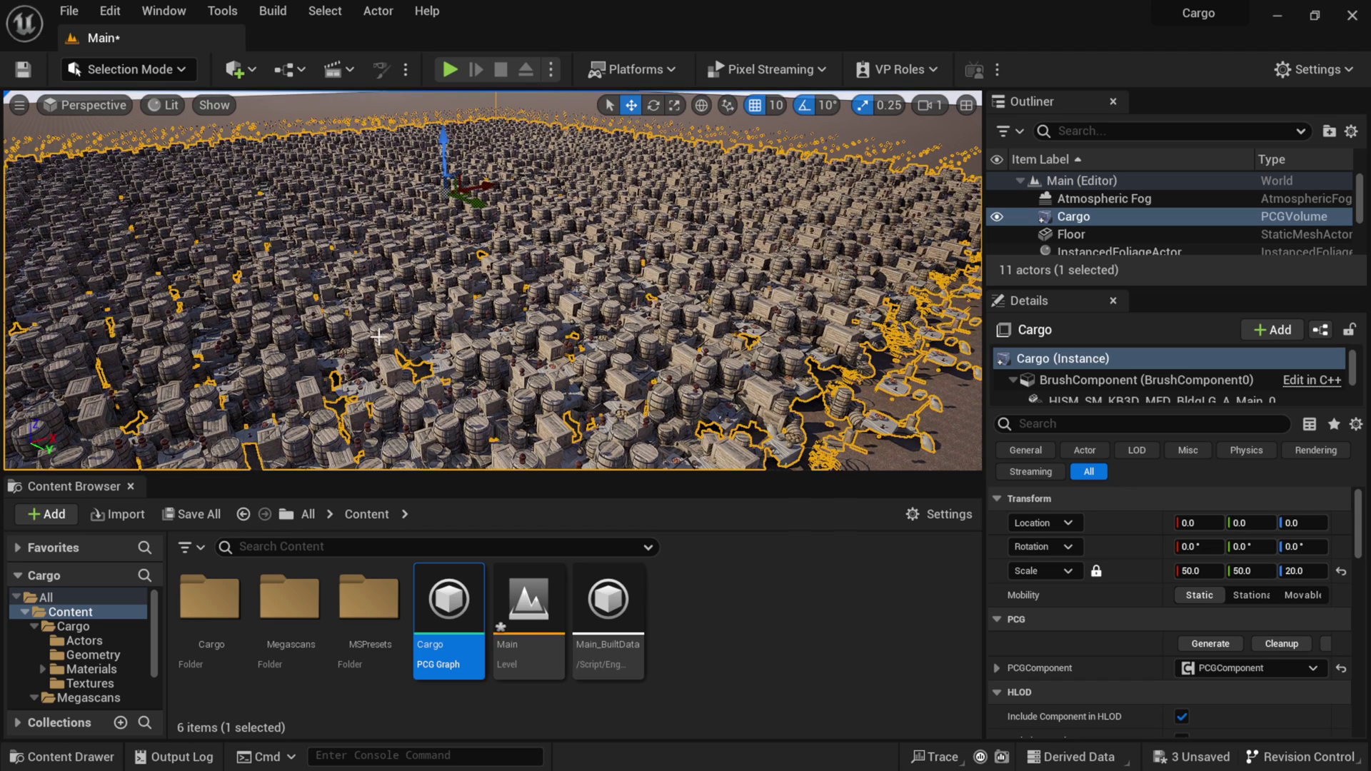
pyautogui.click(194, 515)
pyautogui.click(792, 594)
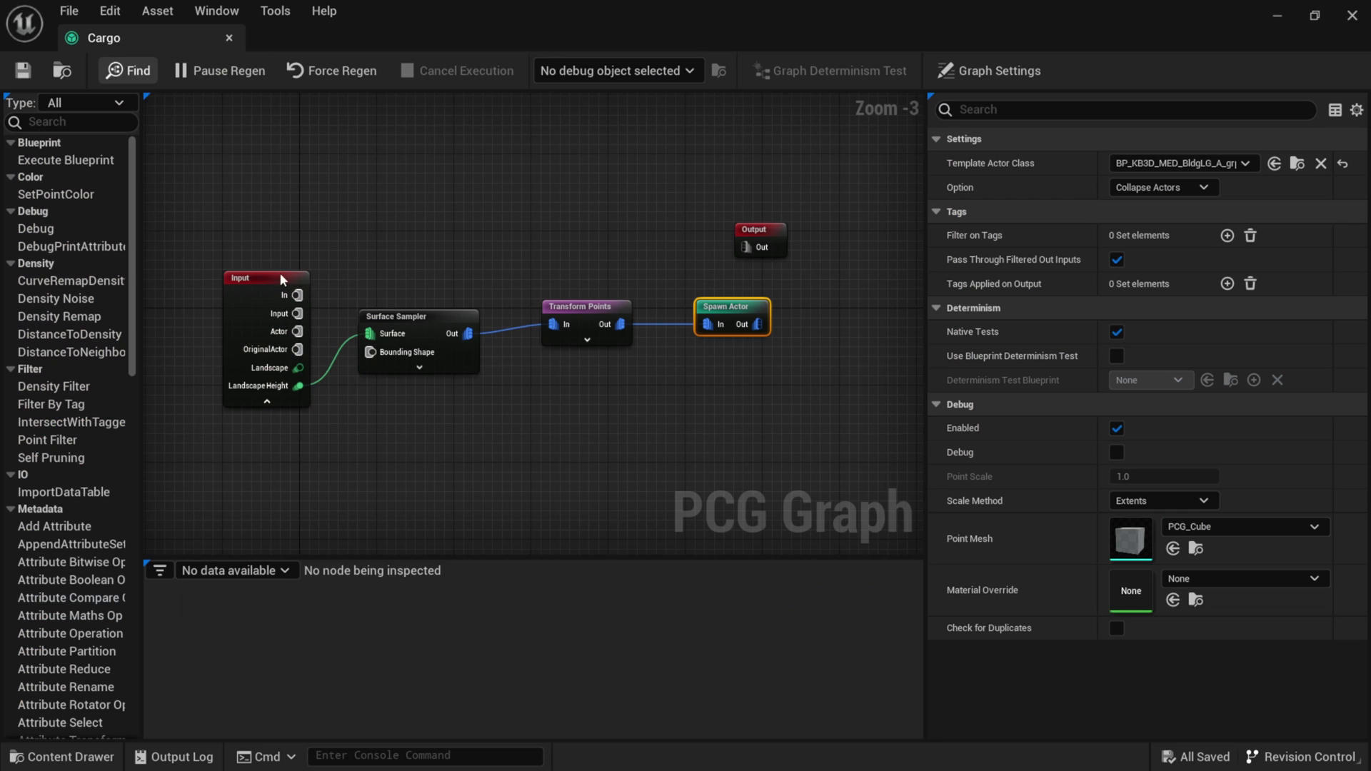
# Select the Surface Sampler node in the Cargo graph and float the graph editor window beside the level viewport
pyautogui.moveTo(414, 326); pyautogui.dragTo(423, 315)
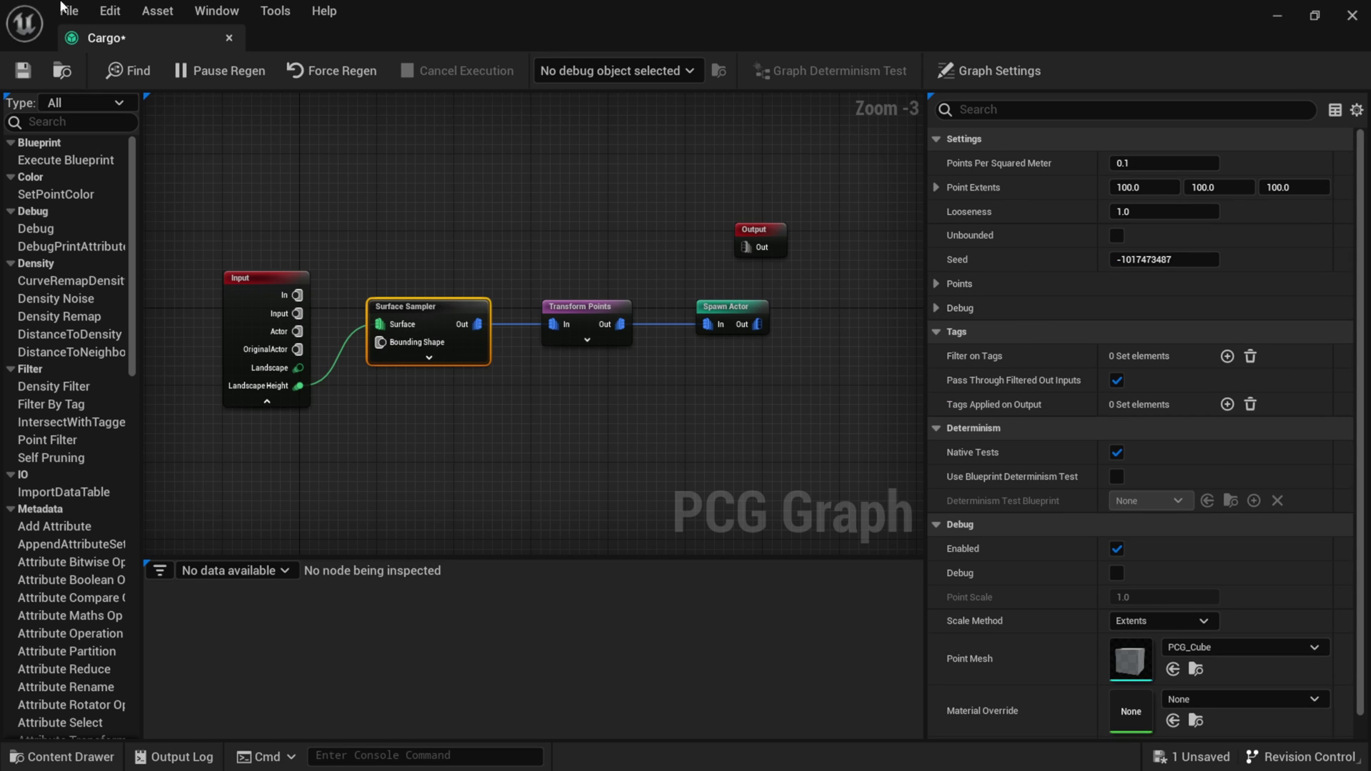
pyautogui.doubleClick(904, 7)
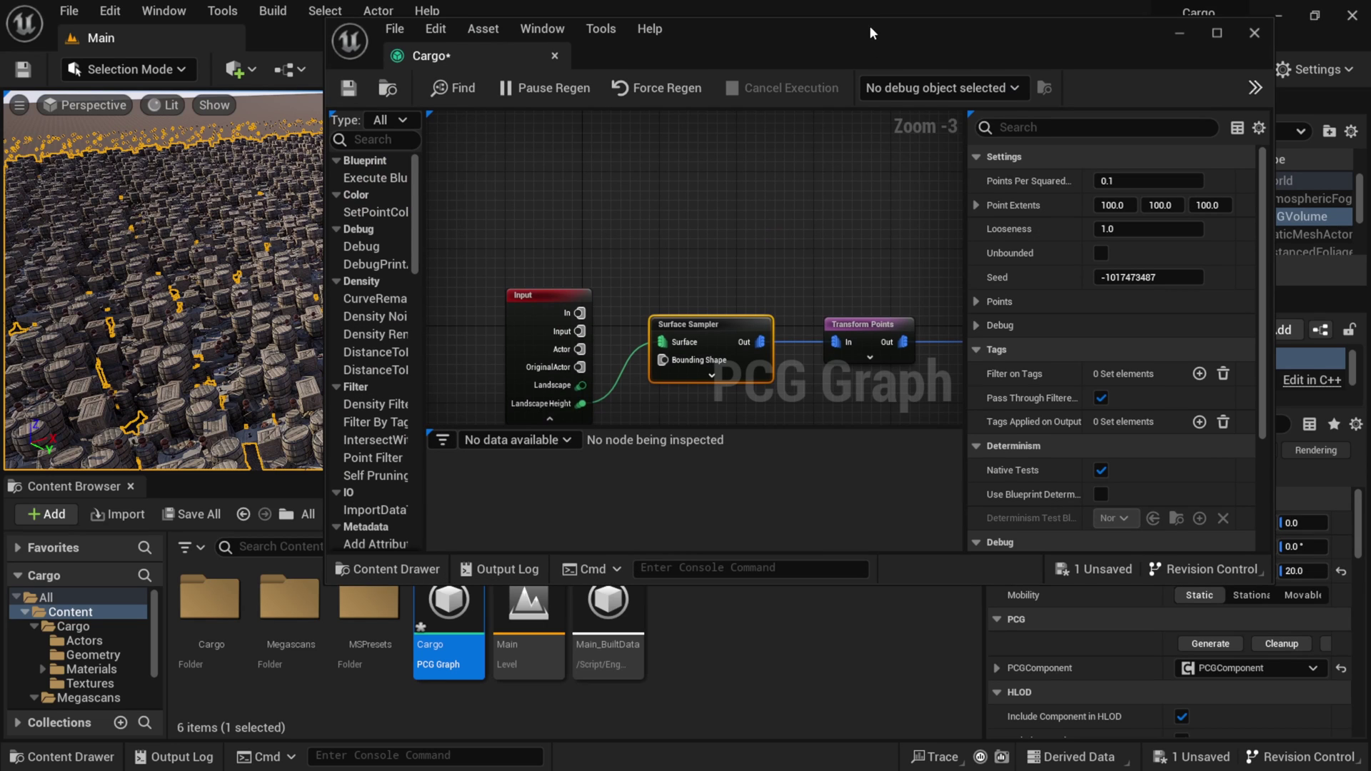
pyautogui.click(669, 33)
pyautogui.moveTo(812, 30); pyautogui.dragTo(889, 31)
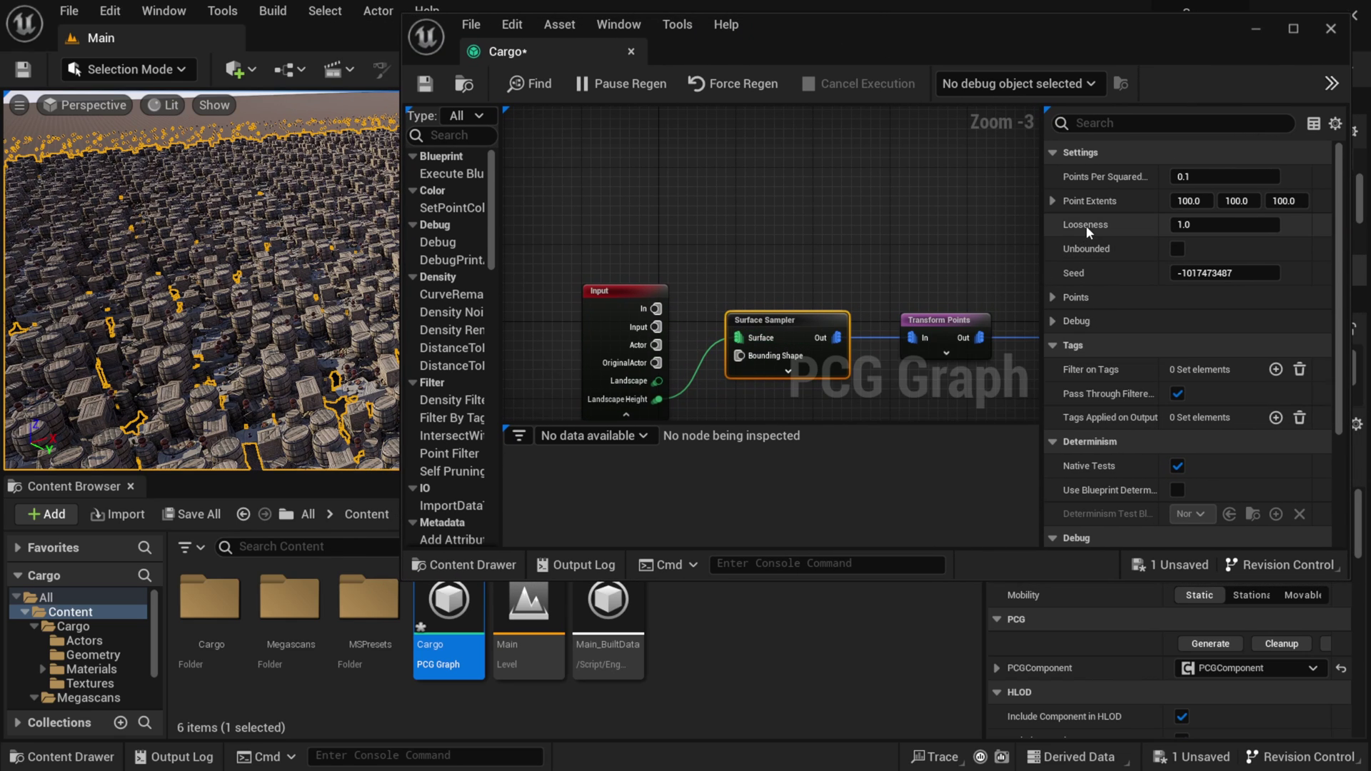
# Try a Looseness of 3 on the Surface Sampler and uncover the viewport to check the spacing
pyautogui.click(1205, 228)
pyautogui.write('3')
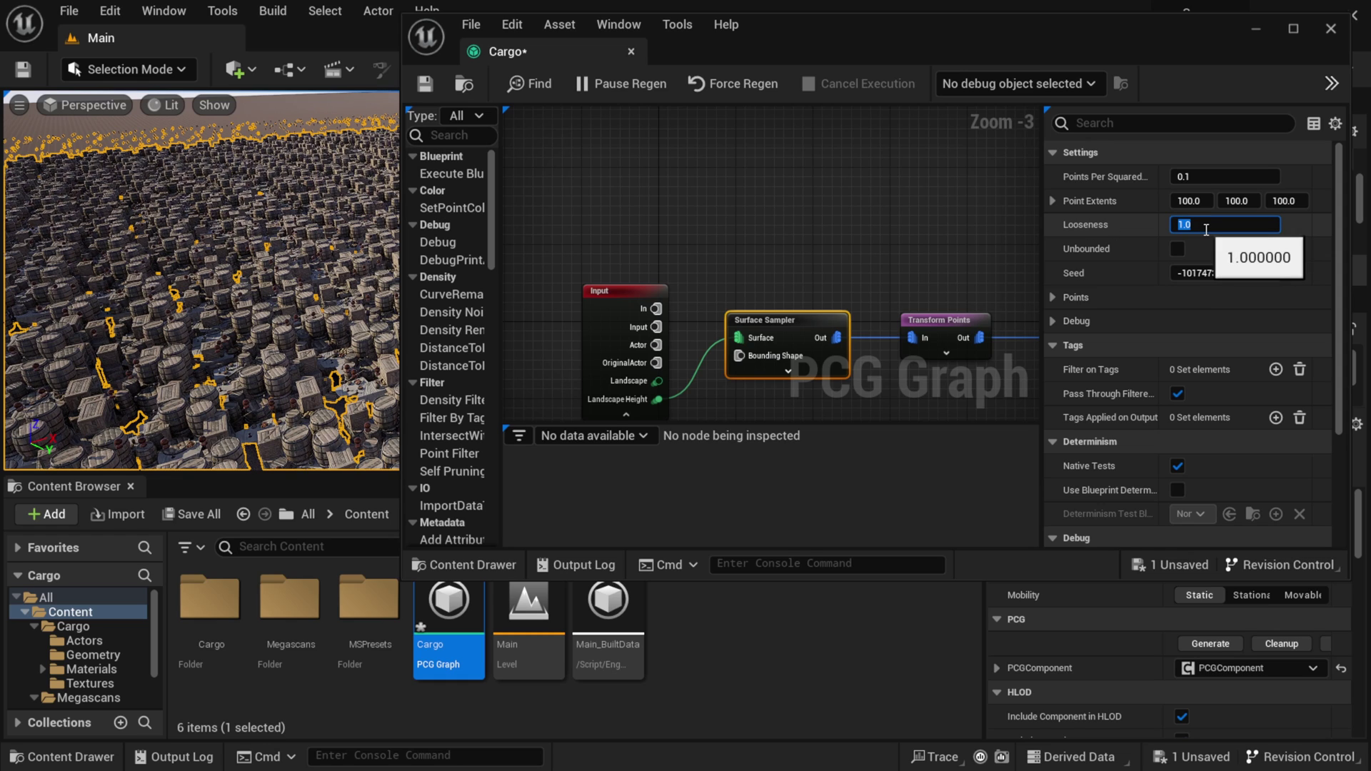
pyautogui.press('Return')
pyautogui.moveTo(777, 32); pyautogui.dragTo(940, 161)
# Try a Looseness of 5 on the Surface Sampler and look over the tents in the viewport
pyautogui.moveTo(1104, 165); pyautogui.dragTo(849, 82)
pyautogui.click(1112, 272)
pyautogui.write('5')
pyautogui.press('Return')
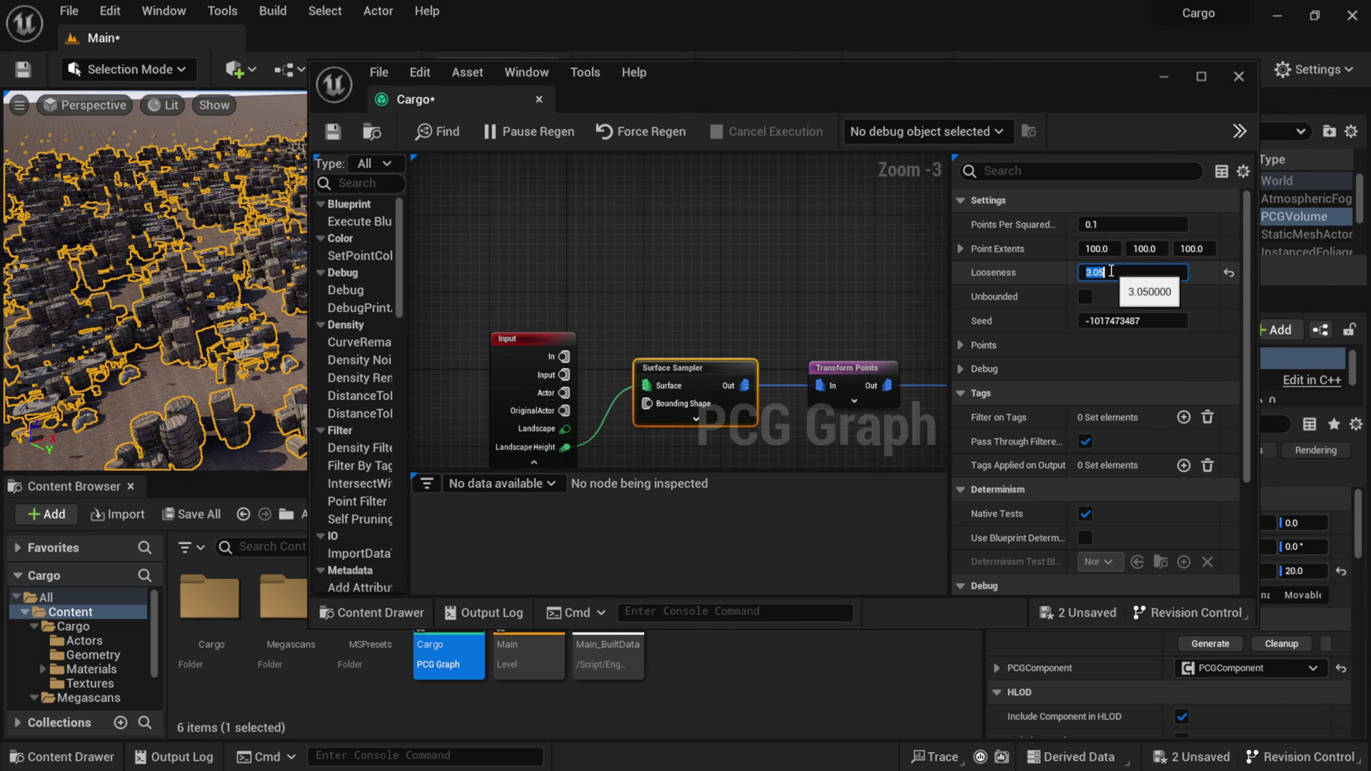
pyautogui.write('5')
pyautogui.press('Return')
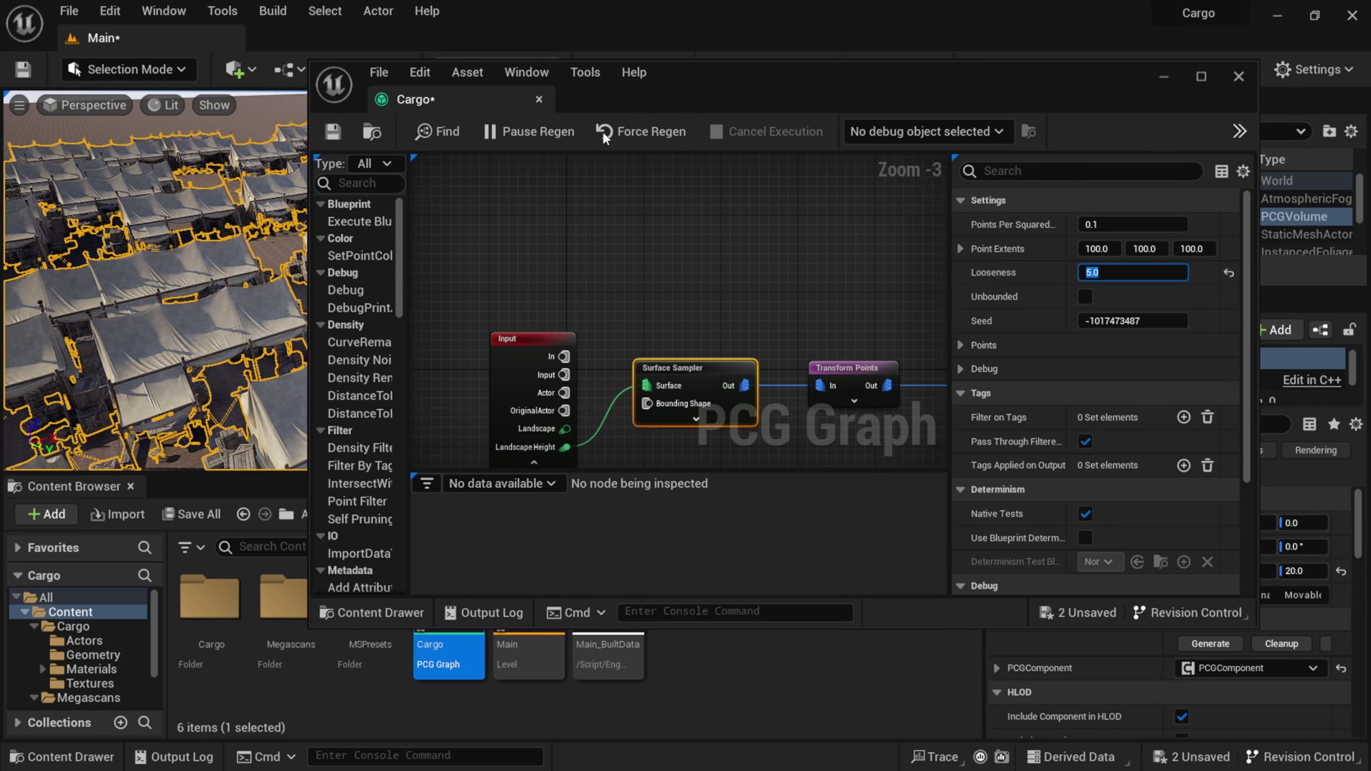
pyautogui.moveTo(663, 71); pyautogui.dragTo(1060, 228)
pyautogui.press('w')
pyautogui.moveTo(386, 254); pyautogui.dragTo(335, 257, button='right')
# Set the Surface Sampler's Looseness to 8 and inspect the tent layout across the landscape
pyautogui.moveTo(1124, 231); pyautogui.dragTo(761, 154)
pyautogui.click(1146, 352)
pyautogui.write('8')
pyautogui.press('Return')
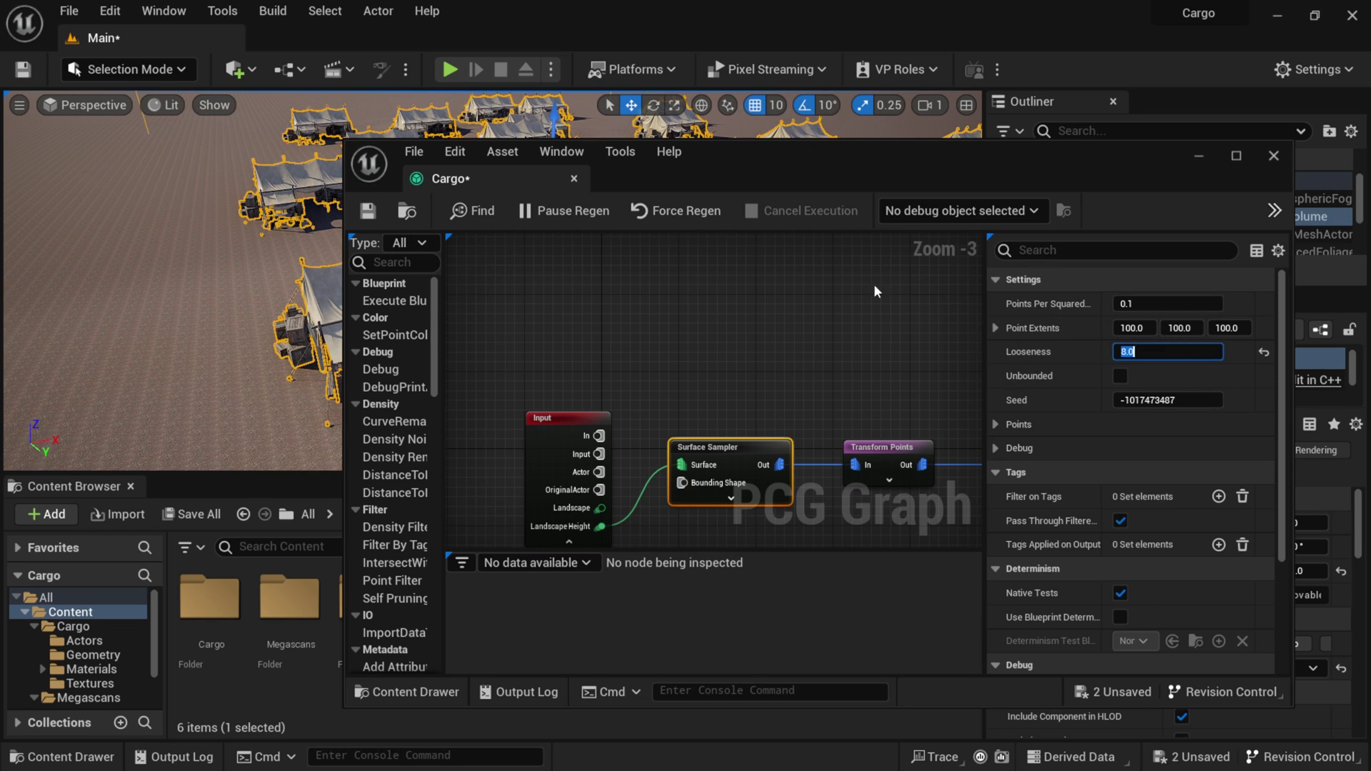
pyautogui.moveTo(724, 150); pyautogui.dragTo(993, 391)
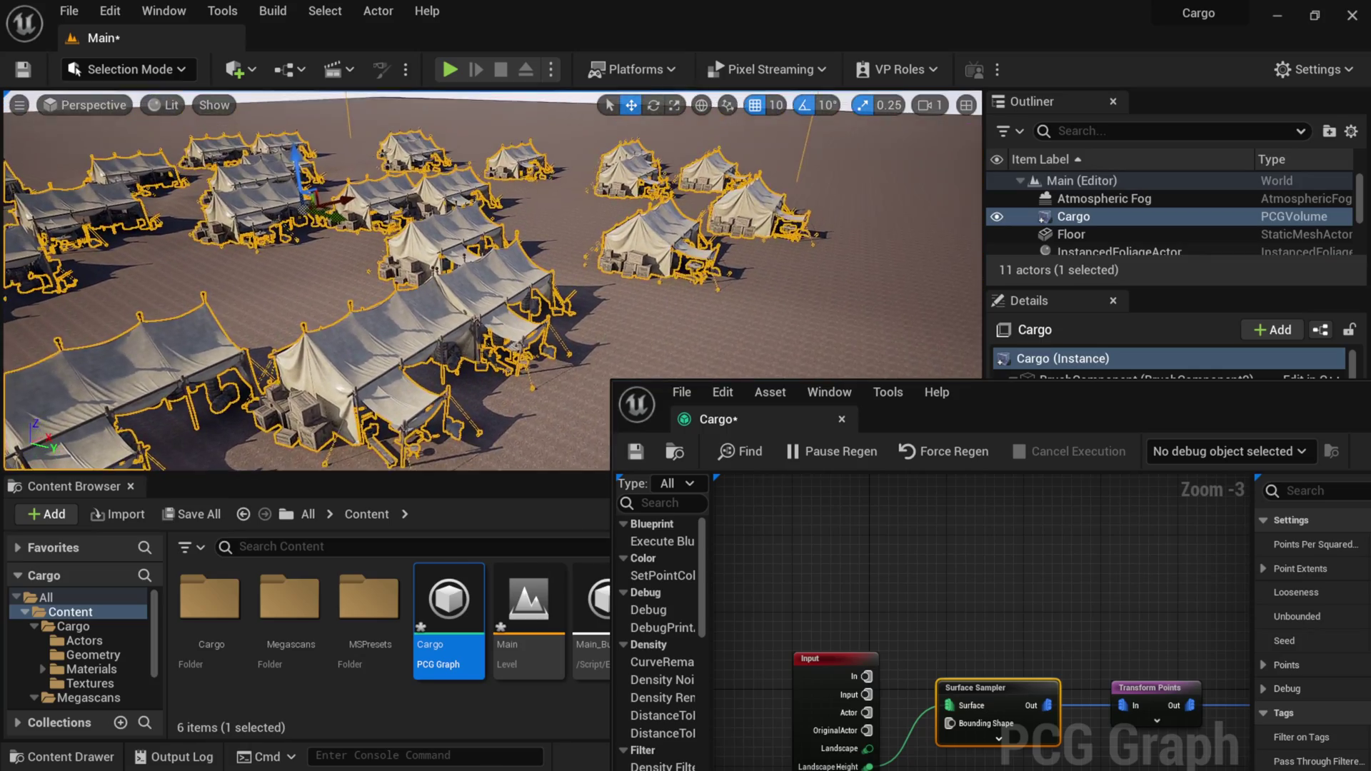
pyautogui.moveTo(493, 280); pyautogui.dragTo(469, 302, button='right')
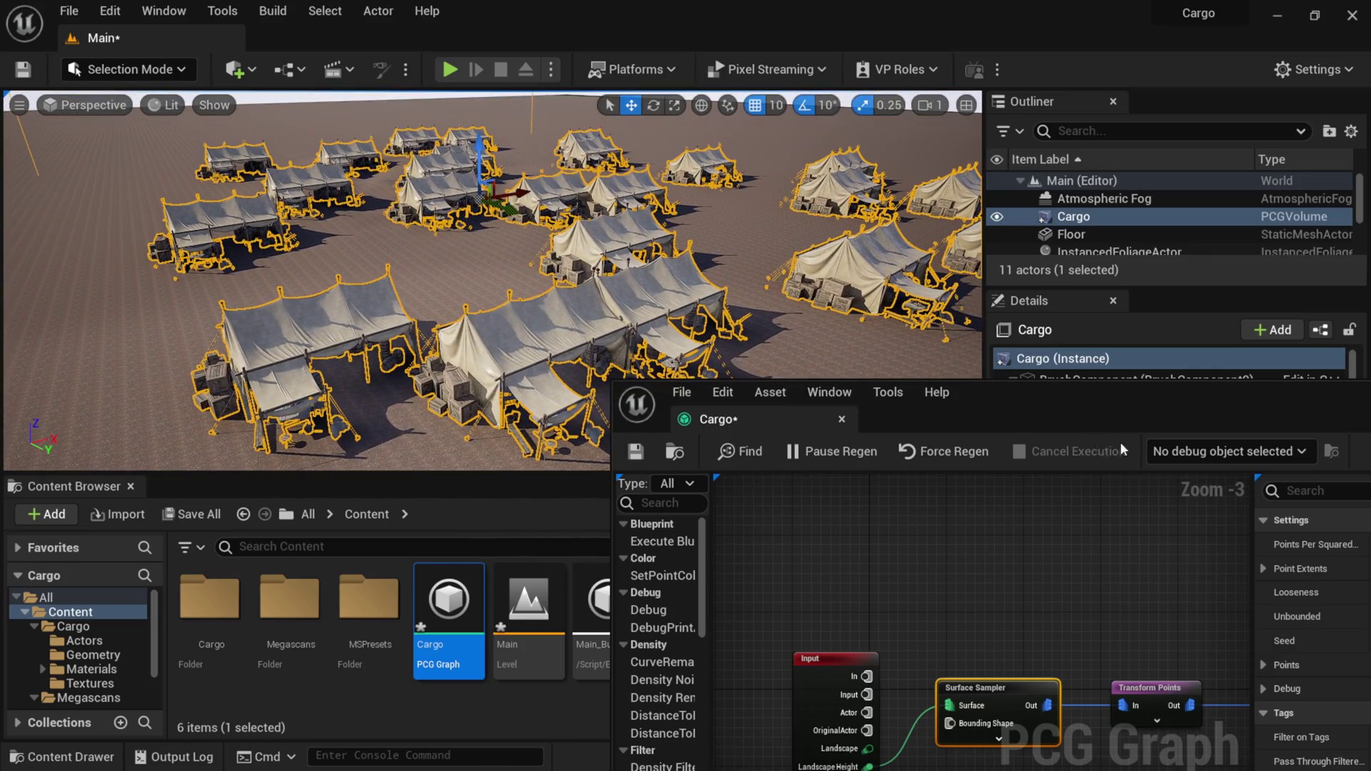
pyautogui.moveTo(1073, 392); pyautogui.dragTo(720, 150)
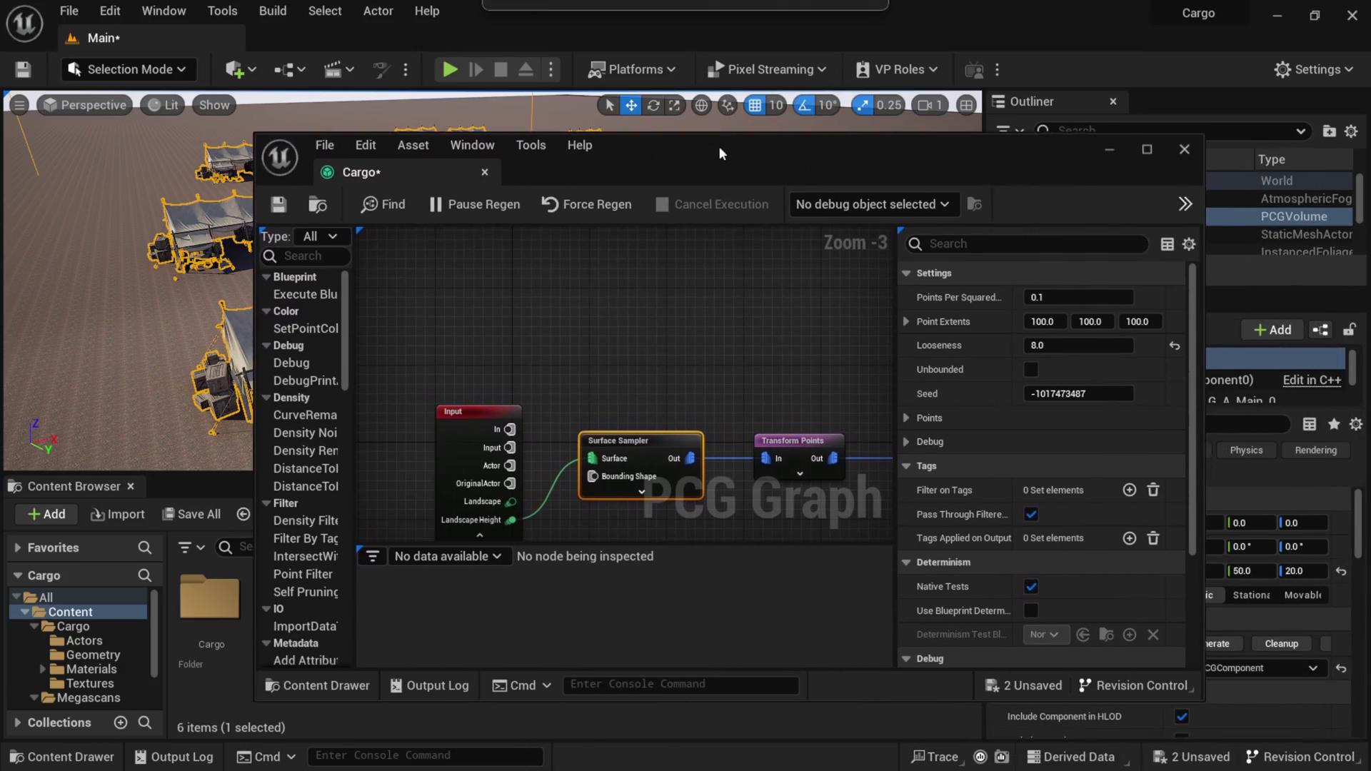
pyautogui.moveTo(720, 148); pyautogui.dragTo(704, 147)
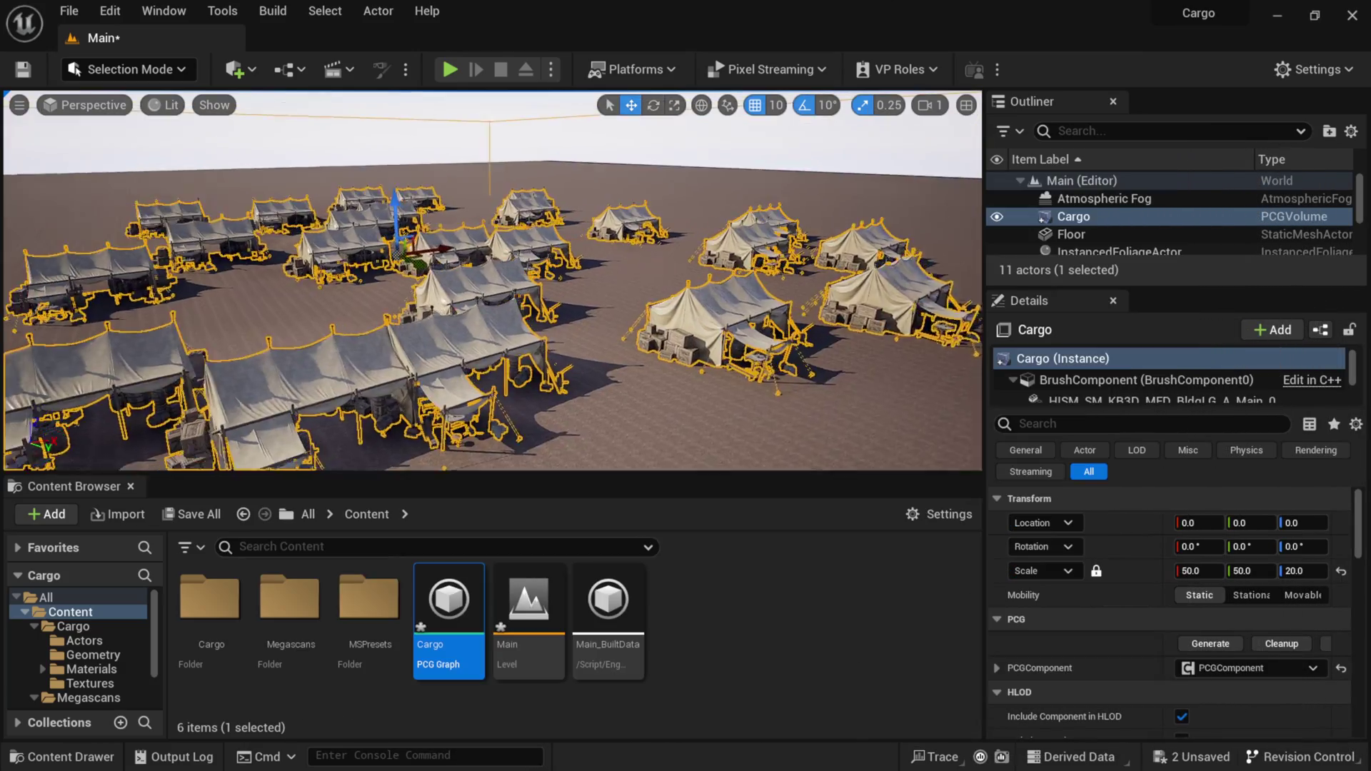
pyautogui.moveTo(493, 280)
pyautogui.mouseDown(button='right')
pyautogui.moveTo(486, 316)
pyautogui.moveTo(490, 299)
pyautogui.mouseUp(button='right')
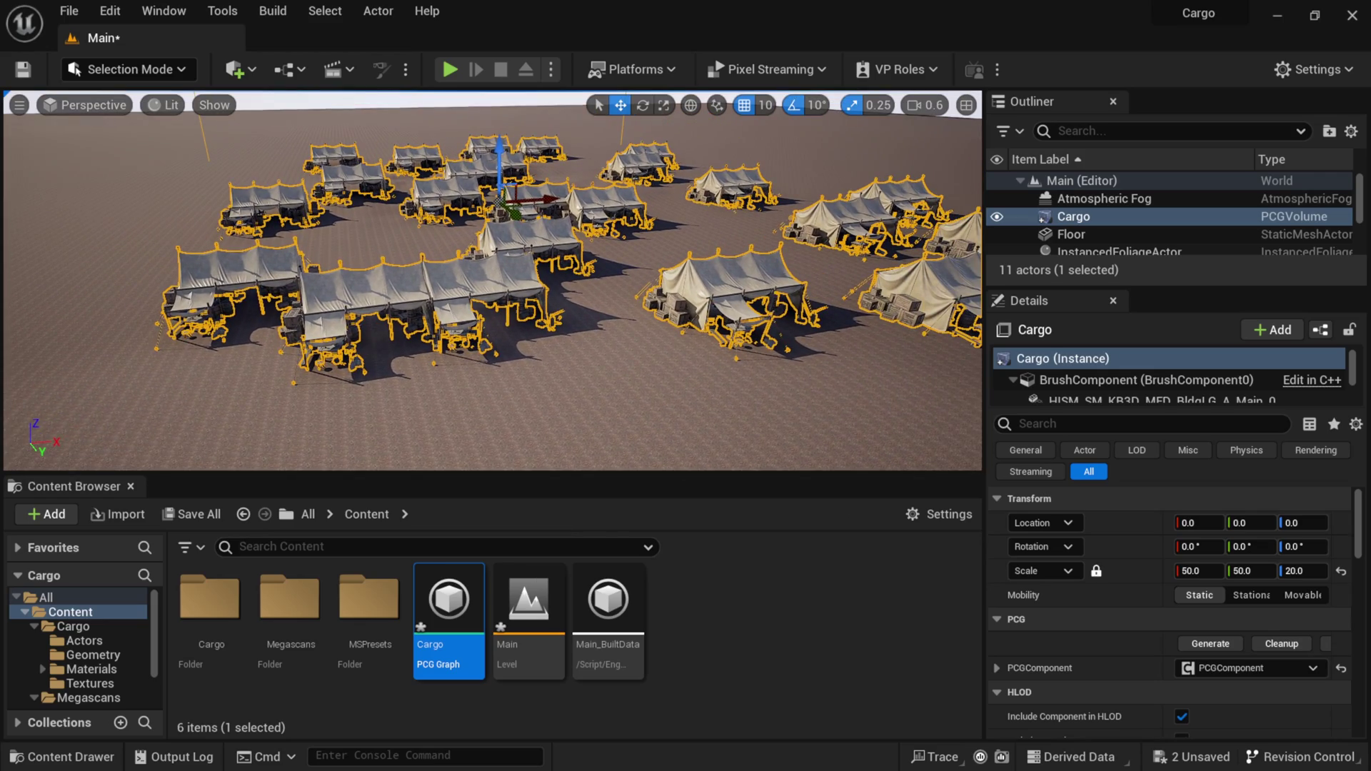
pyautogui.moveTo(750, 273); pyautogui.dragTo(750, 274, button='right')
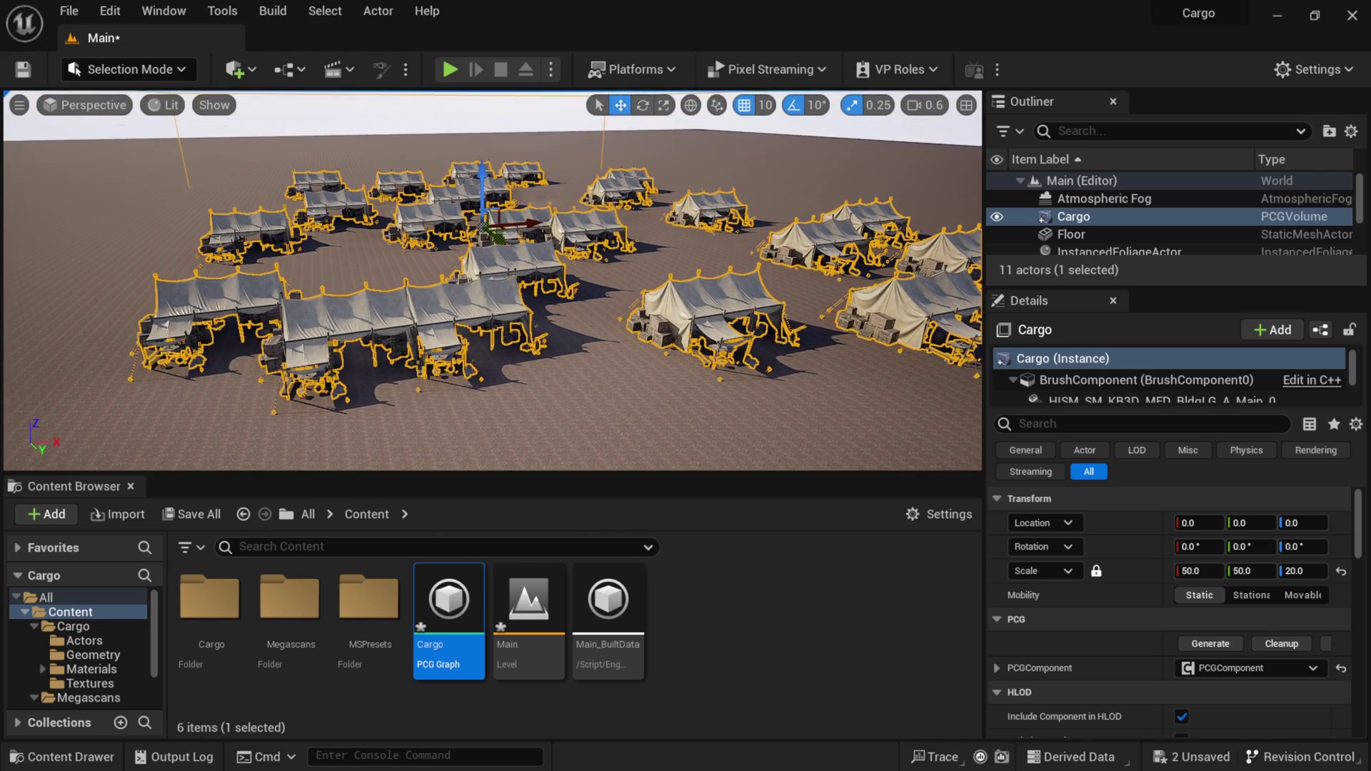
pyautogui.moveTo(655, 272); pyautogui.dragTo(655, 272, button='right')
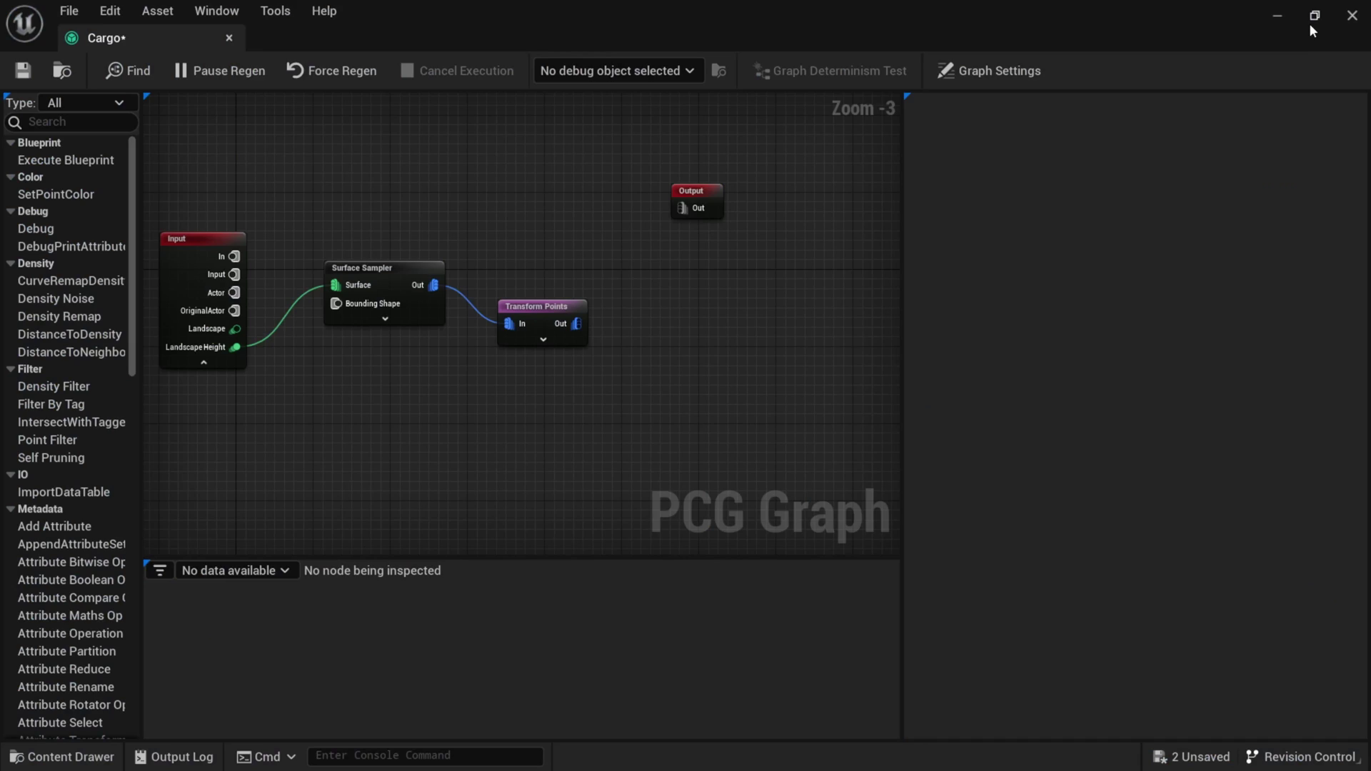
# Enable Debug on the Surface Sampler node and place the floating graph editor beside the viewport to view the sample points
pyautogui.click(1311, 16)
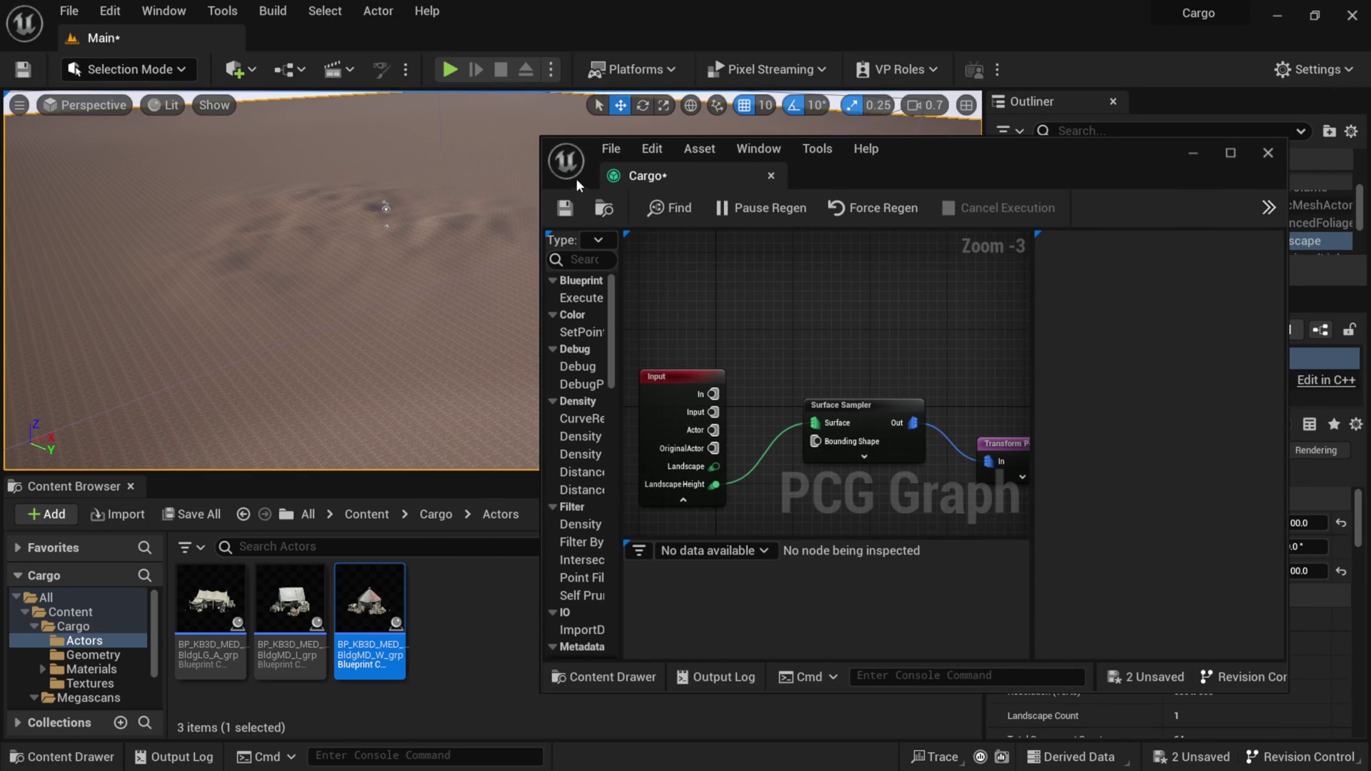
pyautogui.moveTo(957, 154); pyautogui.dragTo(803, 103)
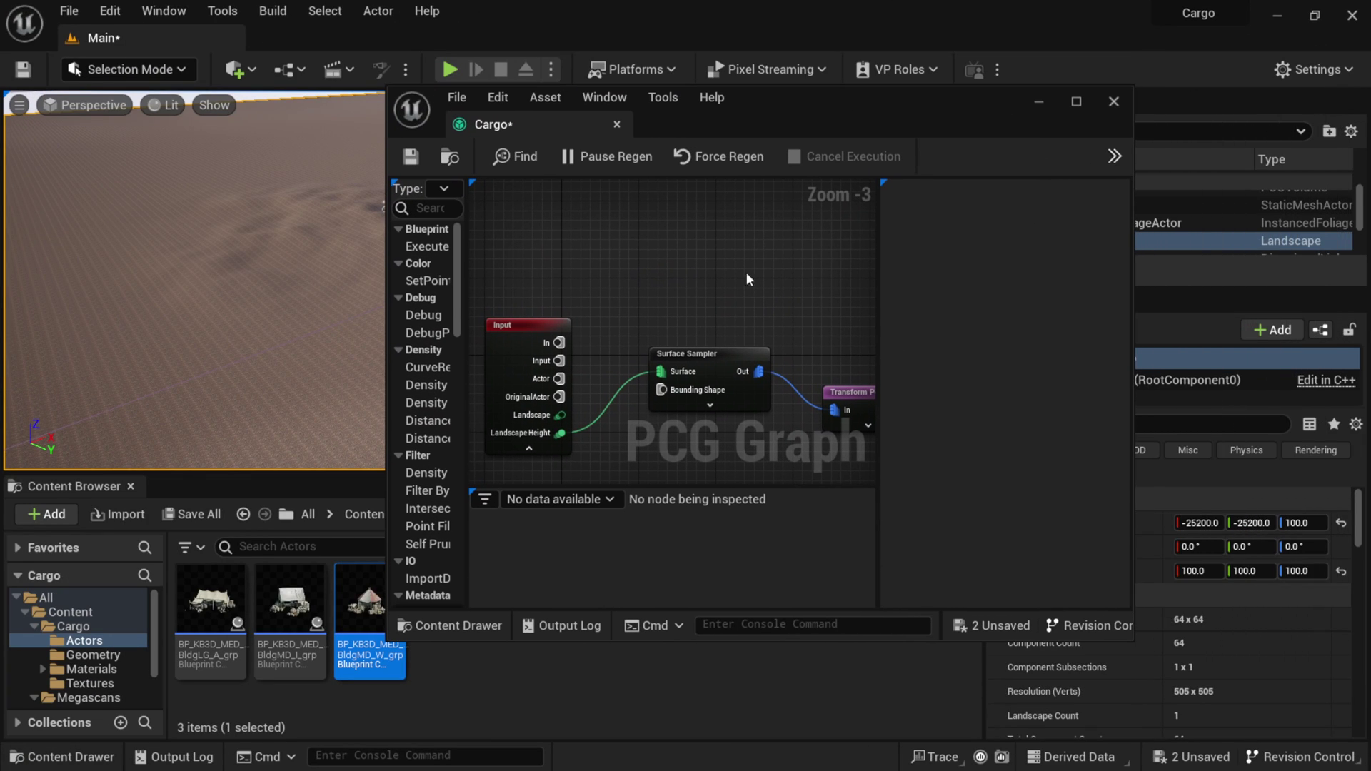
pyautogui.moveTo(717, 352); pyautogui.dragTo(691, 319)
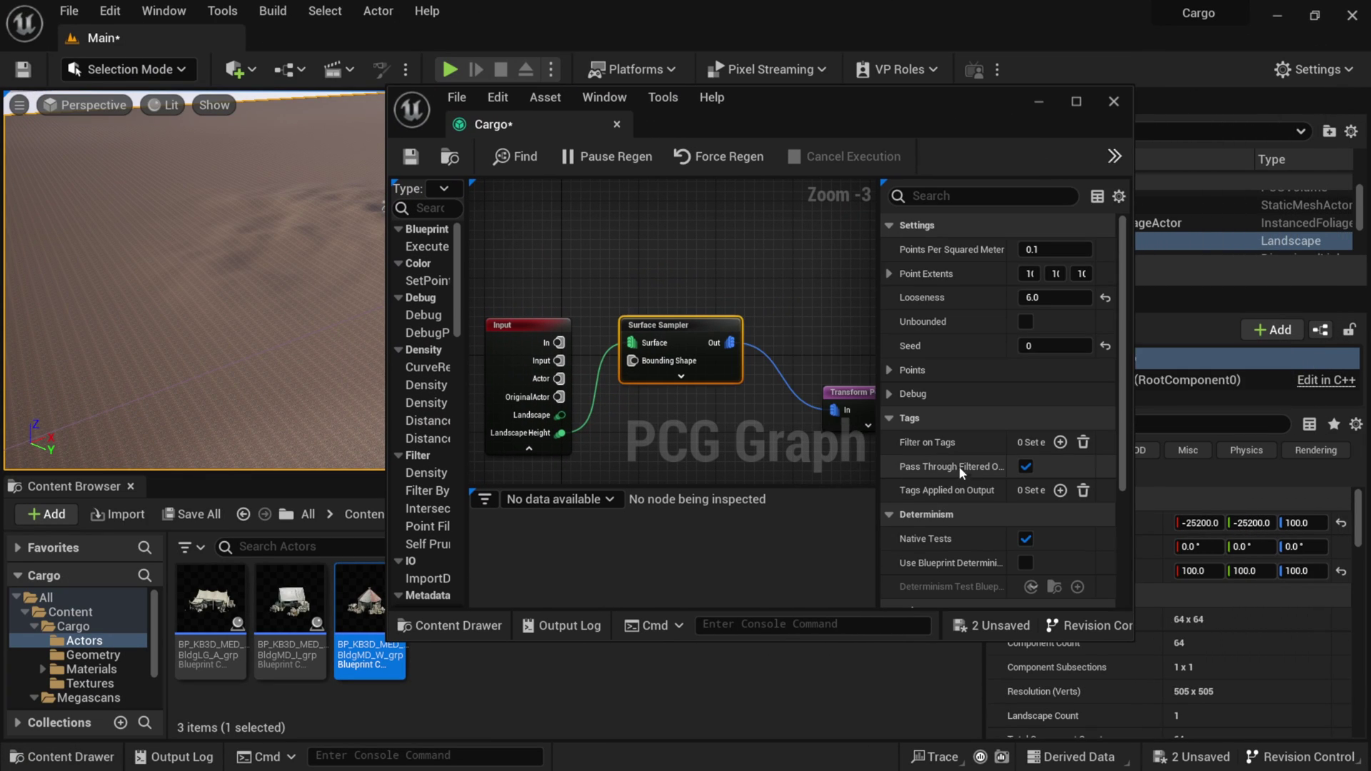
pyautogui.click(1076, 100)
pyautogui.scroll(-1, 985, 522)
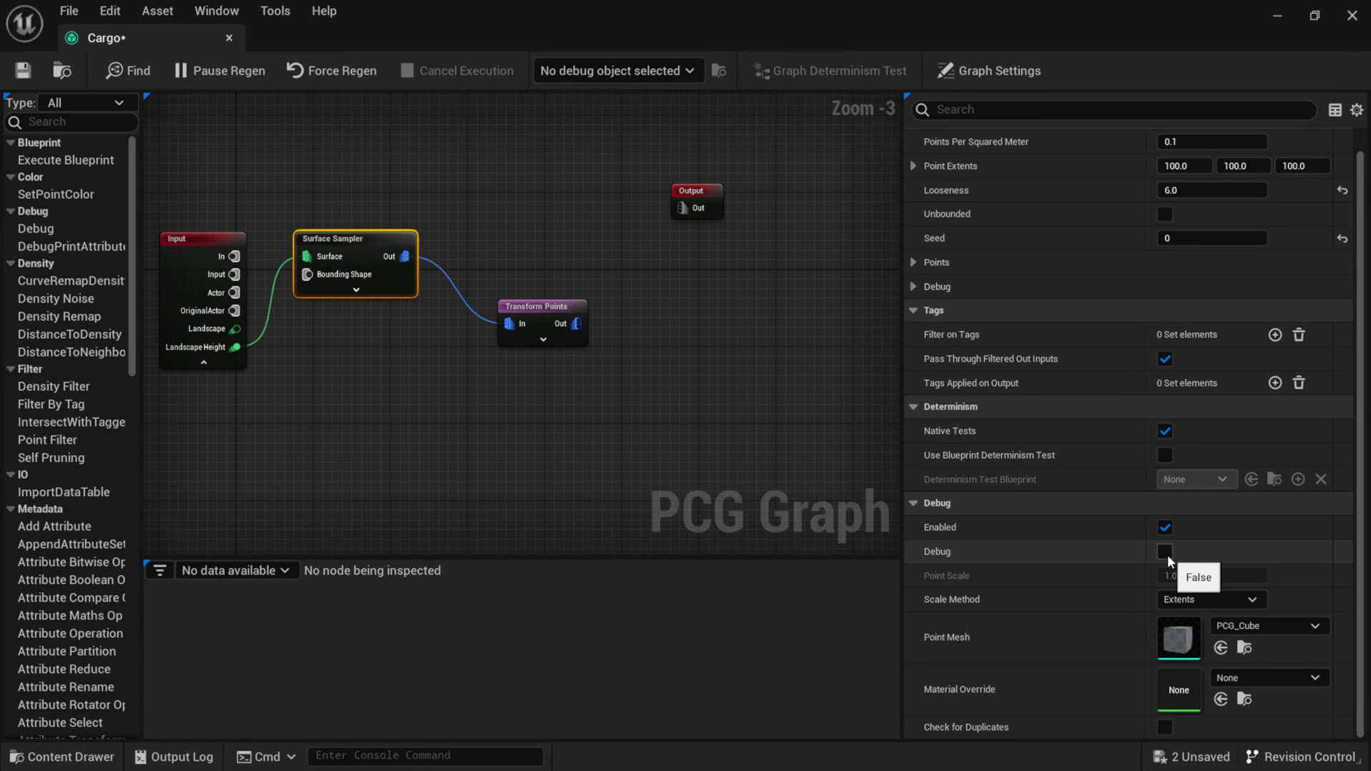
pyautogui.click(1315, 15)
pyautogui.moveTo(764, 98); pyautogui.dragTo(976, 83)
pyautogui.moveTo(367, 292)
pyautogui.keyDown('alt'); pyautogui.mouseDown()
pyautogui.moveTo(409, 307)
pyautogui.moveTo(365, 292)
pyautogui.moveTo(392, 298)
pyautogui.mouseUp(); pyautogui.keyUp('alt')
pyautogui.moveTo(391, 297); pyautogui.dragTo(394, 298, button='right')
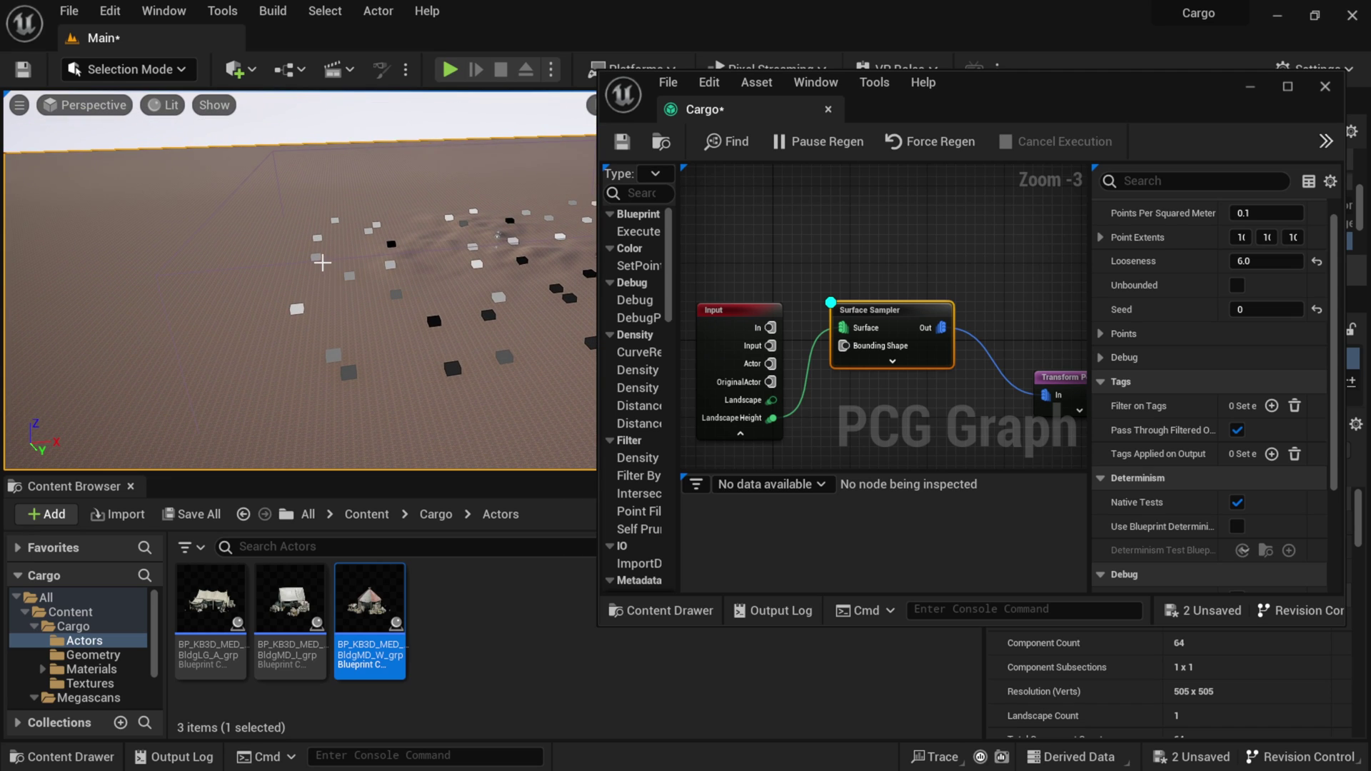
# Select the Cargo volume in the level, raise it slightly and view its debug points from another angle
pyautogui.click(322, 263)
pyautogui.scroll(5, 336, 314)
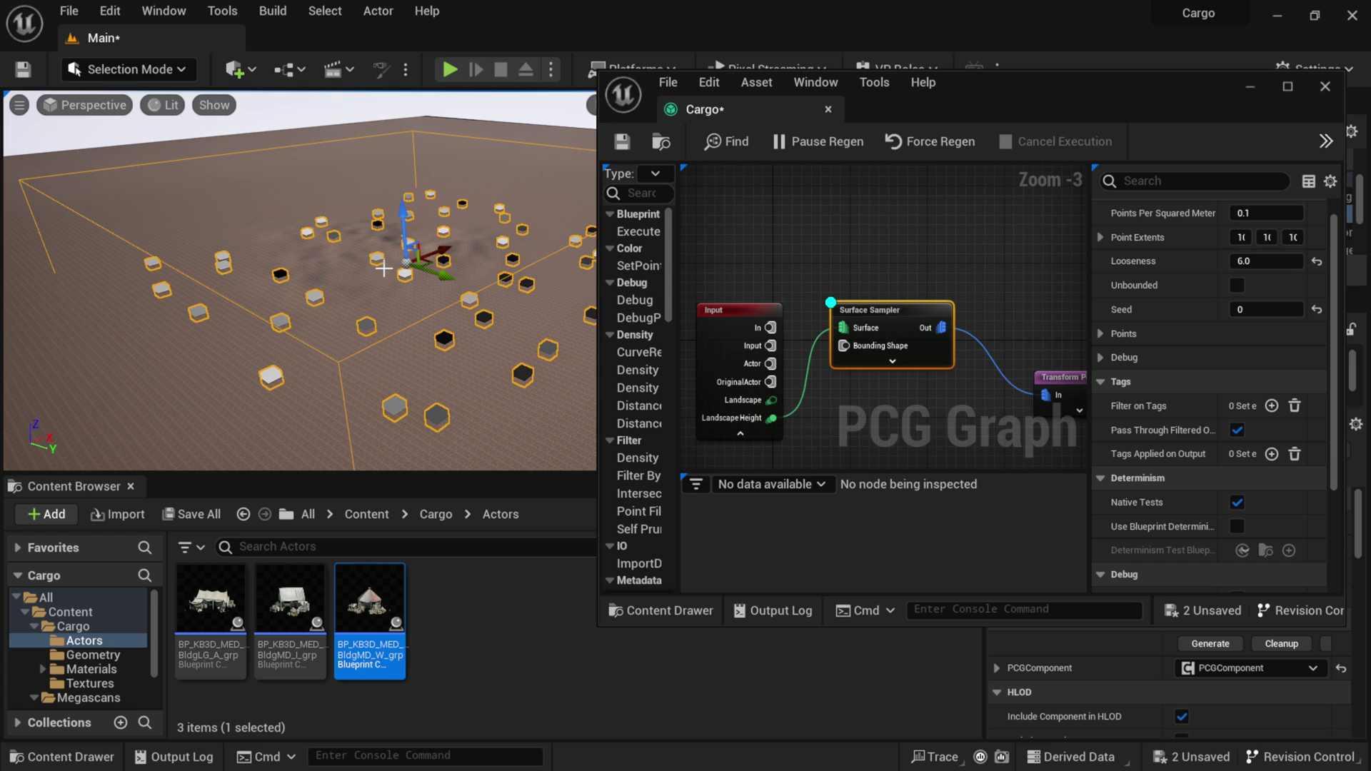
pyautogui.moveTo(405, 216); pyautogui.dragTo(402, 182)
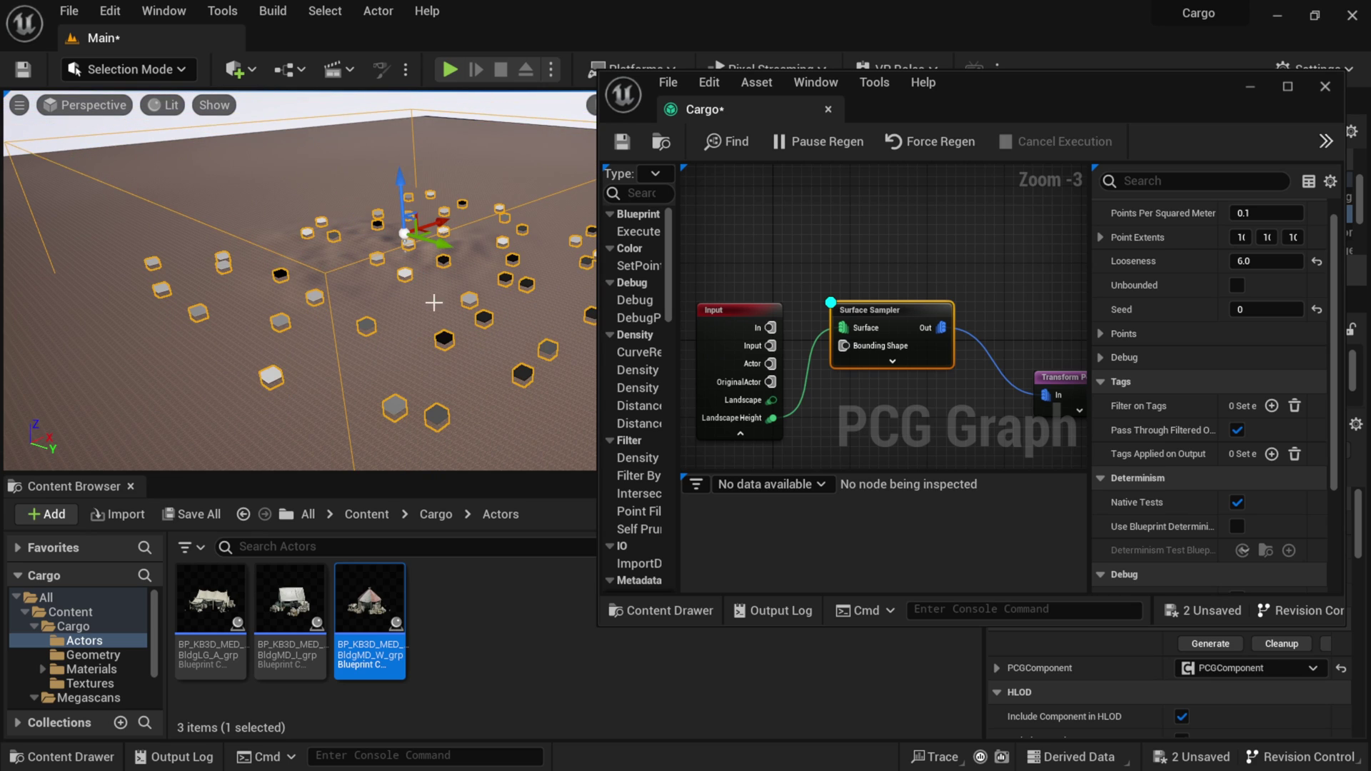
pyautogui.moveTo(421, 295); pyautogui.dragTo(373, 367, button='right')
pyautogui.moveTo(364, 285); pyautogui.dragTo(435, 333, button='right')
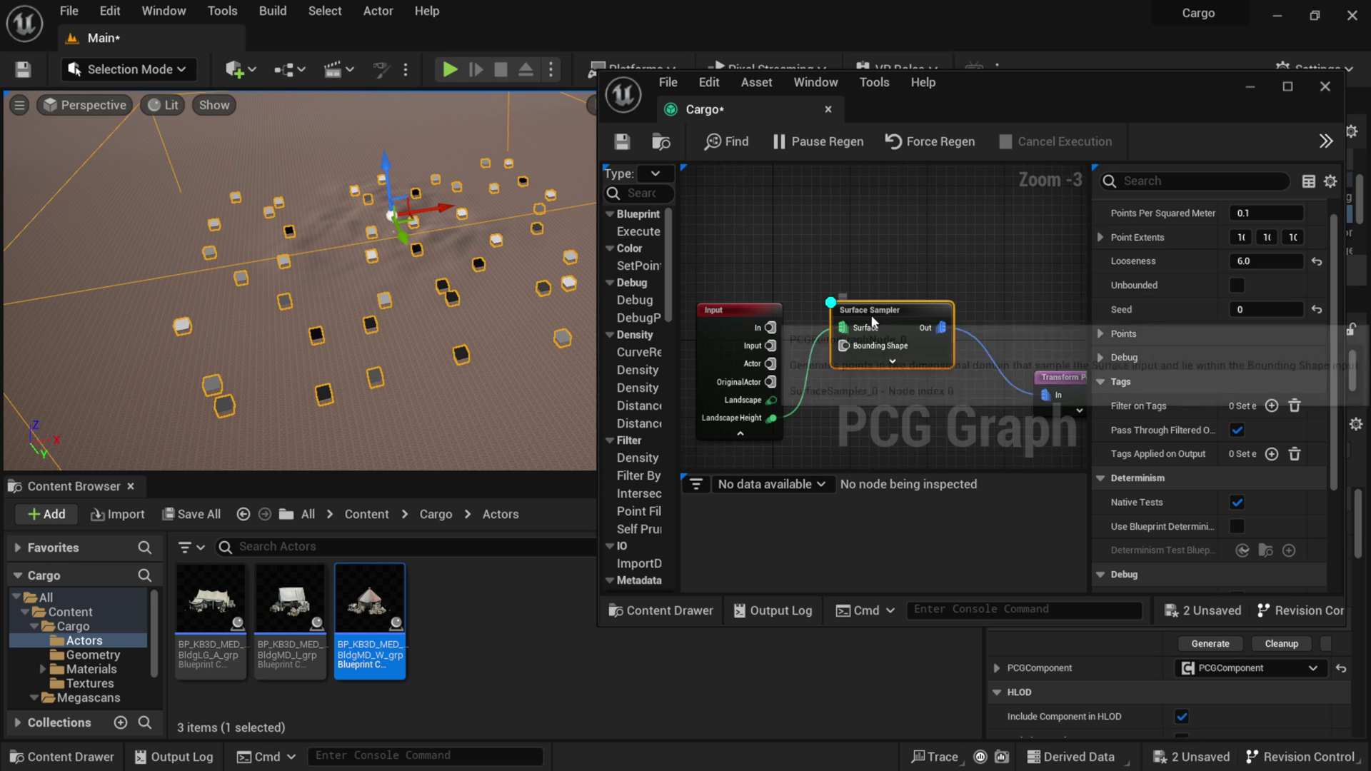
# Turn off Debug on the Surface Sampler node and maximize the graph editor
pyautogui.moveTo(873, 322); pyautogui.dragTo(882, 313)
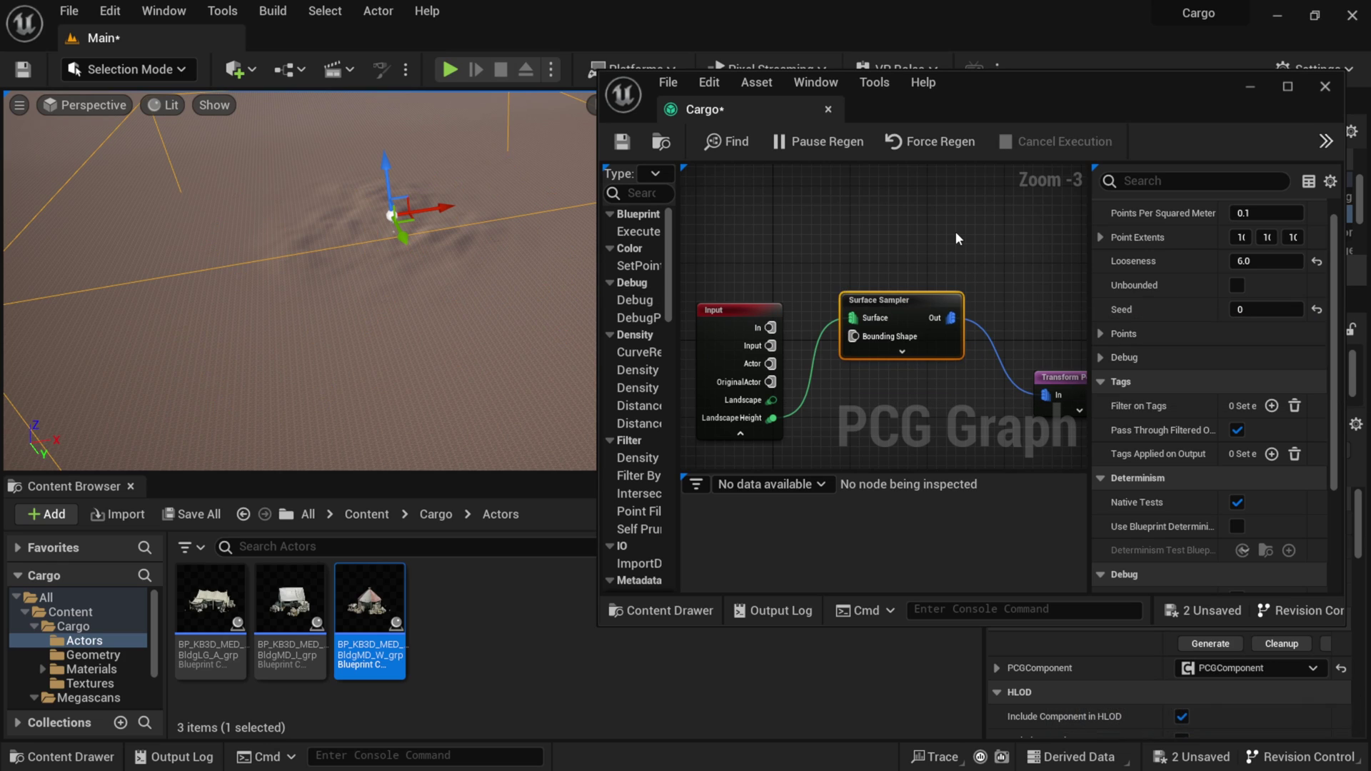
pyautogui.click(1286, 88)
pyautogui.moveTo(388, 232)
pyautogui.mouseDown()
pyautogui.moveTo(392, 255)
pyautogui.moveTo(400, 243)
pyautogui.mouseUp()
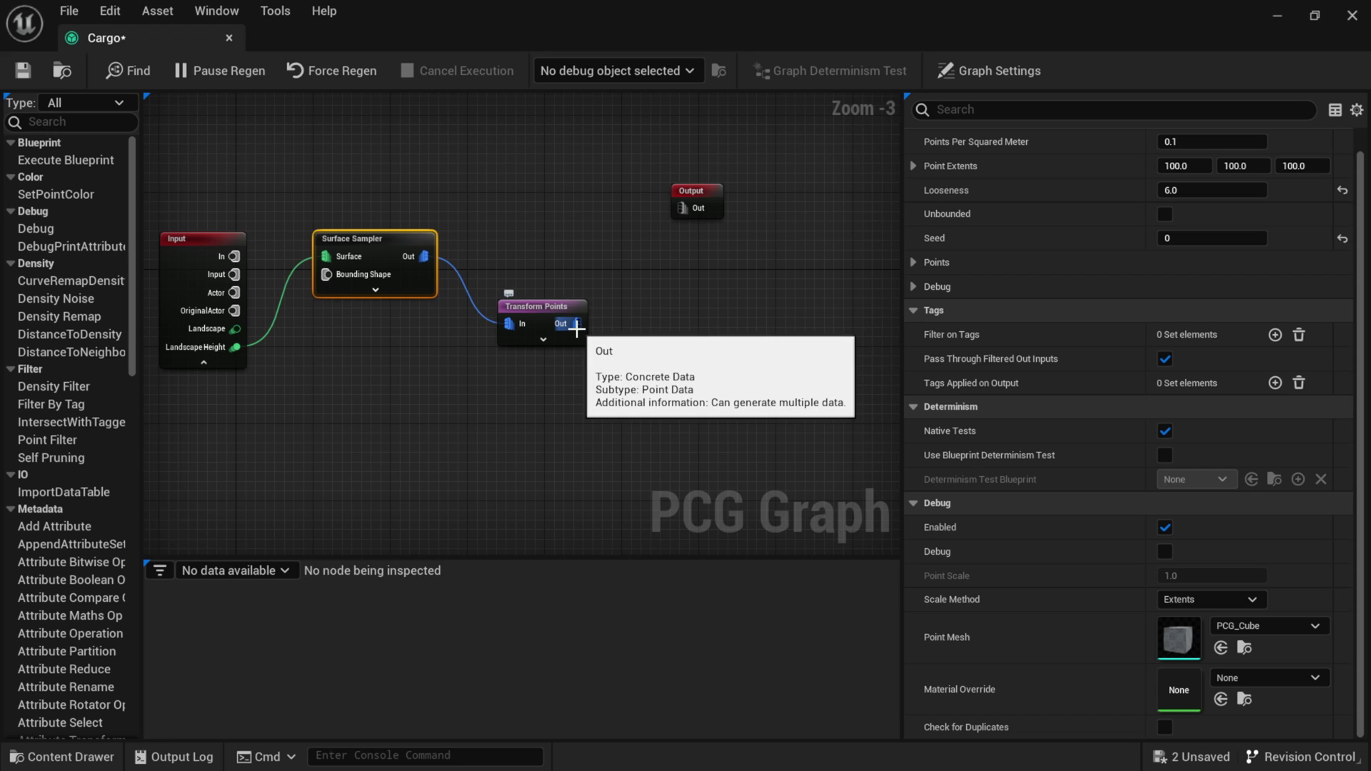
# Add a Density Filter node connected to the Transform Points output, enable its Debug option and uncover the viewport
pyautogui.moveTo(577, 329); pyautogui.dragTo(661, 298)
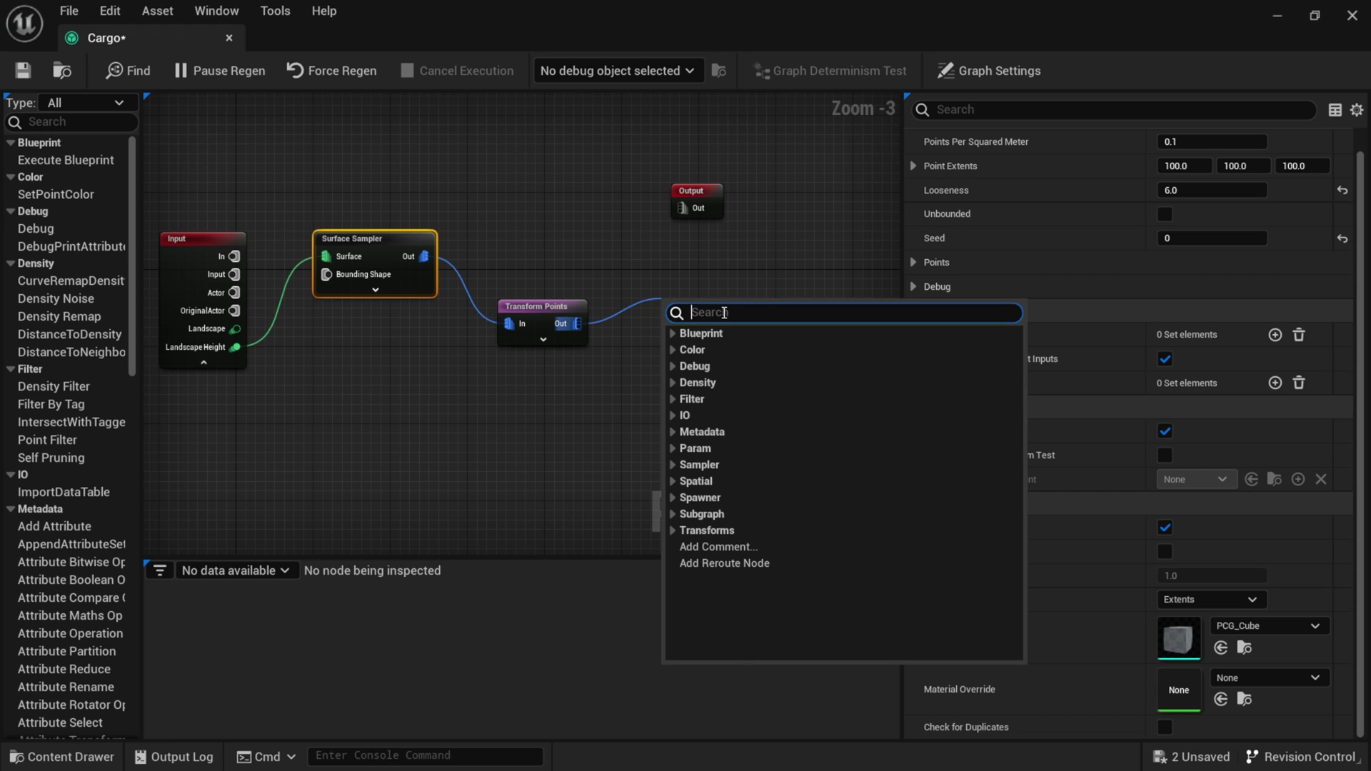
pyautogui.write('density')
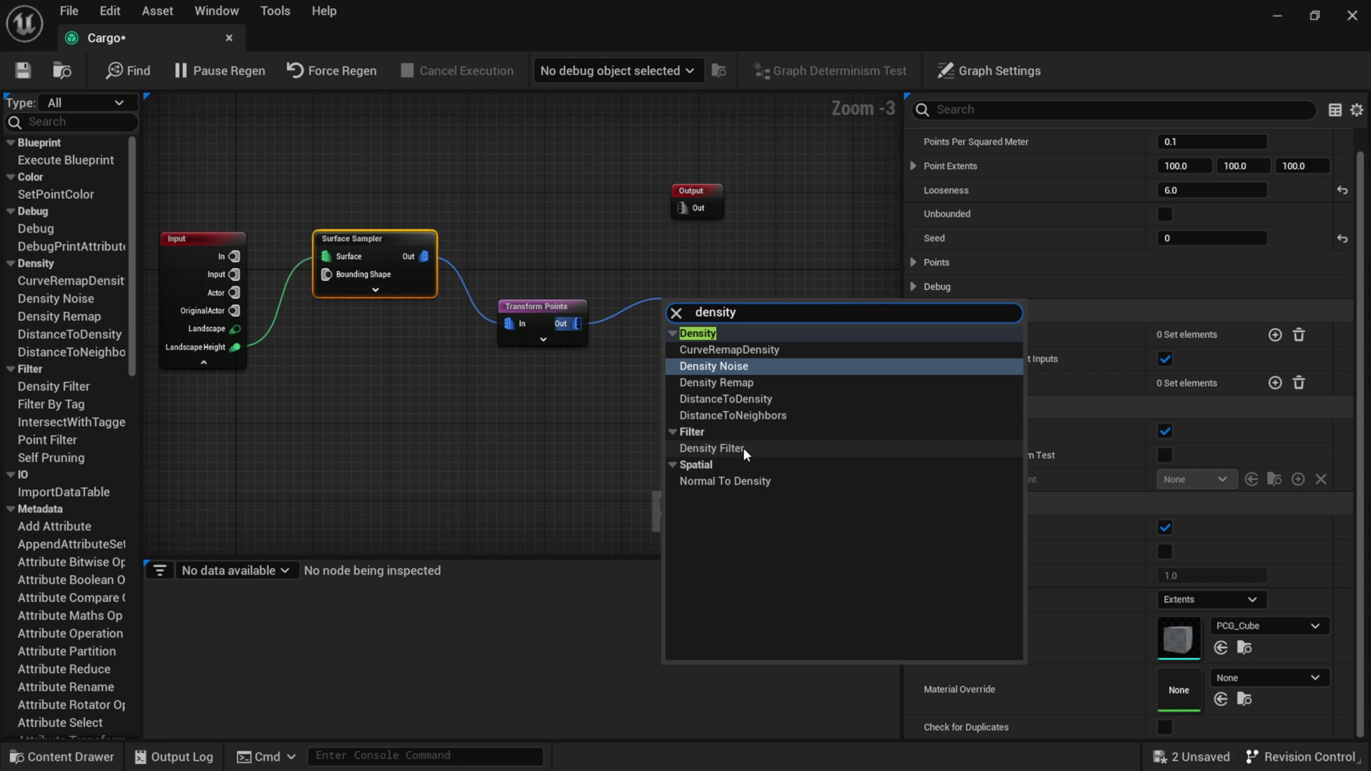
pyautogui.click(740, 448)
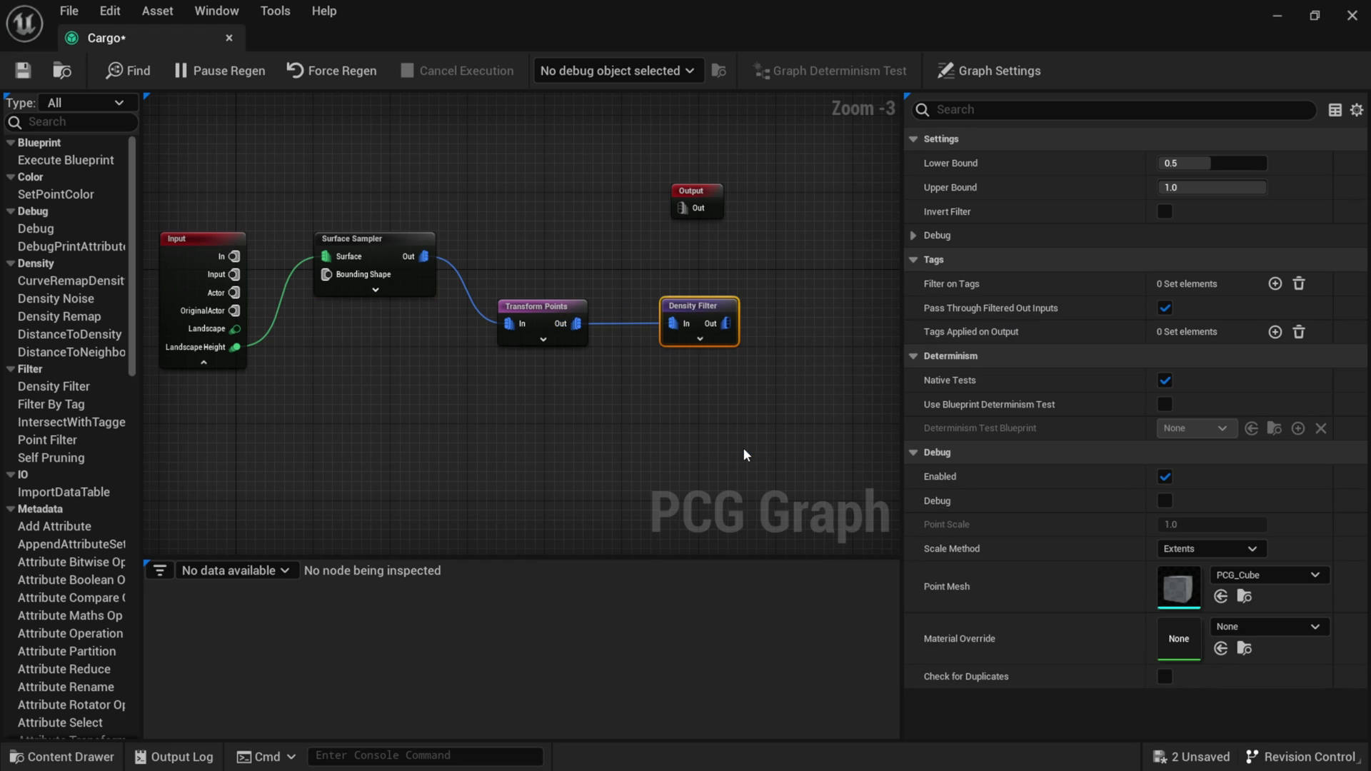
pyautogui.moveTo(700, 307); pyautogui.dragTo(688, 327)
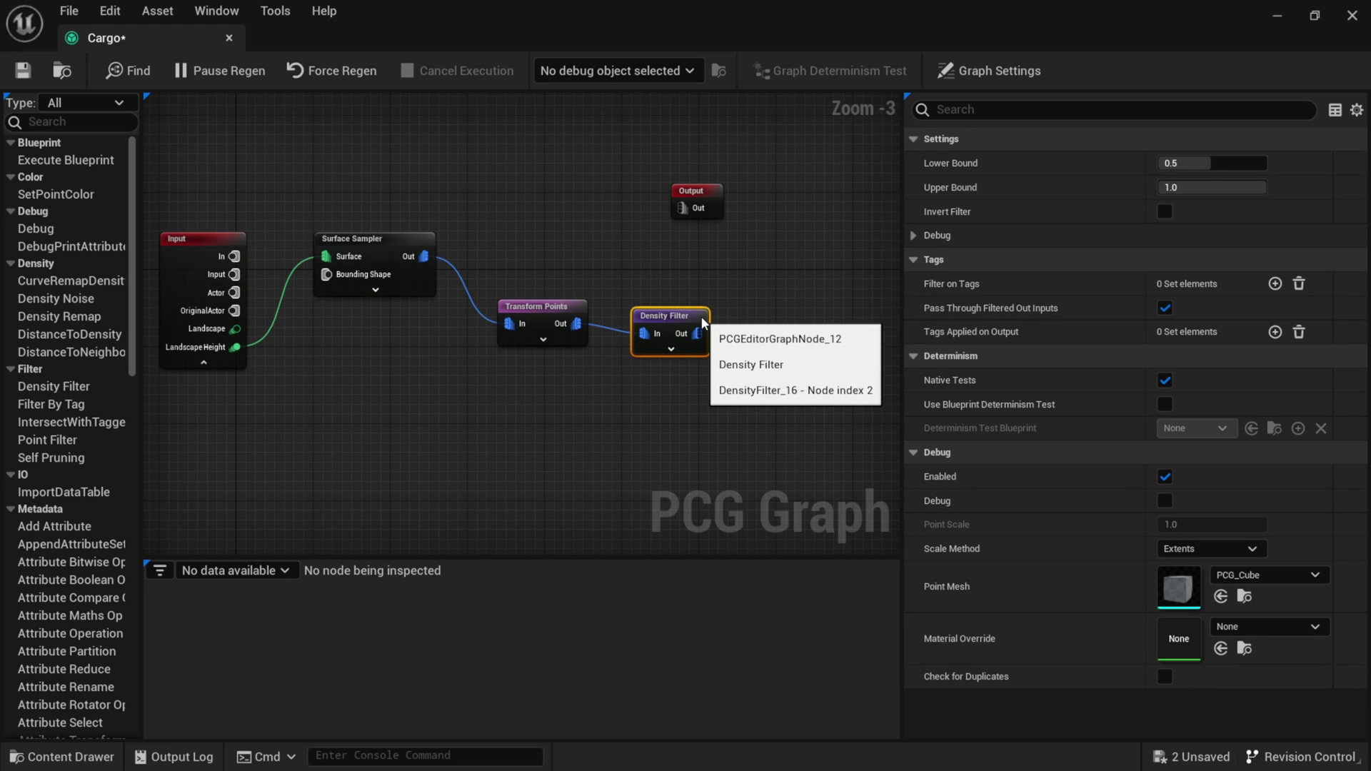
pyautogui.click(1164, 500)
pyautogui.click(1313, 16)
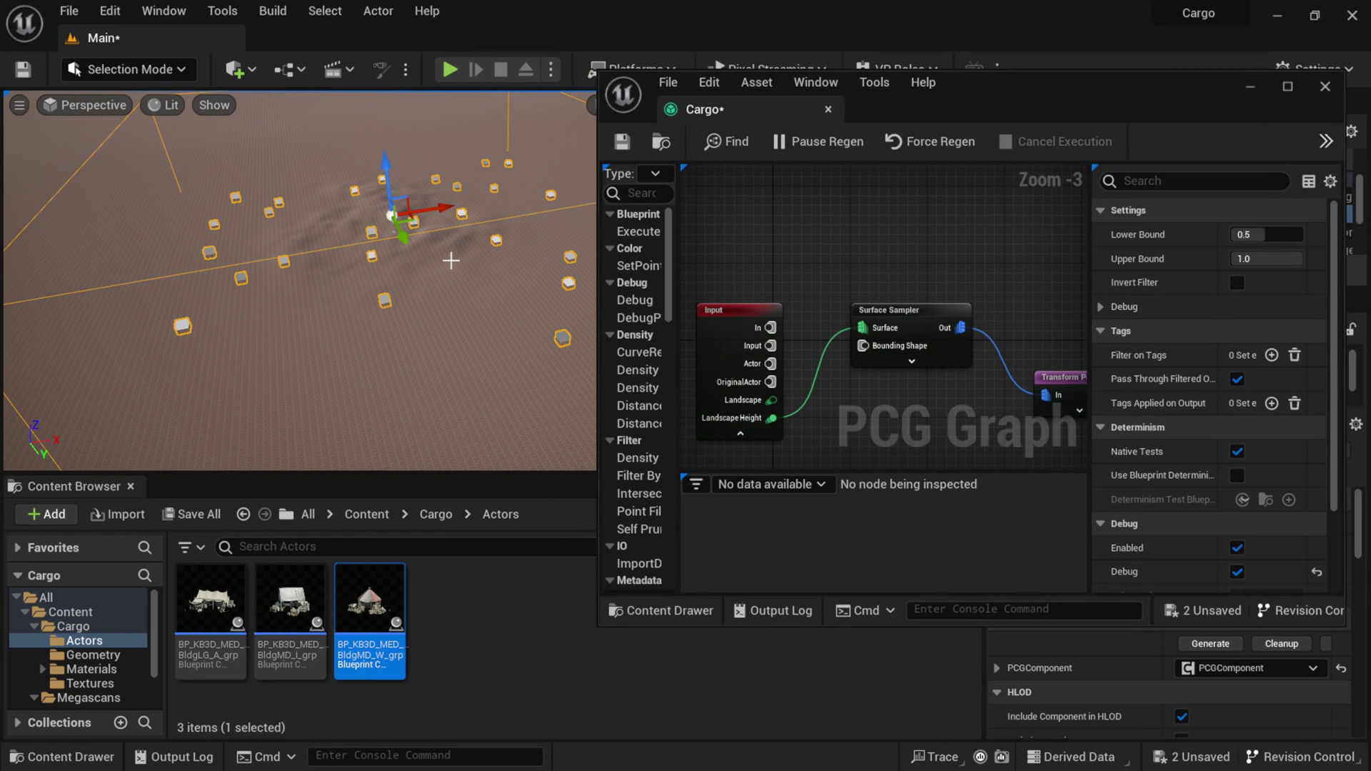
# Place the Density Filter node beside Transform Points and set its Lower Bound to 0.0 and Upper Bound to 0.3
pyautogui.click(1069, 380)
pyautogui.moveTo(1069, 380); pyautogui.dragTo(713, 359, button='right')
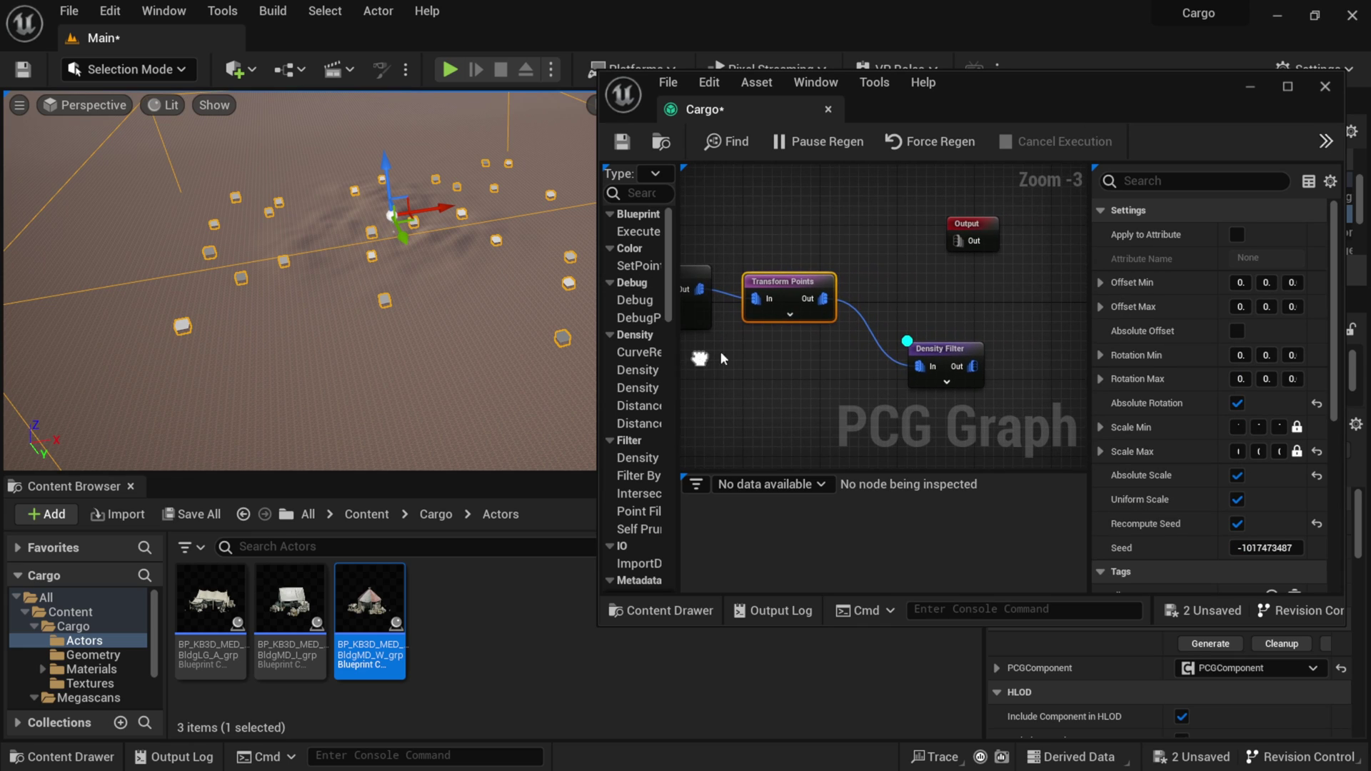
pyautogui.moveTo(956, 350); pyautogui.dragTo(937, 302)
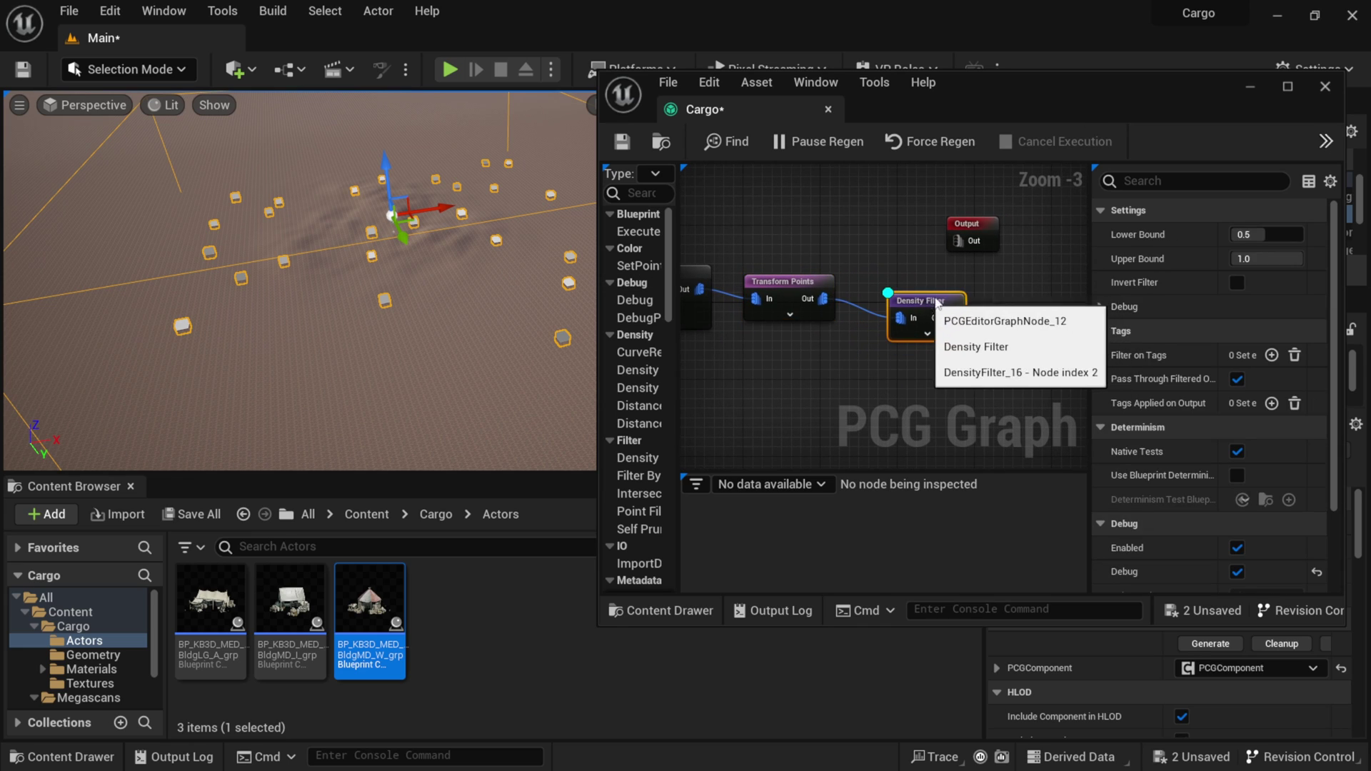
pyautogui.click(1255, 234)
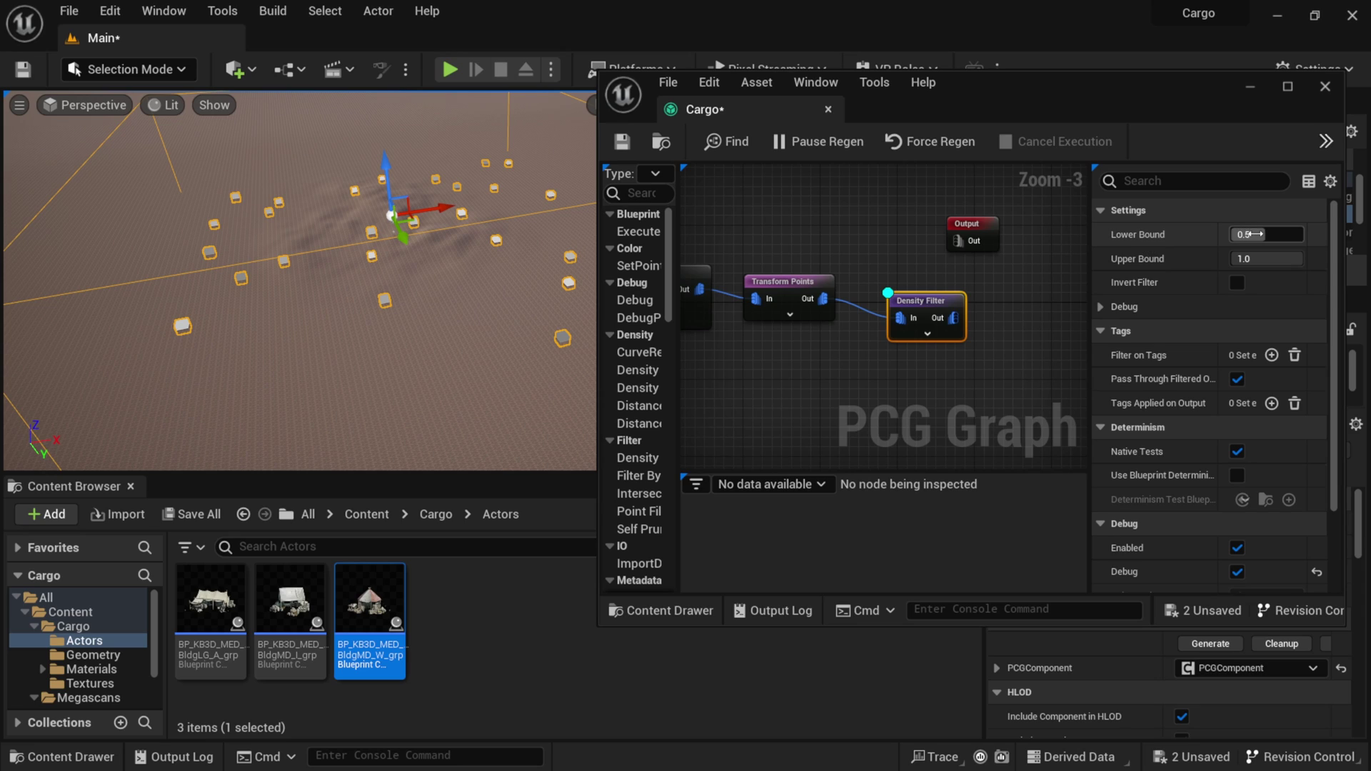
pyautogui.write('0')
pyautogui.press('Return')
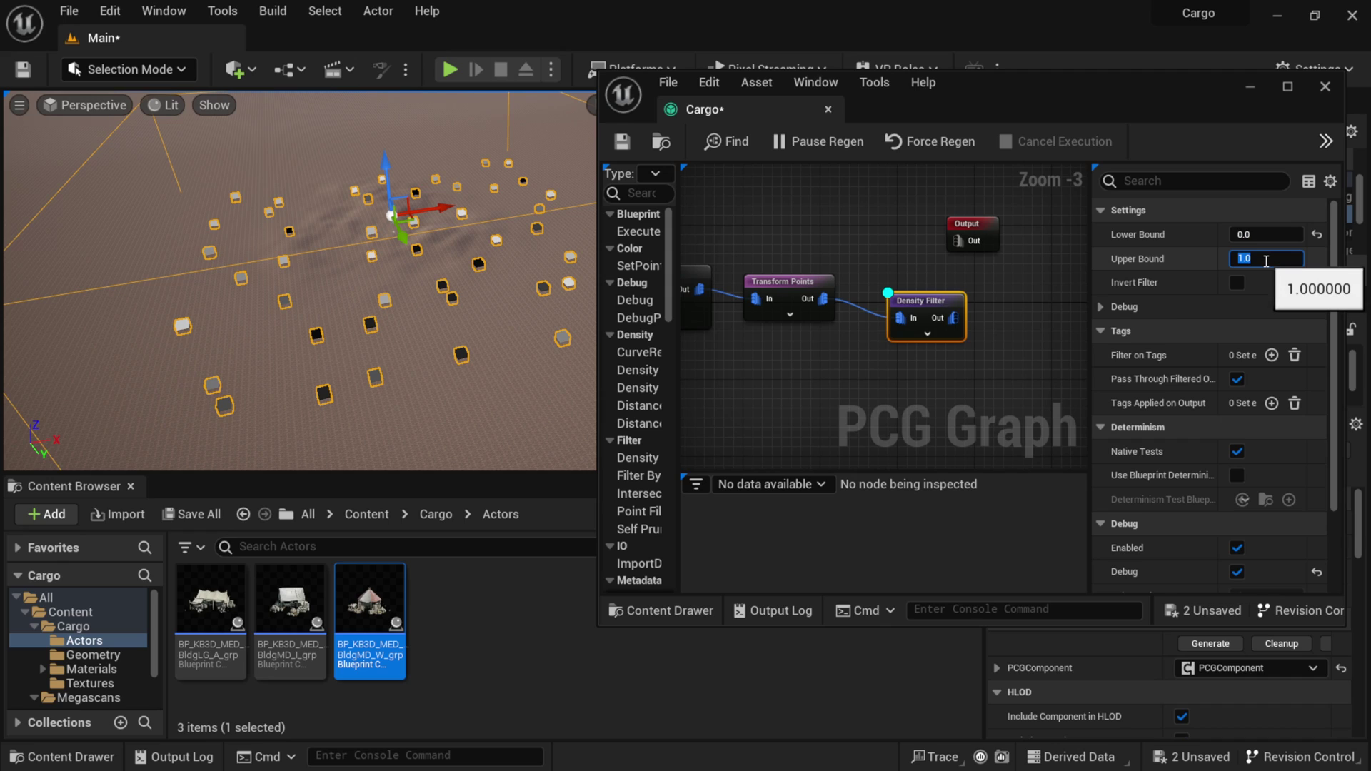
pyautogui.click(1266, 260)
pyautogui.write('.3')
pyautogui.press('Return')
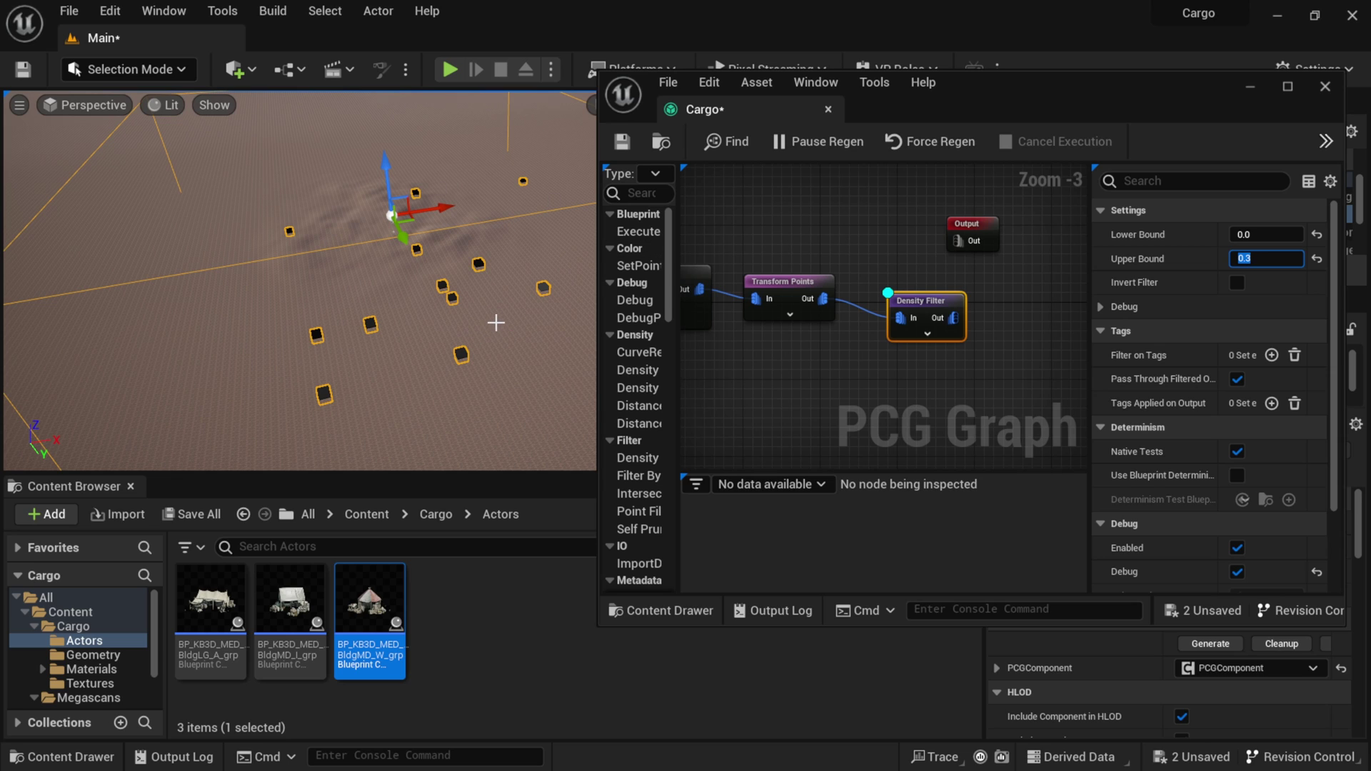
pyautogui.keyDown('alt'); pyautogui.moveTo(474, 332); pyautogui.dragTo(456, 311); pyautogui.keyUp('alt')
pyautogui.moveTo(432, 333); pyautogui.dragTo(457, 343, button='middle')
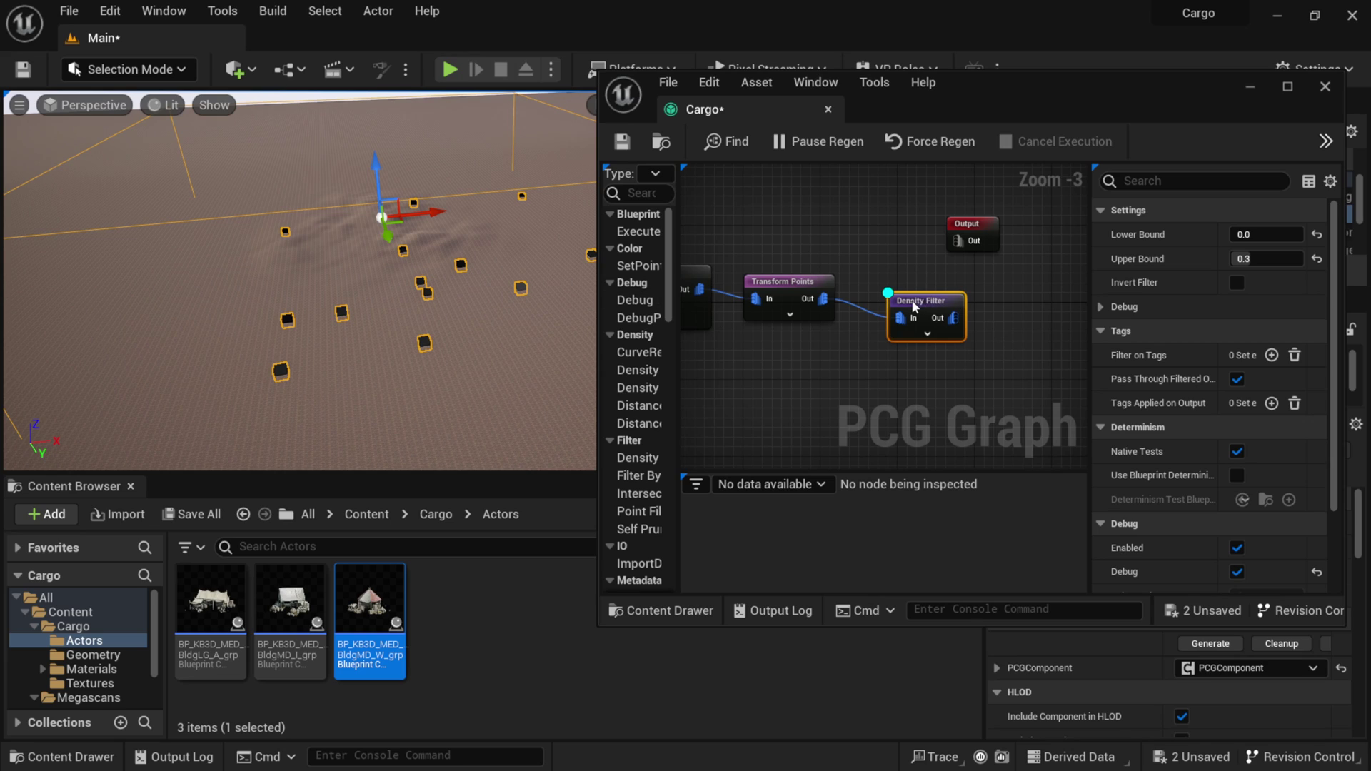
# Align the Density Filter with Transform Points, duplicate it below and connect the copy to the Transform Points output
pyautogui.moveTo(913, 302); pyautogui.dragTo(915, 285)
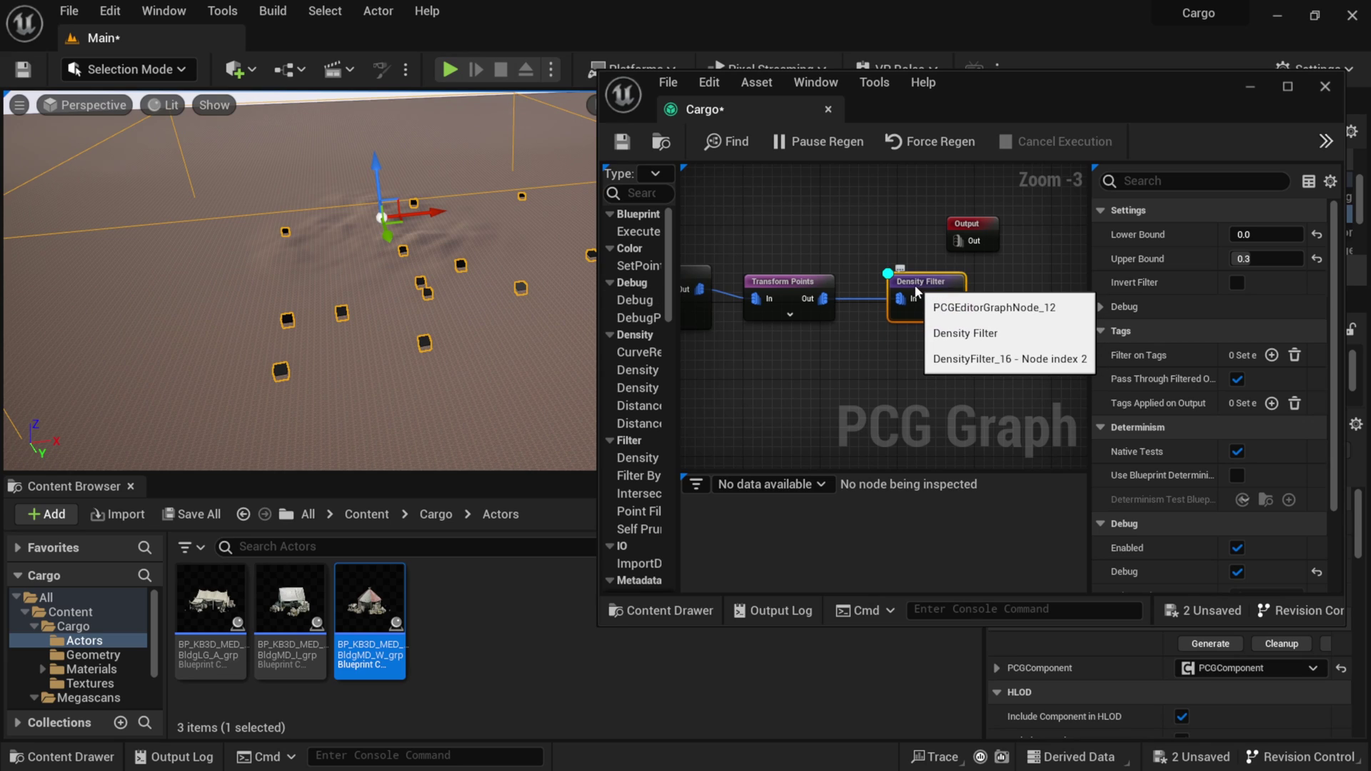
pyautogui.hotkey('ctrl', 'd')
pyautogui.moveTo(979, 295); pyautogui.dragTo(954, 353)
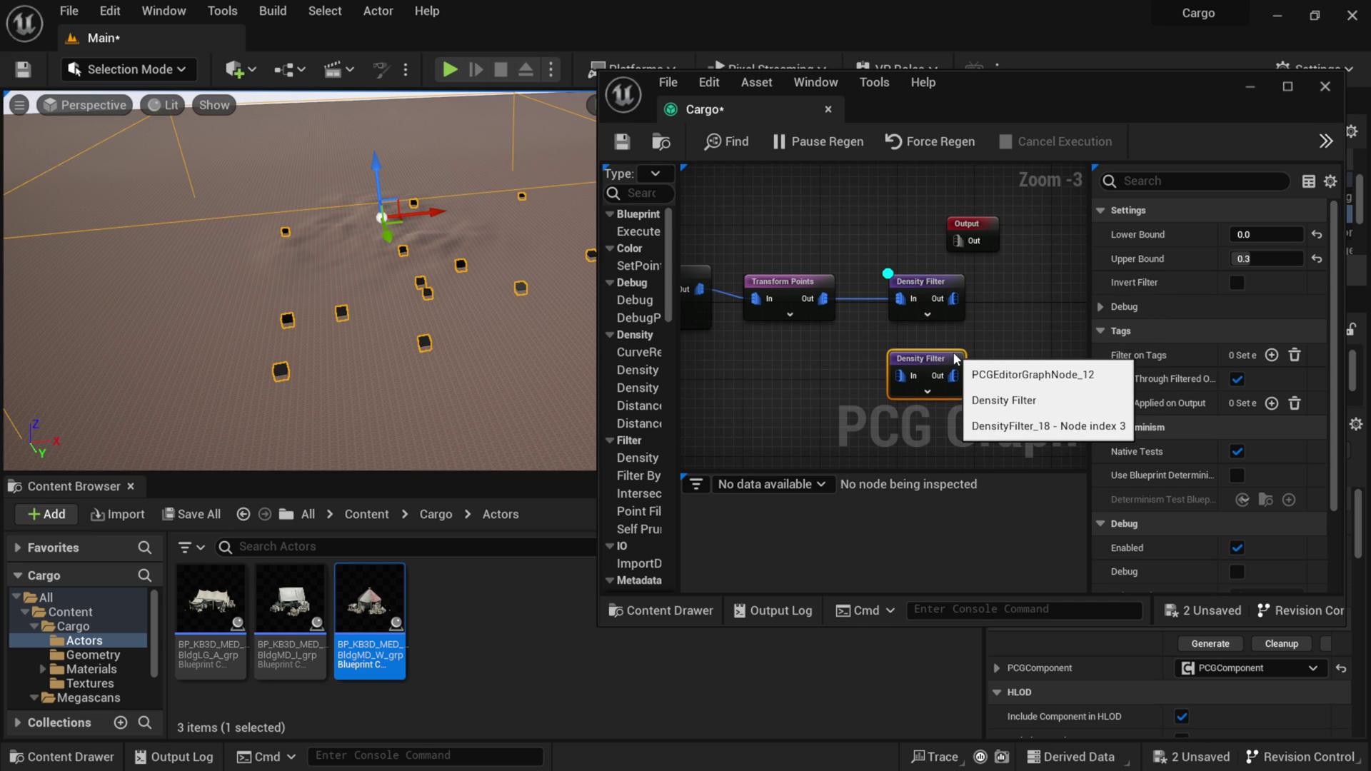
pyautogui.moveTo(823, 299)
pyautogui.mouseDown()
pyautogui.moveTo(909, 390)
pyautogui.moveTo(874, 302)
pyautogui.moveTo(827, 293)
pyautogui.mouseUp()
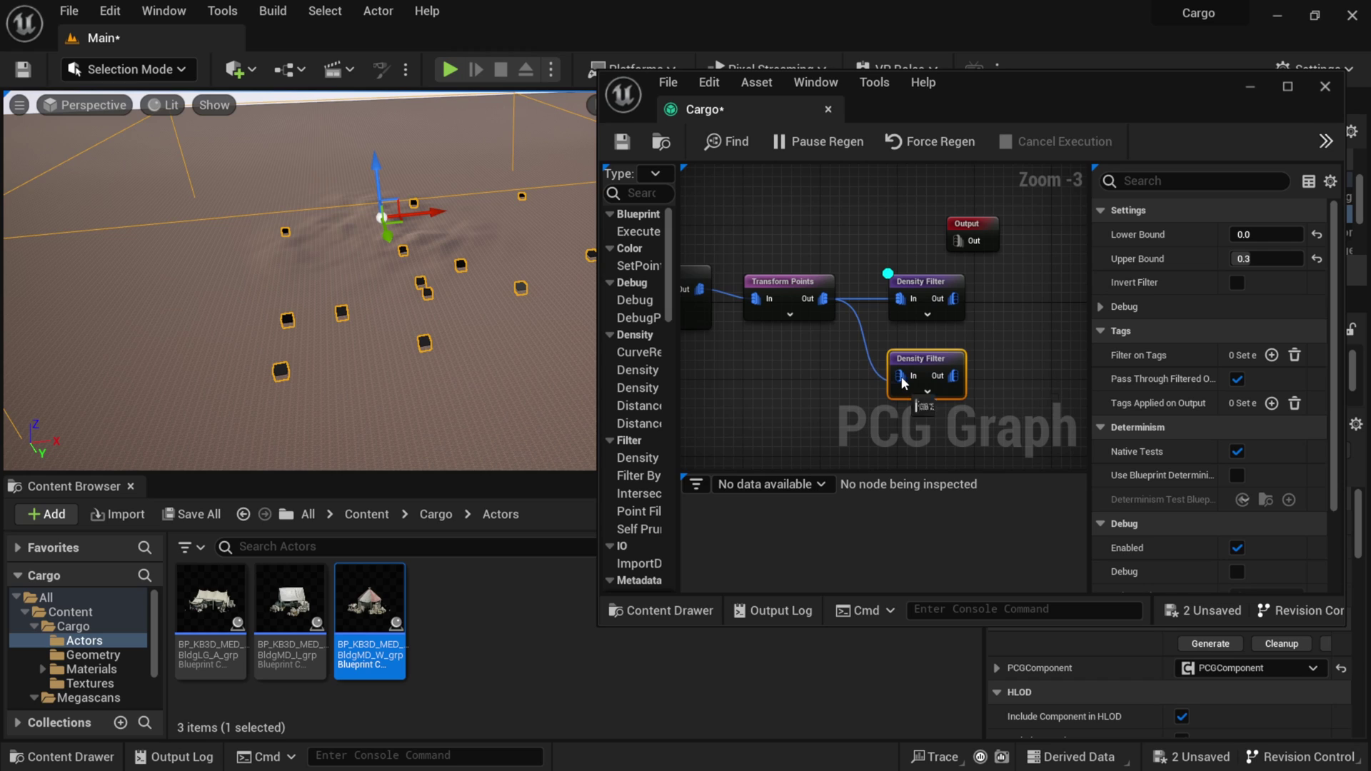
pyautogui.moveTo(902, 376)
pyautogui.mouseDown()
pyautogui.moveTo(928, 349)
pyautogui.moveTo(924, 363)
pyautogui.mouseUp()
# Set the second Density Filter's bounds to 0.31 and 0.6, enable its Debug option and view the points in the level
pyautogui.click(1251, 236)
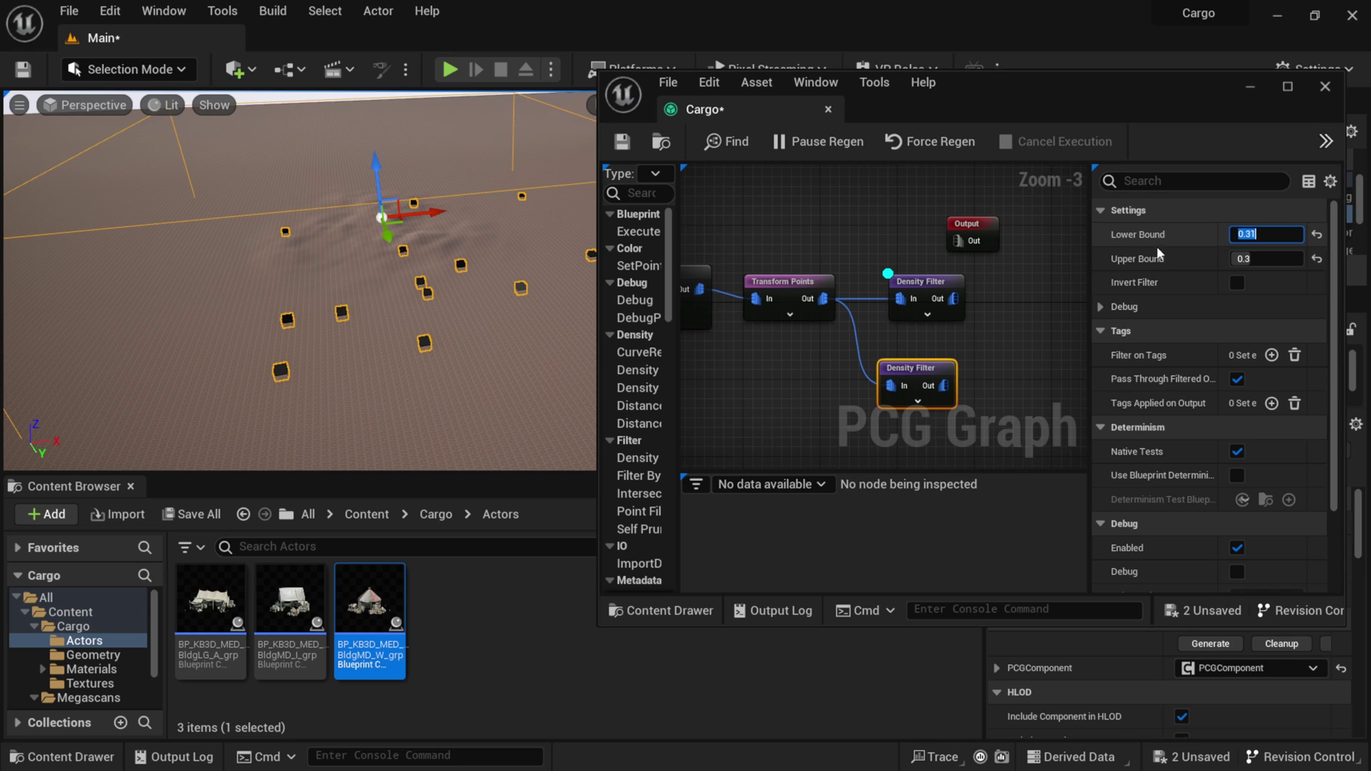
pyautogui.click(1263, 259)
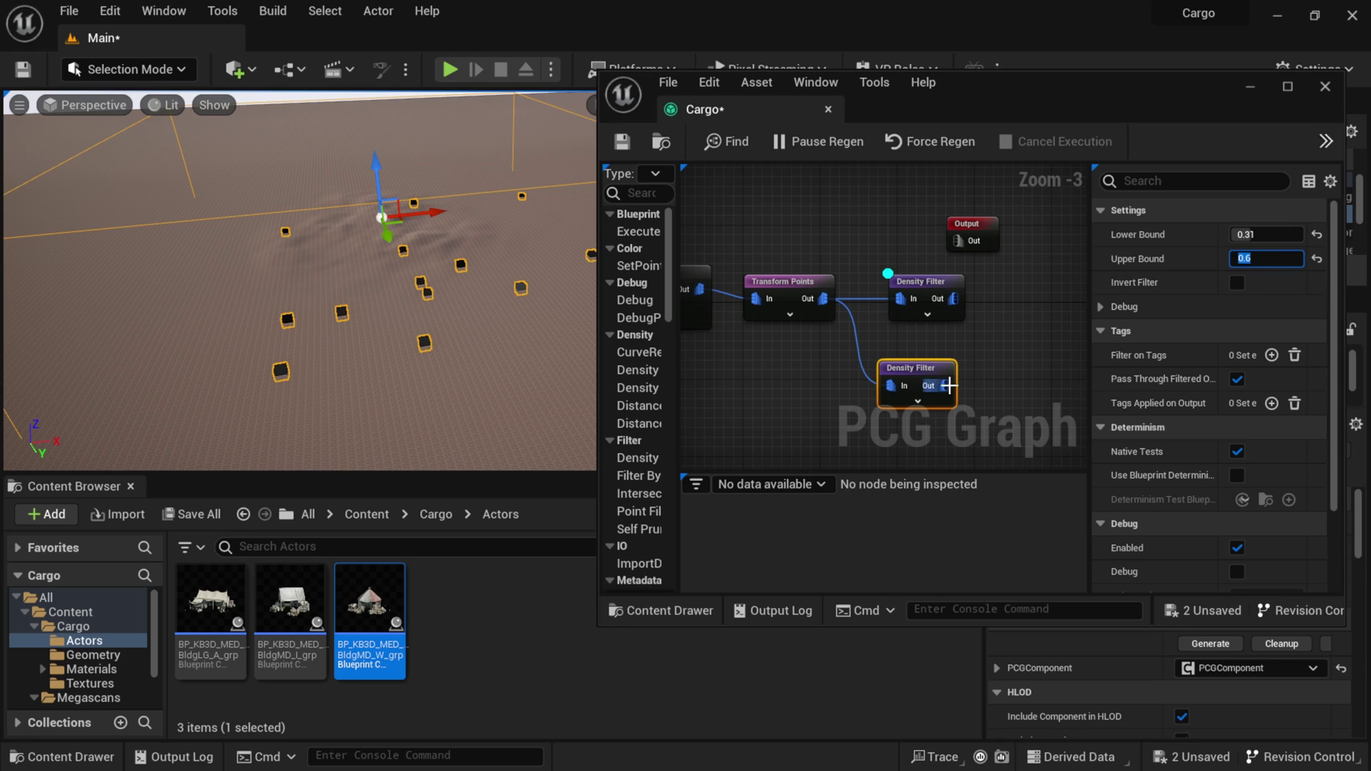
pyautogui.moveTo(915, 369); pyautogui.dragTo(934, 361)
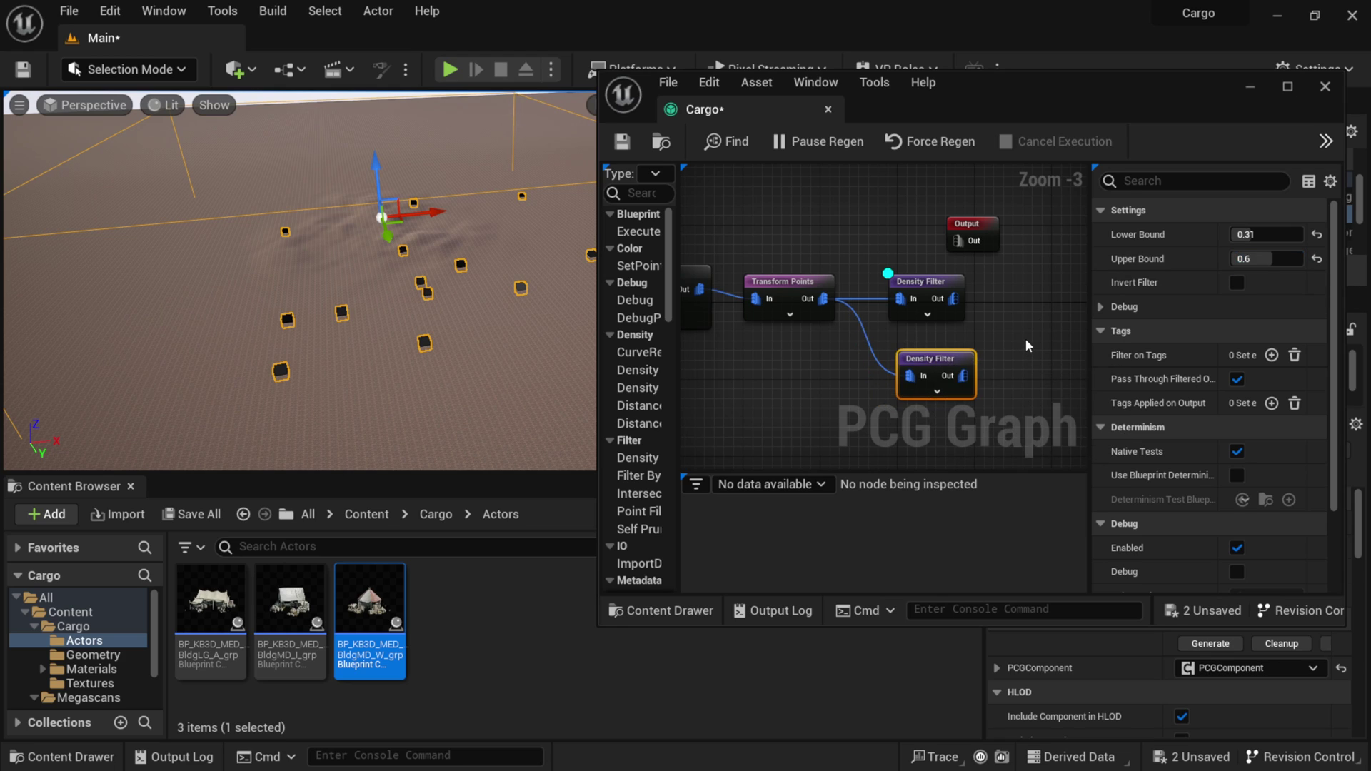
pyautogui.moveTo(941, 362)
pyautogui.mouseDown()
pyautogui.moveTo(941, 342)
pyautogui.moveTo(928, 357)
pyautogui.mouseUp()
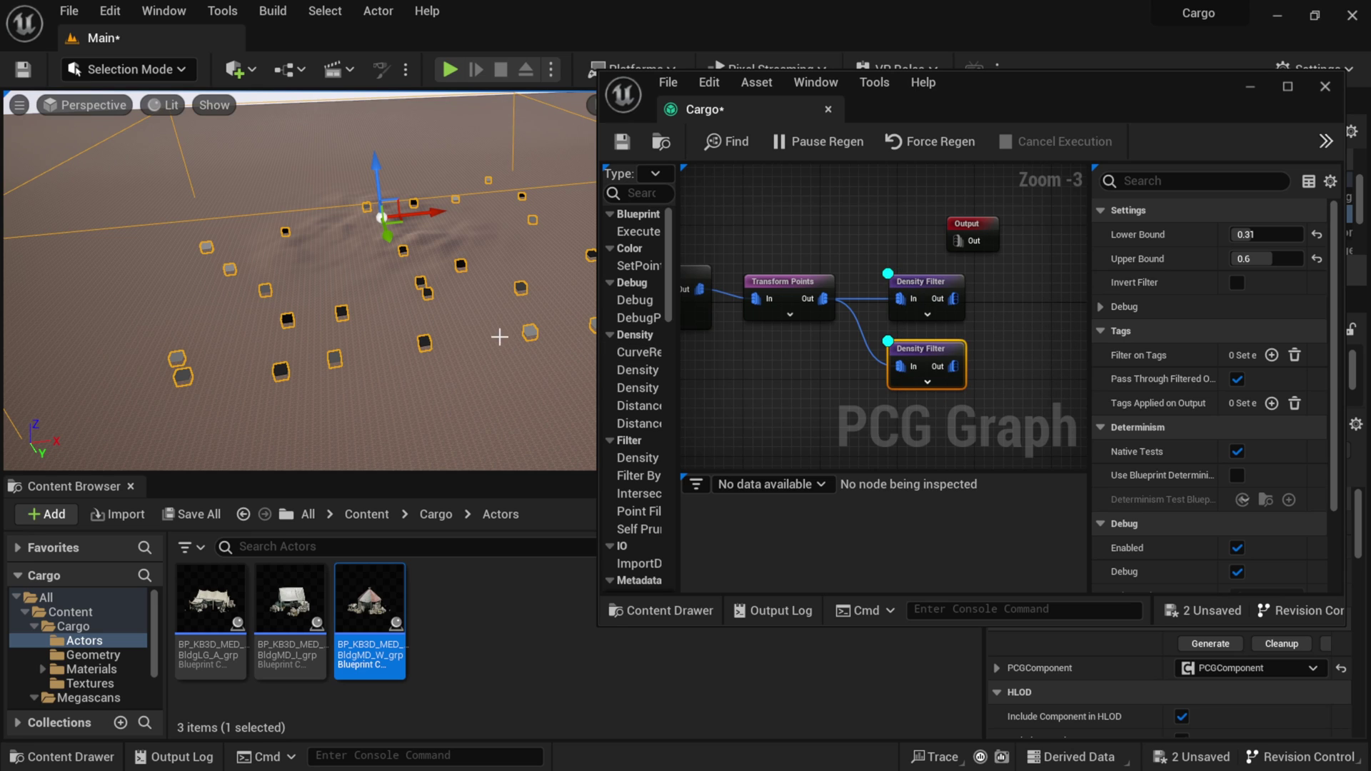
pyautogui.keyDown('alt'); pyautogui.moveTo(468, 300); pyautogui.dragTo(536, 340); pyautogui.keyUp('alt')
pyautogui.keyDown('alt'); pyautogui.moveTo(447, 313); pyautogui.dragTo(413, 302); pyautogui.keyUp('alt')
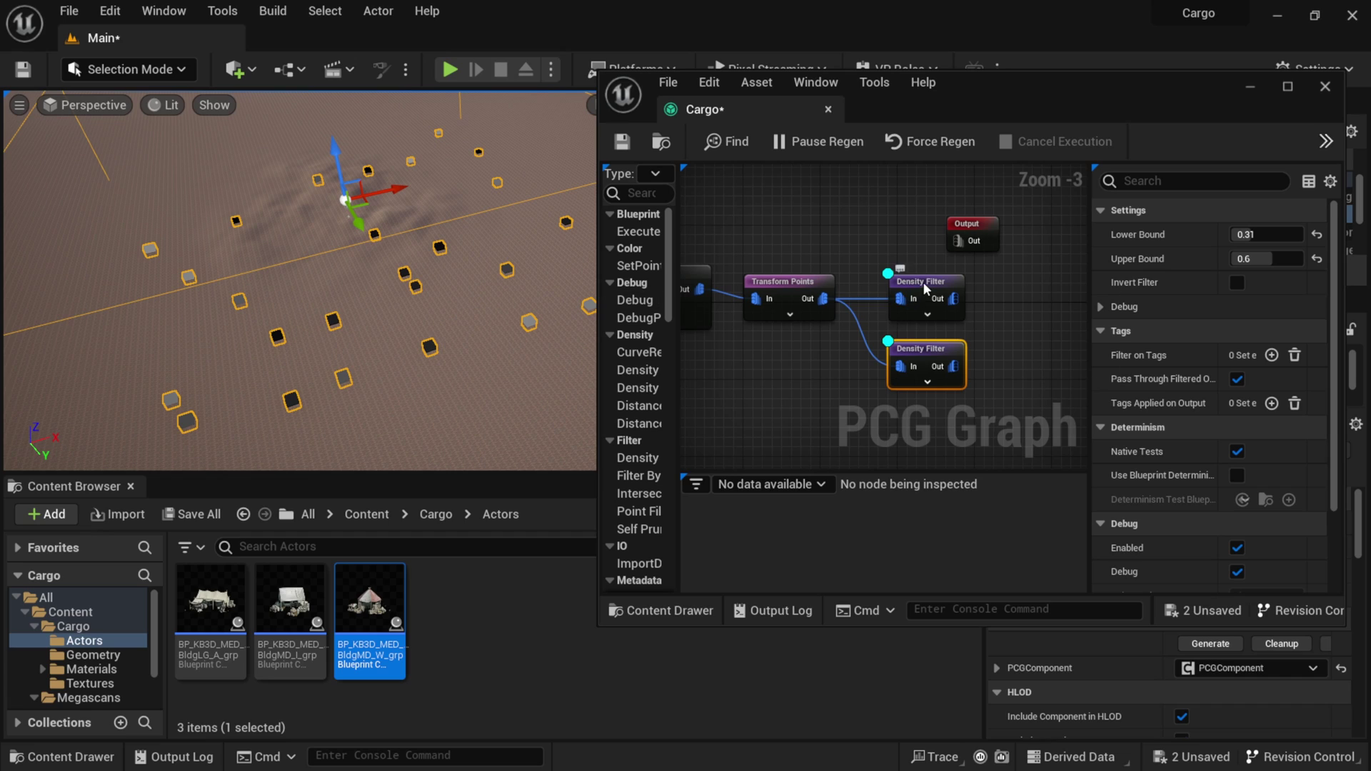
# Rearrange the two Density Filter nodes, add a third copy below them and connect it to the Transform Points output
pyautogui.moveTo(925, 287); pyautogui.dragTo(925, 278)
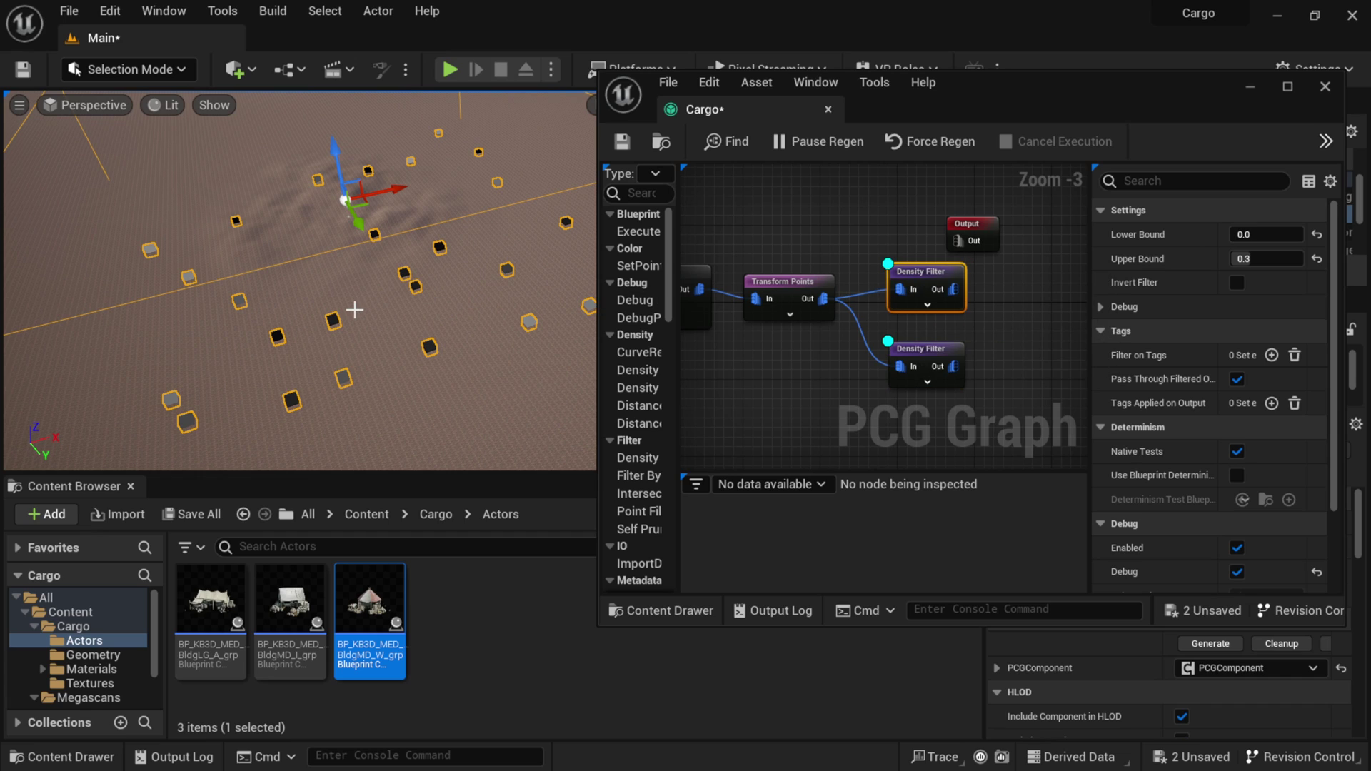
pyautogui.moveTo(950, 357); pyautogui.dragTo(960, 348)
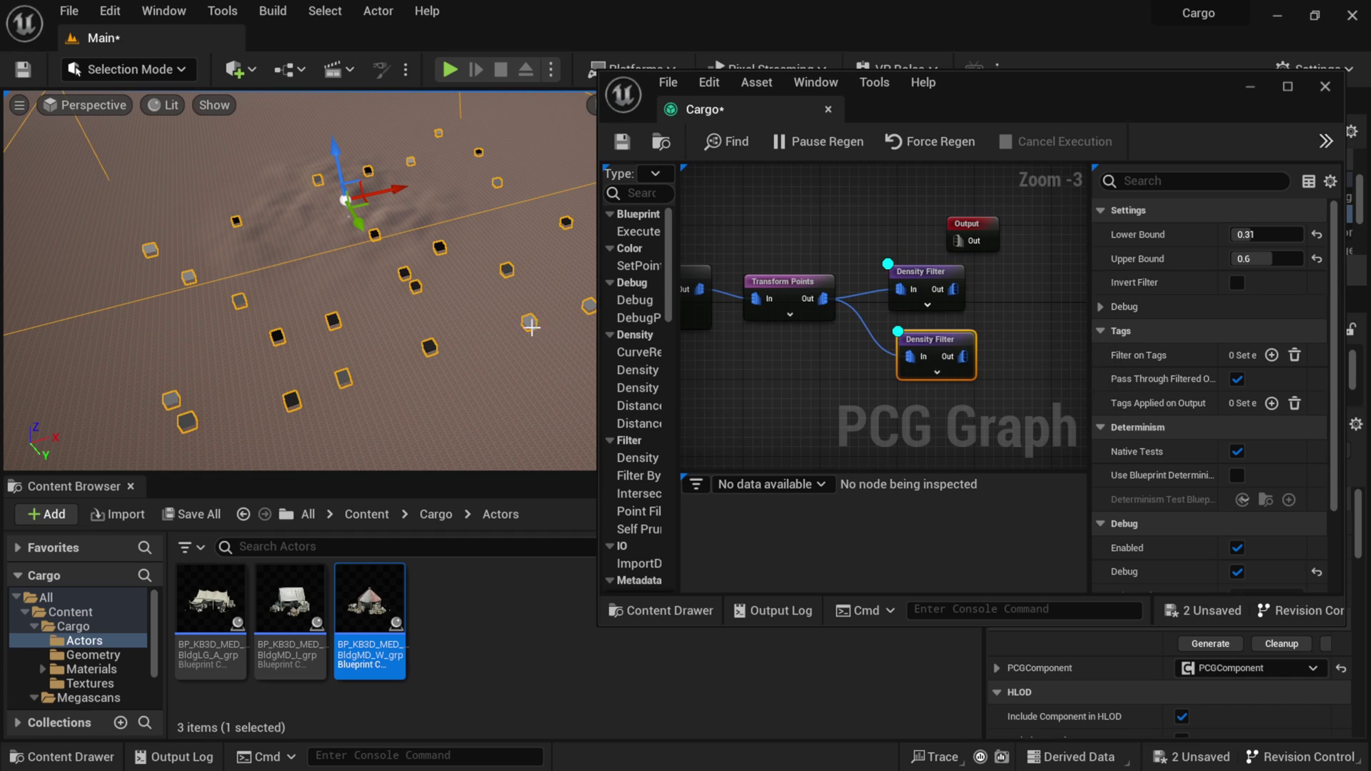
pyautogui.moveTo(944, 348); pyautogui.dragTo(821, 302)
pyautogui.hotkey('ctrl', 'v')
pyautogui.moveTo(951, 397); pyautogui.dragTo(942, 392)
# Set the third Density Filter's Lower Bound to 0.61 and Upper Bound to 1.0, and enable its Debug option
pyautogui.click(1261, 235)
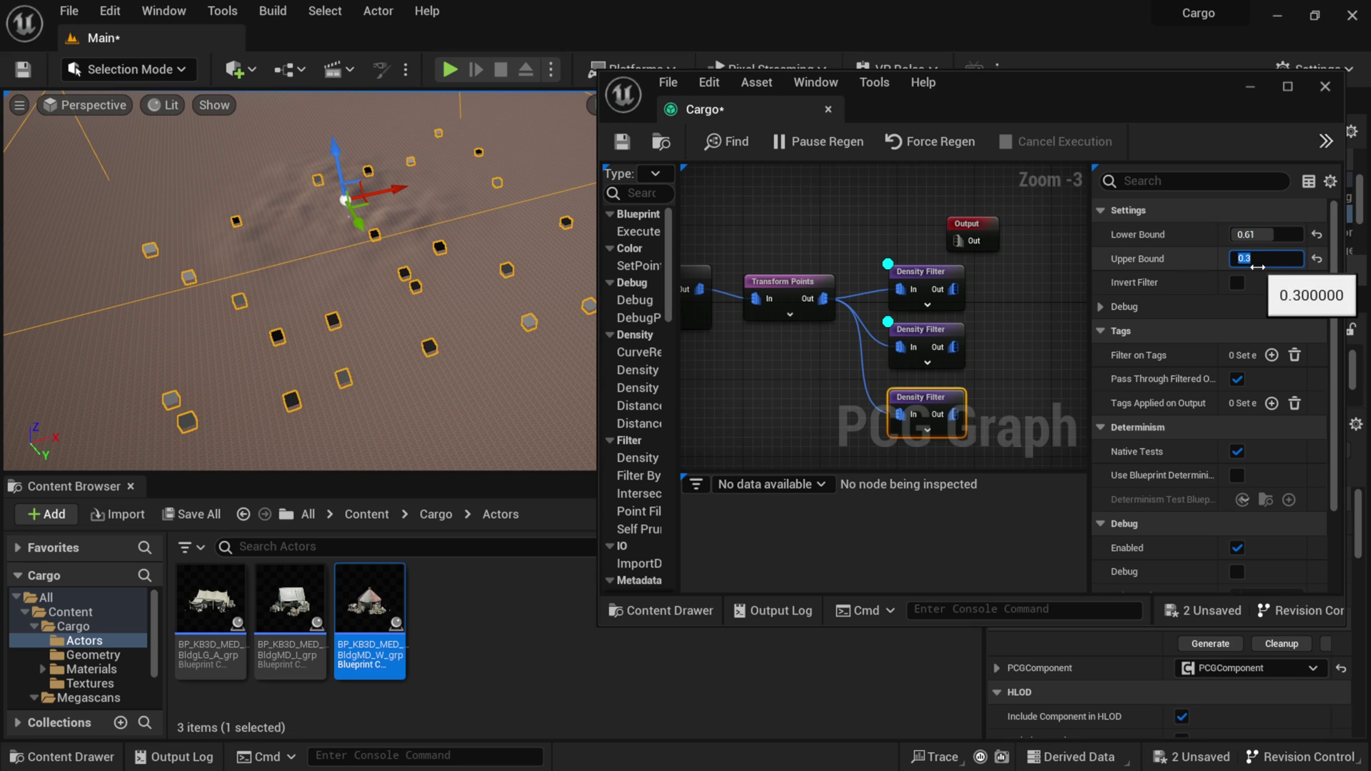
pyautogui.click(928, 395)
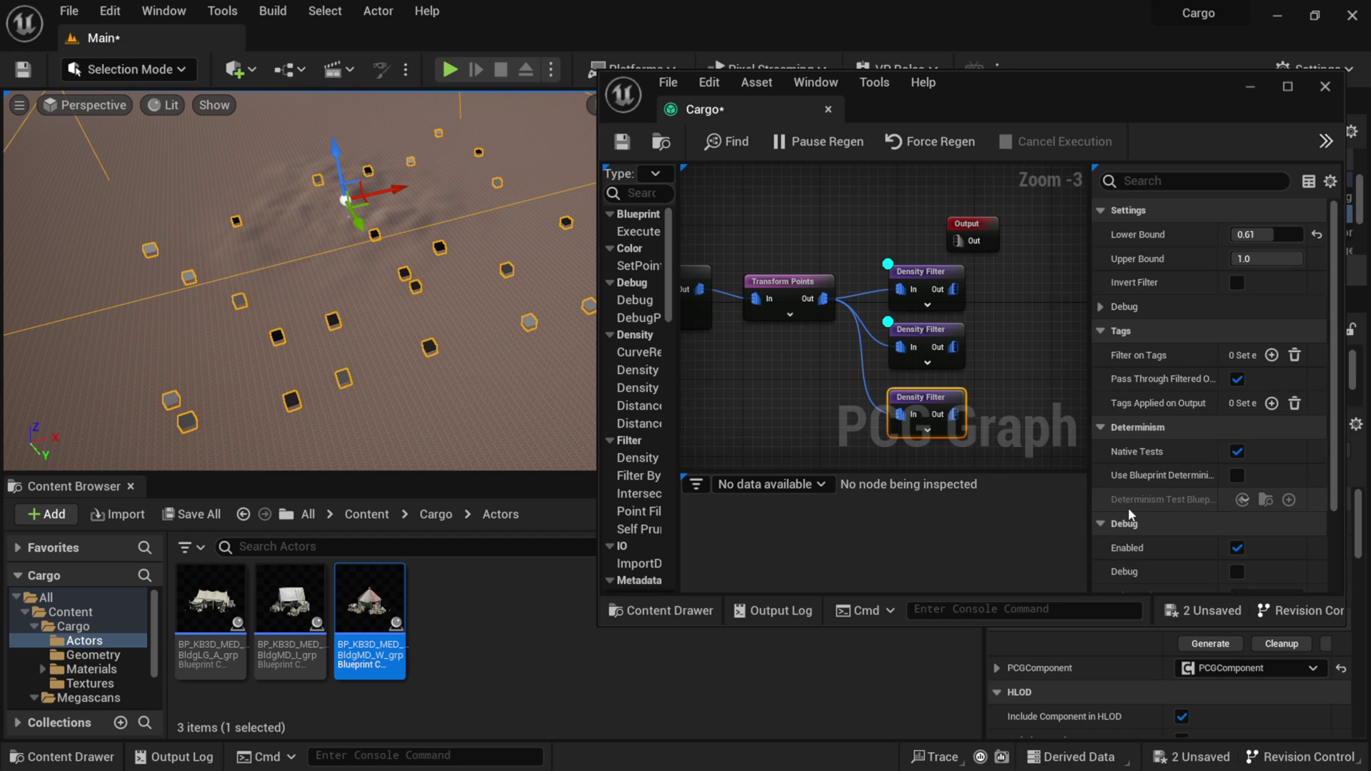
pyautogui.scroll(-3, 1147, 503)
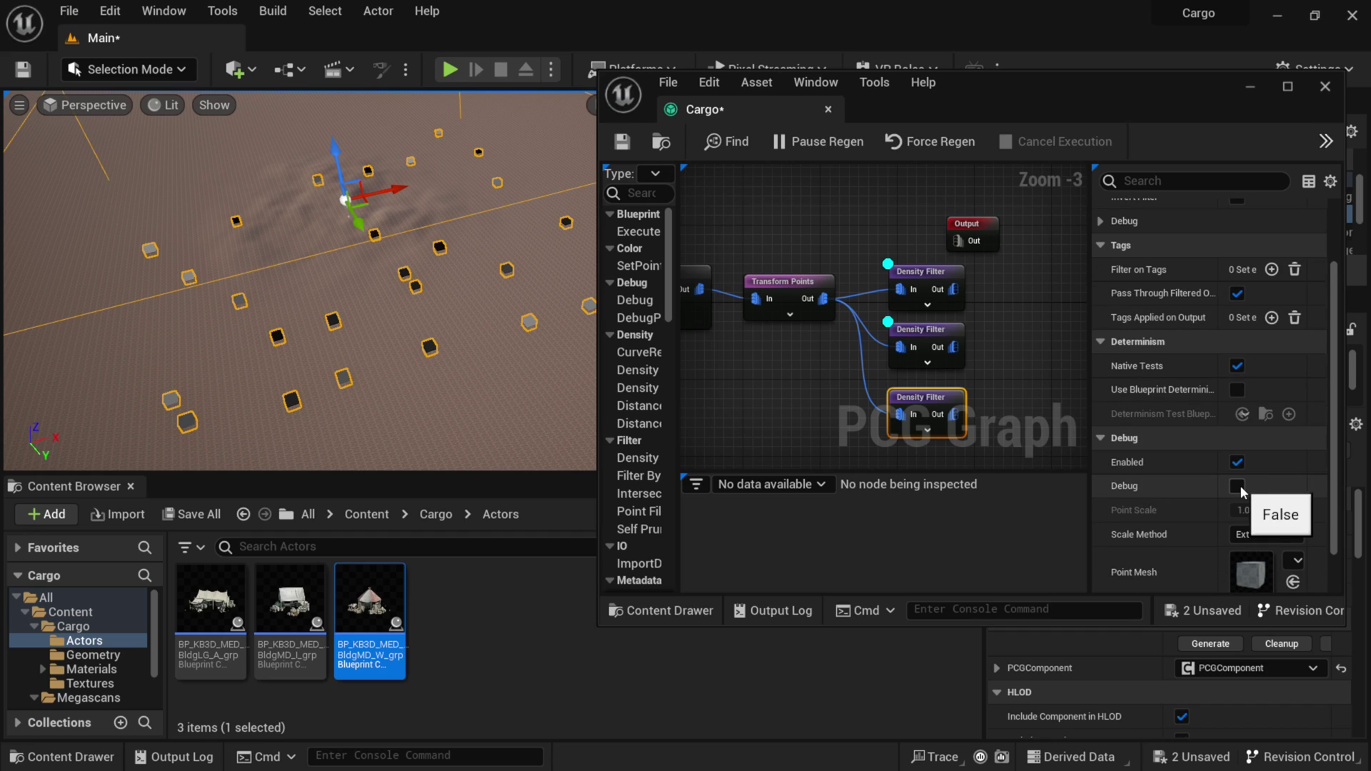
pyautogui.click(1240, 486)
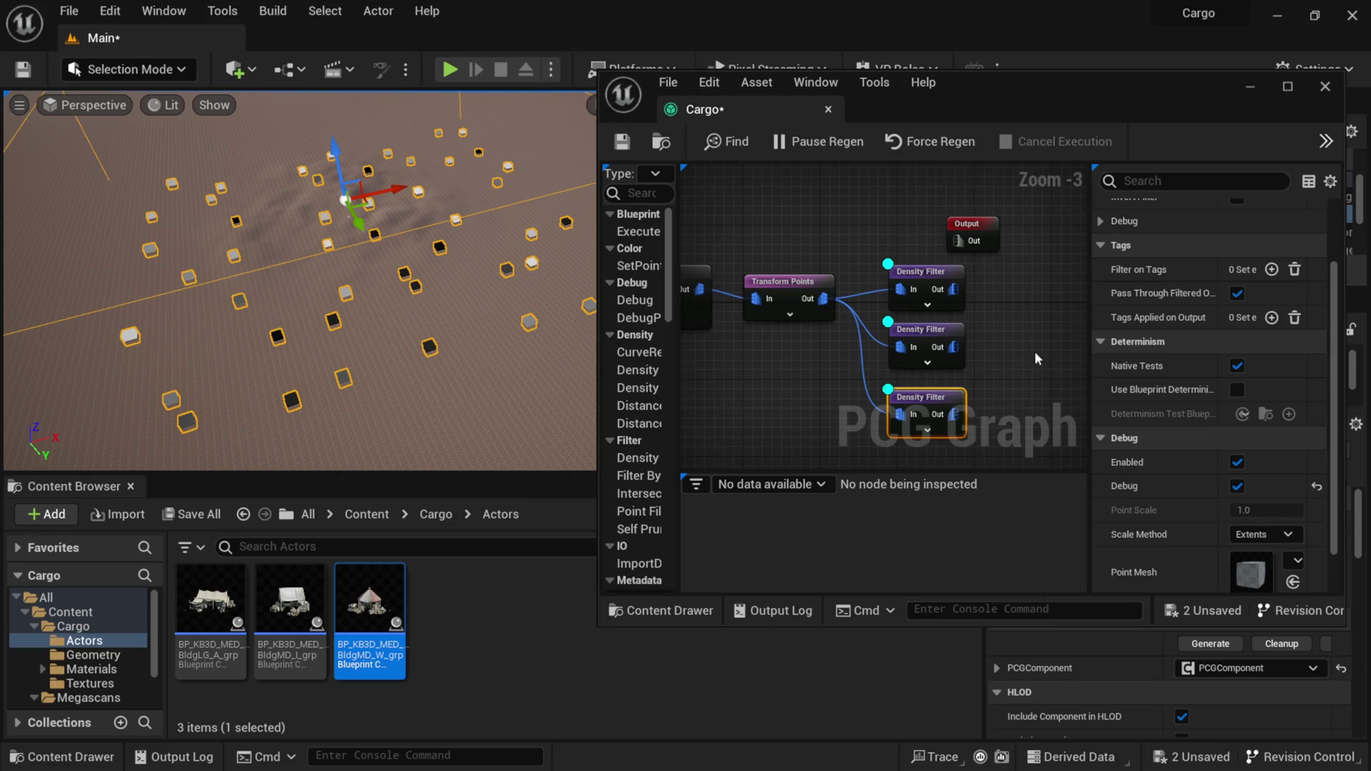
# Add a Spawn Actor node connected to the first Density Filter's output
pyautogui.moveTo(1048, 327); pyautogui.dragTo(899, 310, button='right')
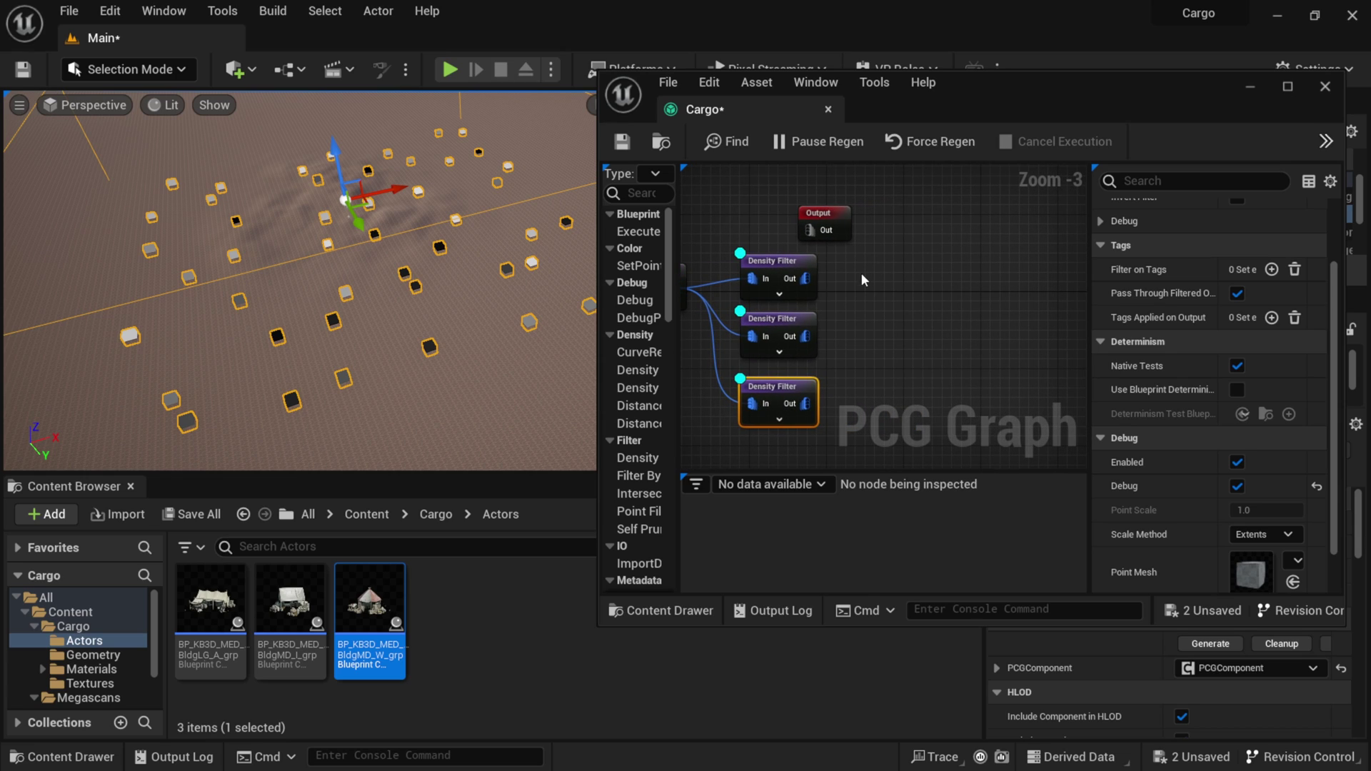
pyautogui.moveTo(805, 278); pyautogui.dragTo(891, 266)
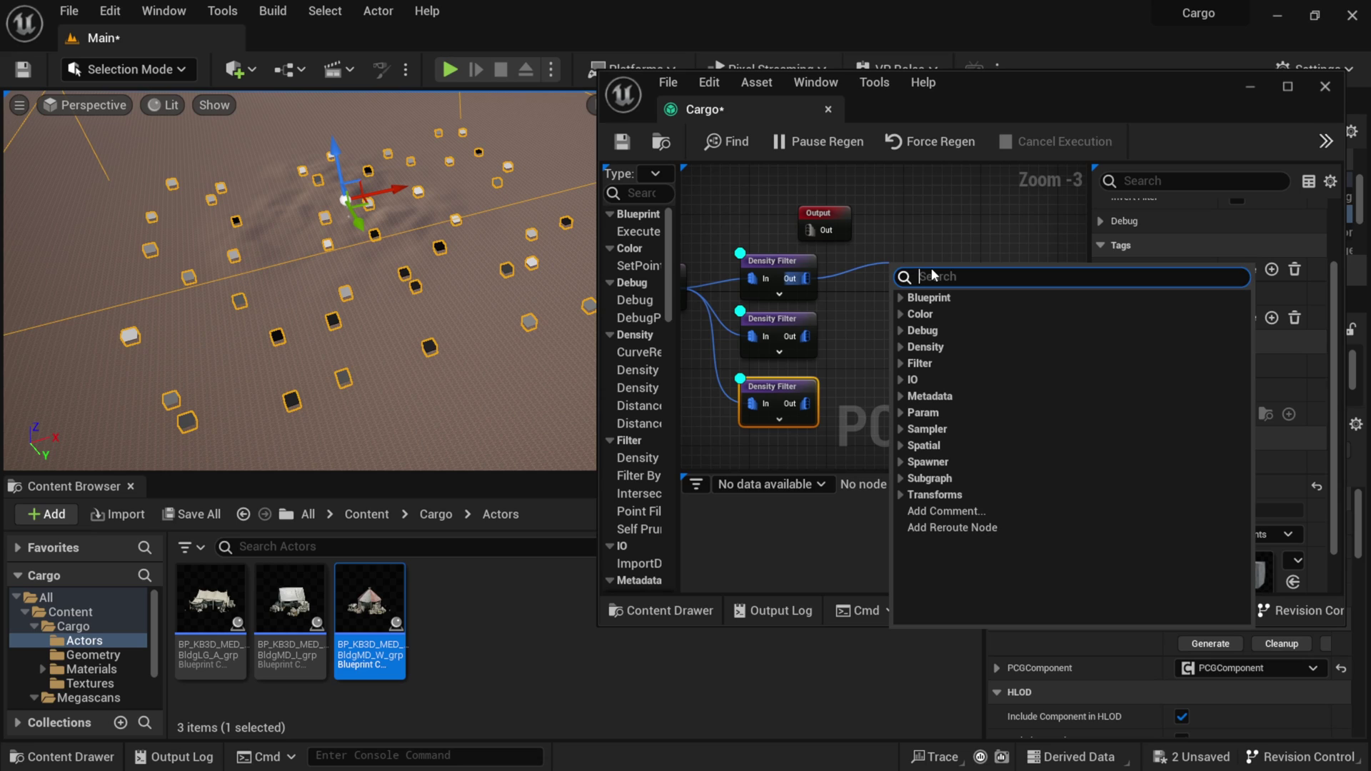
pyautogui.write('actor')
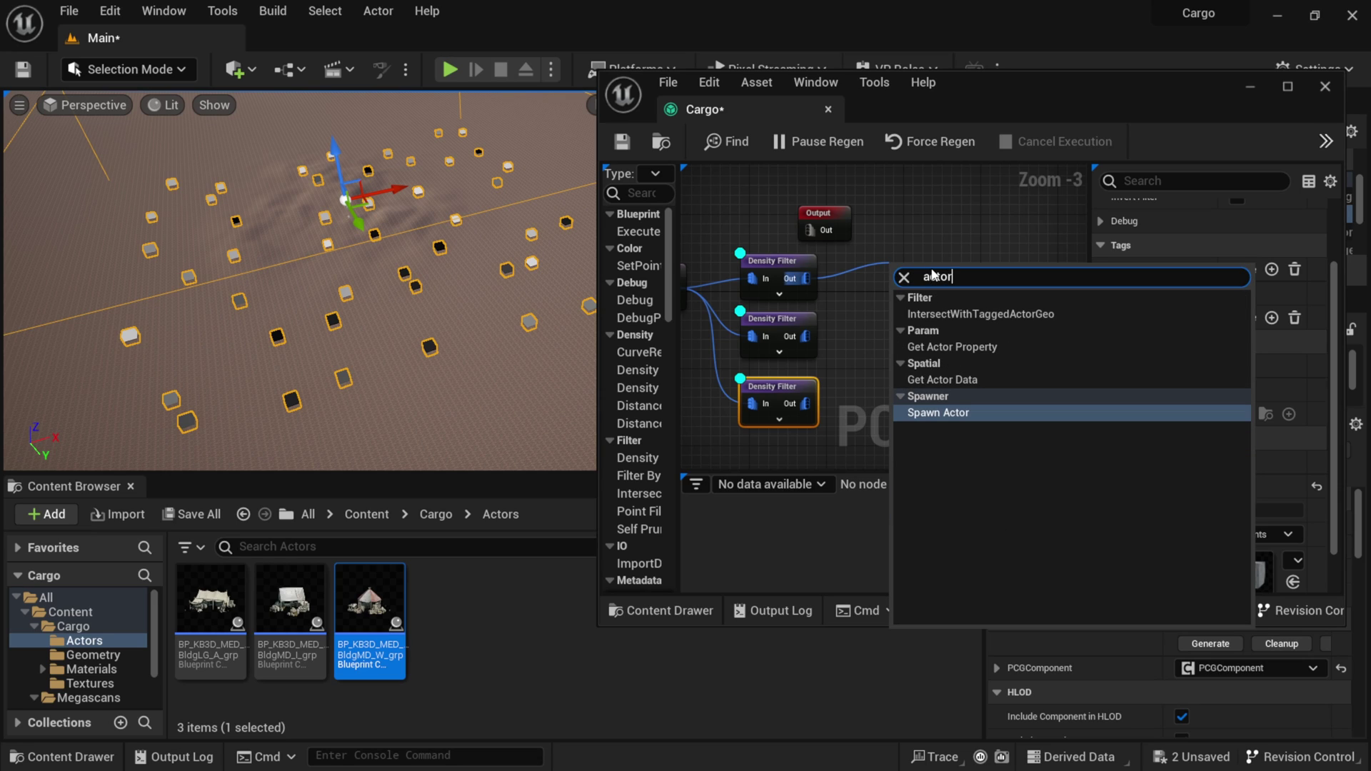
pyautogui.click(952, 414)
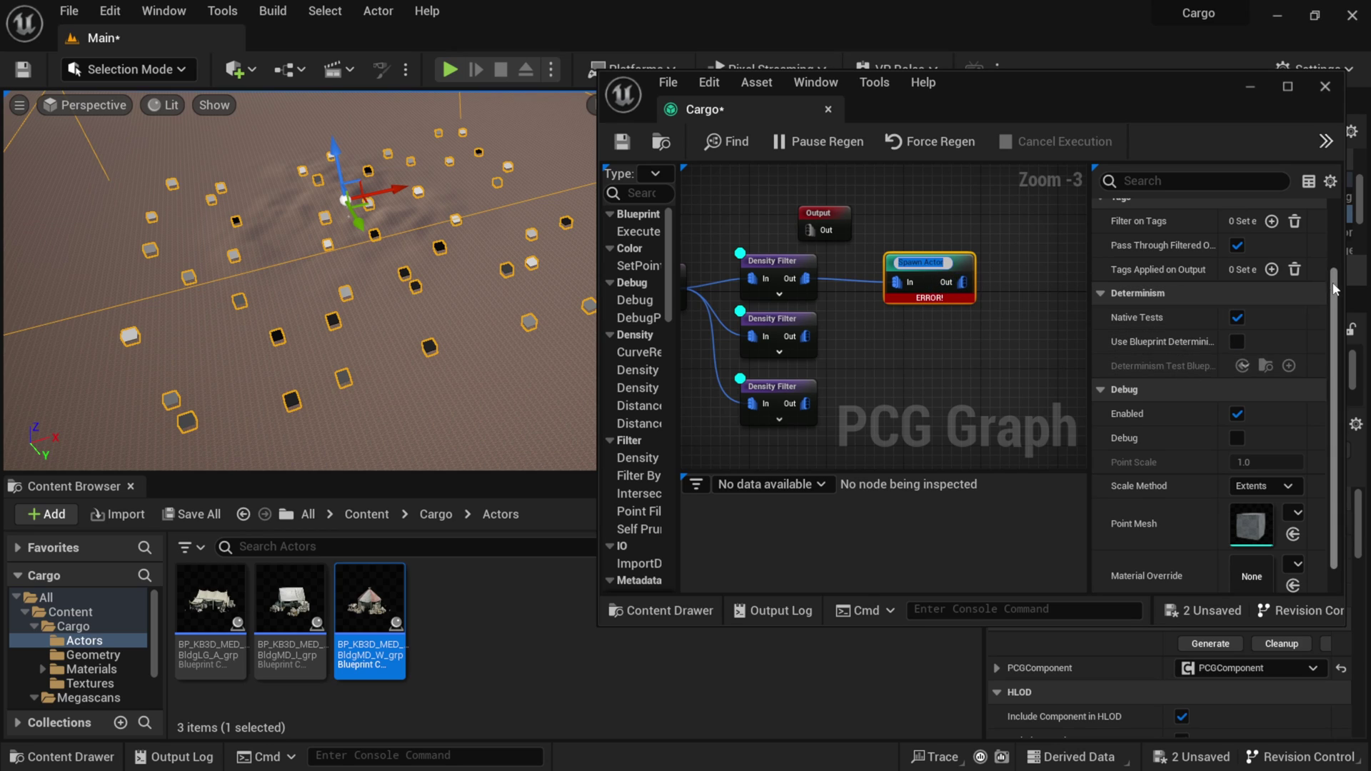
# Widen the node settings area and assign the BP_KB3D_MED_BldgLG_A_grp blueprint as the Spawn Actor node's Template Actor Class
pyautogui.scroll(3, 1333, 288)
pyautogui.moveTo(1095, 250); pyautogui.dragTo(976, 263)
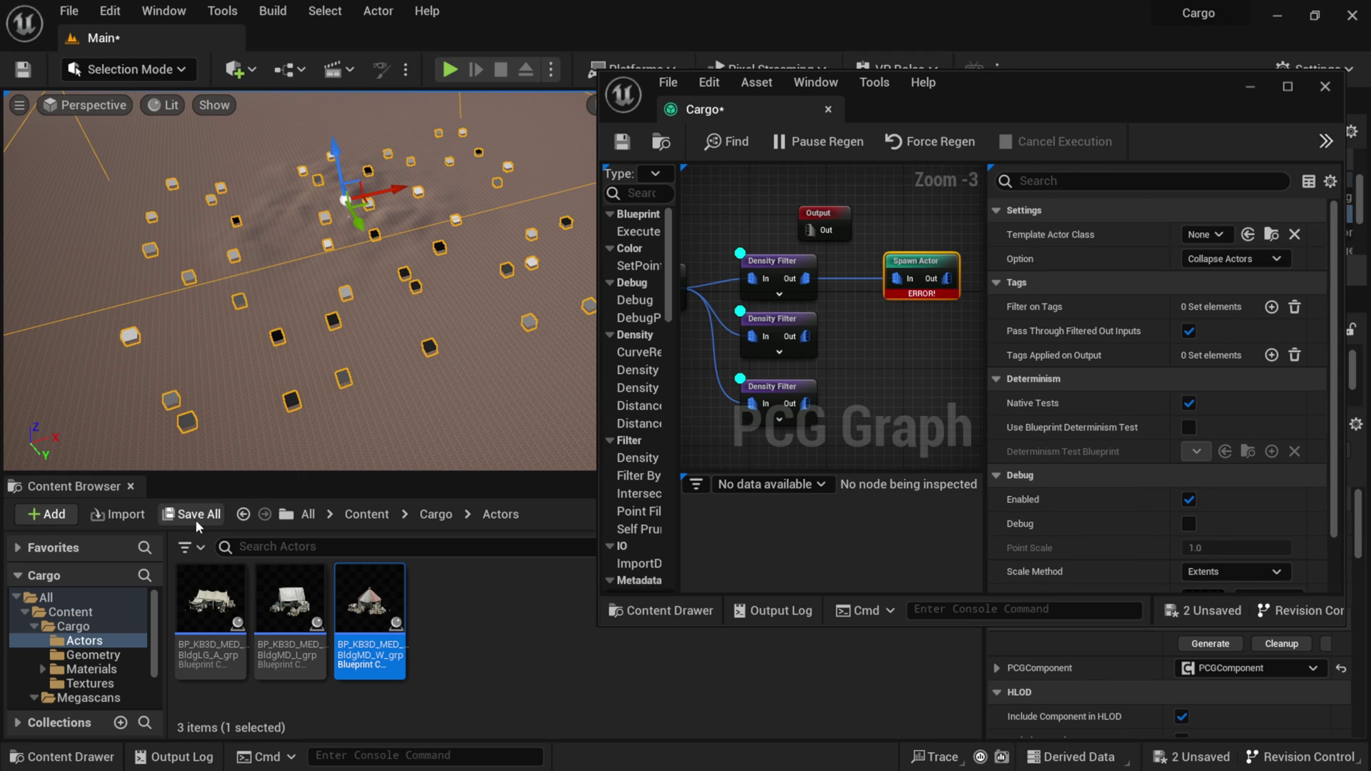
pyautogui.moveTo(216, 606)
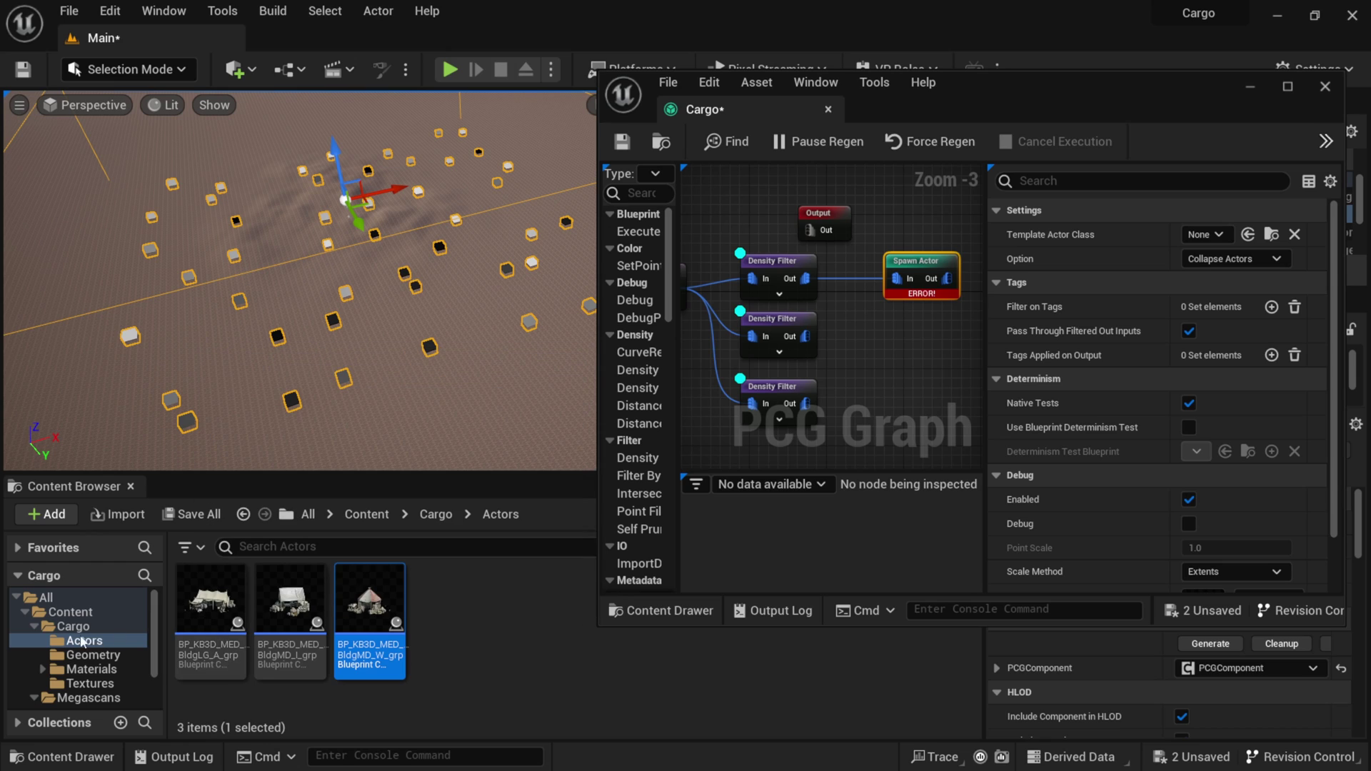
pyautogui.click(213, 607)
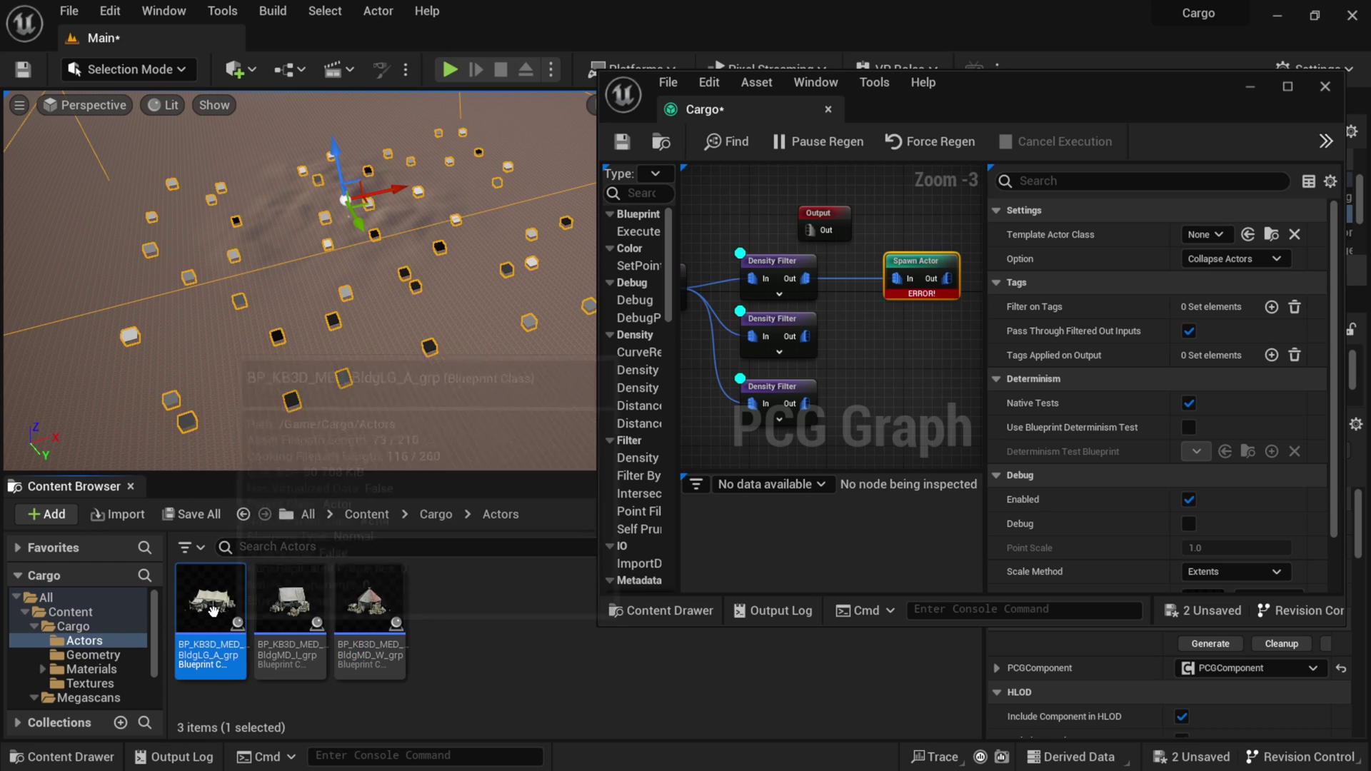
pyautogui.moveTo(213, 607); pyautogui.dragTo(1209, 241)
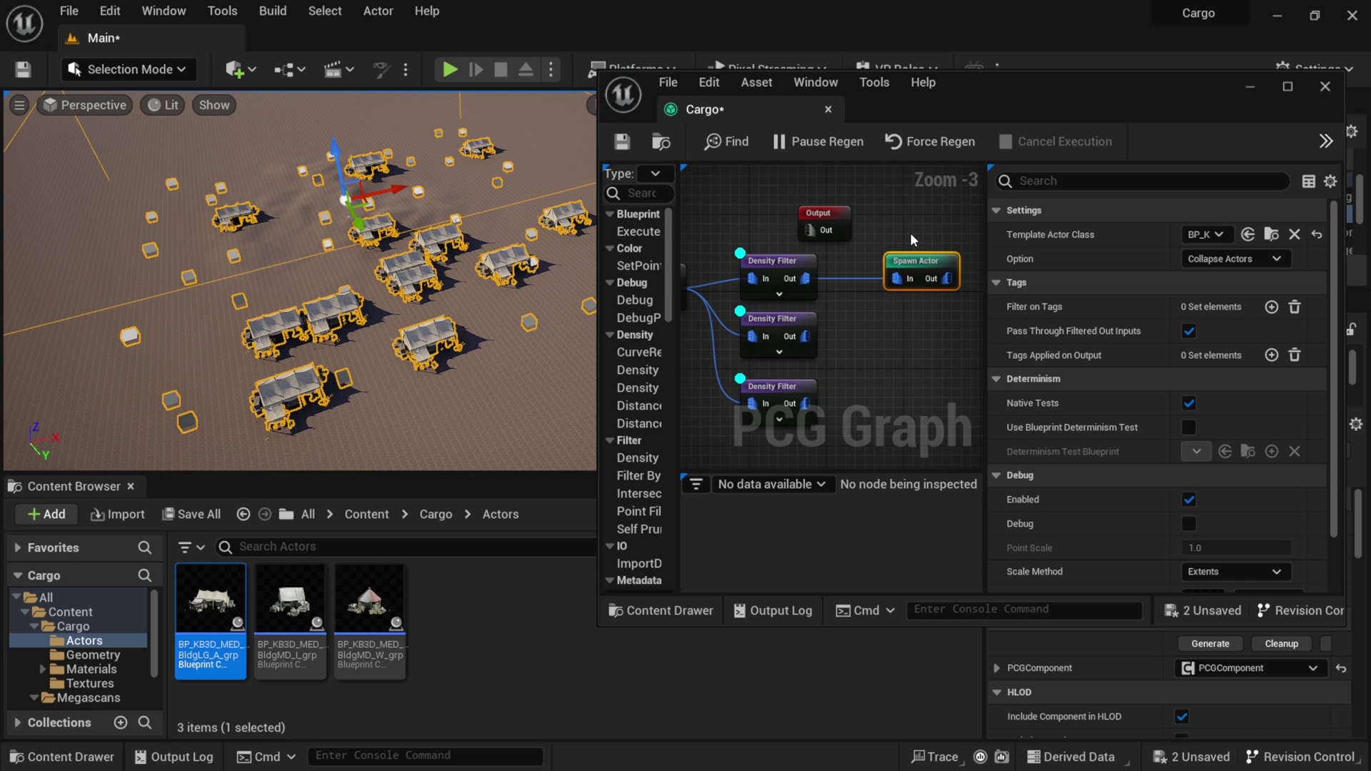
# Duplicate the Spawn Actor node, set its Template Actor Class to BP_KB3D_MED_BldgMD_I_grp and connect it to the second Density Filter
pyautogui.hotkey('ctrl', 'd')
pyautogui.moveTo(927, 243); pyautogui.dragTo(894, 336)
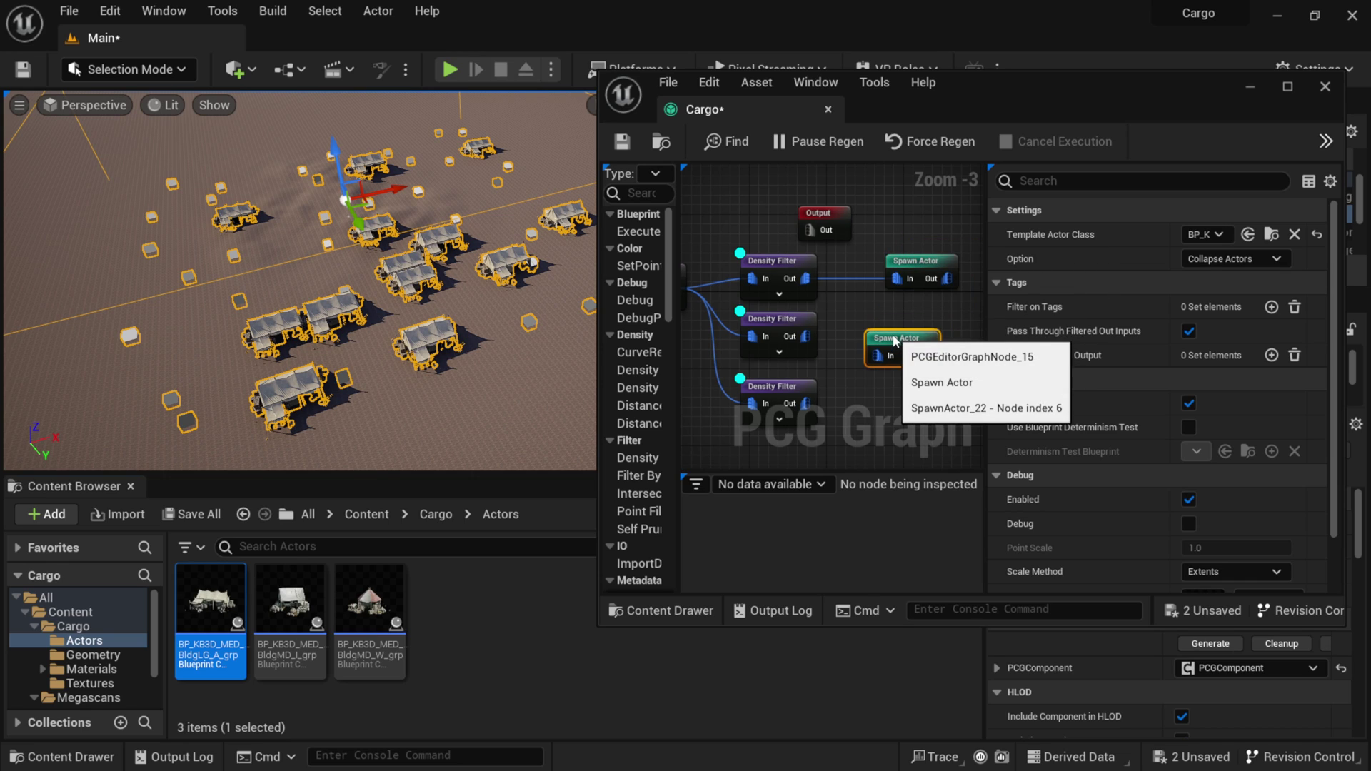
pyautogui.click(293, 610)
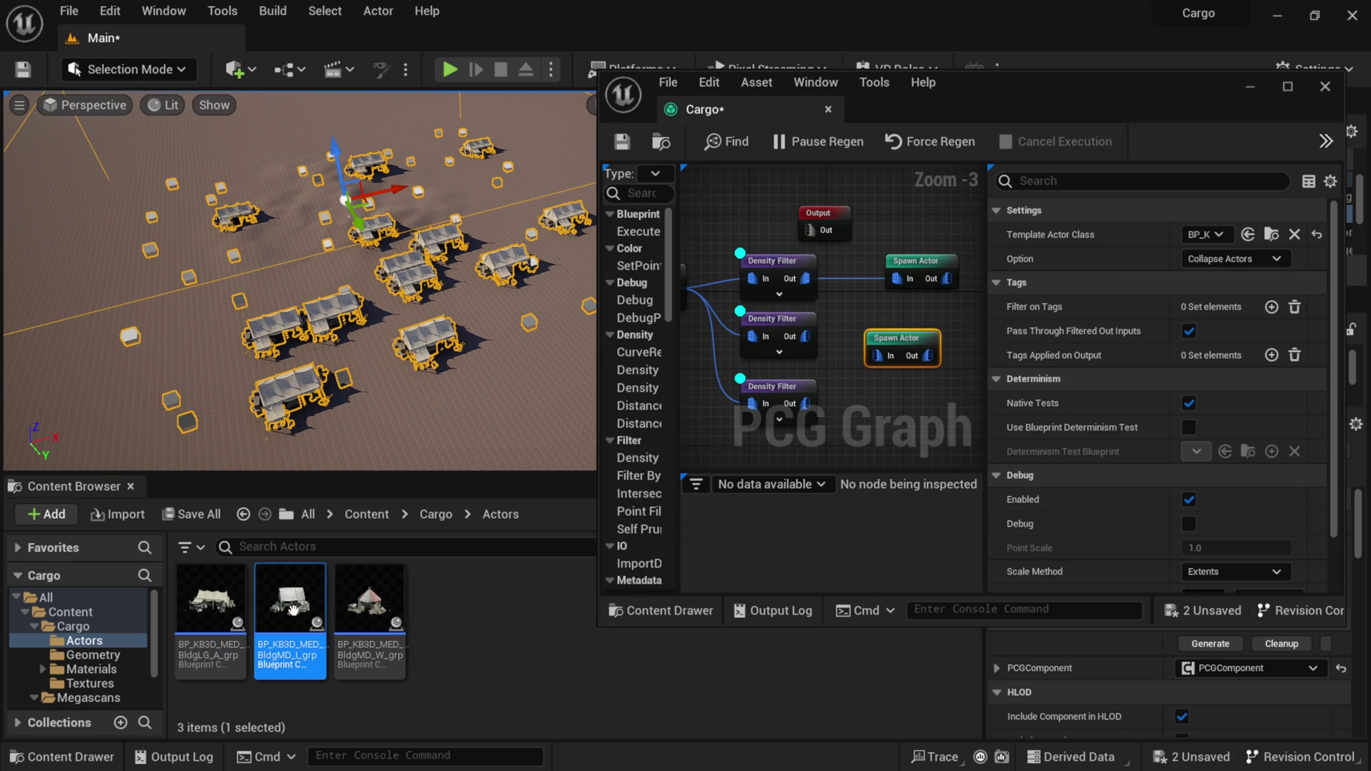
pyautogui.moveTo(293, 611); pyautogui.dragTo(1200, 234)
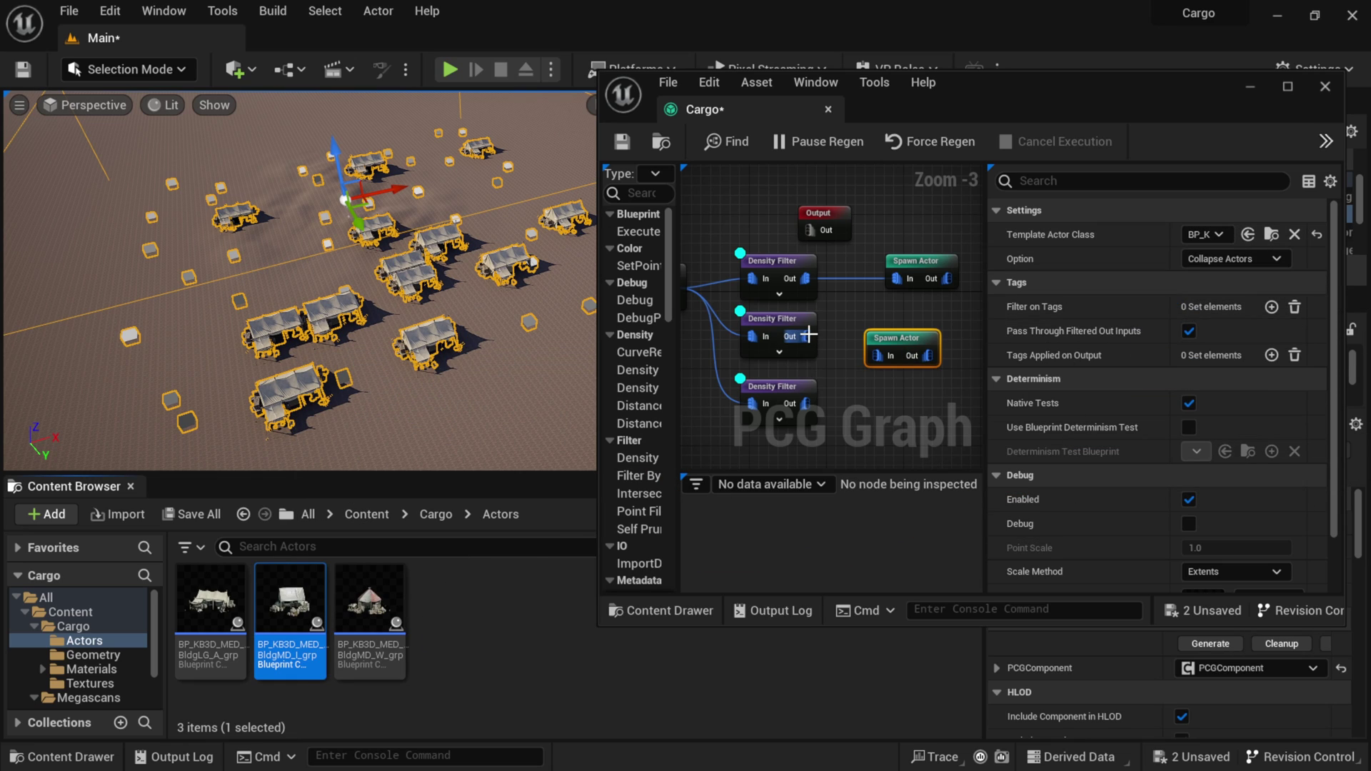
pyautogui.moveTo(807, 335); pyautogui.dragTo(891, 361)
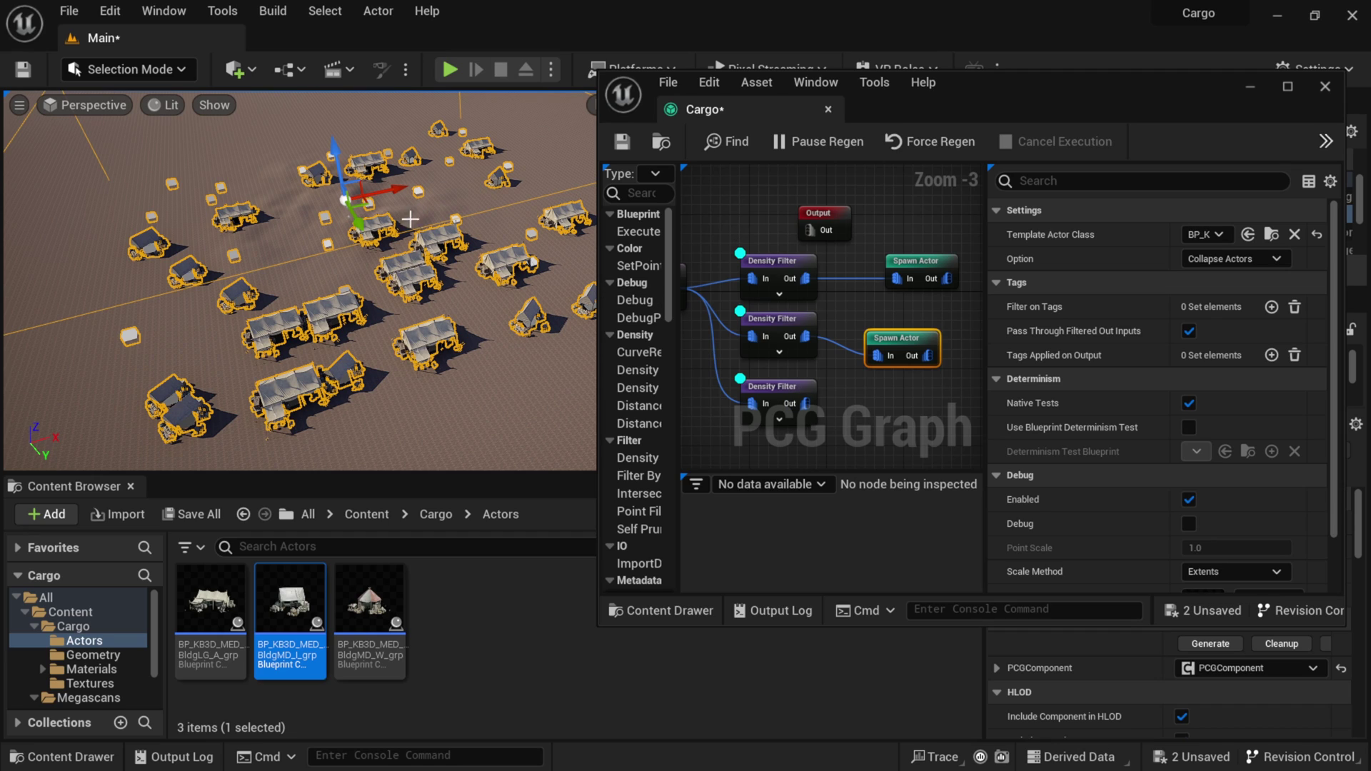
# Add a third Spawn Actor node with the BP_KB3D_MED_BldgMD_W_grp template, connect it to the third Density Filter and view the buildings
pyautogui.click(879, 432)
pyautogui.hotkey('ctrl', 'v')
pyautogui.moveTo(914, 432); pyautogui.dragTo(903, 399)
pyautogui.moveTo(372, 616); pyautogui.dragTo(1207, 240)
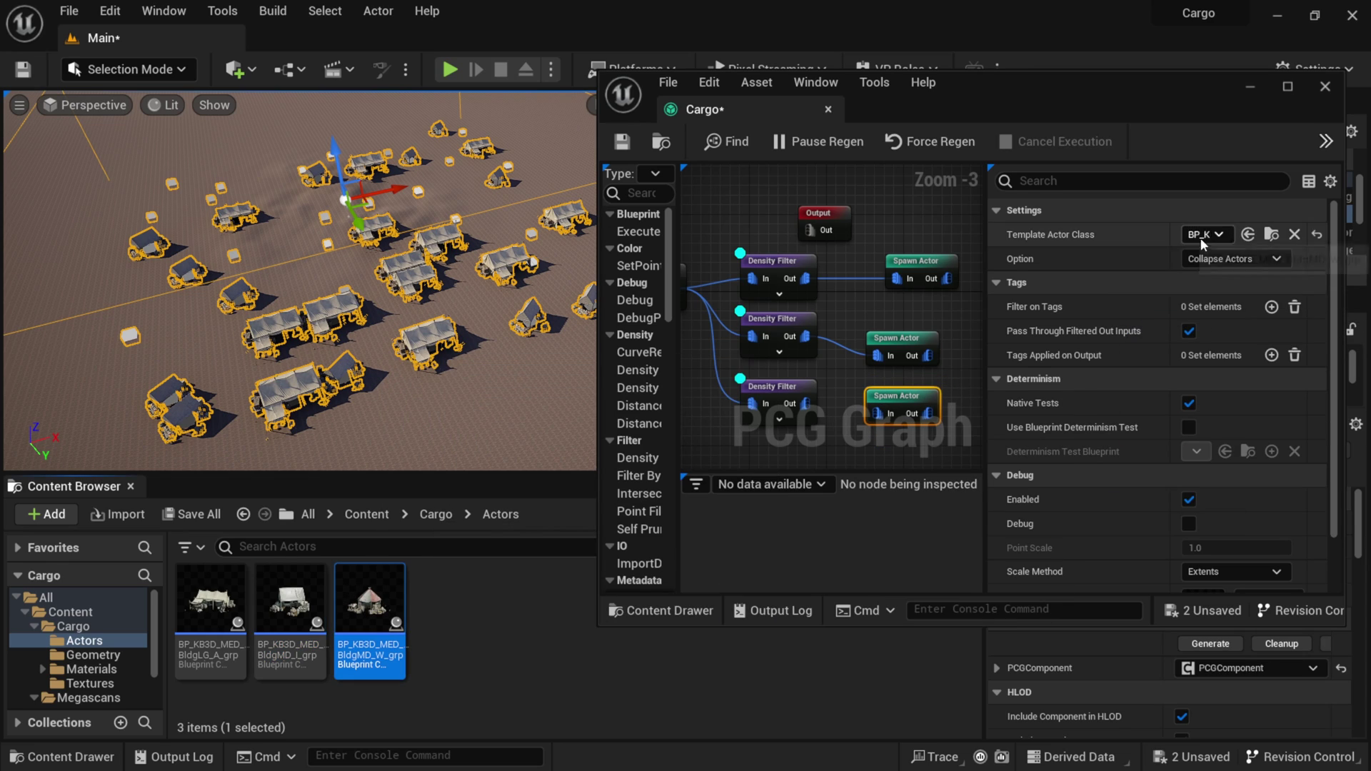
pyautogui.moveTo(805, 404); pyautogui.dragTo(881, 413)
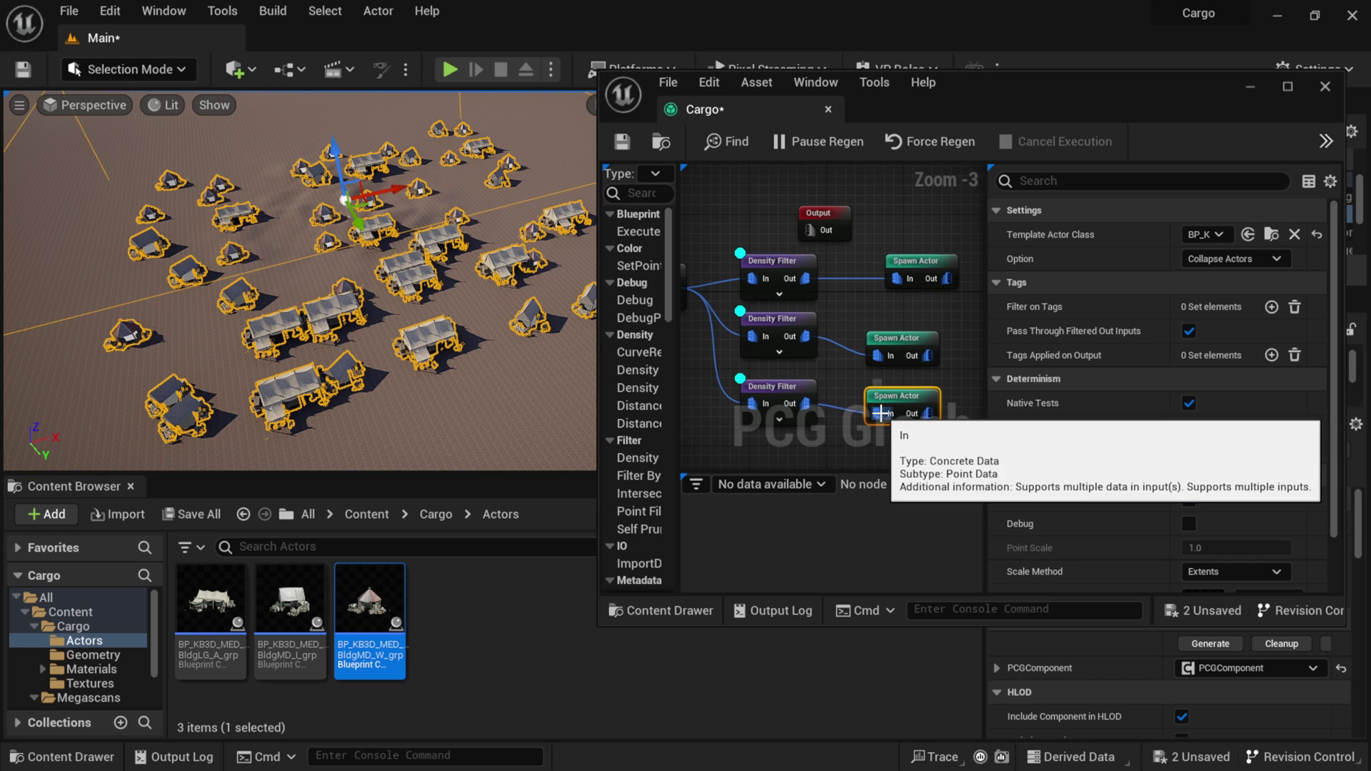
pyautogui.moveTo(380, 266); pyautogui.dragTo(443, 252, button='right')
# Set the Surface Sampler node's Looseness to 4 and check the building spread in the viewport
pyautogui.moveTo(874, 245); pyautogui.dragTo(955, 237, button='right')
pyautogui.moveTo(747, 347); pyautogui.dragTo(919, 383, button='right')
pyautogui.click(766, 296)
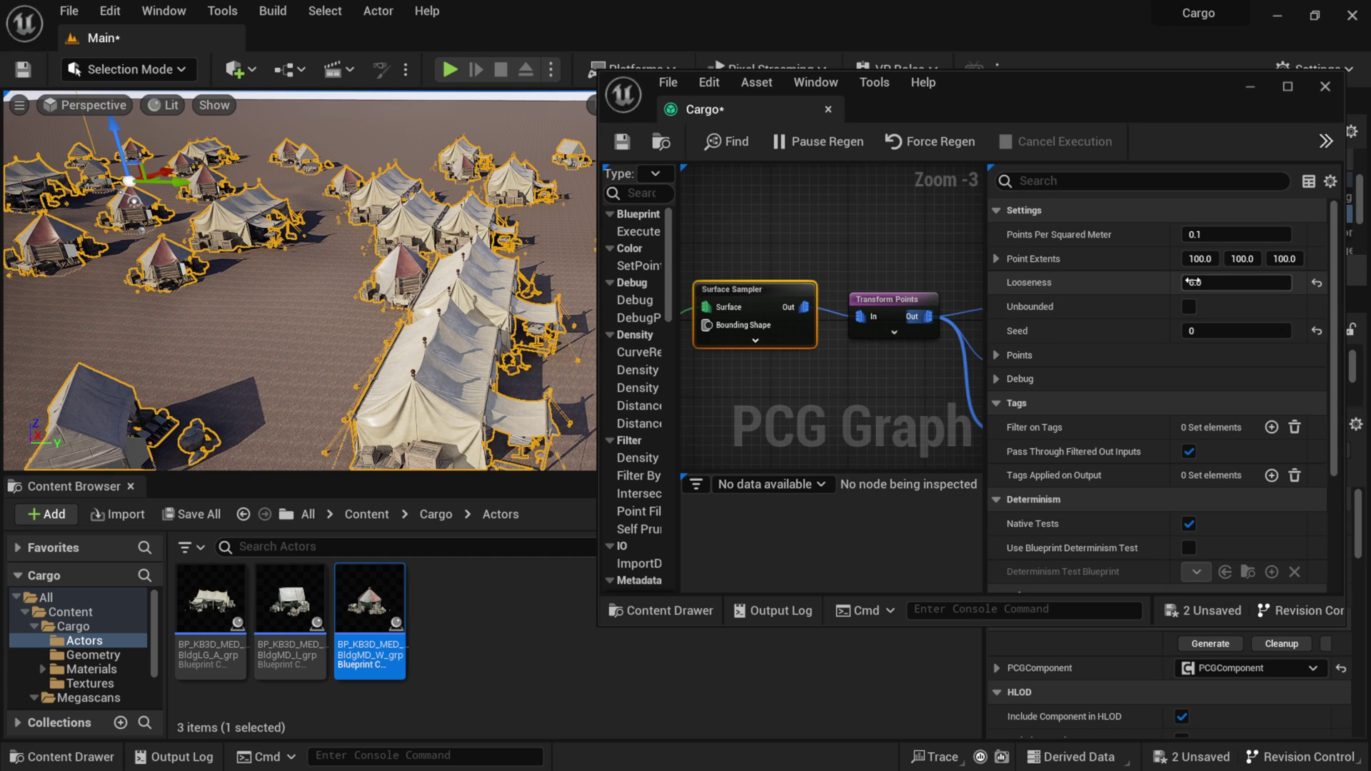
pyautogui.click(1207, 283)
pyautogui.write('4')
pyautogui.press('Return')
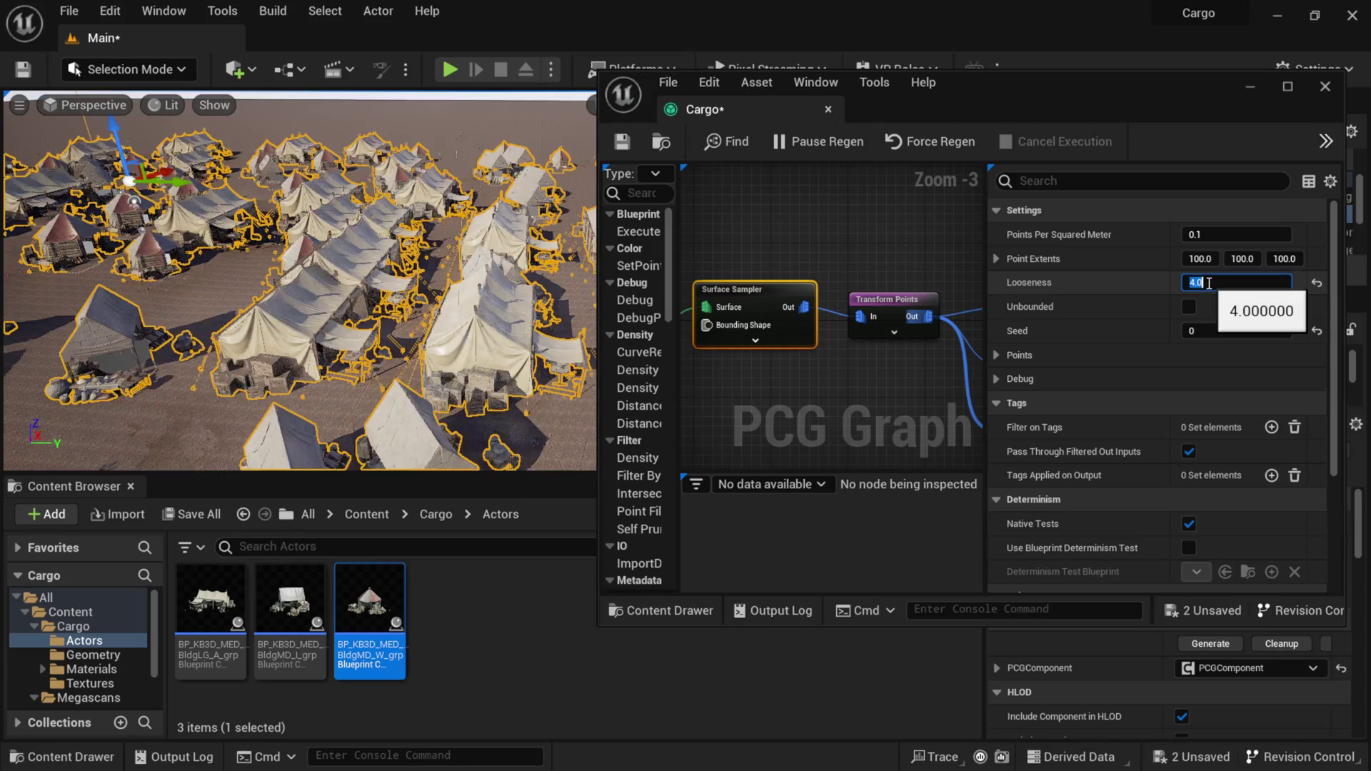
pyautogui.moveTo(335, 272); pyautogui.dragTo(214, 294, button='right')
pyautogui.press('s')
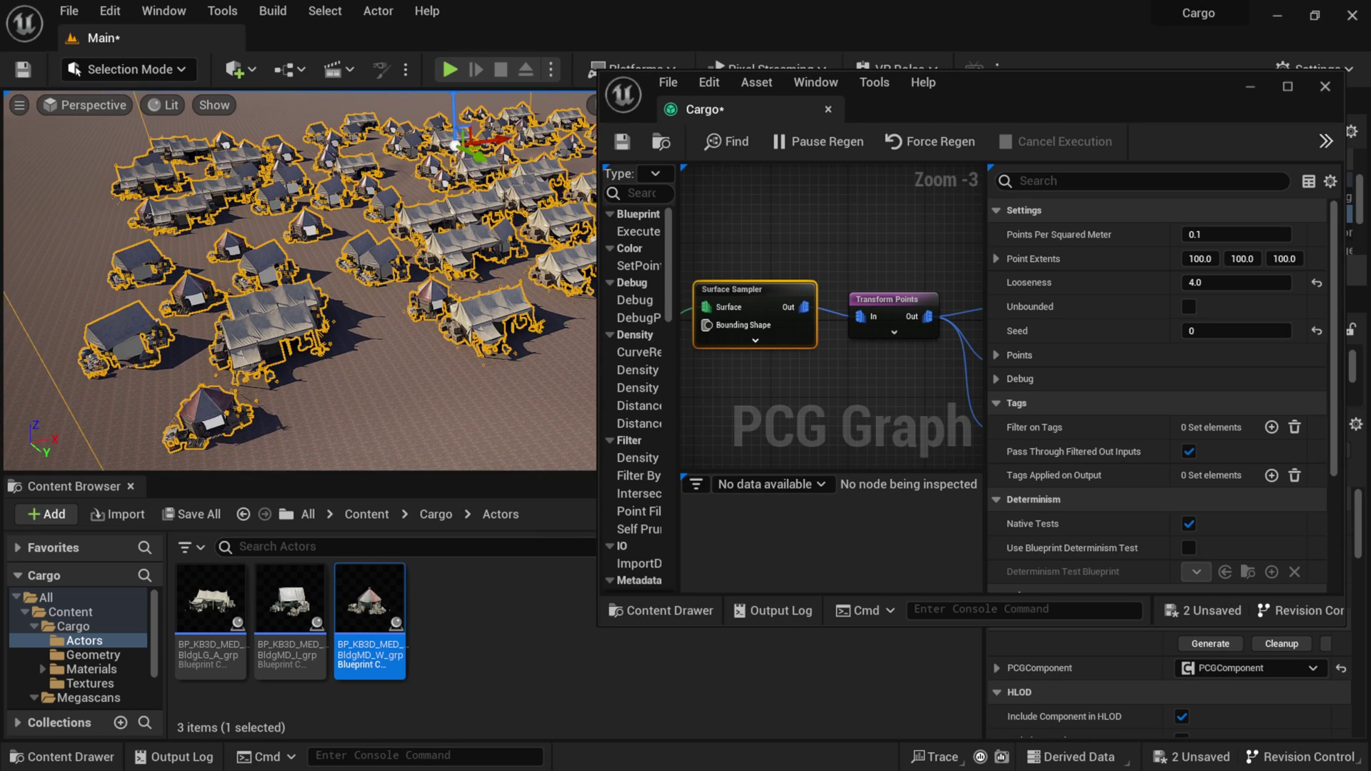
# Enlarge the PCG graph window, shift the Transform Points node slightly down and set its Seed to 500
pyautogui.click(895, 304)
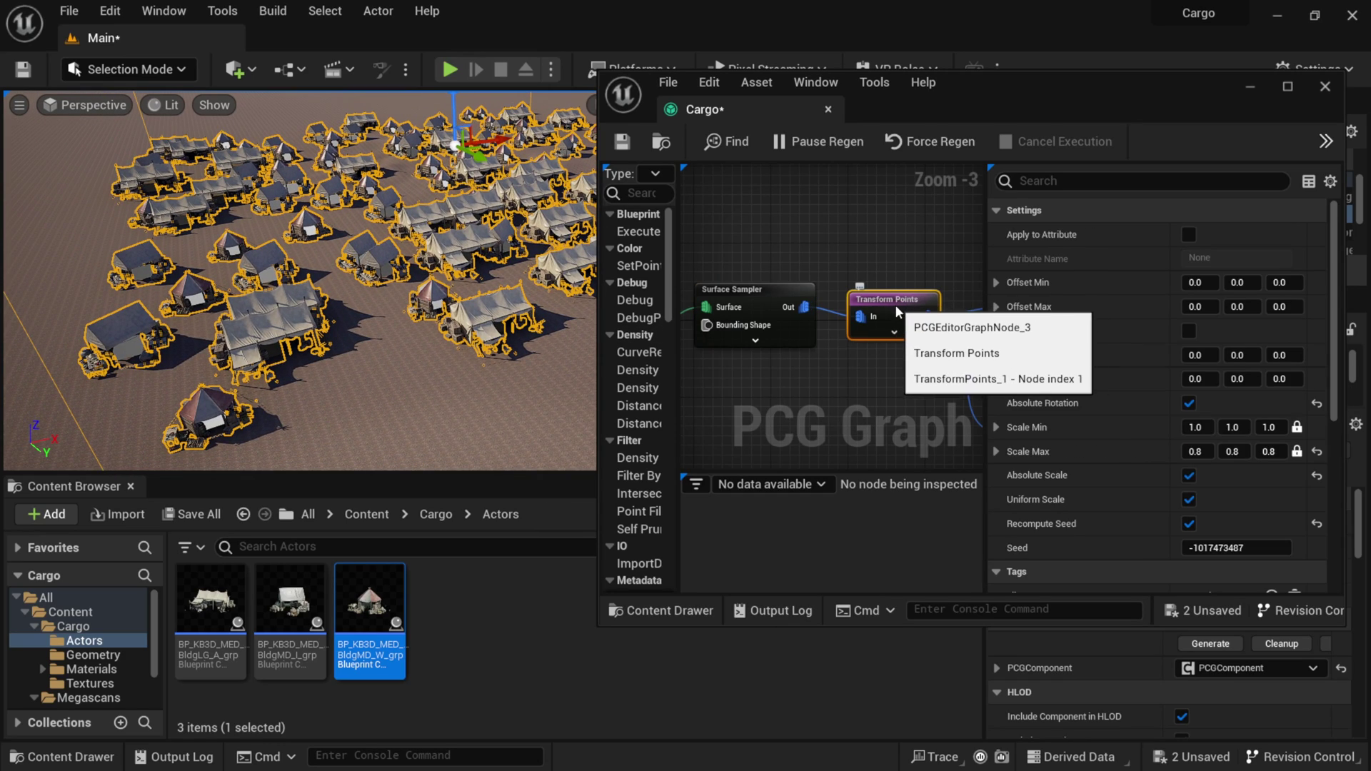
pyautogui.click(1288, 87)
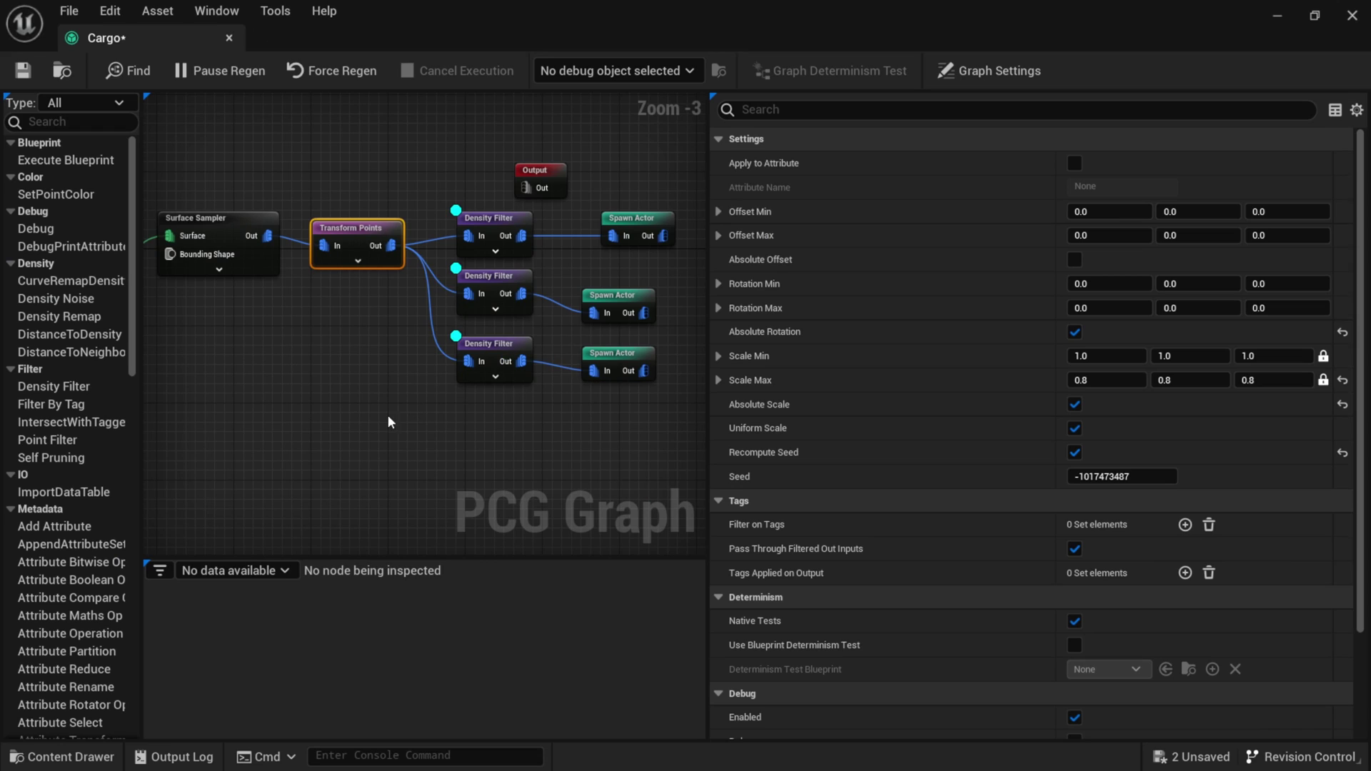
pyautogui.moveTo(379, 240); pyautogui.dragTo(378, 259)
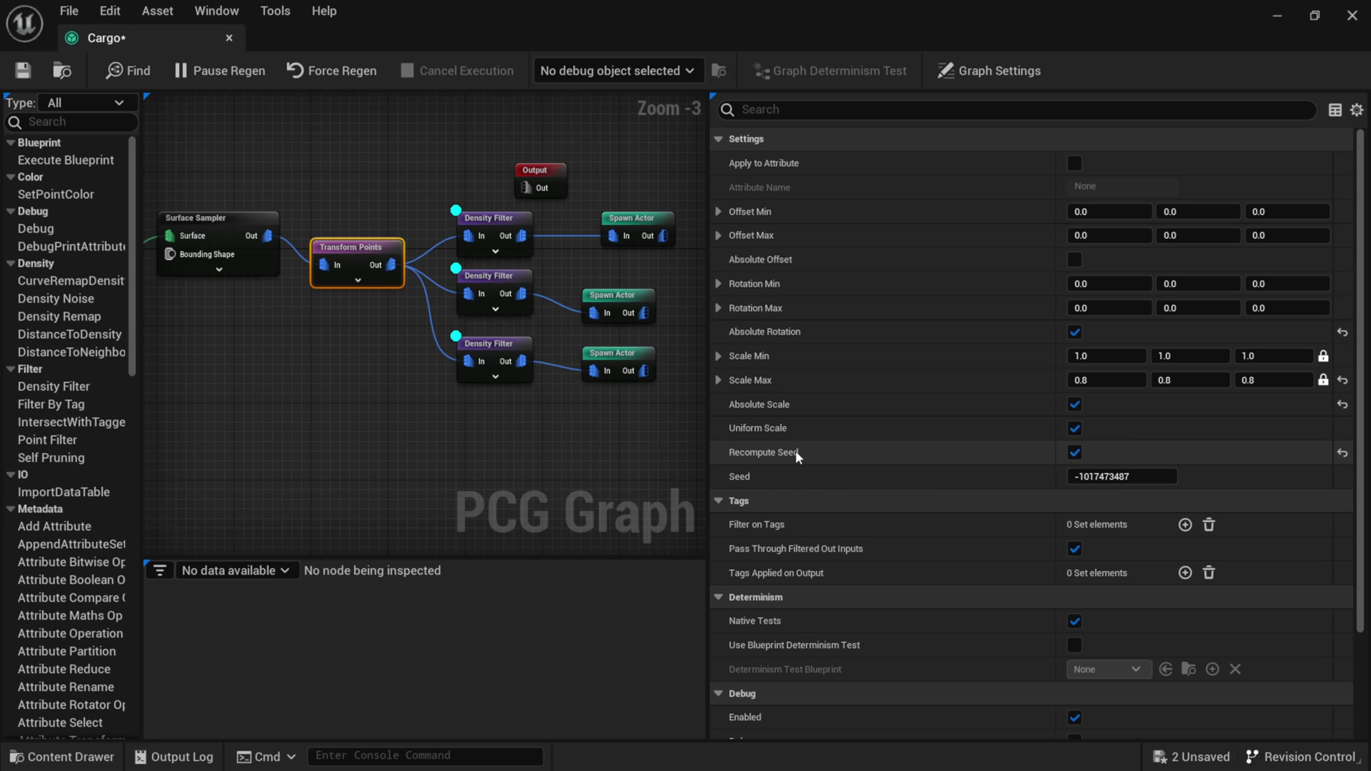
pyautogui.click(1112, 477)
pyautogui.write('500')
pyautogui.press('Return')
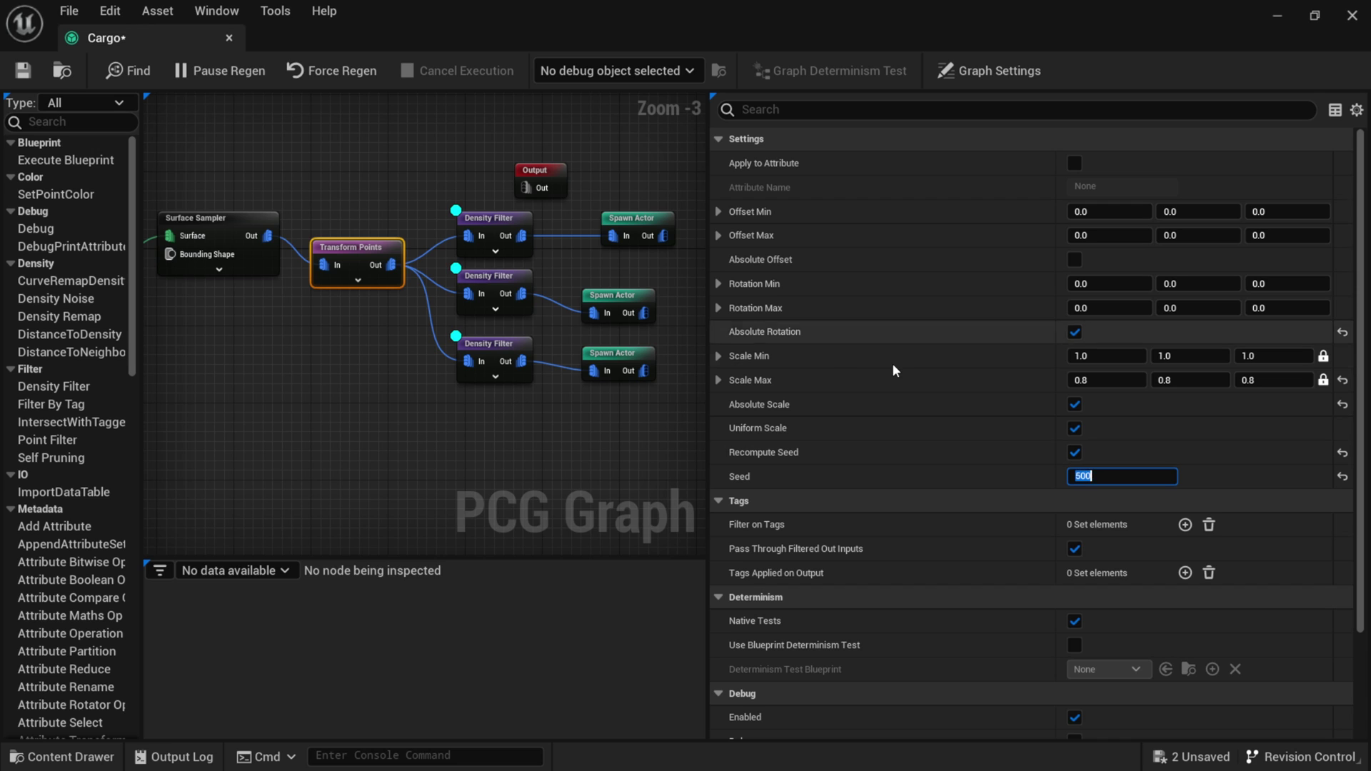
# Shrink the graph window to uncover the viewport and set the Transform Points node's Rotation Min Z to 500
pyautogui.moveTo(635, 9); pyautogui.dragTo(668, 77)
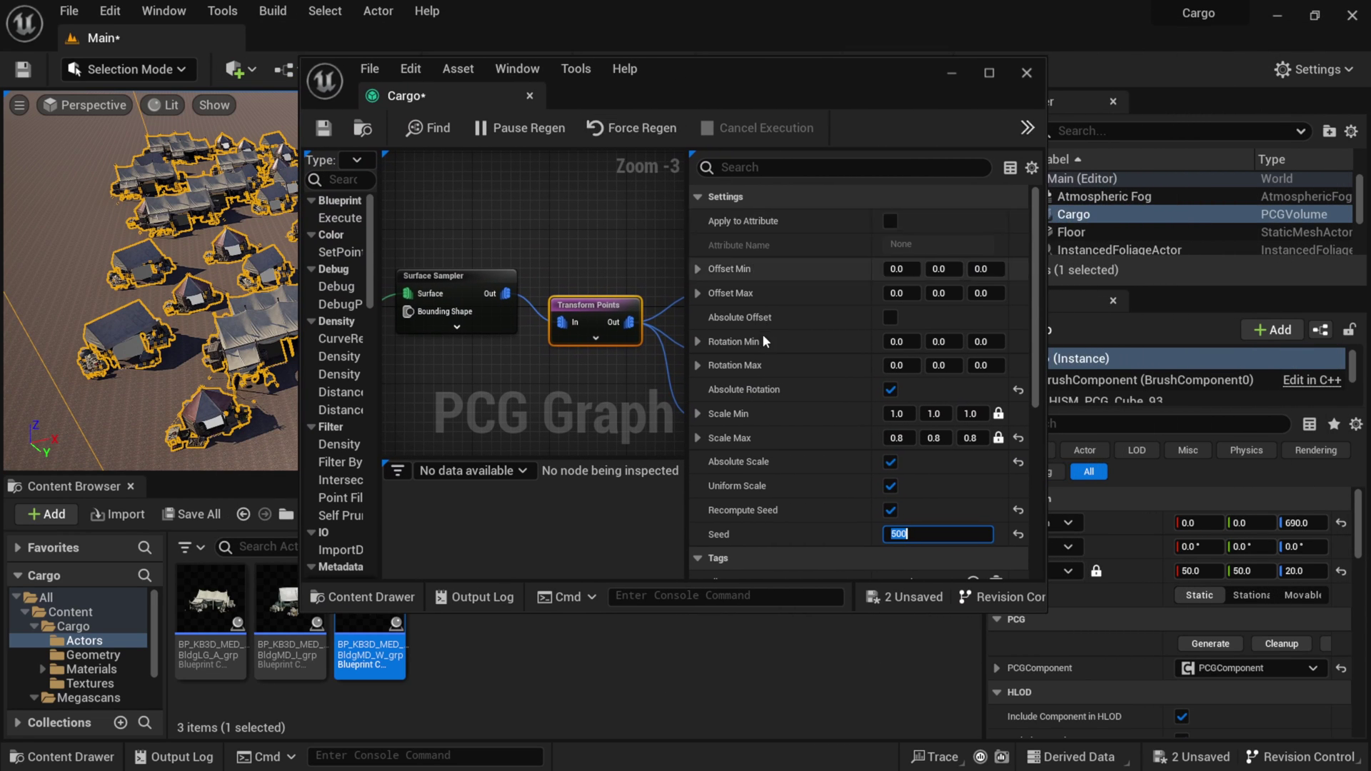
pyautogui.click(984, 342)
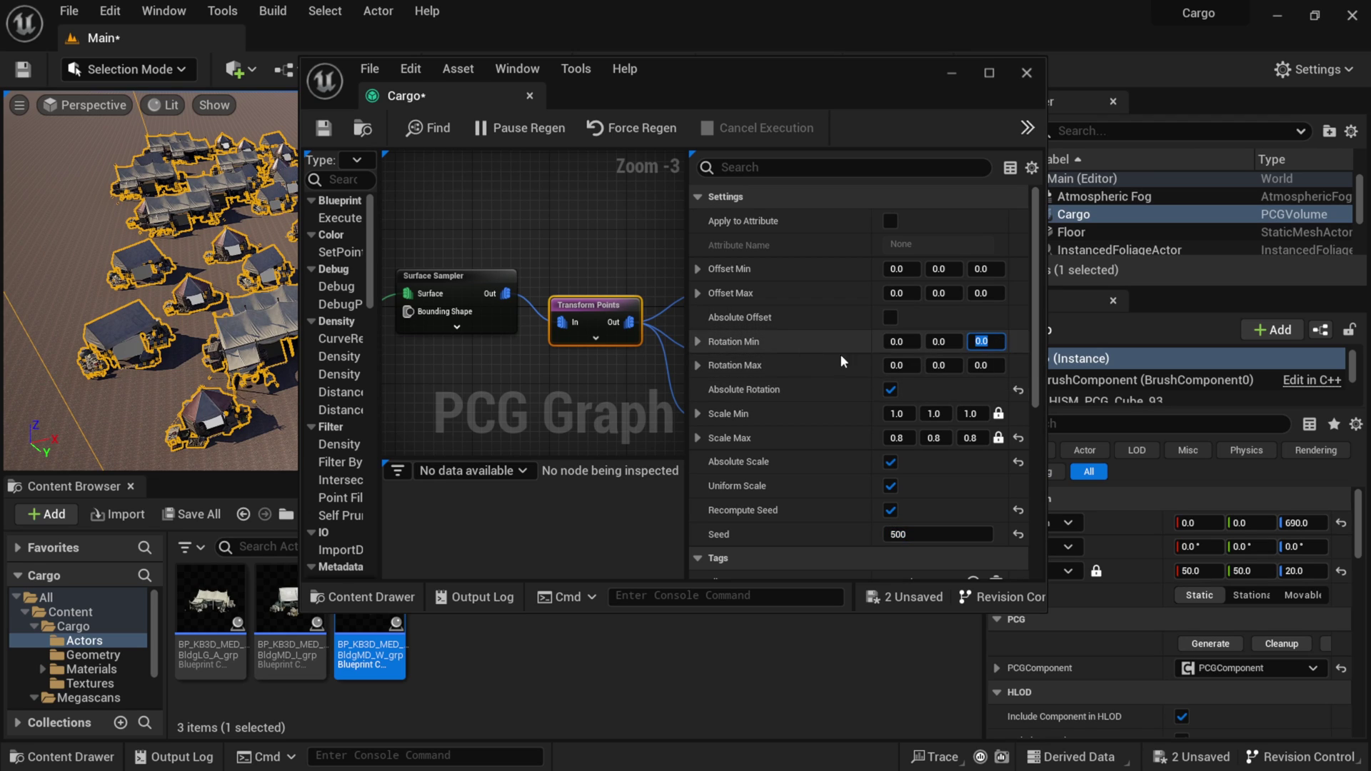
pyautogui.write('500')
pyautogui.press('Return')
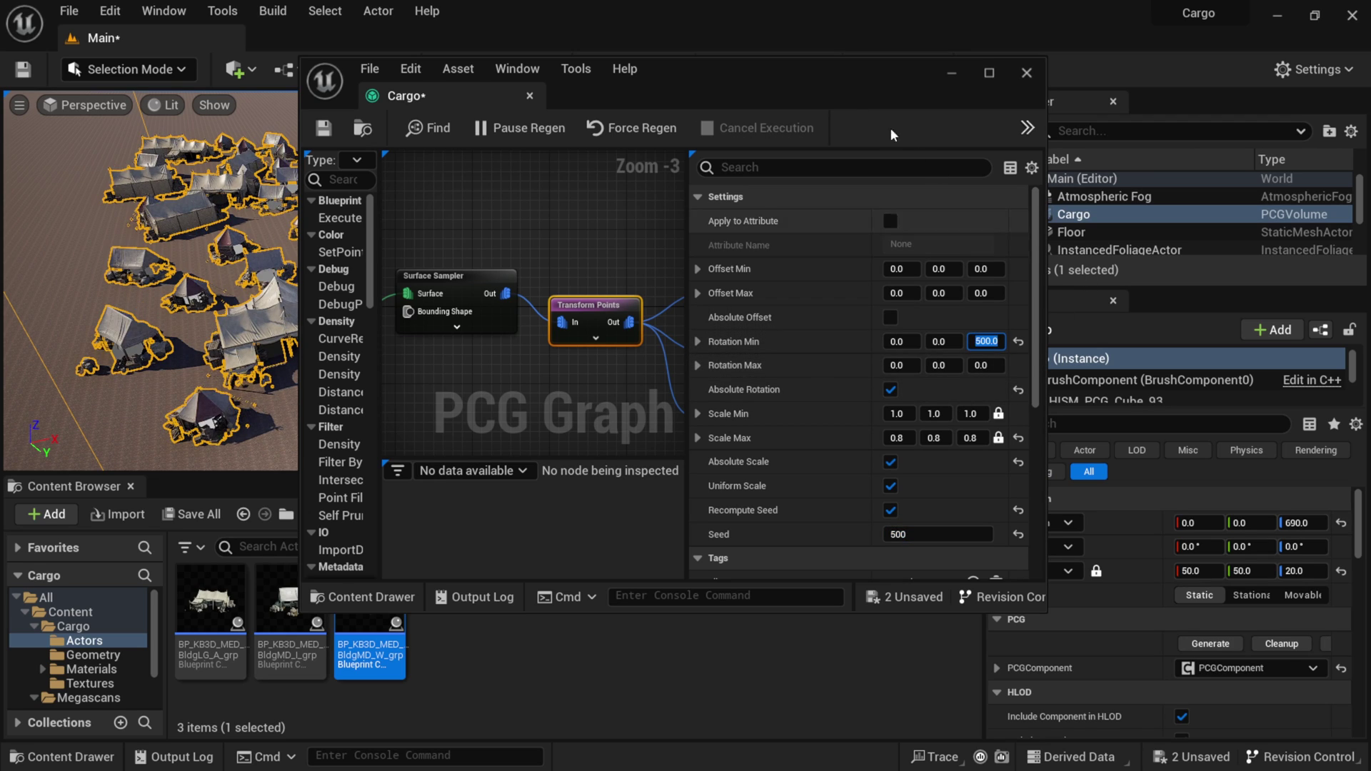
pyautogui.moveTo(732, 79); pyautogui.dragTo(970, 70)
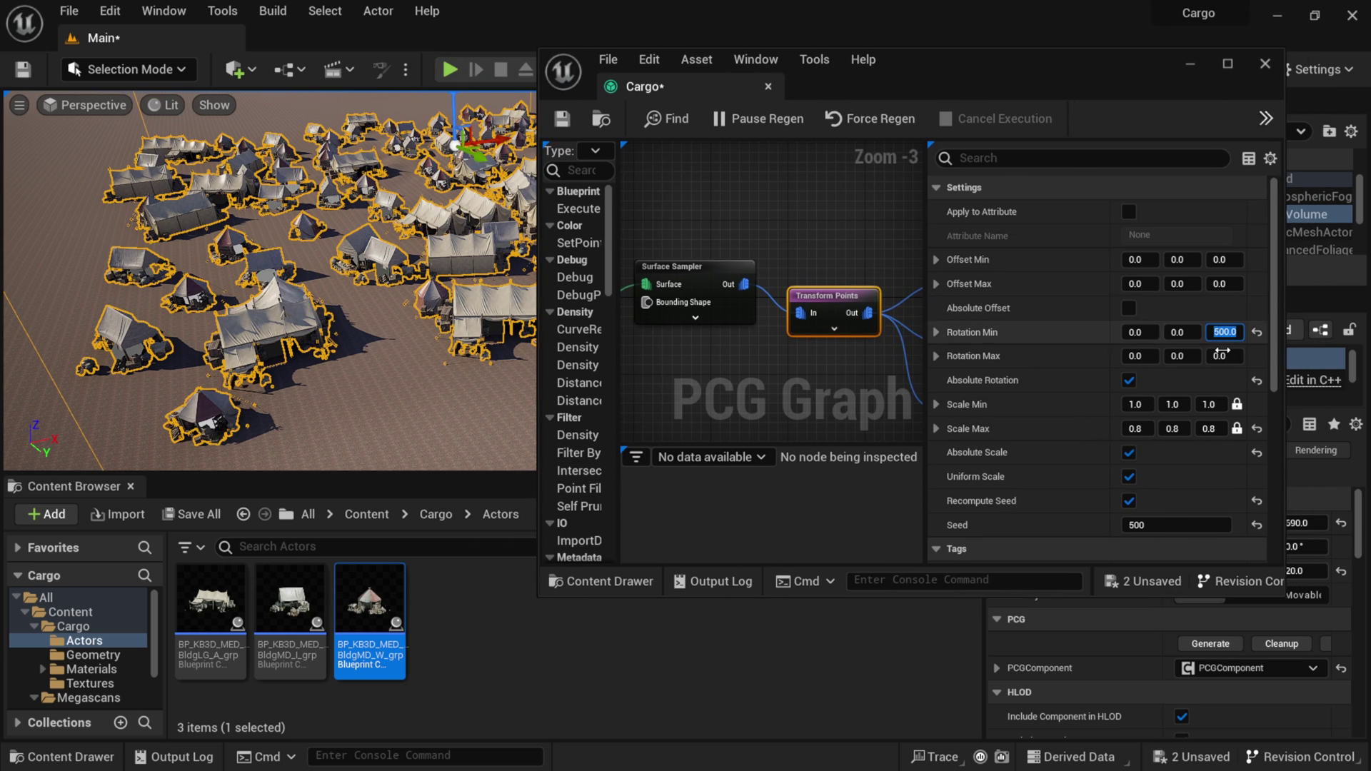
pyautogui.write('1500')
pyautogui.press('Return')
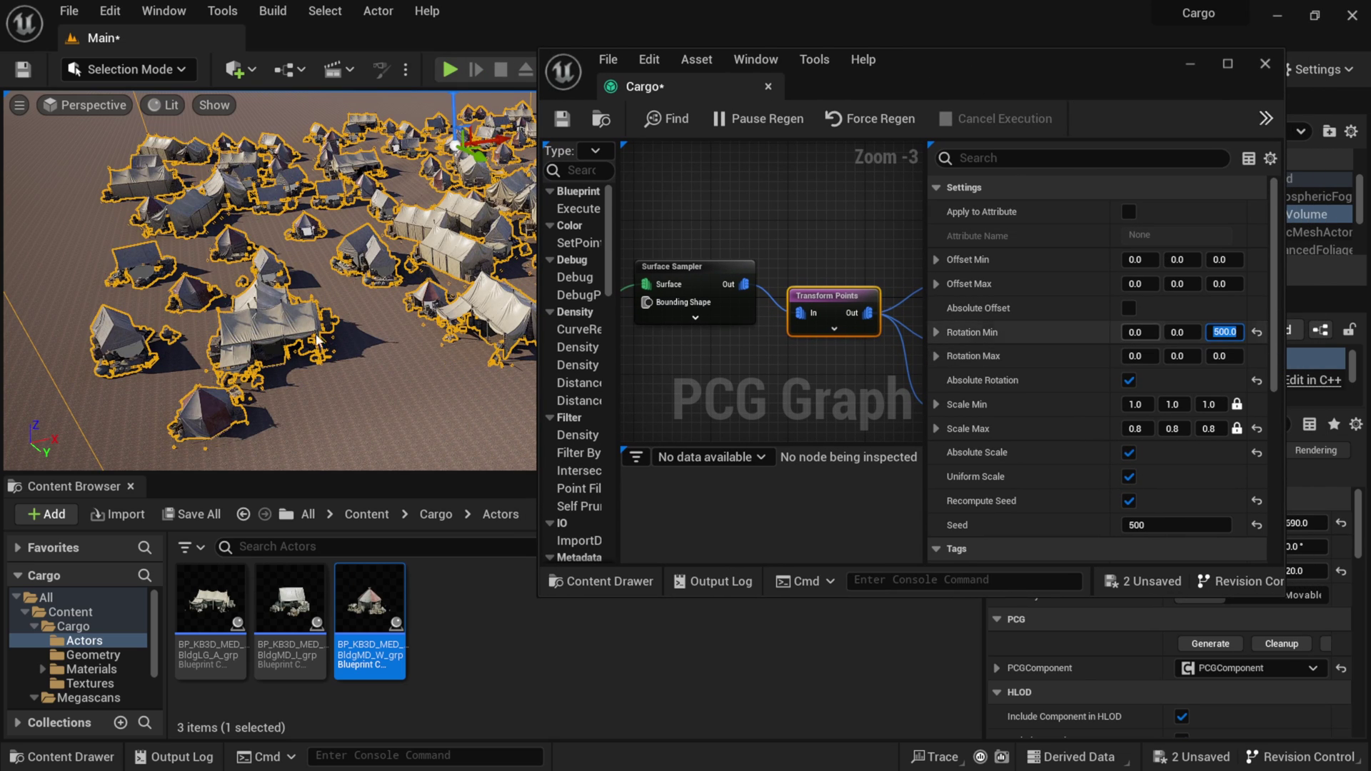
pyautogui.moveTo(375, 297); pyautogui.dragTo(445, 304, button='right')
# Set the Surface Sampler node's Looseness to 5 and fly through the viewport to inspect the buildings
pyautogui.moveTo(748, 370); pyautogui.dragTo(695, 357, button='right')
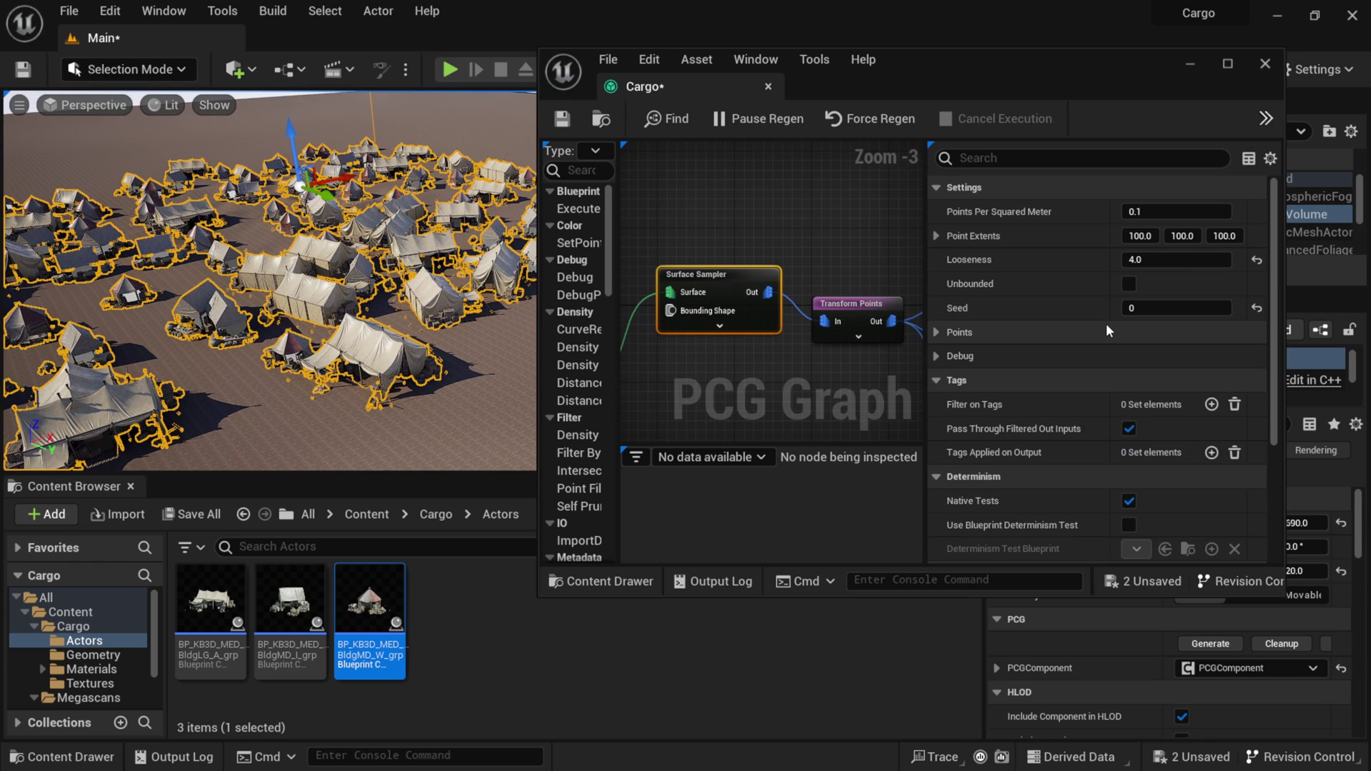
pyautogui.click(1136, 263)
pyautogui.write('5')
pyautogui.press('Return')
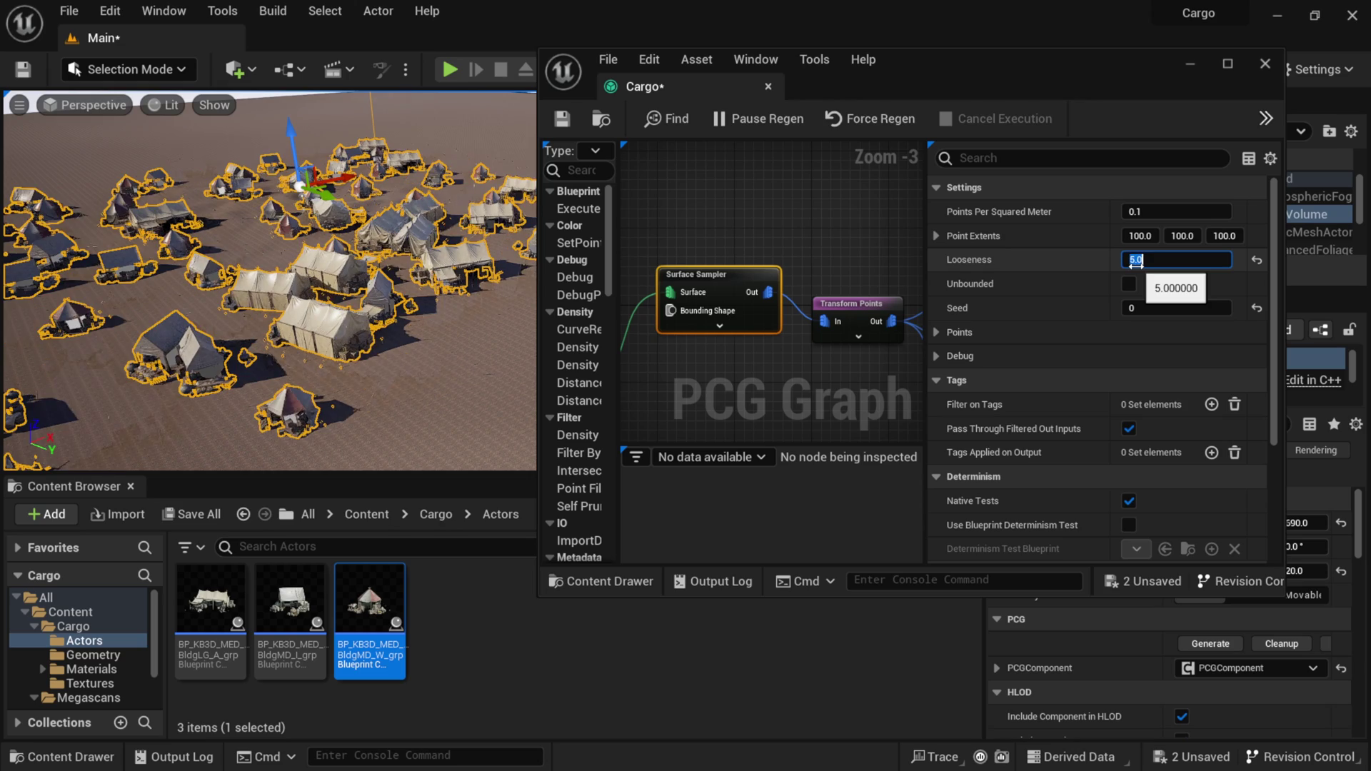
pyautogui.moveTo(270, 286); pyautogui.dragTo(235, 278, button='right')
pyautogui.press('w')
pyautogui.press('w')
pyautogui.press('w')
pyautogui.moveTo(270, 280); pyautogui.dragTo(429, 274, button='right')
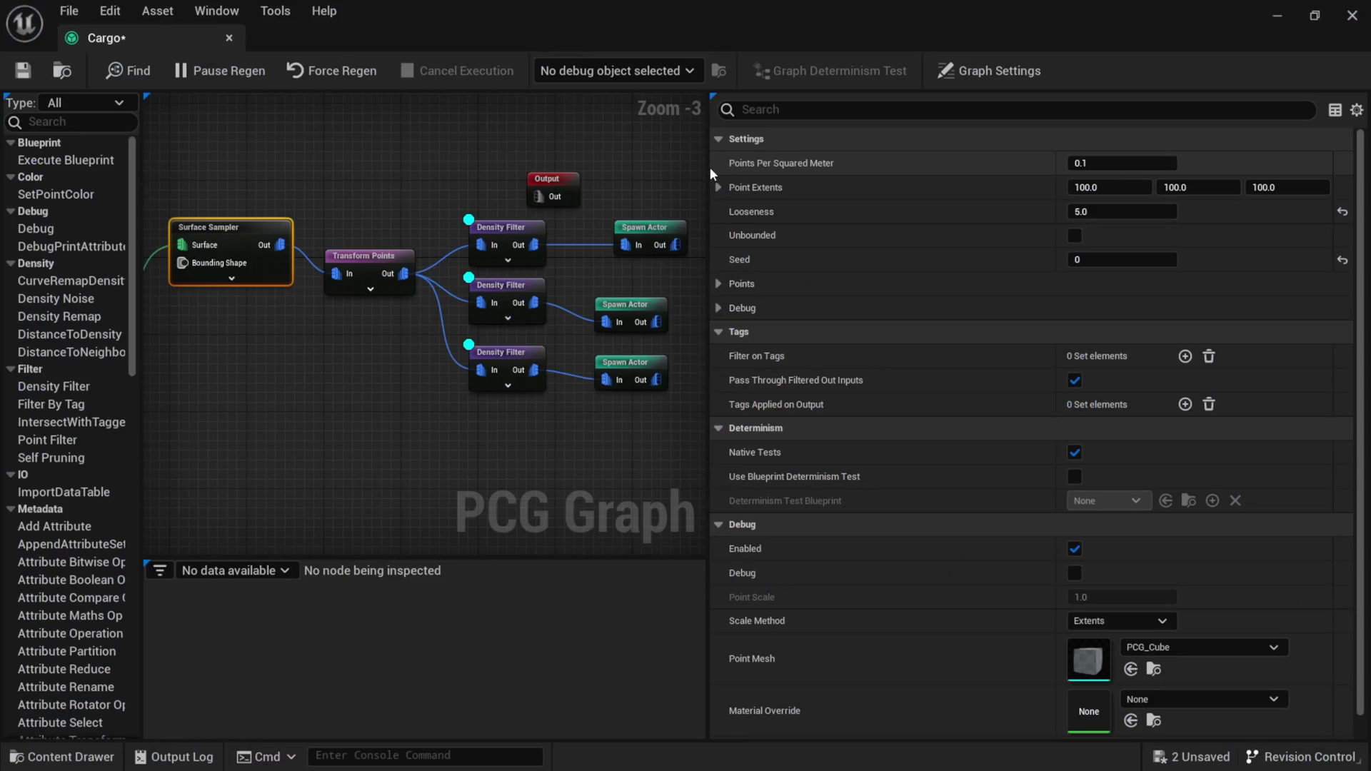
# Widen the graph area and tidy the layout of the Input, Surface Sampler, first Density Filter and first Spawn Actor nodes
pyautogui.moveTo(709, 166); pyautogui.dragTo(952, 171)
pyautogui.moveTo(399, 412); pyautogui.dragTo(567, 409, button='right')
pyautogui.moveTo(246, 240); pyautogui.dragTo(238, 220)
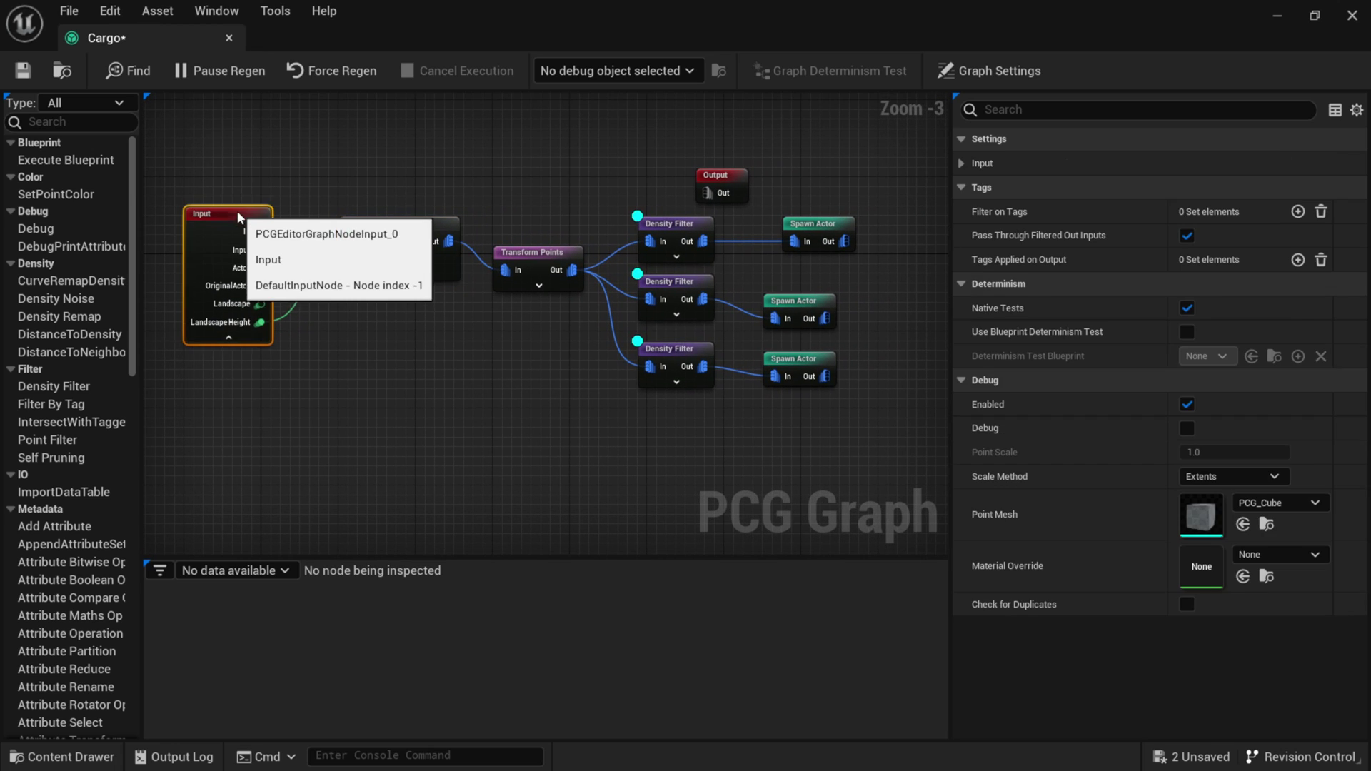
pyautogui.moveTo(431, 224); pyautogui.dragTo(421, 253)
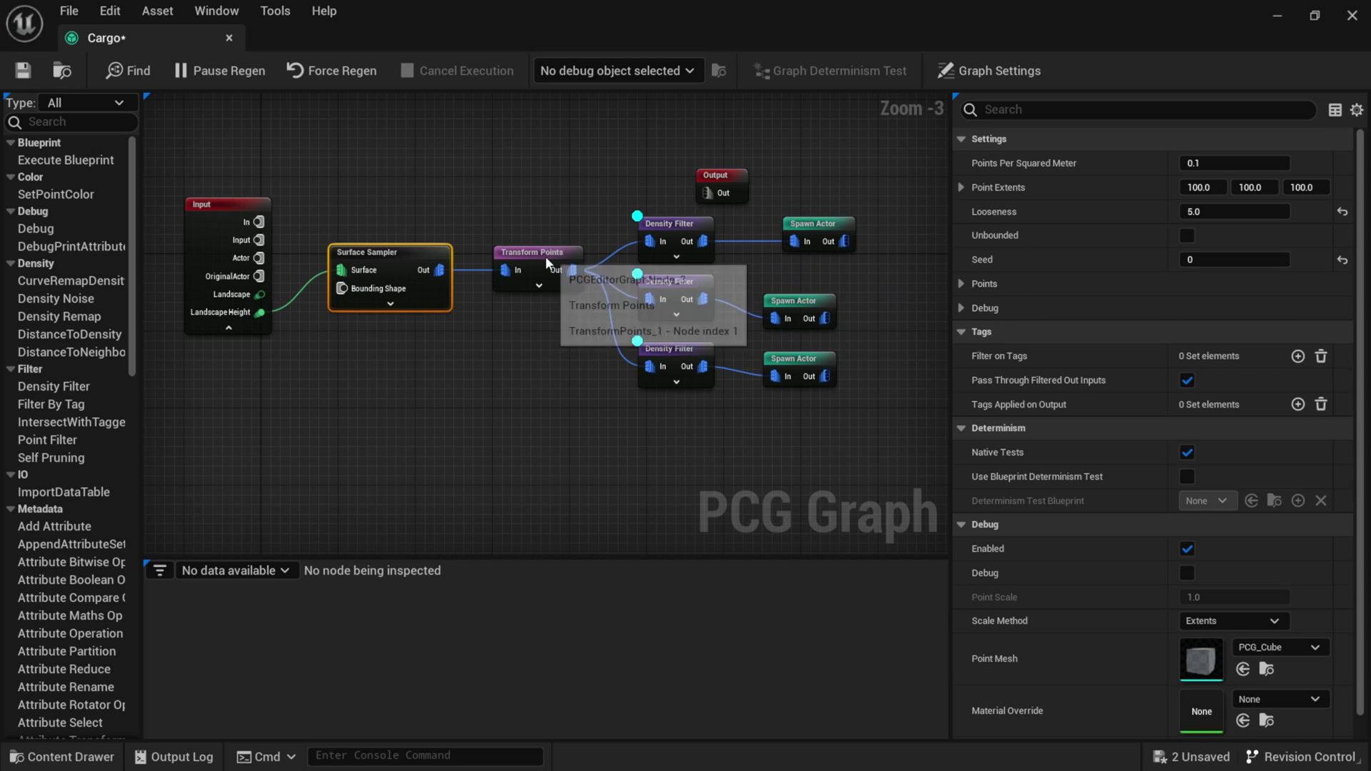
pyautogui.click(678, 222)
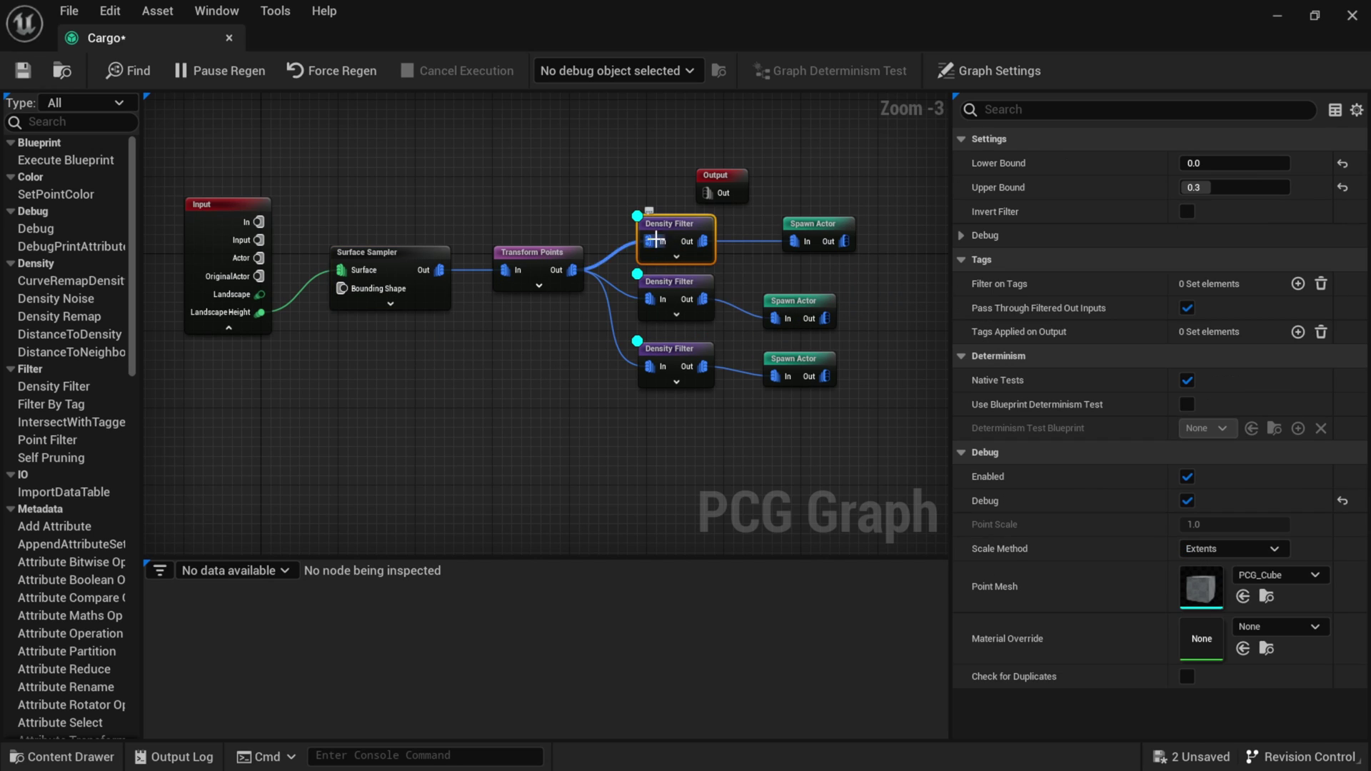
pyautogui.click(807, 224)
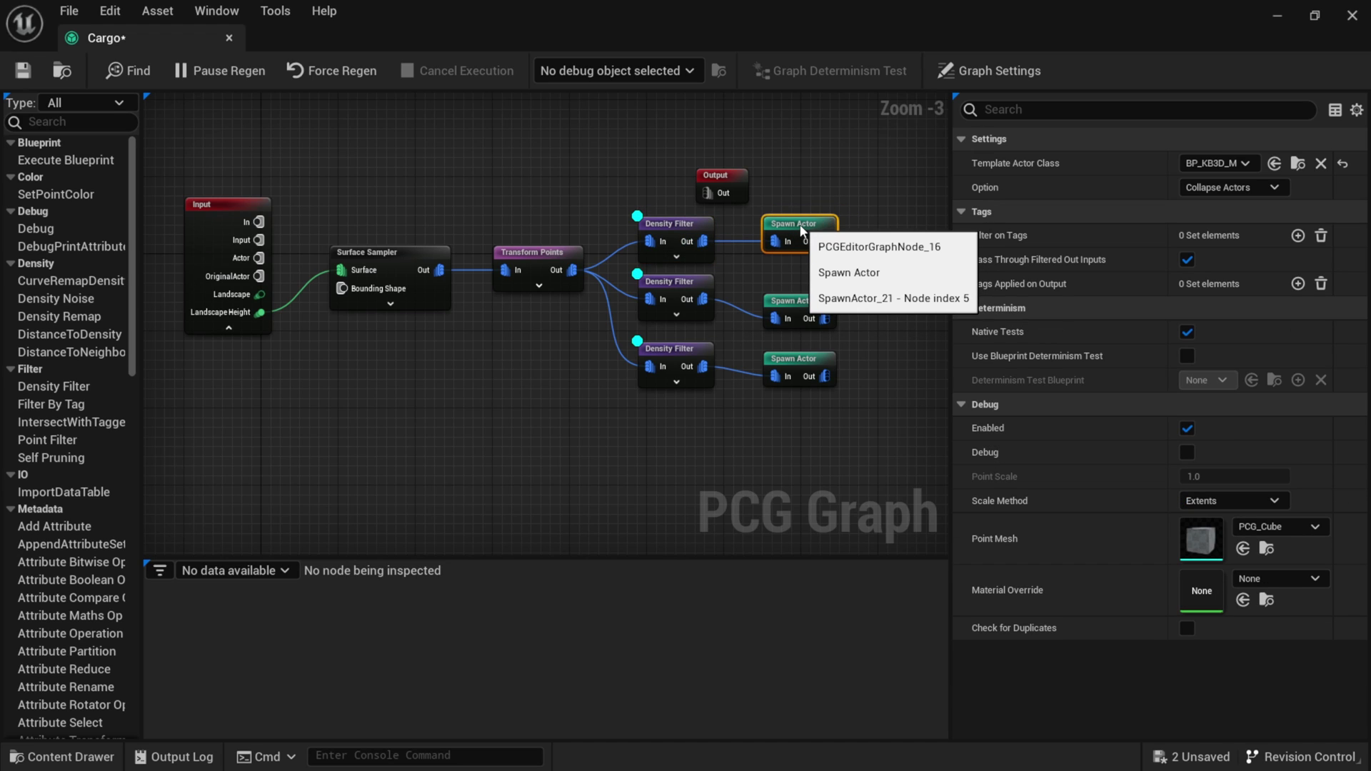
pyautogui.click(684, 225)
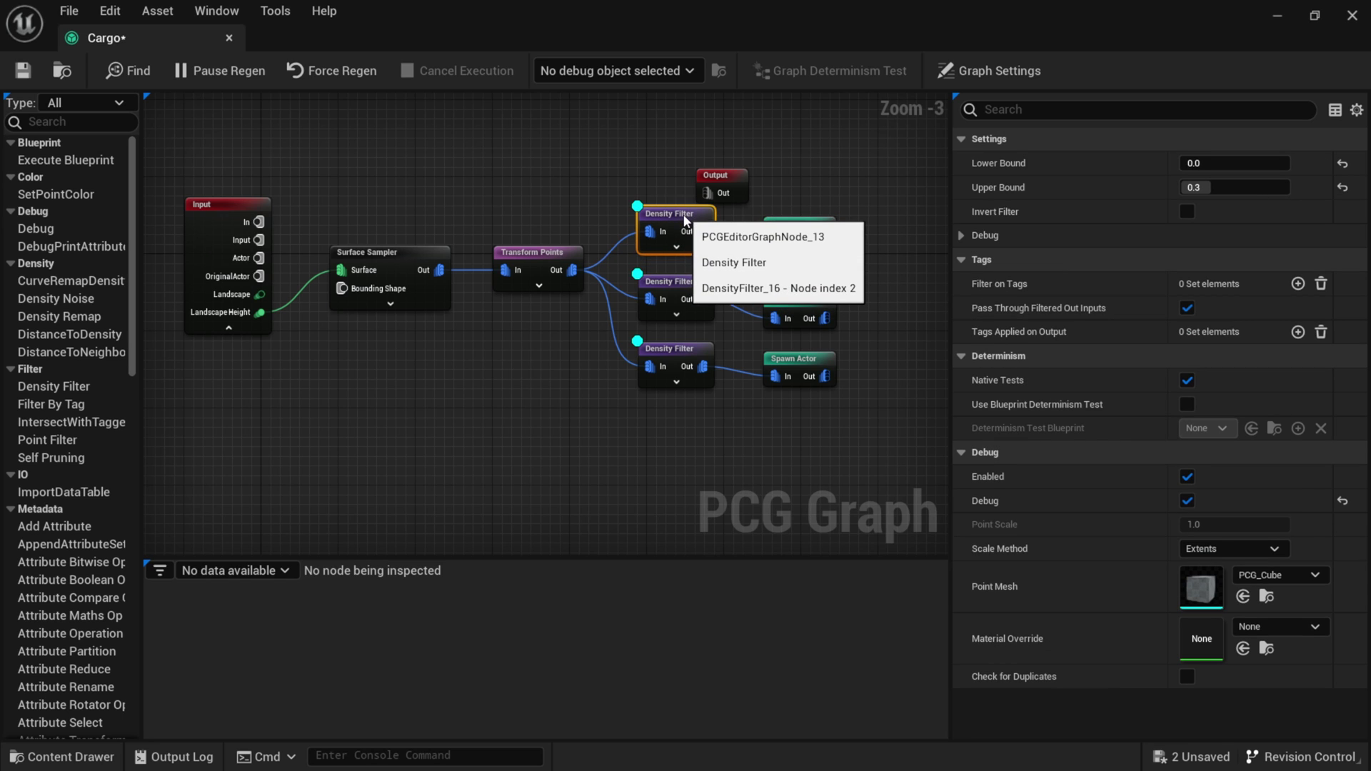
pyautogui.moveTo(685, 228); pyautogui.dragTo(684, 219)
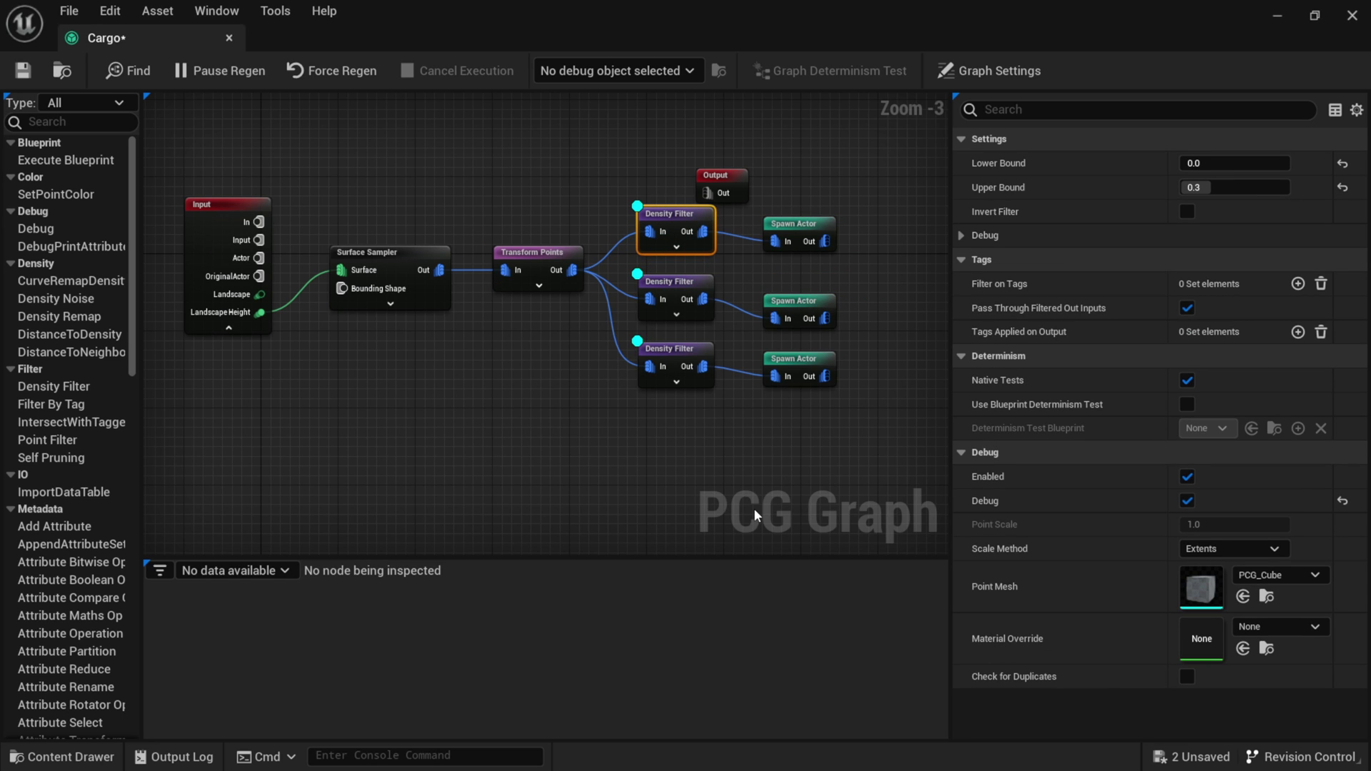